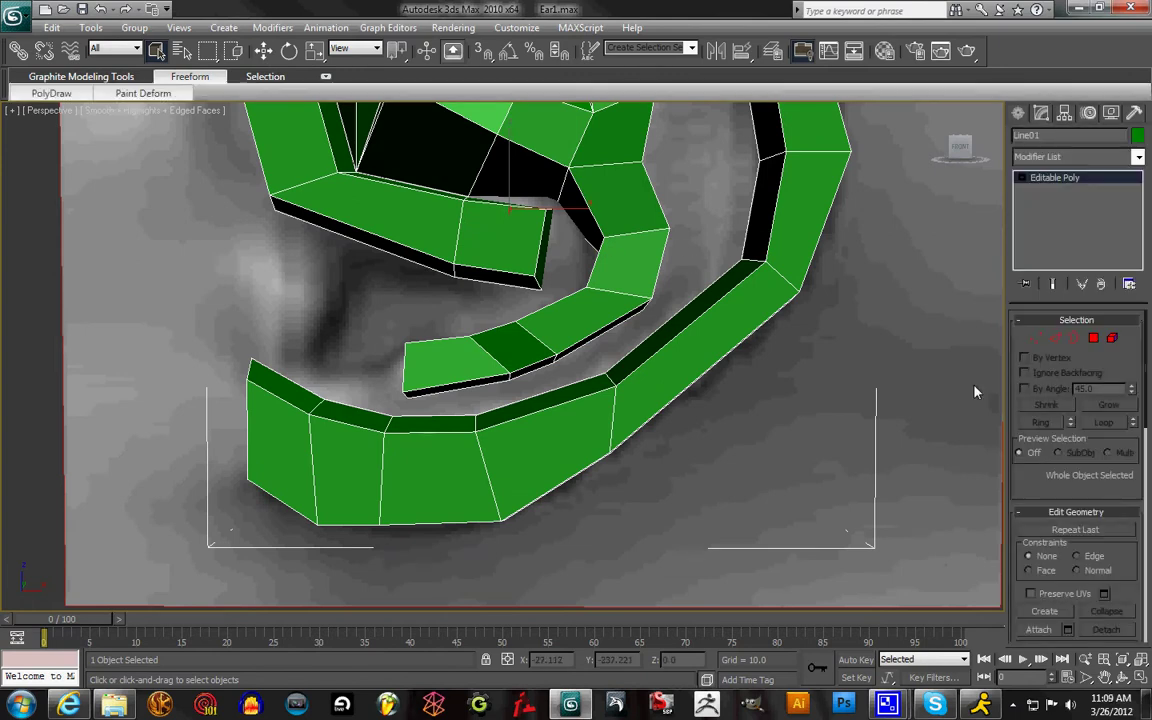
- Move the whole ear mesh about 2 units along negative Y, away from the reference image plane
{"action": "middle_click_drag", "start_coordinate": [976, 392], "coordinate": [108, 172], "text": "alt"}
{"action": "right_click", "coordinate": [688, 292]}
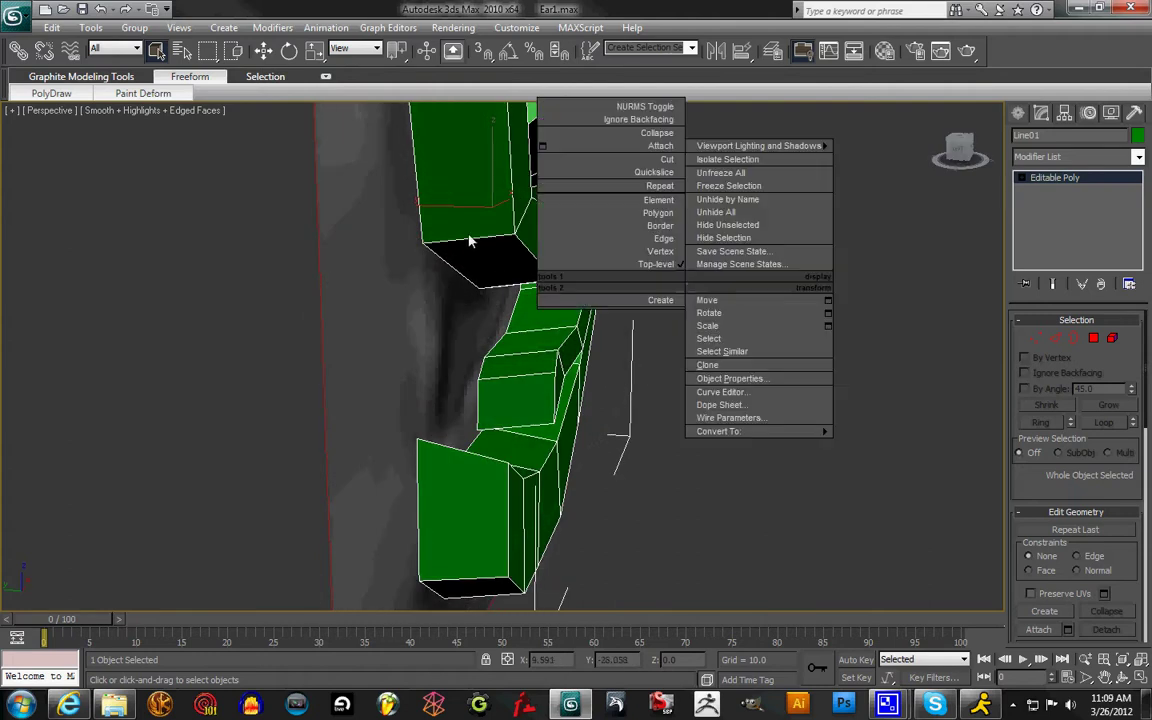
{"action": "key", "text": "w"}
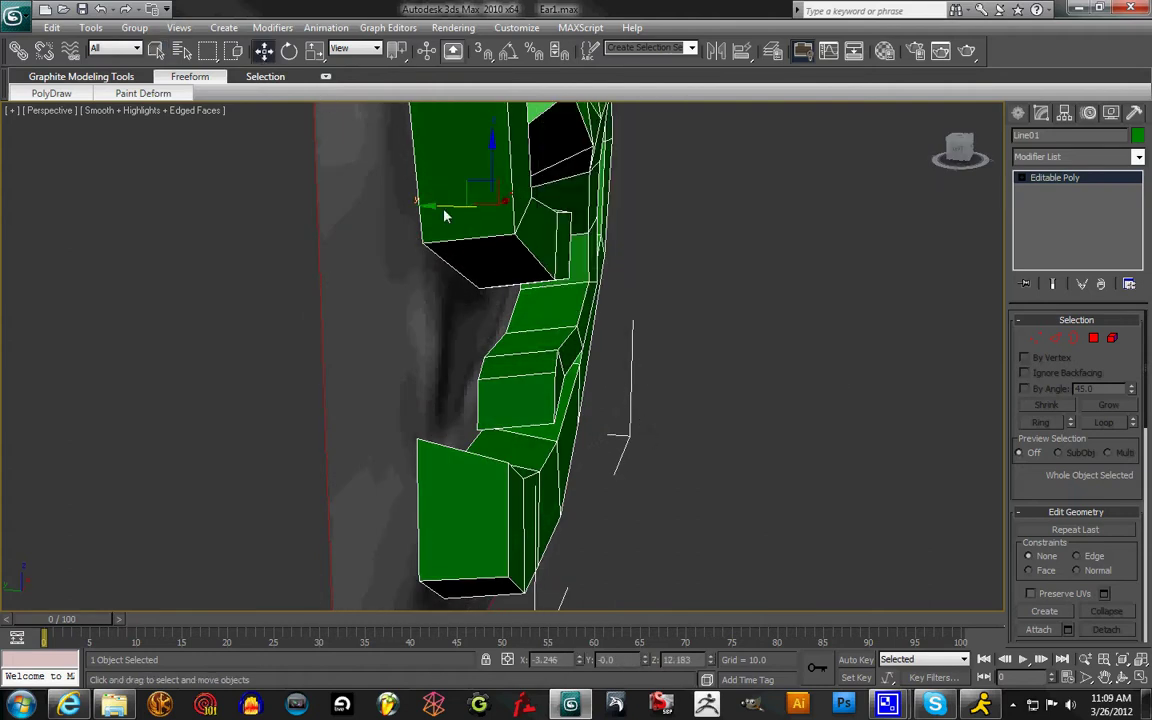
{"action": "left_click_drag", "start_coordinate": [444, 210], "coordinate": [459, 212]}
{"action": "left_click_drag", "start_coordinate": [951, 156], "coordinate": [834, 152]}
{"action": "right_click", "coordinate": [671, 368]}
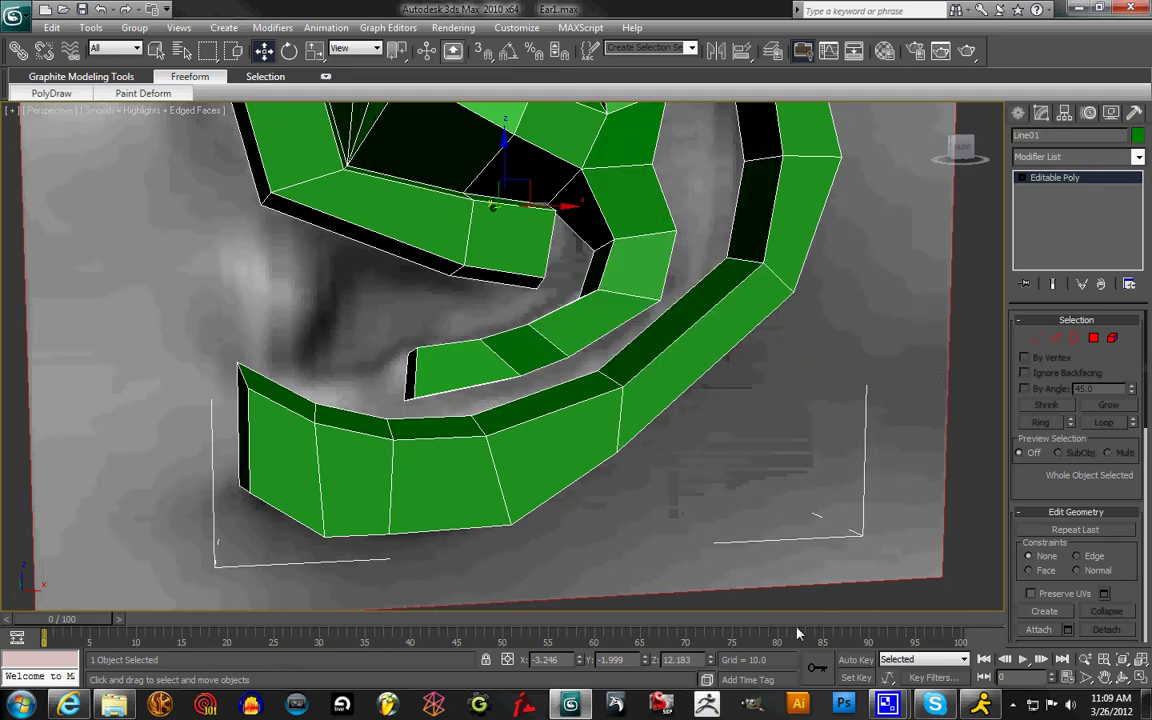
- Enter Vertex sub-object mode on the ear mesh and activate Target Weld at the back of the upper rim gap
{"action": "left_click", "coordinate": [1104, 678]}
{"action": "left_click_drag", "start_coordinate": [823, 333], "coordinate": [724, 536]}
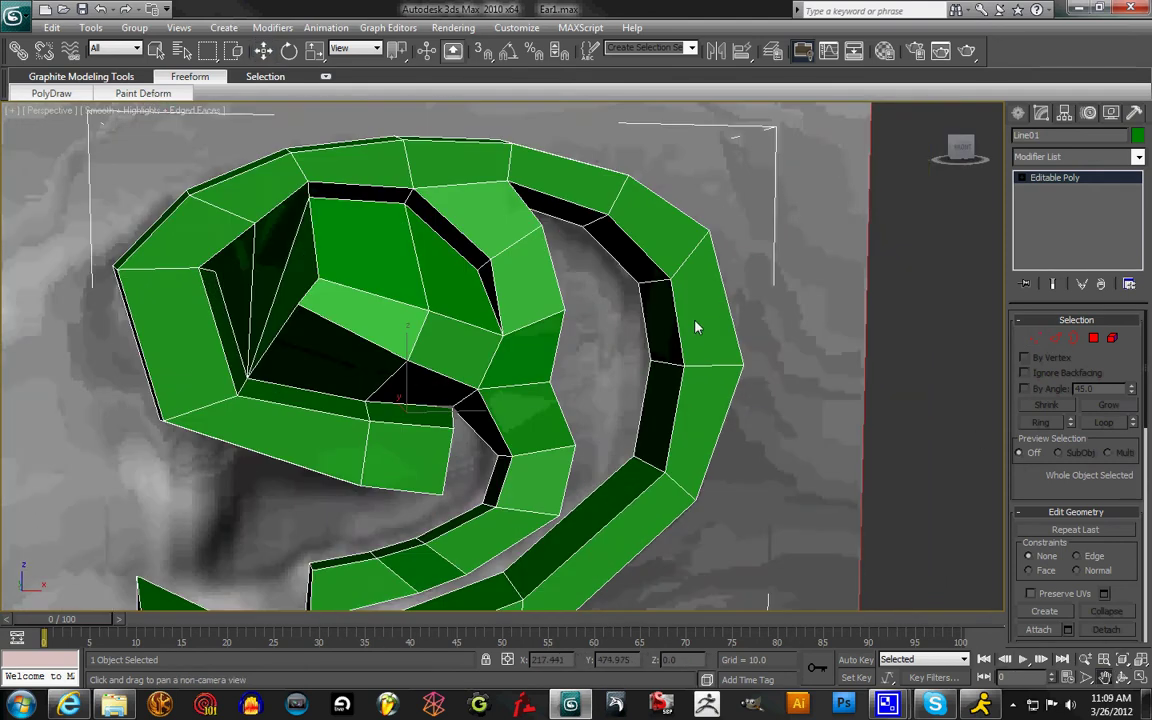
{"action": "key", "text": "w"}
{"action": "scroll", "coordinate": [606, 340], "scroll_direction": "up", "scroll_amount": 3}
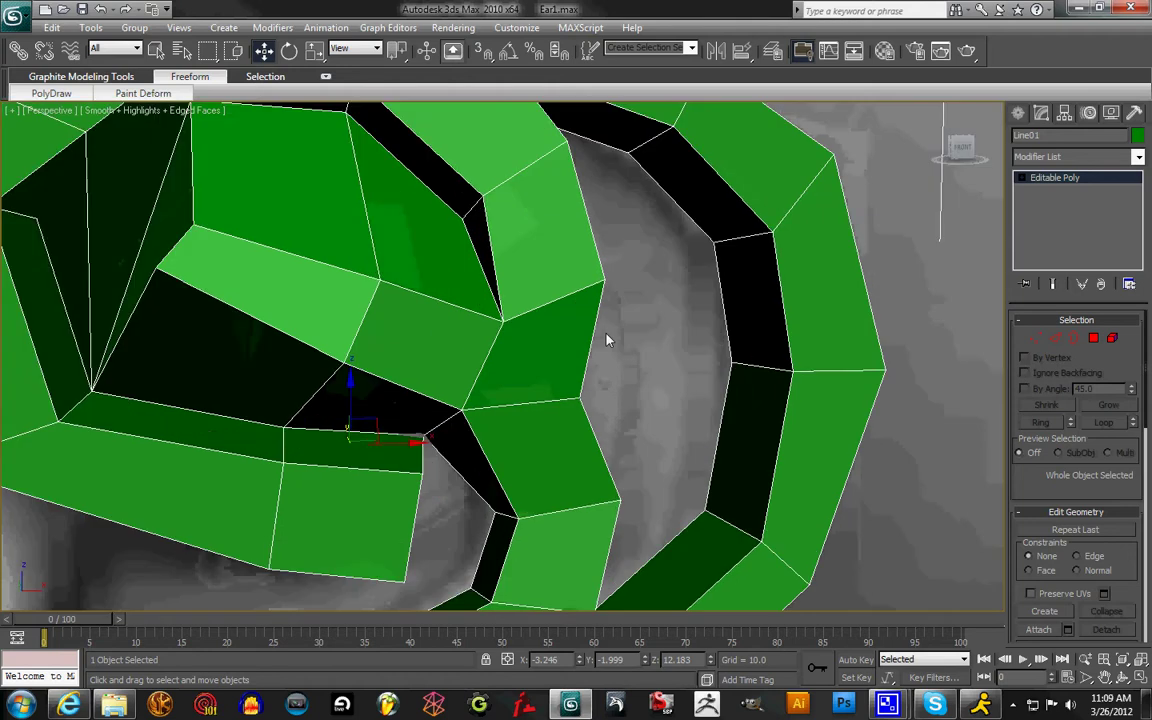
{"action": "middle_click_drag", "start_coordinate": [606, 340], "coordinate": [574, 362]}
{"action": "scroll", "coordinate": [574, 362], "scroll_direction": "down", "scroll_amount": 3}
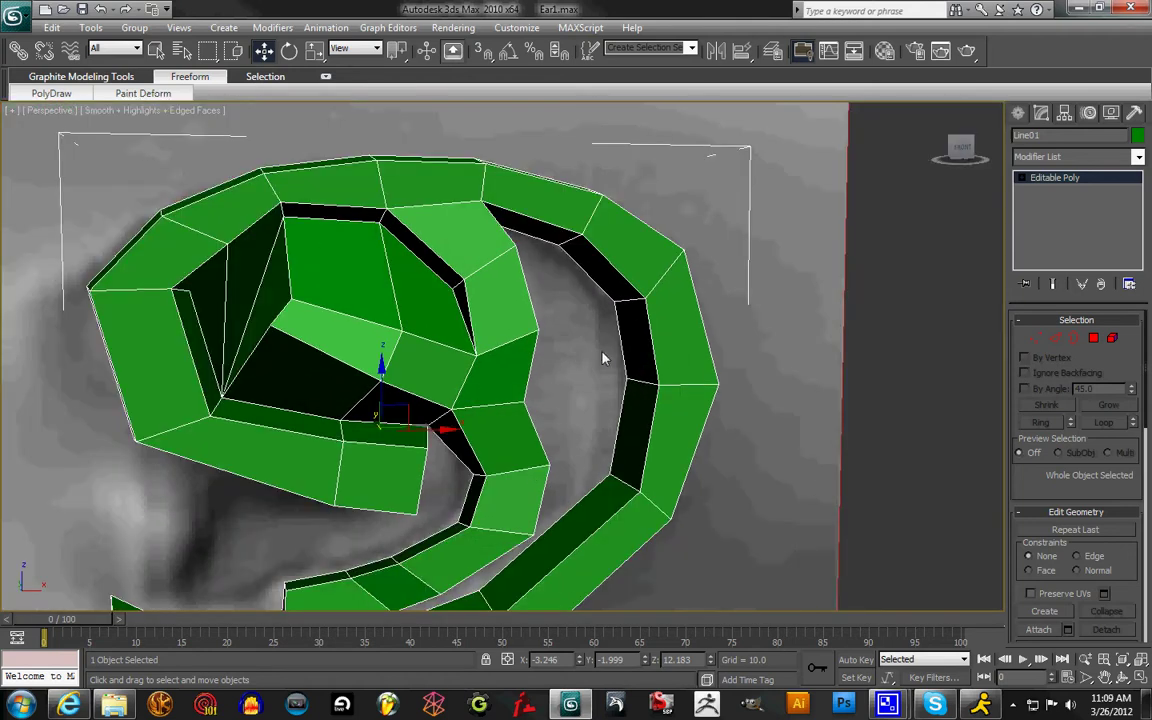
{"action": "middle_click_drag", "start_coordinate": [865, 135], "coordinate": [642, 147], "text": "alt"}
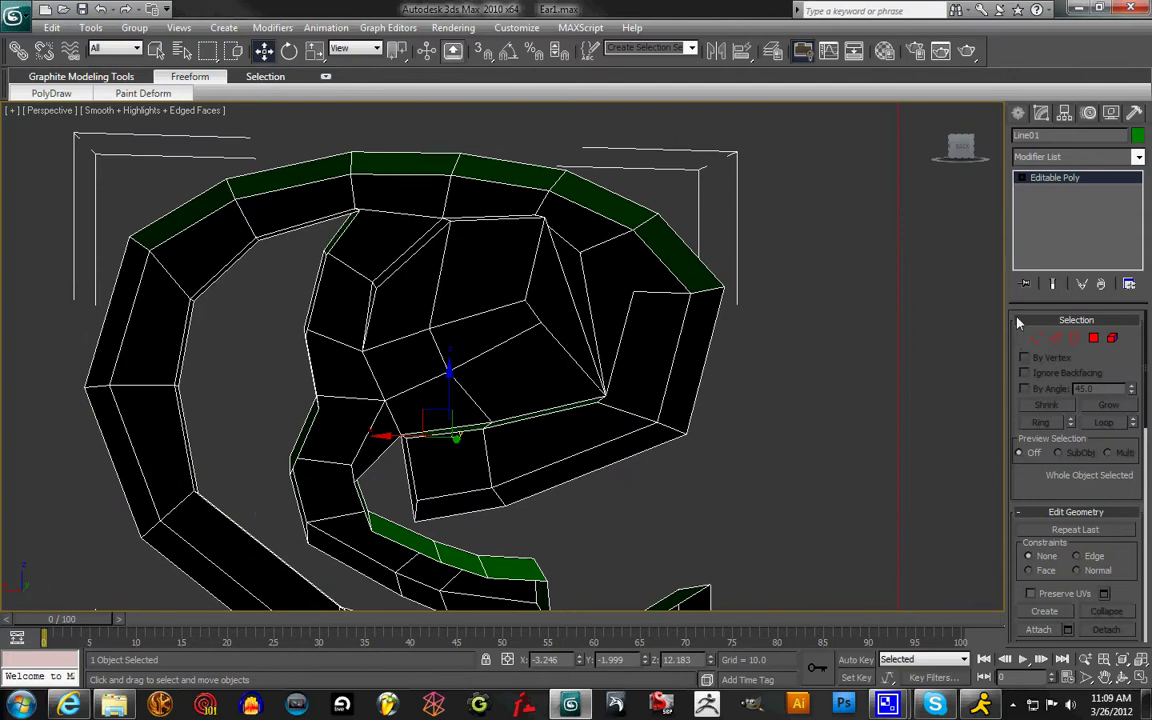
{"action": "left_click", "coordinate": [1035, 338]}
{"action": "middle_click_drag", "start_coordinate": [383, 338], "coordinate": [385, 346]}
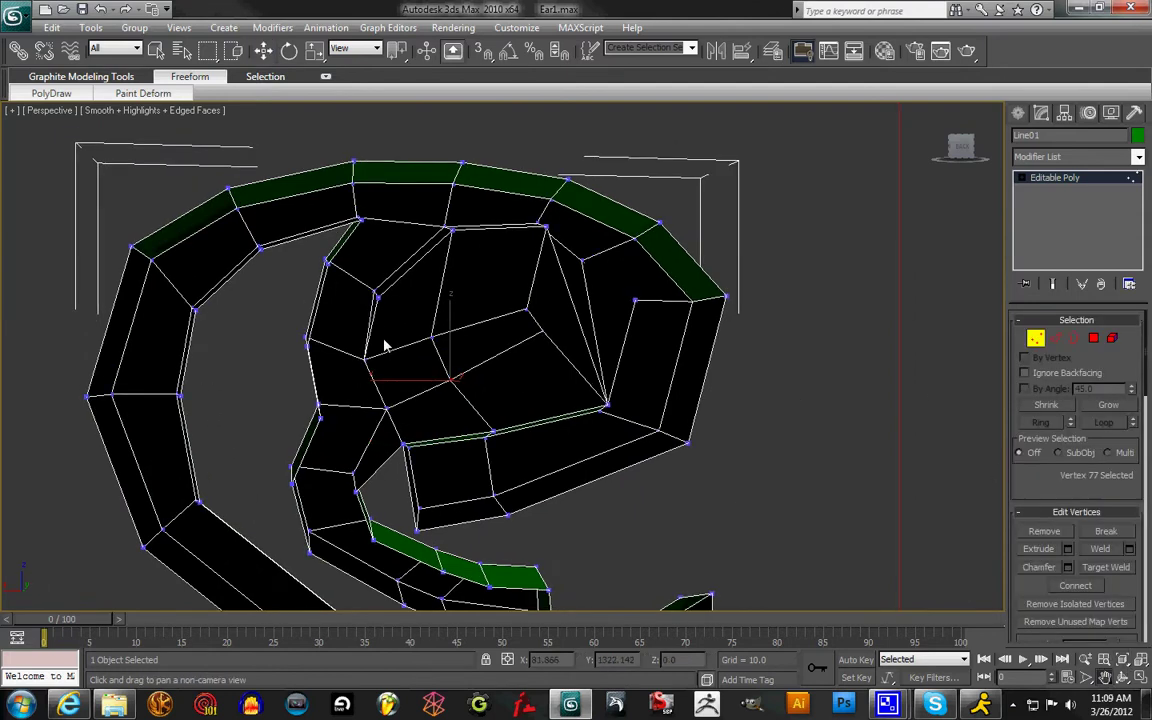
{"action": "scroll", "coordinate": [383, 346], "scroll_direction": "up", "scroll_amount": 5}
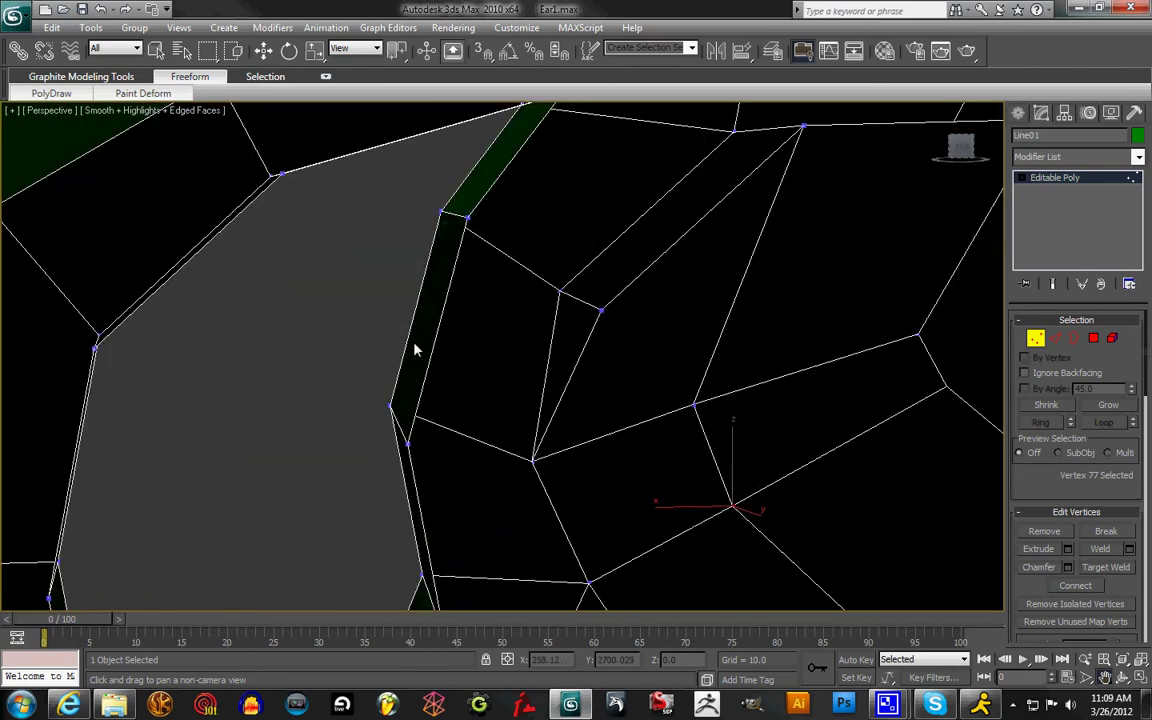
{"action": "scroll", "coordinate": [415, 349], "scroll_direction": "up", "scroll_amount": 1}
{"action": "scroll", "coordinate": [417, 347], "scroll_direction": "down", "scroll_amount": 1}
{"action": "middle_click_drag", "start_coordinate": [360, 317], "coordinate": [483, 383]}
{"action": "key", "text": "w"}
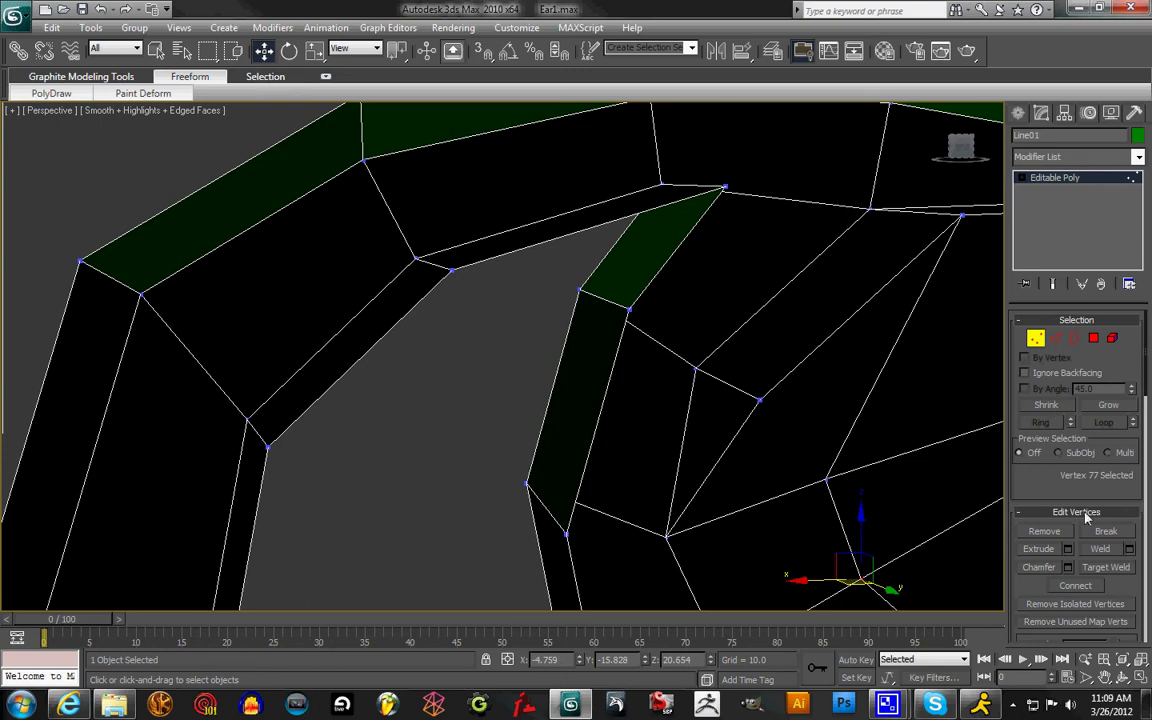
{"action": "left_click", "coordinate": [1106, 568]}
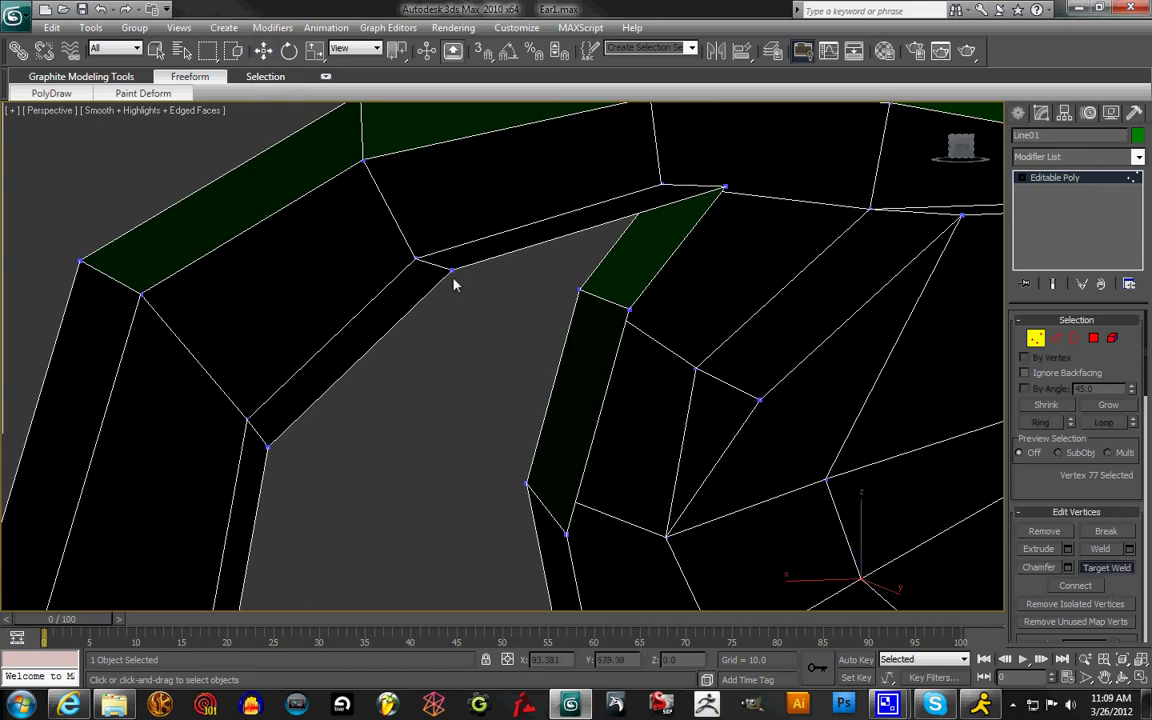
{"action": "left_click", "coordinate": [451, 272]}
{"action": "left_click", "coordinate": [630, 310]}
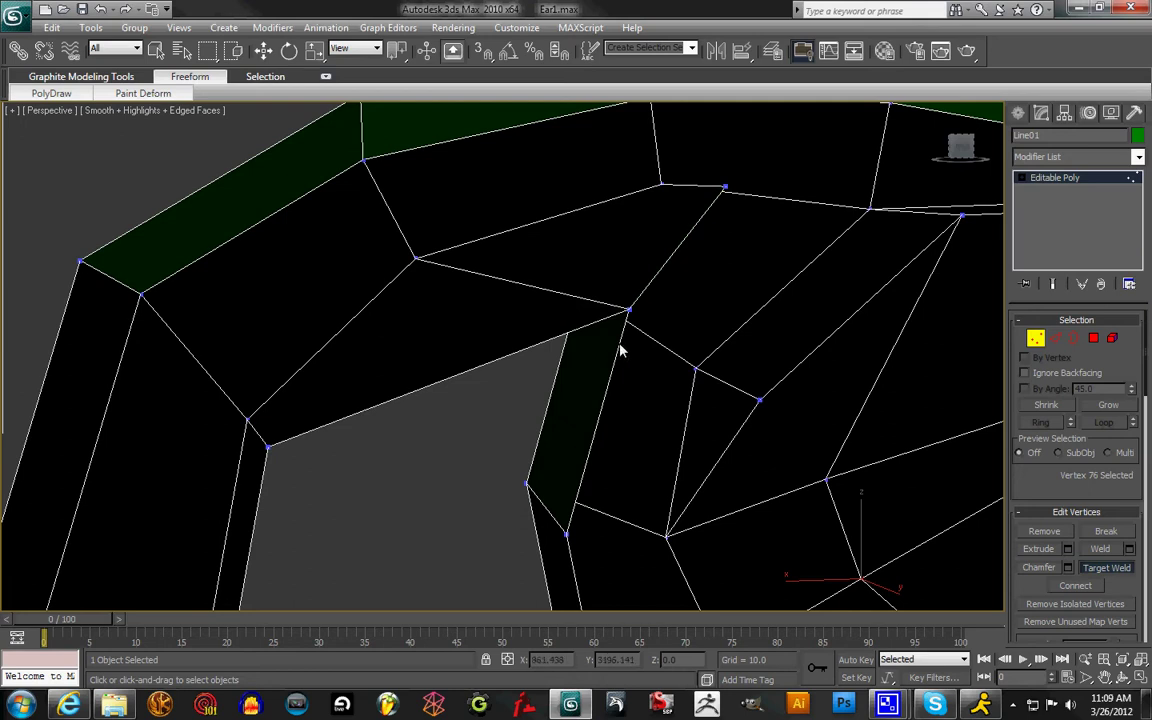
{"action": "key", "text": "ctrl+z"}
{"action": "left_click", "coordinate": [629, 311]}
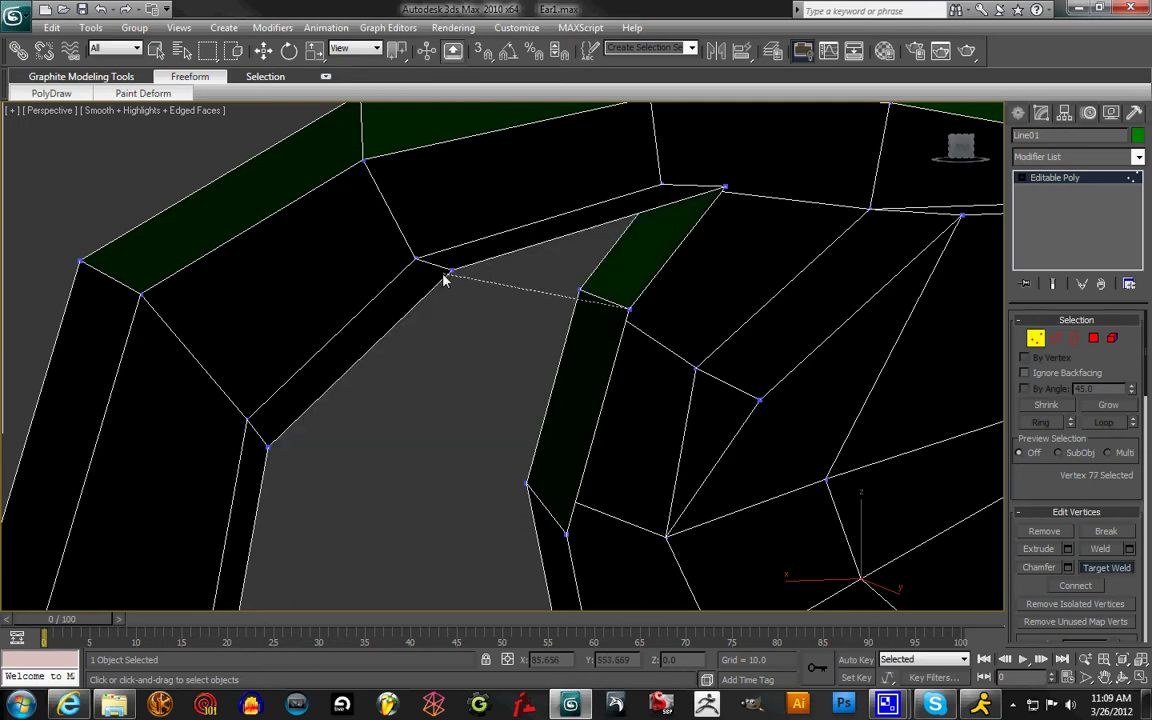
{"action": "left_click", "coordinate": [452, 273]}
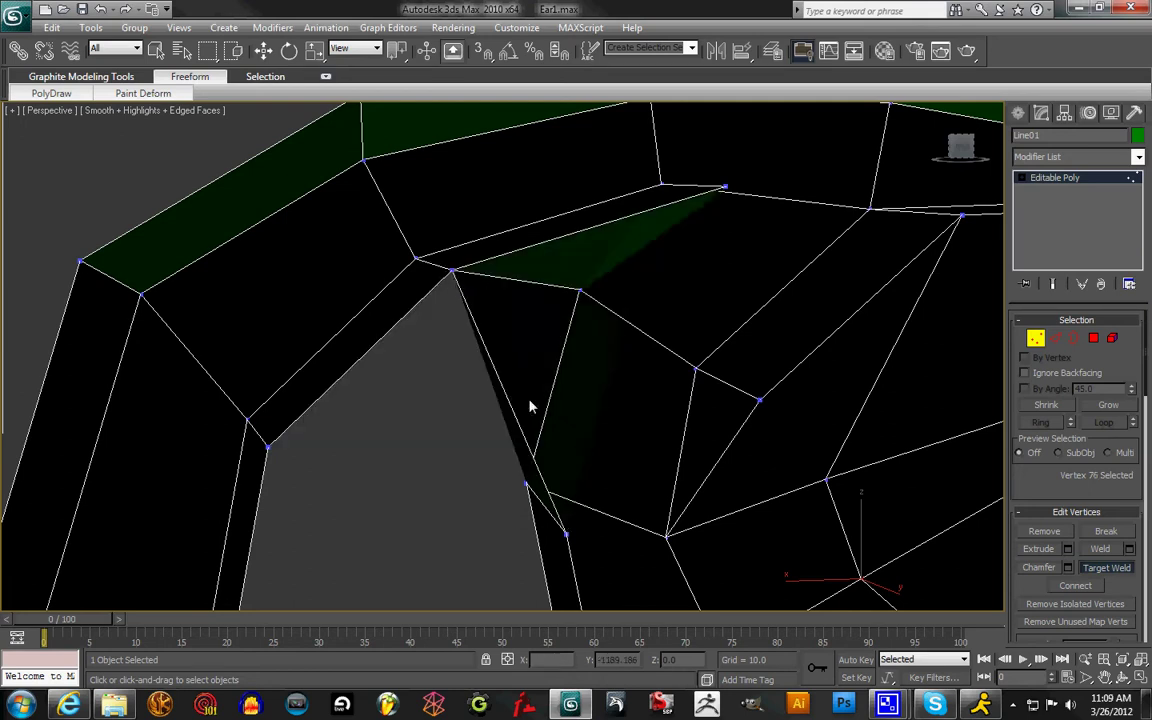
{"action": "left_click_drag", "start_coordinate": [977, 149], "coordinate": [235, 147]}
{"action": "middle_click_drag", "start_coordinate": [236, 153], "coordinate": [965, 148], "text": "alt"}
{"action": "key", "text": "ctrl+z"}
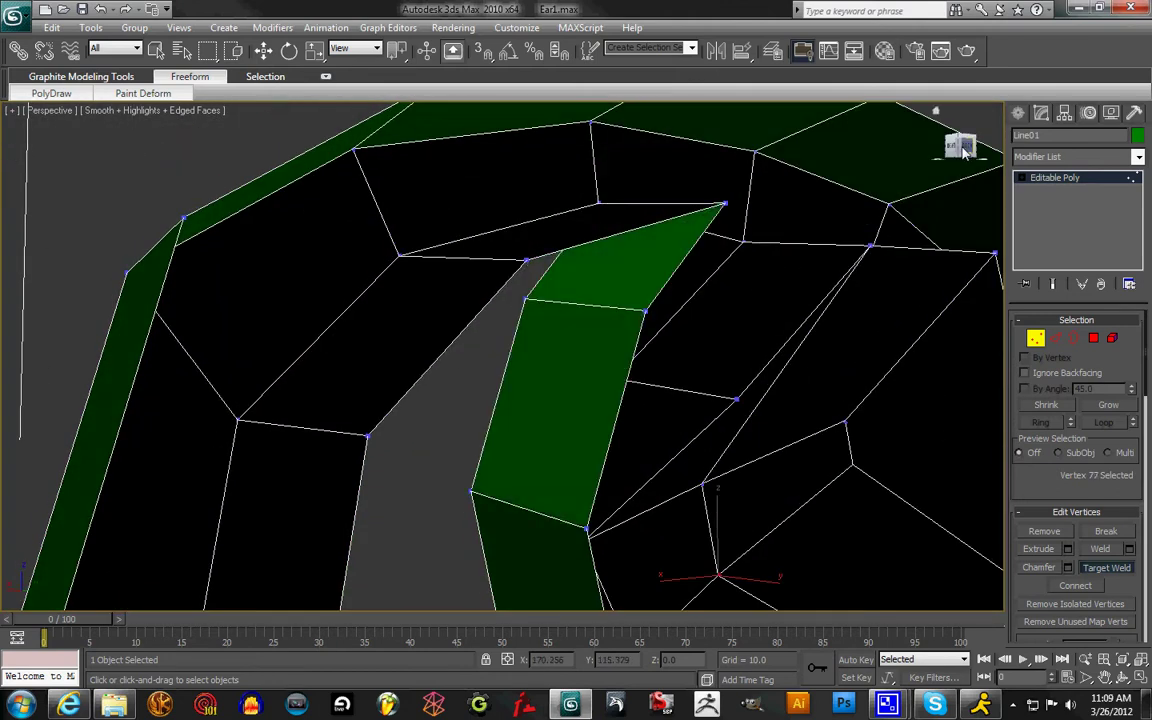
- Target-weld the outer rim's back vertex at the top of the gap onto the inner fold's facing inner vertex
{"action": "left_click", "coordinate": [528, 262]}
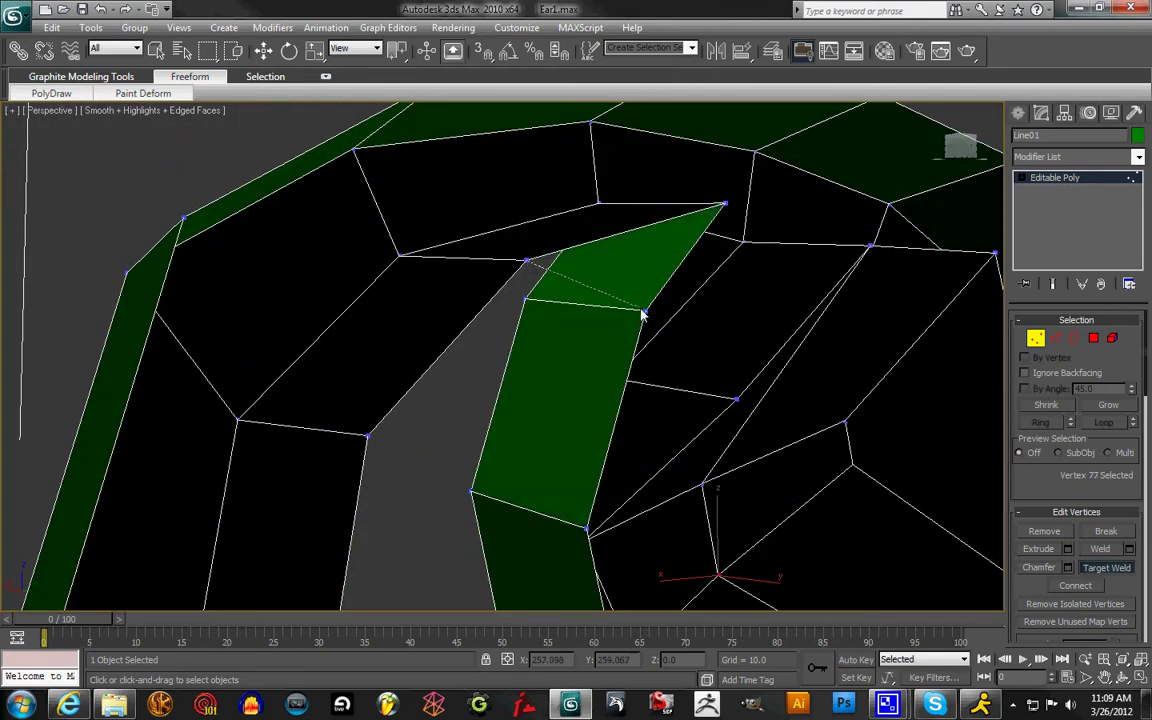
{"action": "left_click", "coordinate": [645, 312]}
{"action": "left_click_drag", "start_coordinate": [960, 150], "coordinate": [158, 155]}
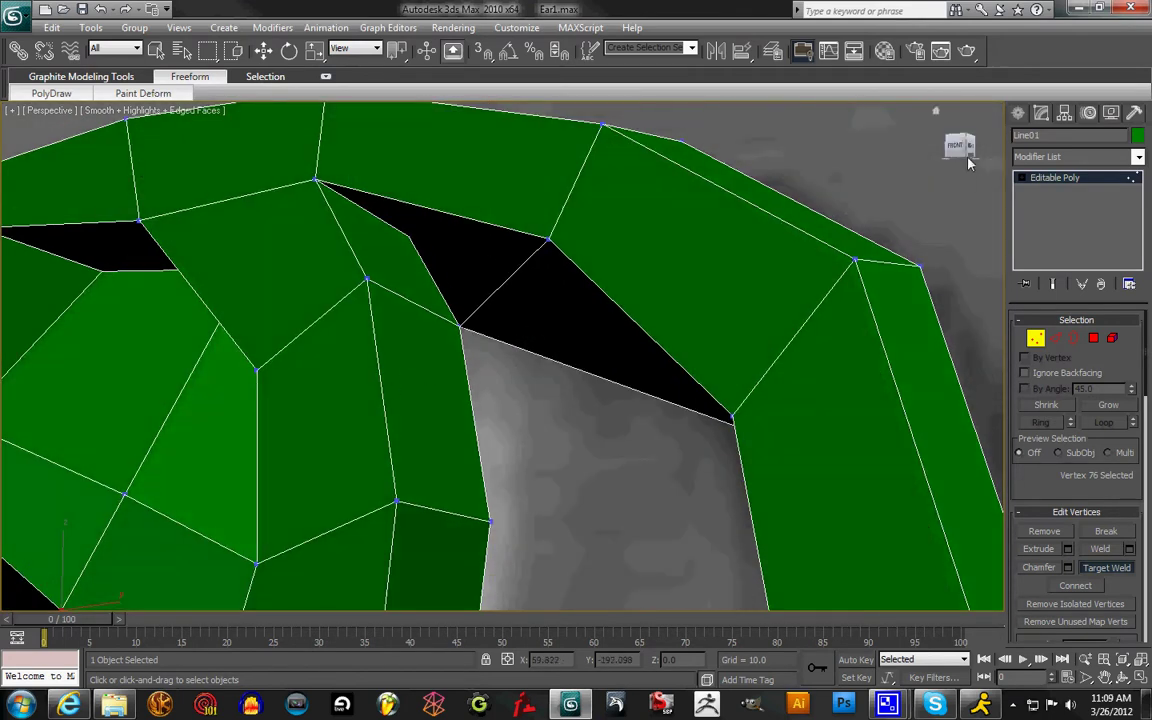
{"action": "left_click_drag", "start_coordinate": [965, 157], "coordinate": [991, 146]}
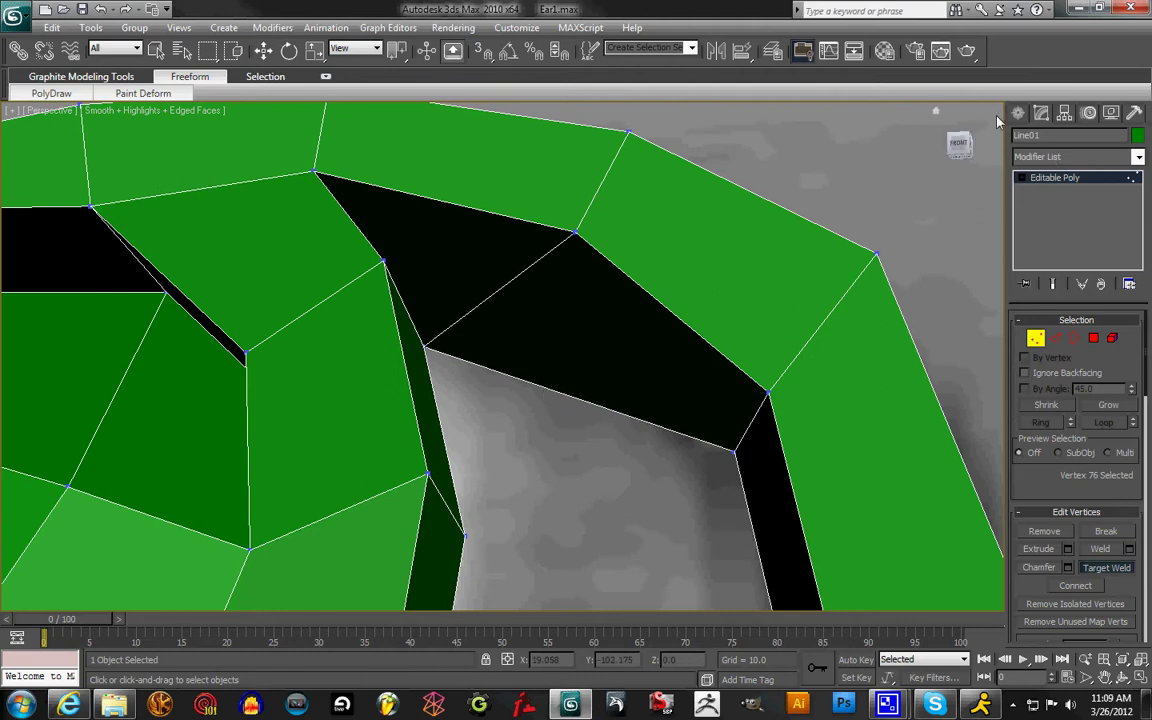
{"action": "left_click_drag", "start_coordinate": [973, 149], "coordinate": [681, 166]}
- Target-weld the next outer-rim back vertex down the gap onto the corresponding inner vertex of the fold
{"action": "left_click", "coordinate": [269, 440]}
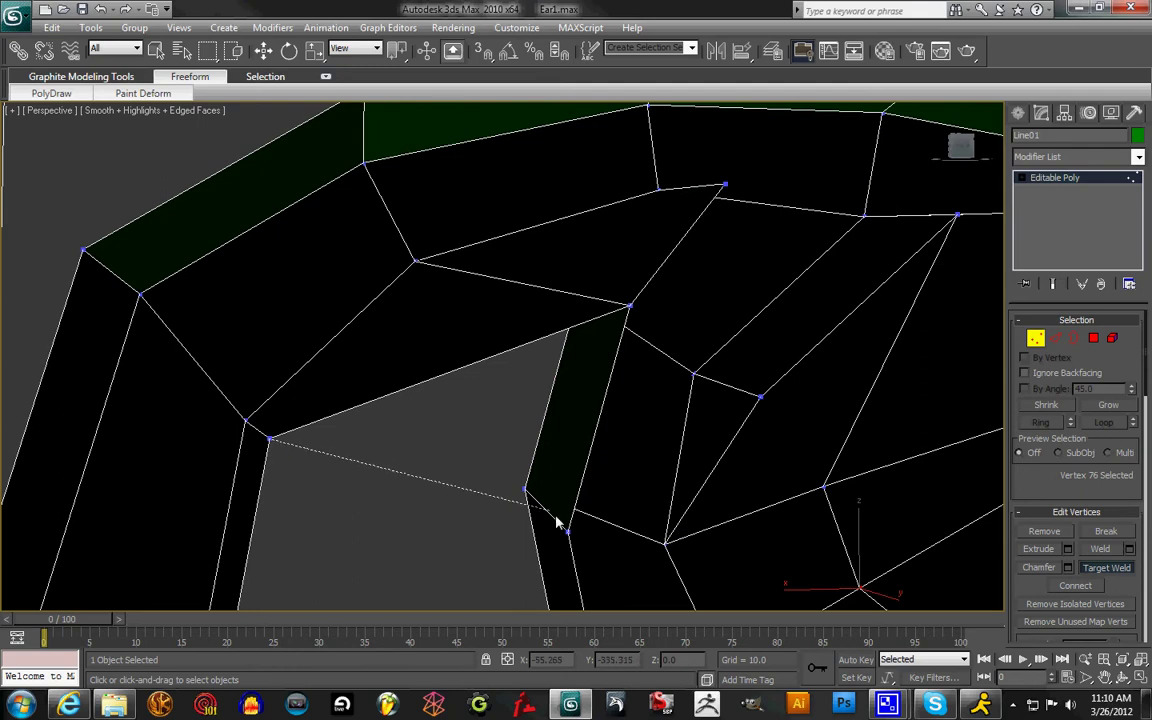
{"action": "left_click", "coordinate": [568, 533]}
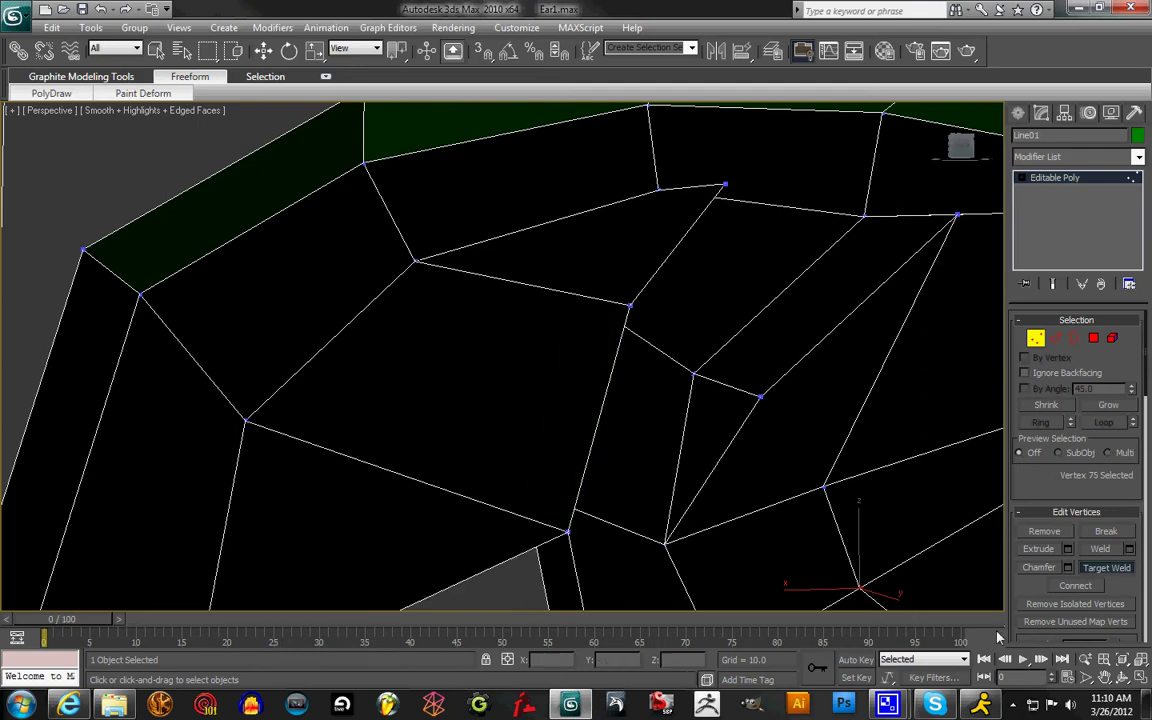
{"action": "left_click", "coordinate": [556, 638]}
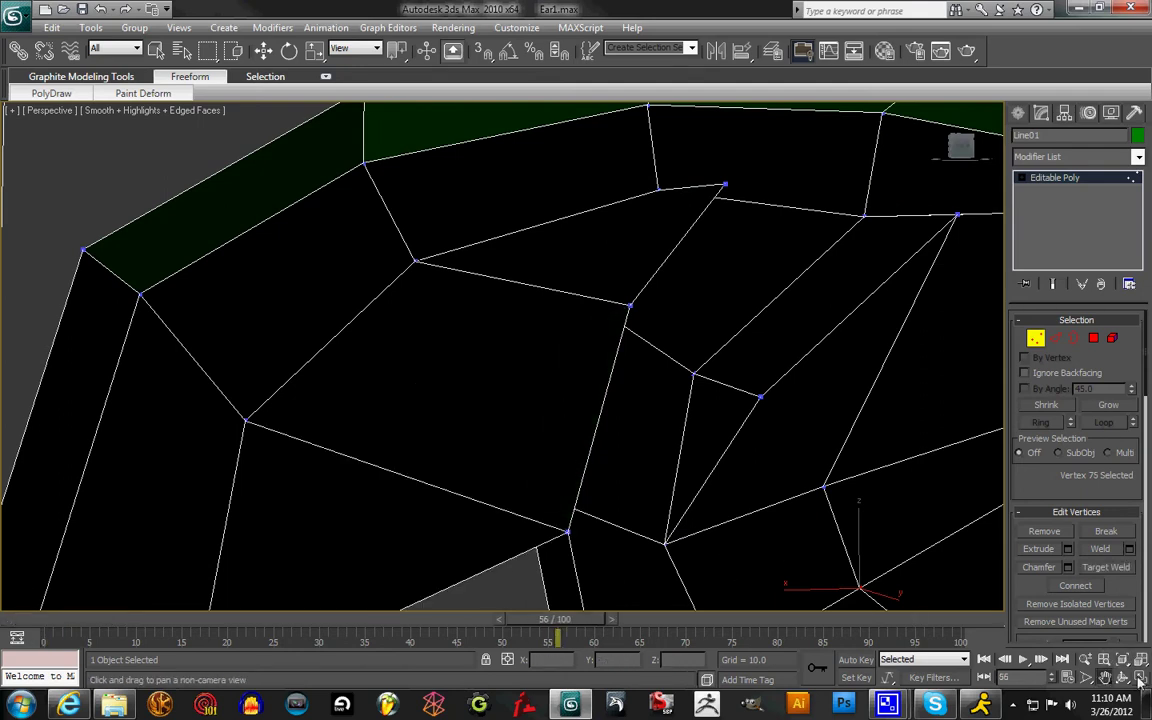
{"action": "left_click_drag", "start_coordinate": [565, 625], "coordinate": [60, 621]}
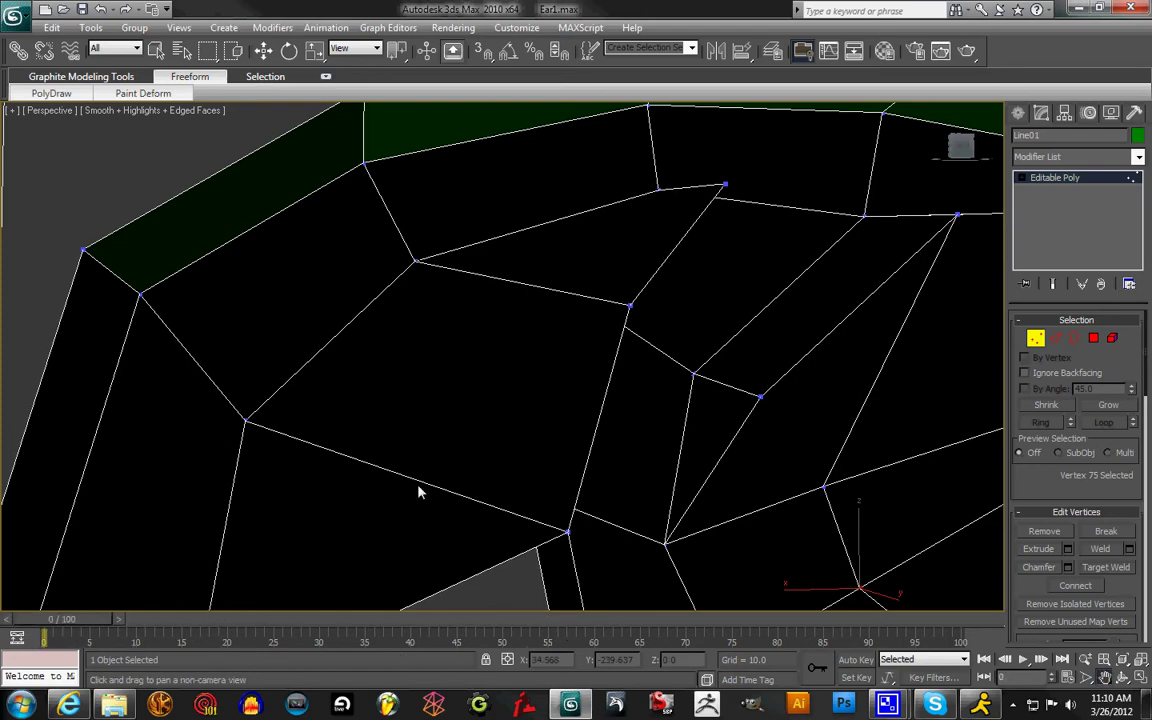
- Target-weld the following two outer-rim back vertices, working down the gap, onto their matching vertices on the inner fold
{"action": "middle_click_drag", "start_coordinate": [588, 491], "coordinate": [507, 355], "text": "alt"}
{"action": "key", "text": "ctrl+w"}
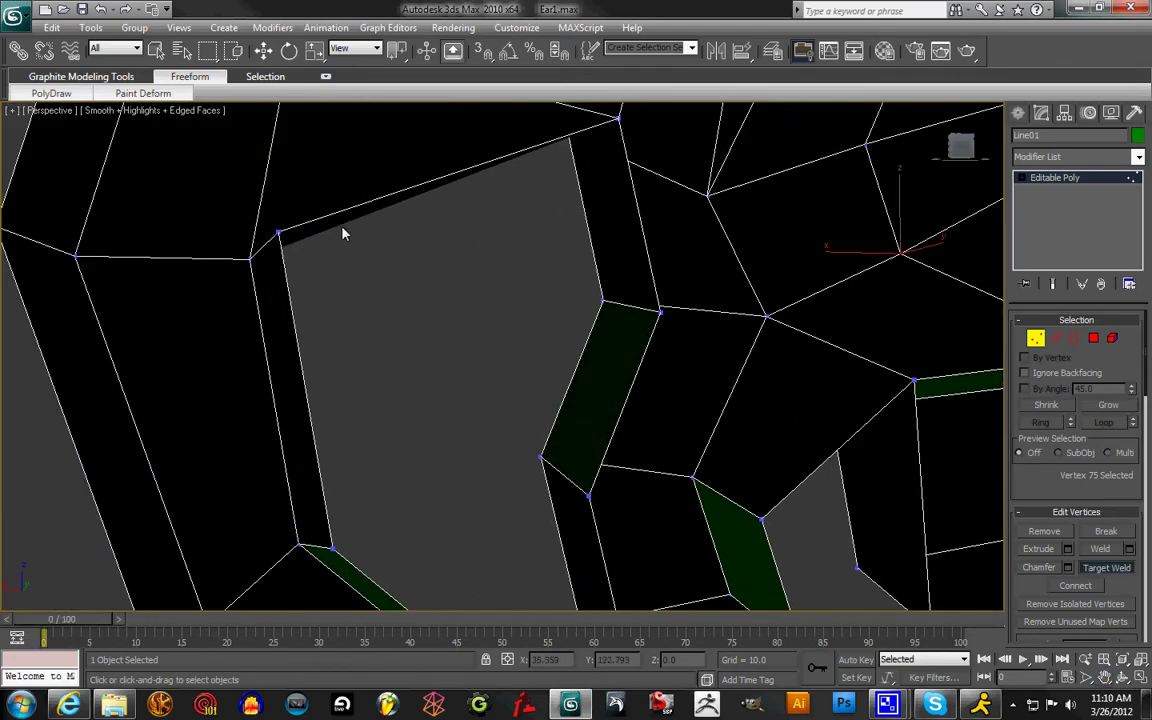
{"action": "left_click", "coordinate": [659, 313]}
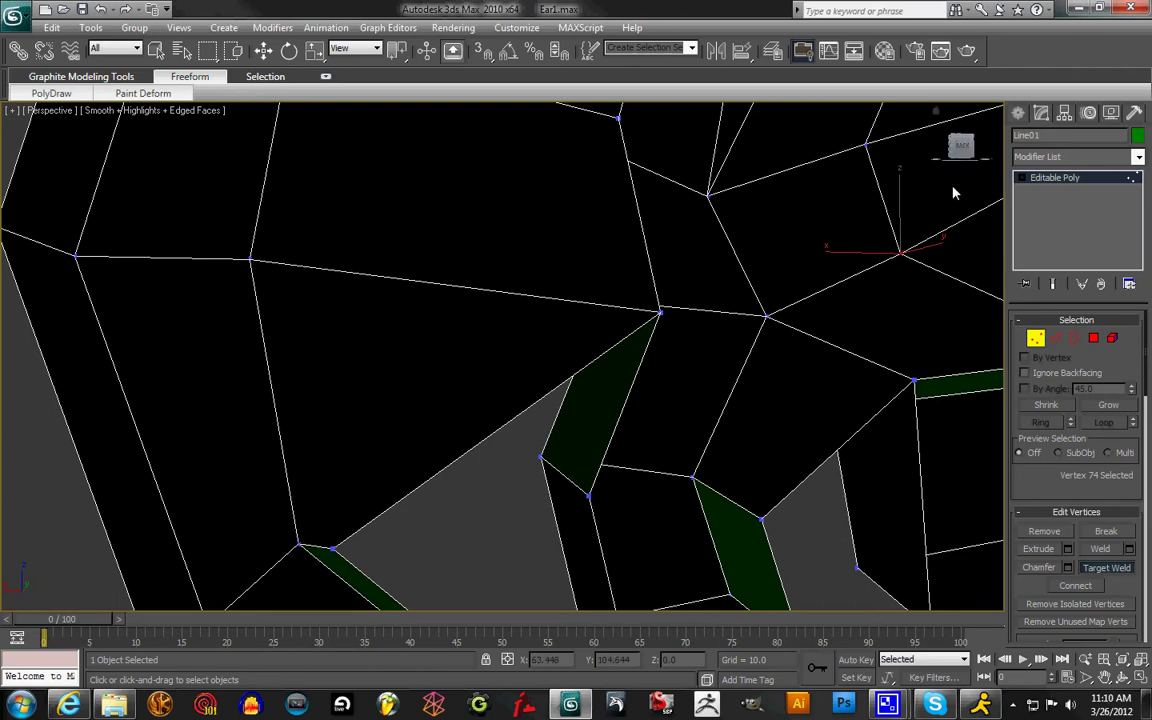
{"action": "left_click_drag", "start_coordinate": [959, 152], "coordinate": [1026, 152]}
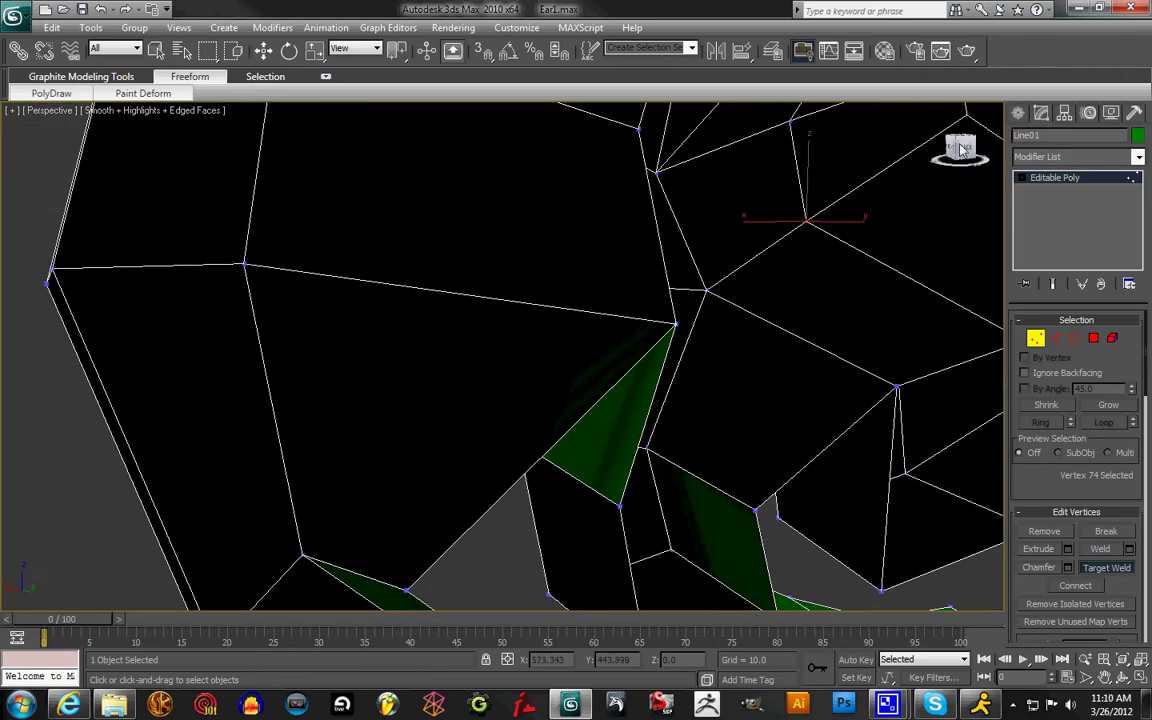
{"action": "left_click", "coordinate": [406, 590]}
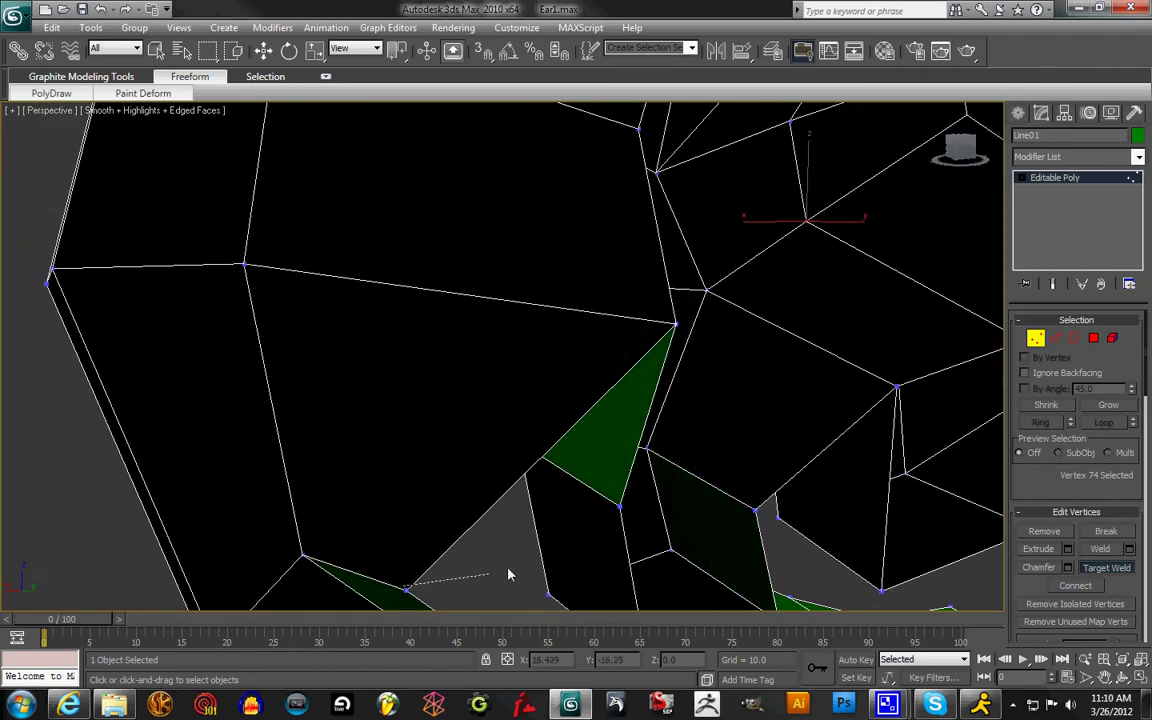
{"action": "left_click", "coordinate": [620, 510]}
- Move the inner fold's back vertex just below the last weld along X, away from the outer rim
{"action": "middle_click_drag", "start_coordinate": [657, 547], "coordinate": [474, 277]}
{"action": "left_click_drag", "start_coordinate": [968, 165], "coordinate": [870, 135]}
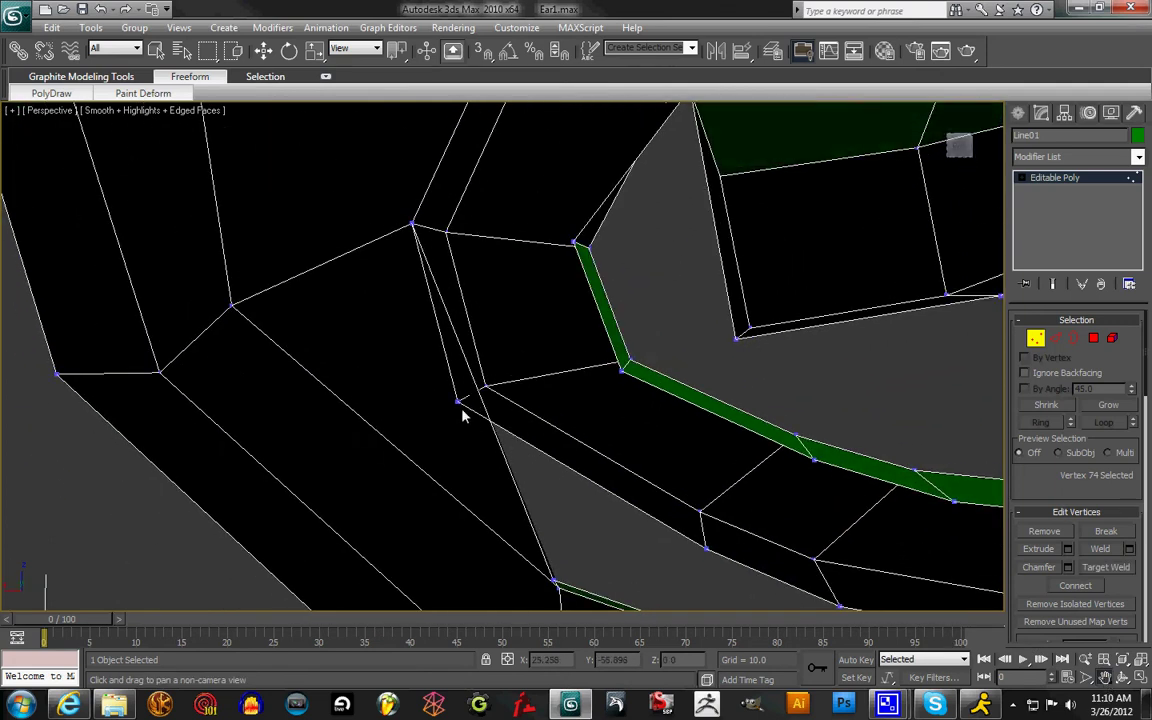
{"action": "key", "text": "ctrl+w"}
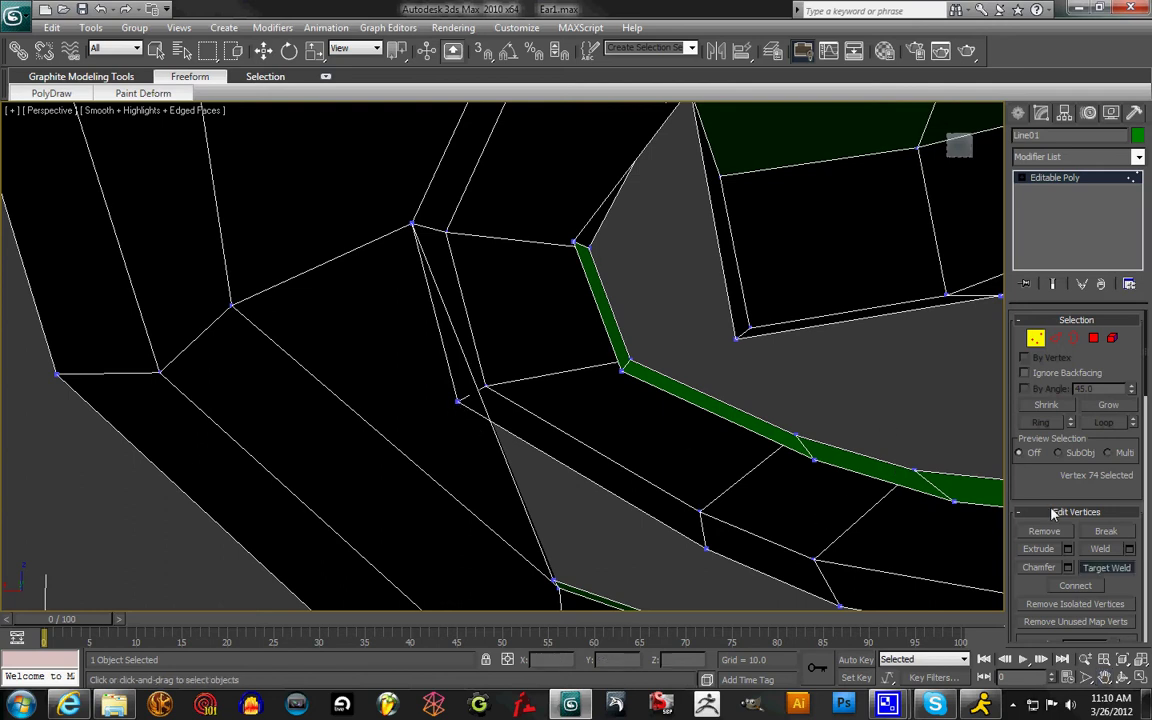
{"action": "left_click", "coordinate": [1097, 569]}
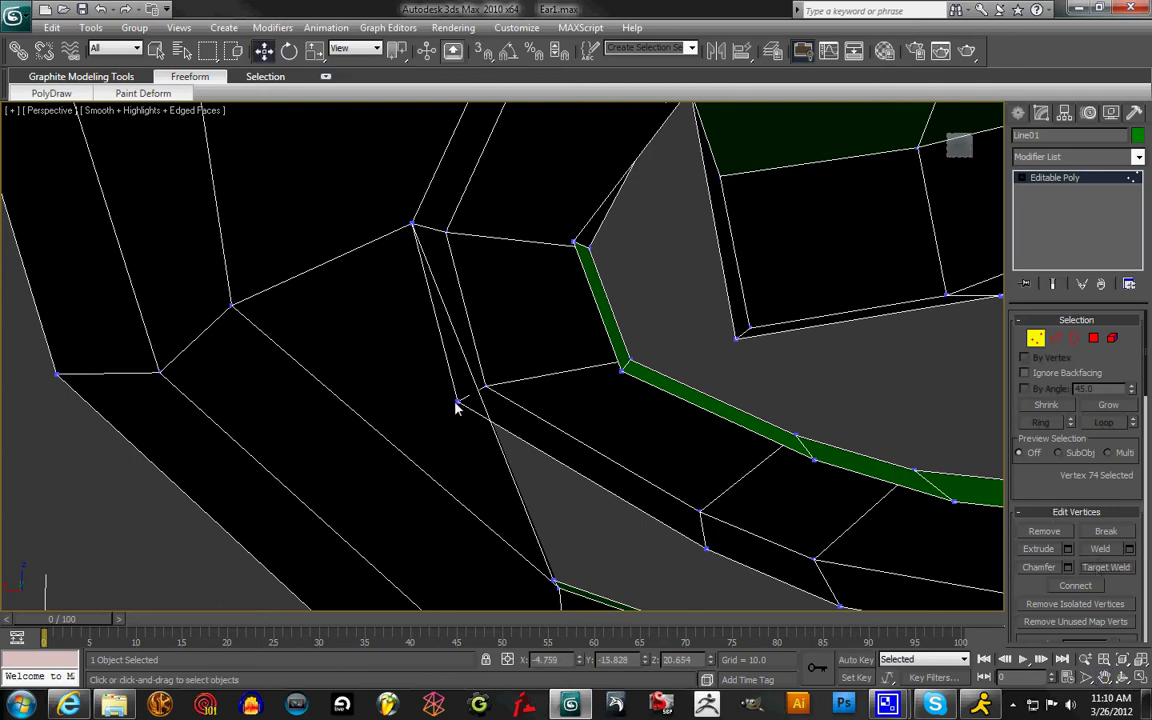
{"action": "left_click_drag", "start_coordinate": [455, 405], "coordinate": [455, 428]}
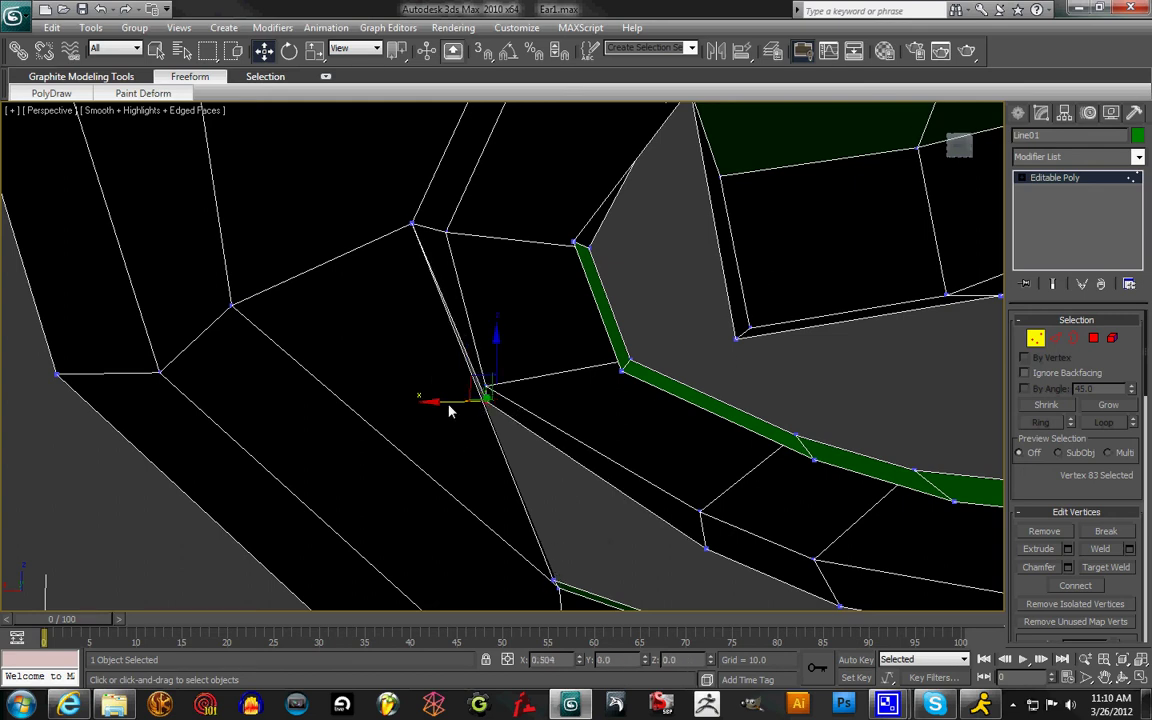
{"action": "left_click_drag", "start_coordinate": [957, 144], "coordinate": [895, 267]}
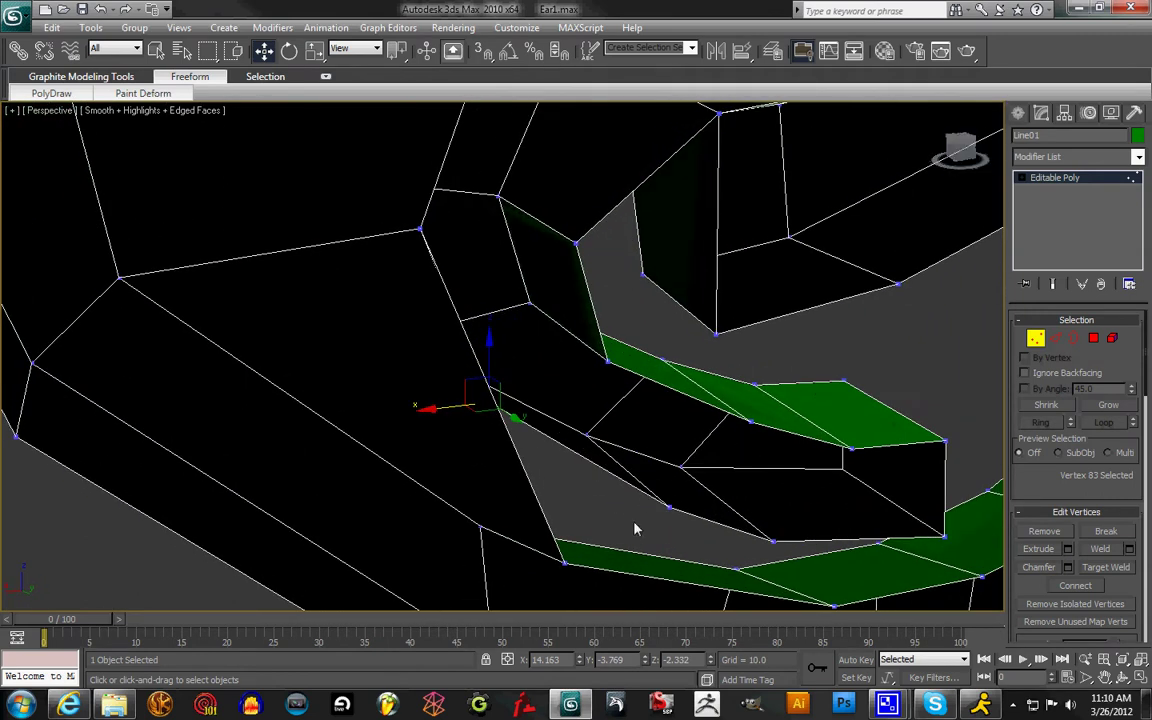
- Nudge the inner fold's back vertex at the upper end of the remaining gap slightly away from the outer rim and down
{"action": "left_click", "coordinate": [1104, 678]}
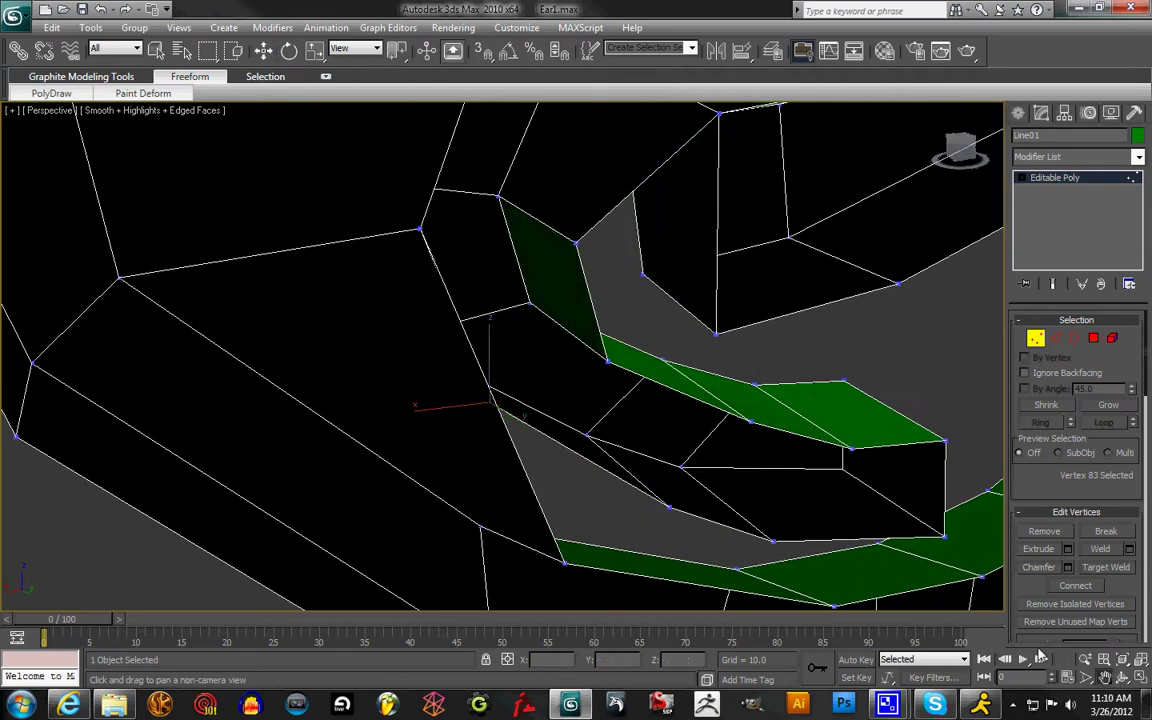
{"action": "left_click_drag", "start_coordinate": [890, 586], "coordinate": [664, 455]}
{"action": "left_click_drag", "start_coordinate": [953, 154], "coordinate": [910, 160]}
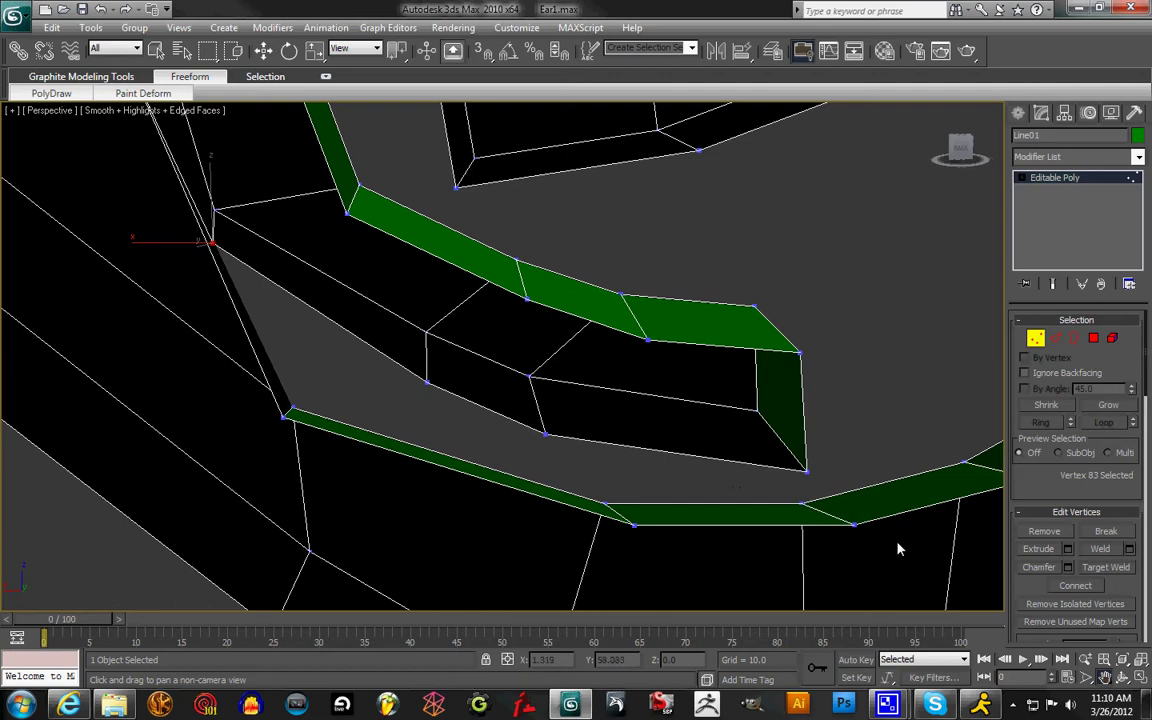
{"action": "key", "text": "w"}
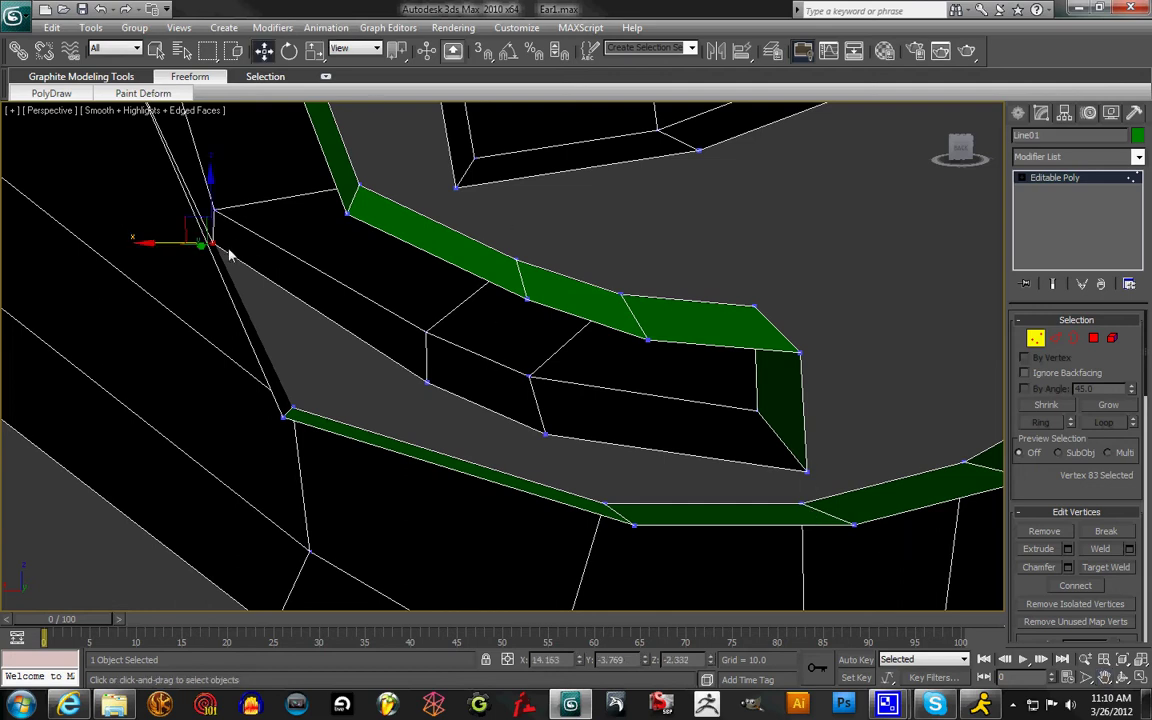
{"action": "left_click", "coordinate": [337, 385]}
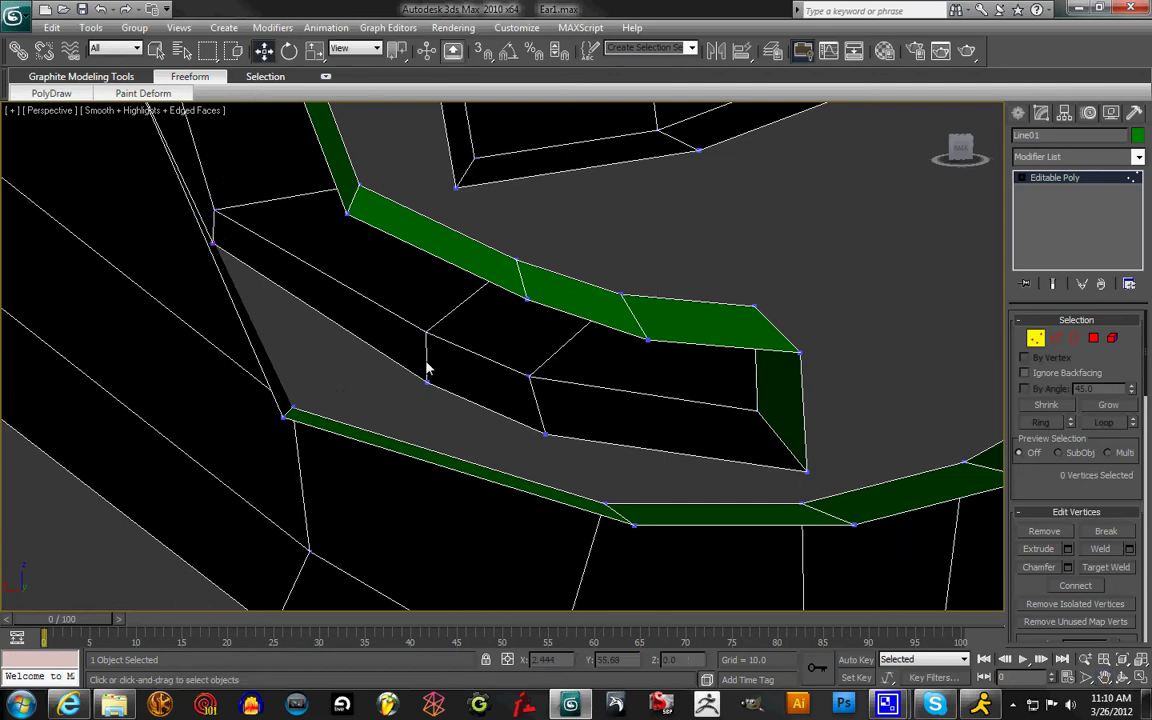
{"action": "left_click", "coordinate": [212, 245]}
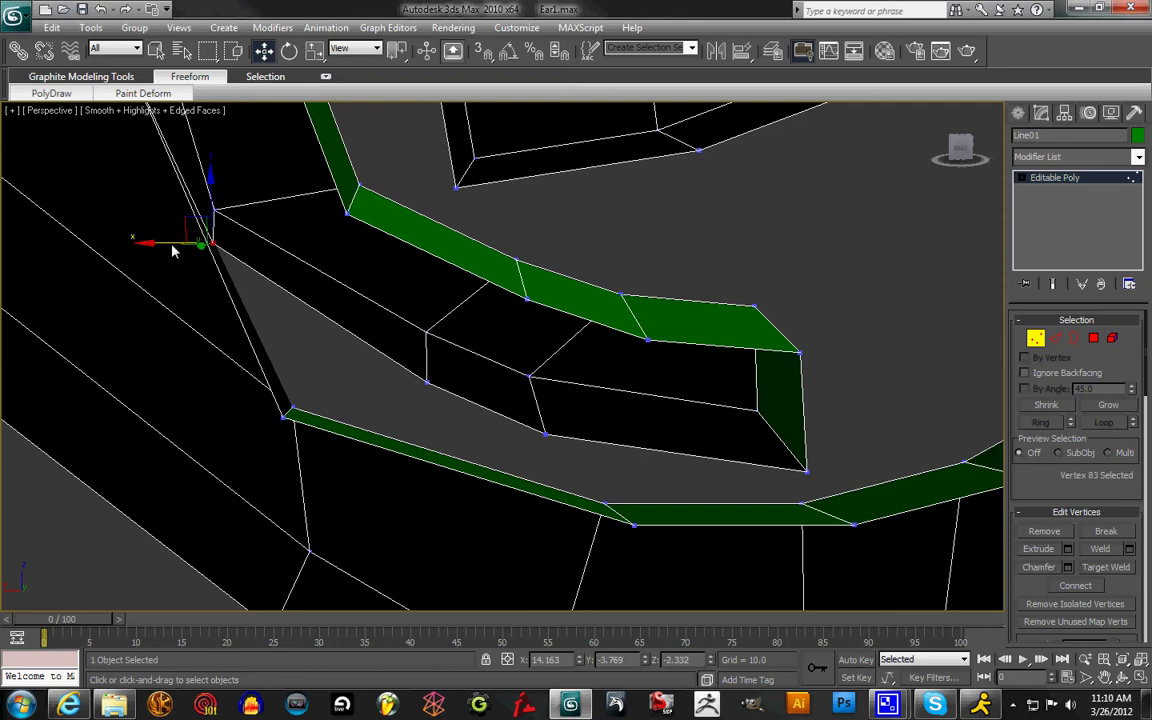
{"action": "left_click_drag", "start_coordinate": [226, 196], "coordinate": [157, 252]}
- Target-weld that inner-fold back vertex onto the outer rim's facing vertex at the corner of the gap
{"action": "left_click", "coordinate": [1108, 568]}
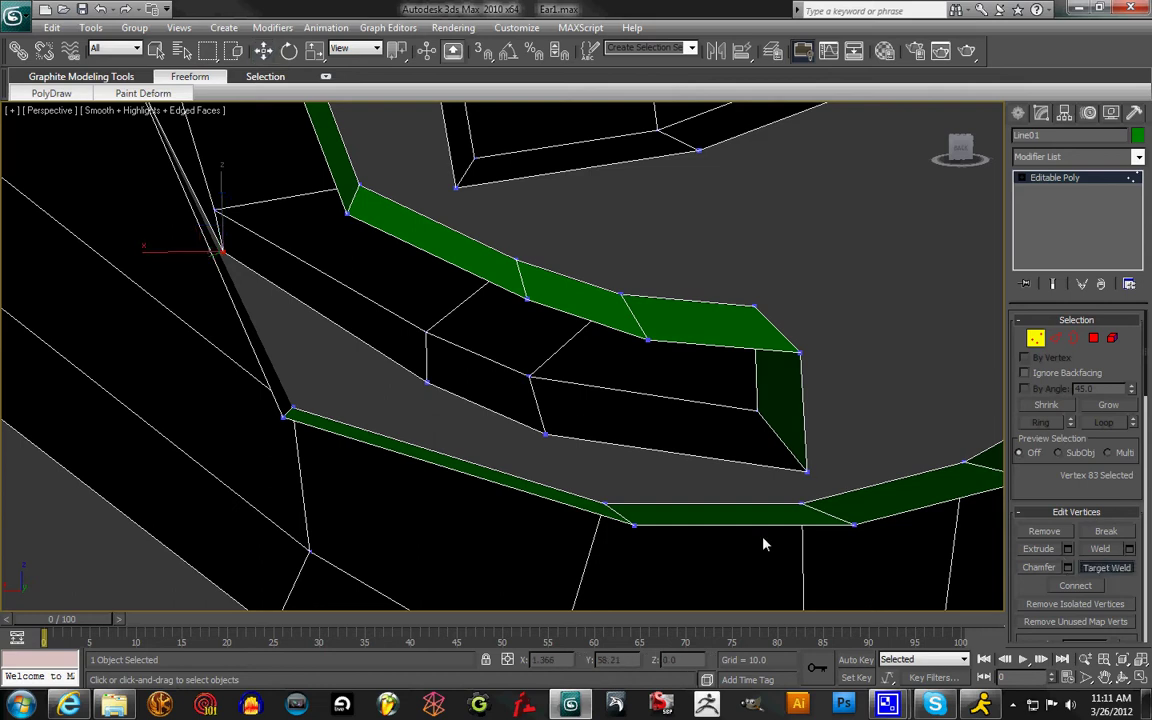
{"action": "left_click", "coordinate": [224, 254]}
{"action": "left_click", "coordinate": [285, 420]}
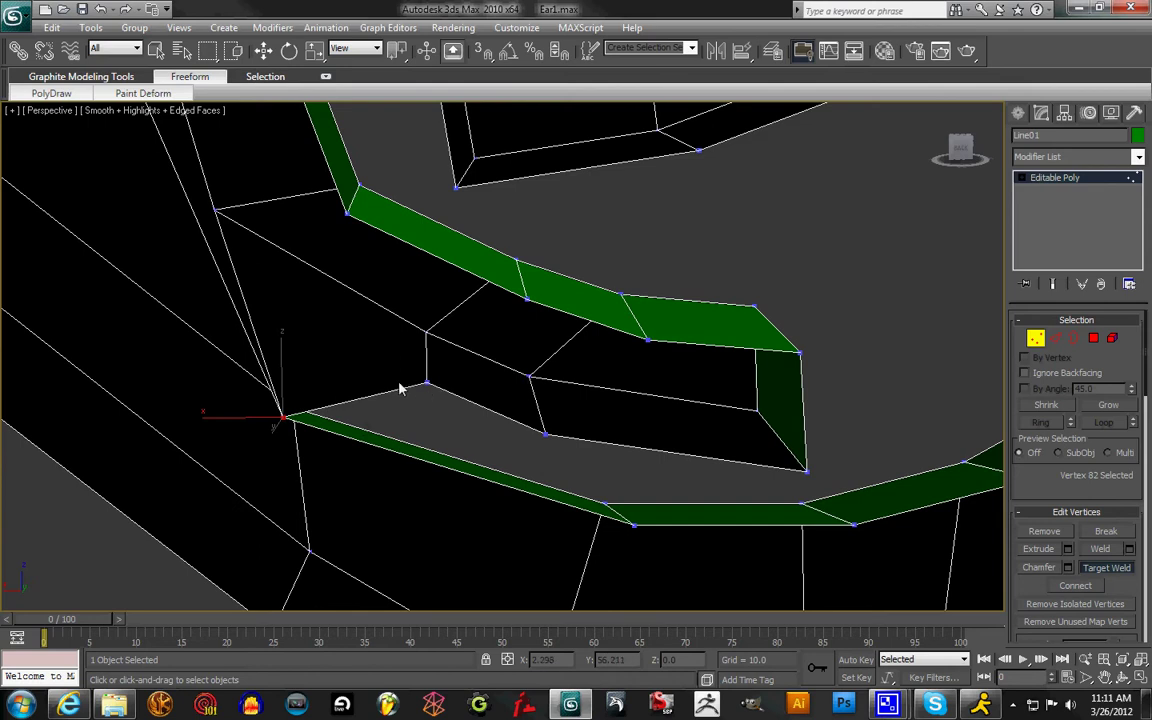
- Move the next edge vertex of the outer rim along the gap slightly in X toward the last weld
{"action": "left_click_drag", "start_coordinate": [963, 149], "coordinate": [936, 131]}
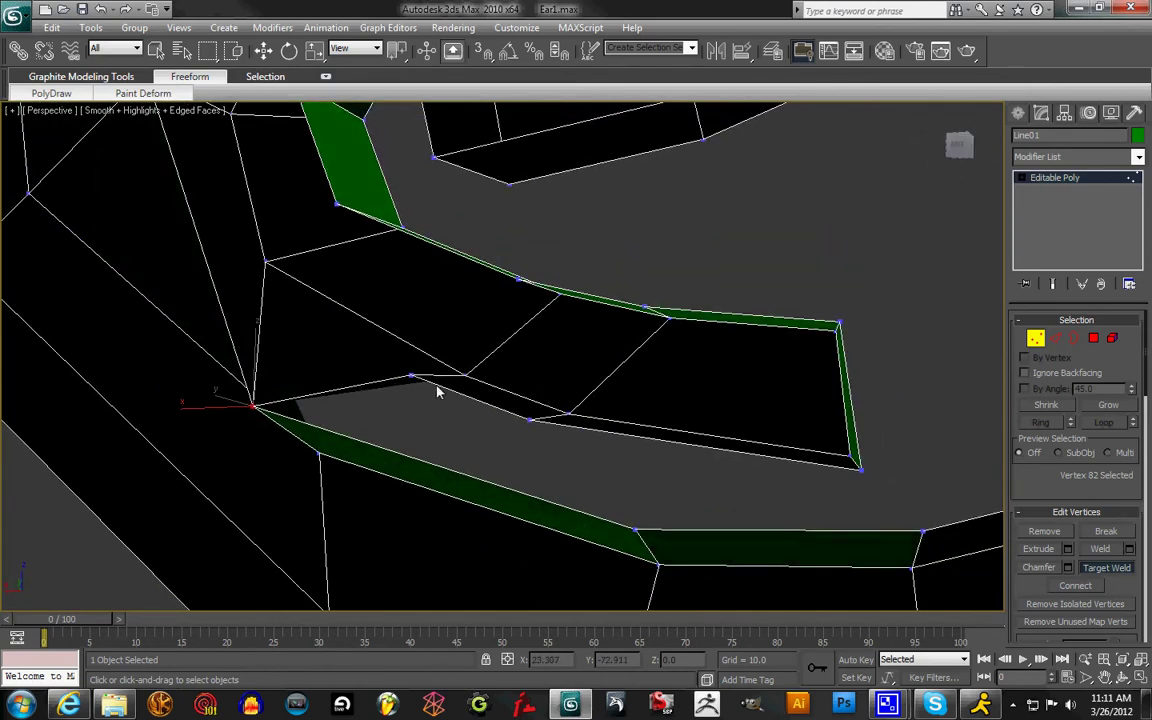
{"action": "key", "text": "w"}
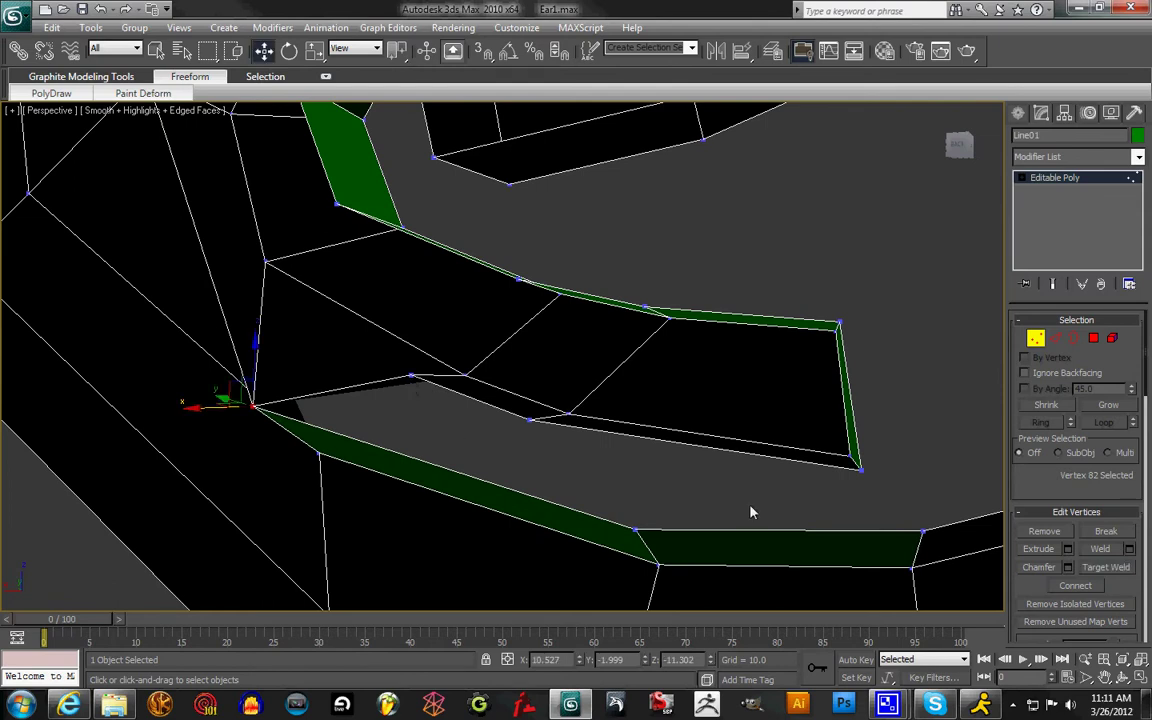
{"action": "left_click", "coordinate": [413, 378]}
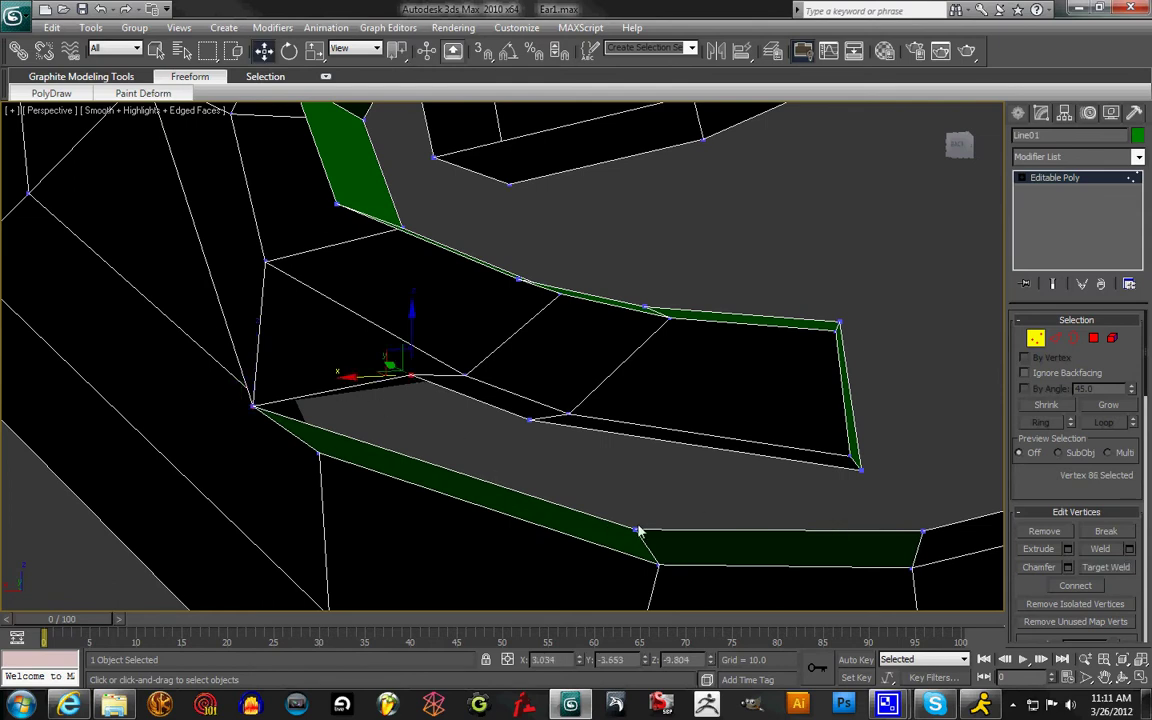
{"action": "left_click", "coordinate": [636, 533]}
{"action": "left_click_drag", "start_coordinate": [590, 540], "coordinate": [573, 530]}
- Reposition the fold's next two back vertices along X and down in Z, lining them up below their front vertices
{"action": "left_click", "coordinate": [410, 380]}
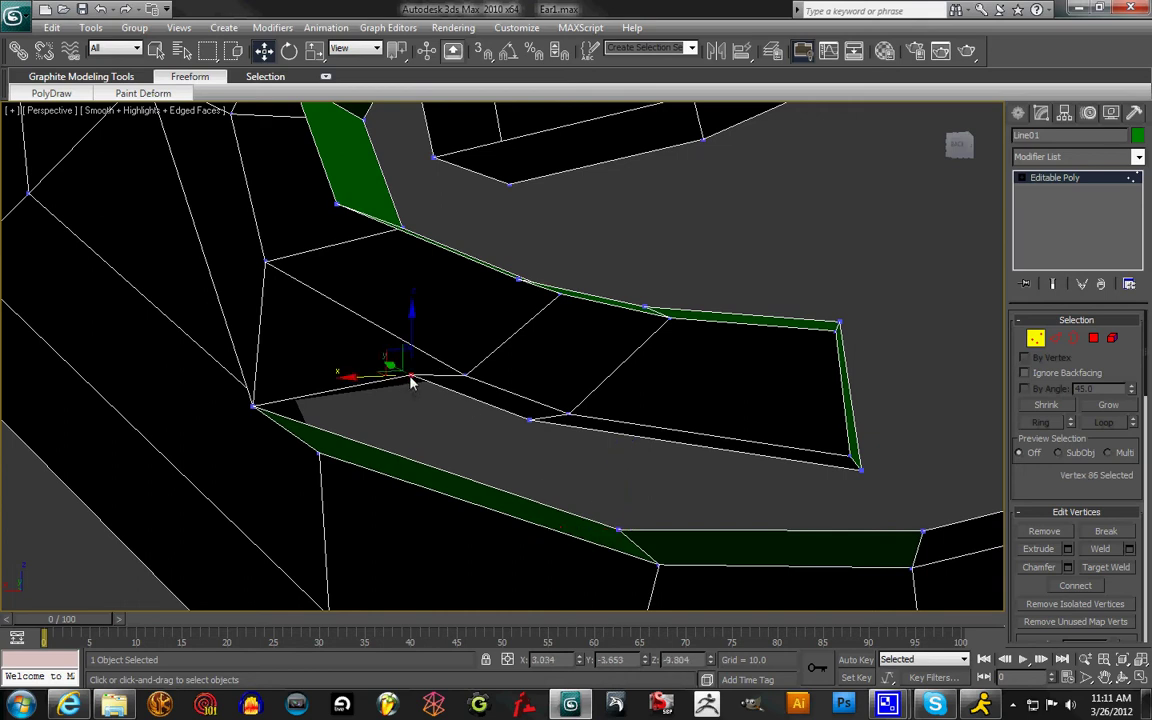
{"action": "left_click_drag", "start_coordinate": [411, 334], "coordinate": [419, 352]}
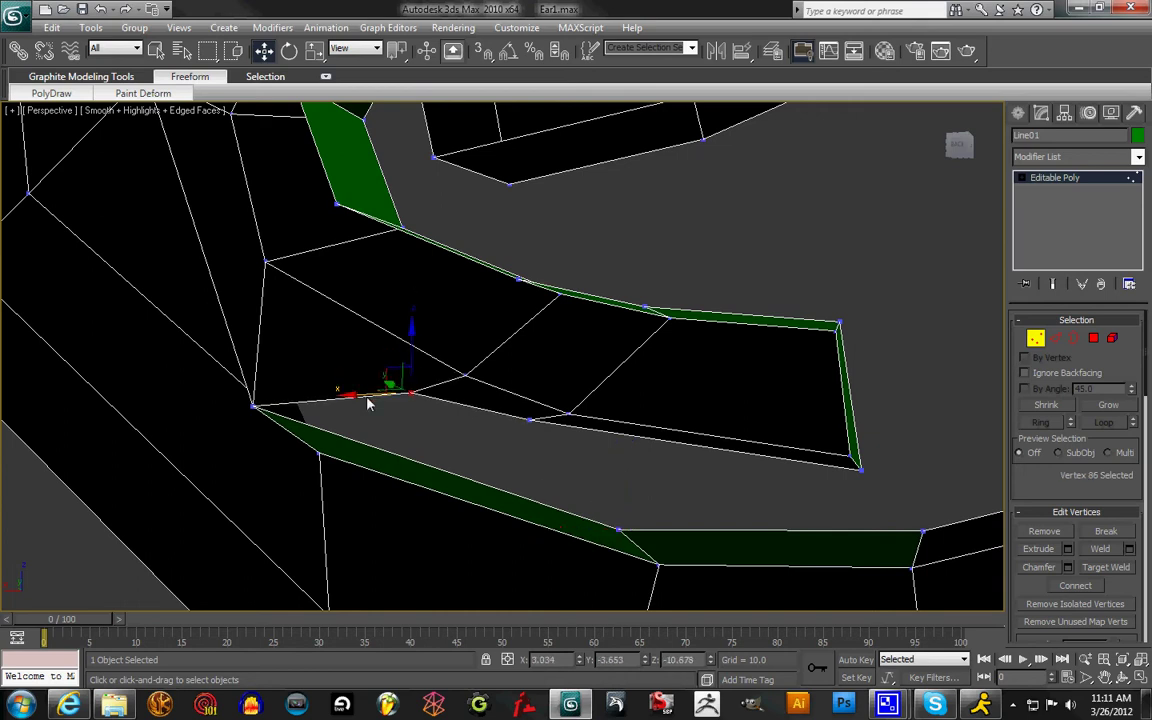
{"action": "left_click_drag", "start_coordinate": [367, 402], "coordinate": [390, 400]}
{"action": "left_click_drag", "start_coordinate": [531, 424], "coordinate": [519, 453]}
{"action": "left_click_drag", "start_coordinate": [563, 372], "coordinate": [571, 409]}
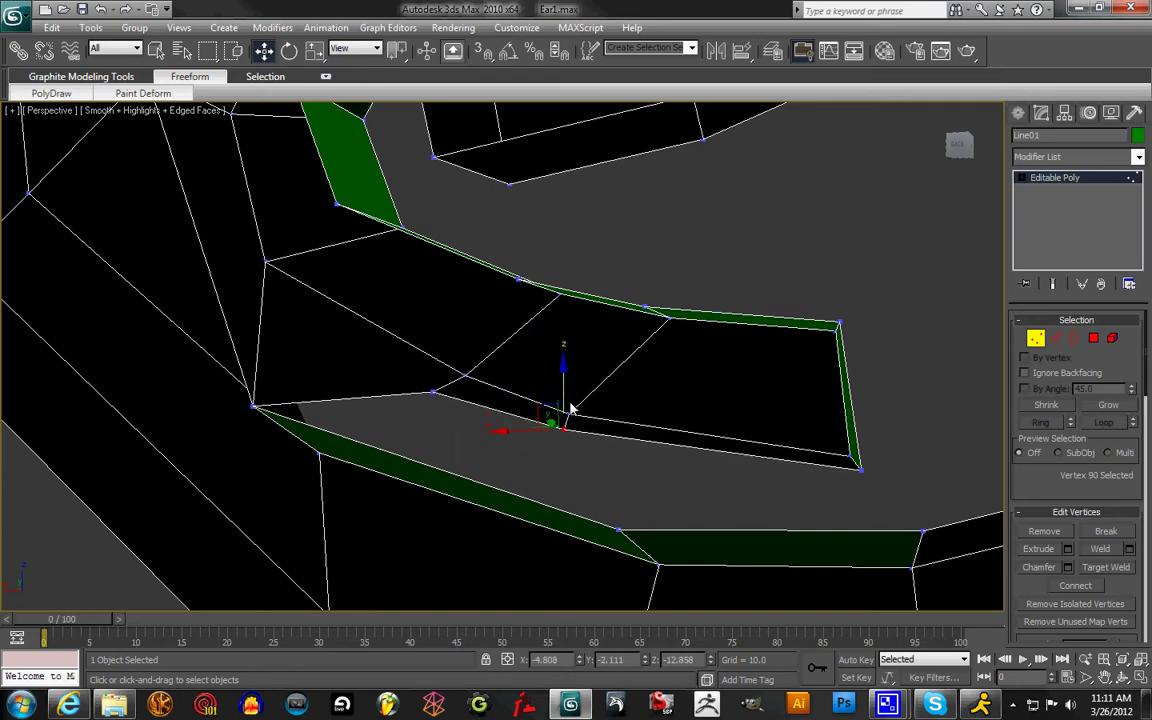
- Nudge the fold's front vertex nearest the last weld and the back vertex beneath it along X to bring them into line
{"action": "left_click", "coordinate": [466, 379]}
{"action": "mouse_move", "coordinate": [432, 386]}
{"action": "left_mouse_down"}
{"action": "mouse_move", "coordinate": [442, 375]}
{"action": "mouse_move", "coordinate": [453, 393]}
{"action": "mouse_move", "coordinate": [415, 376]}
{"action": "left_mouse_up"}
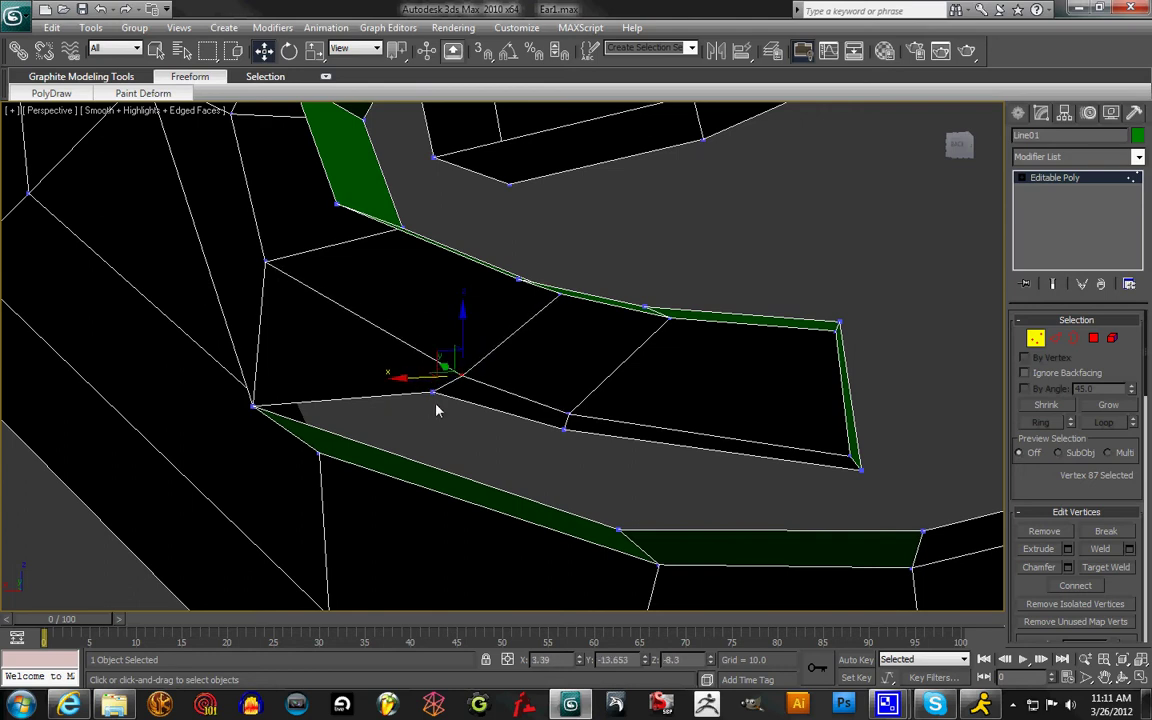
{"action": "left_click", "coordinate": [434, 394]}
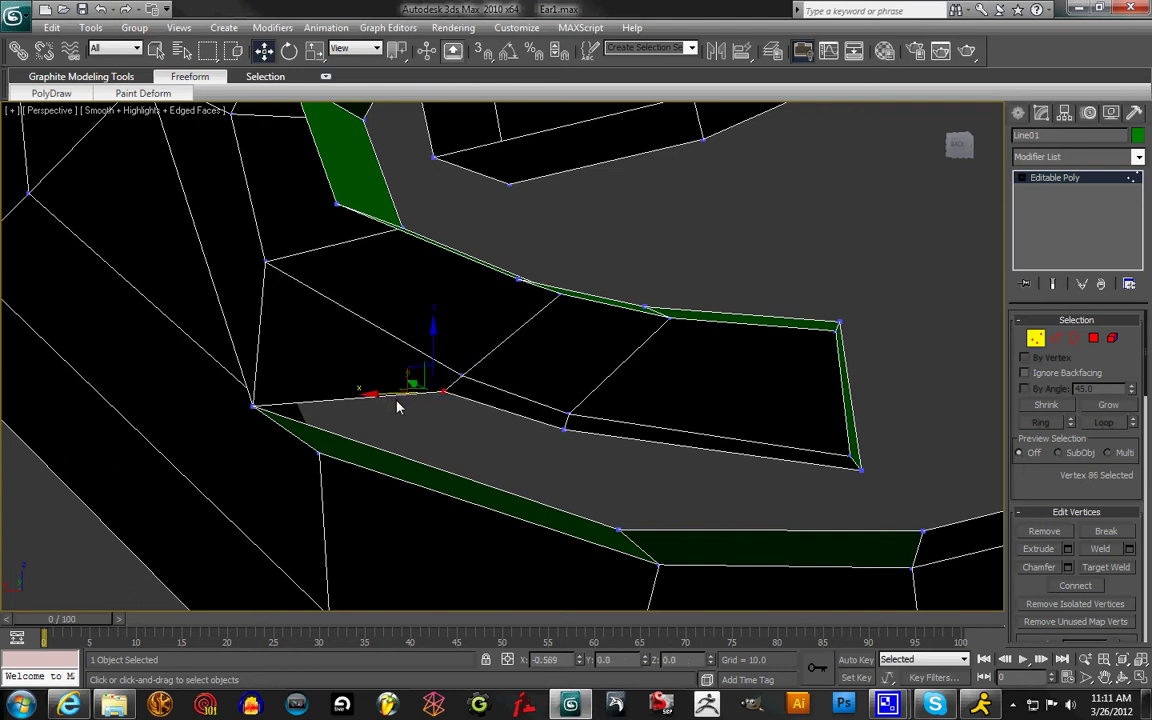
{"action": "left_click_drag", "start_coordinate": [396, 404], "coordinate": [408, 402]}
- Target-weld the fold's next two back vertices onto the matching edge vertices of the outer rim
{"action": "left_click", "coordinate": [1094, 569]}
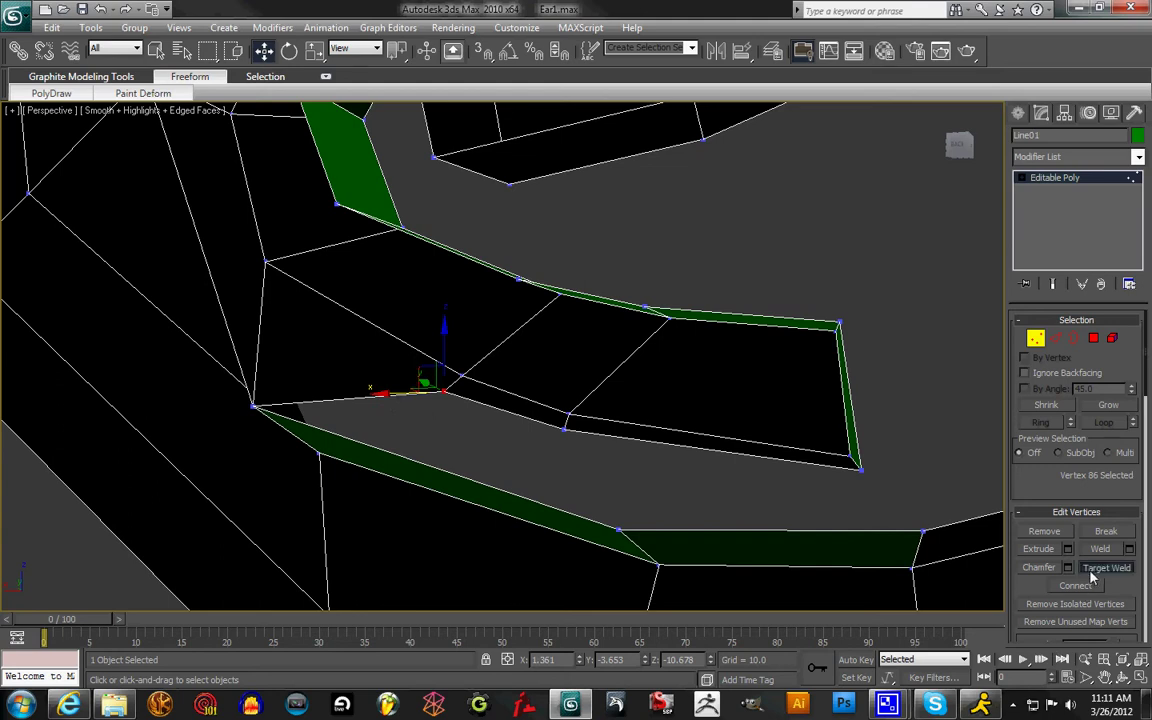
{"action": "left_click", "coordinate": [444, 393]}
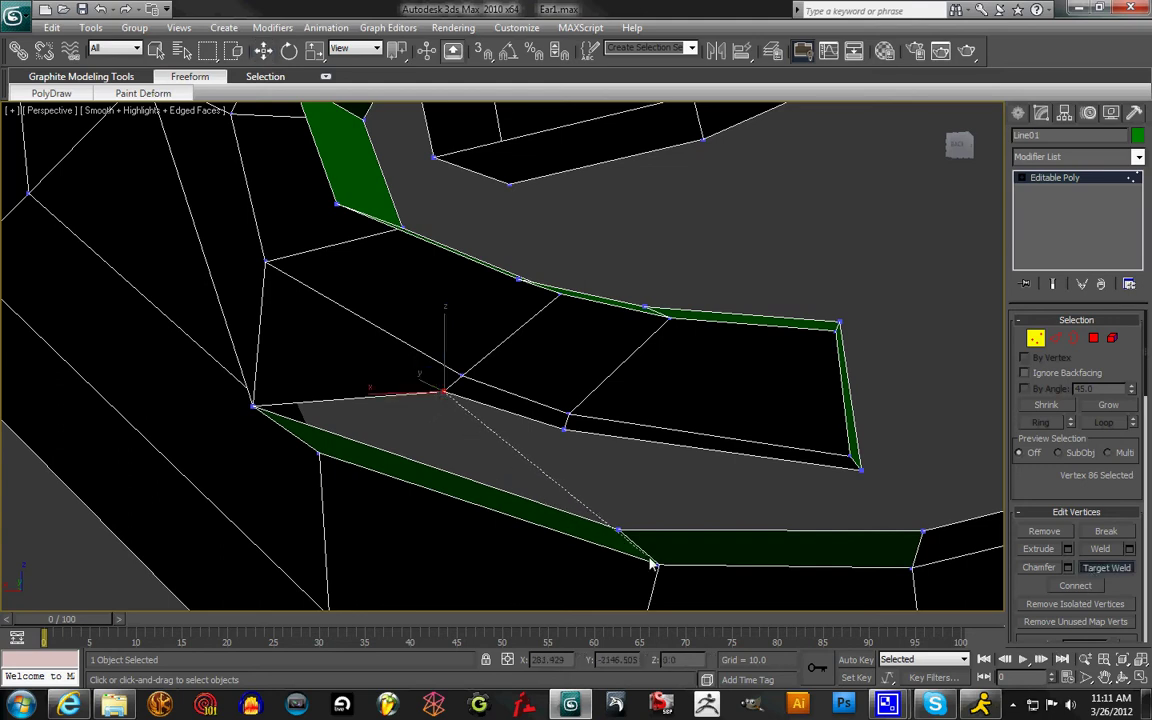
{"action": "left_click", "coordinate": [619, 531]}
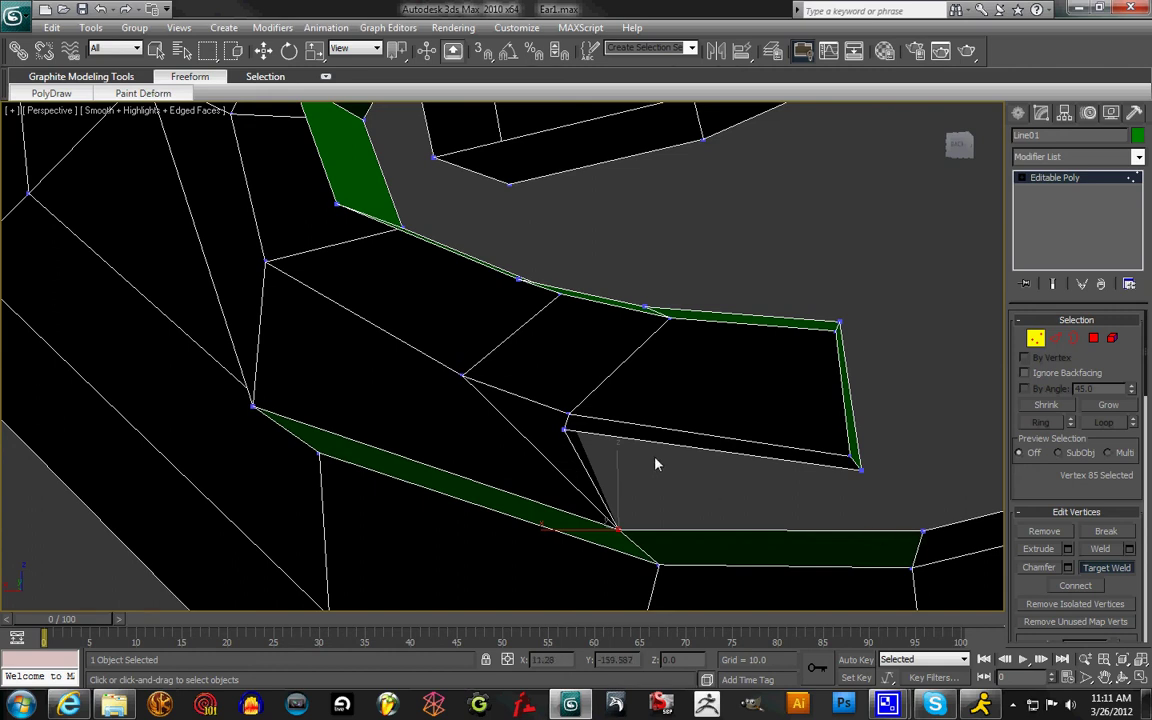
{"action": "left_click", "coordinate": [567, 430]}
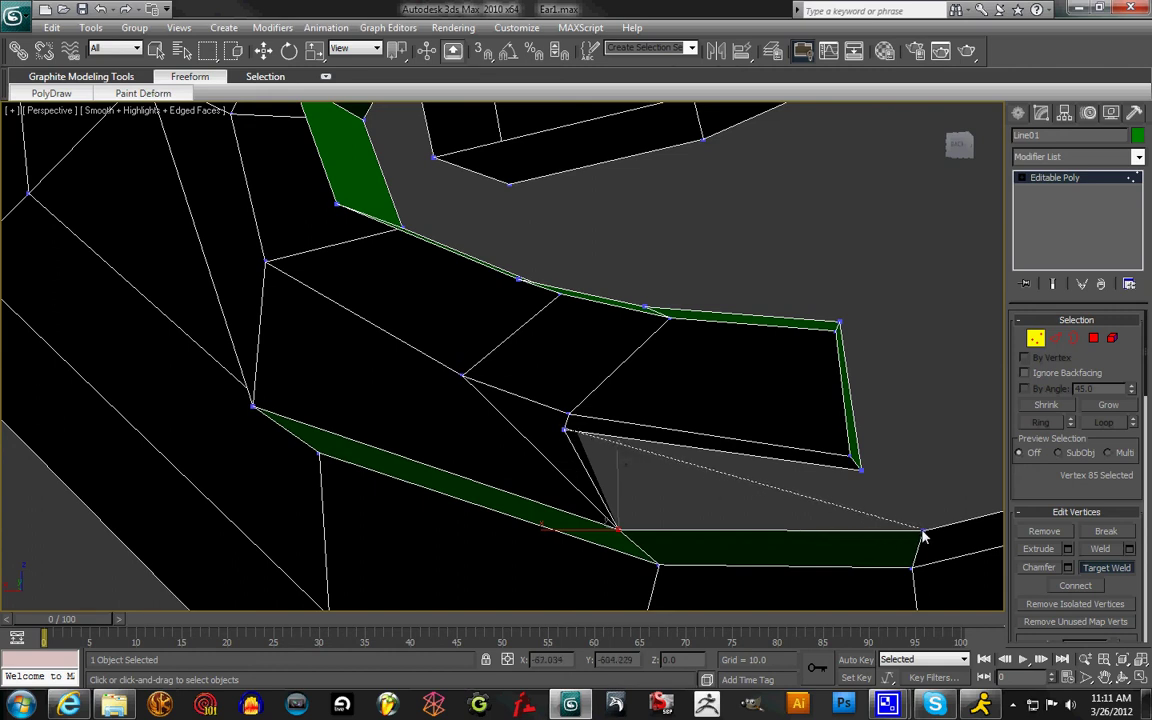
{"action": "left_click", "coordinate": [921, 531]}
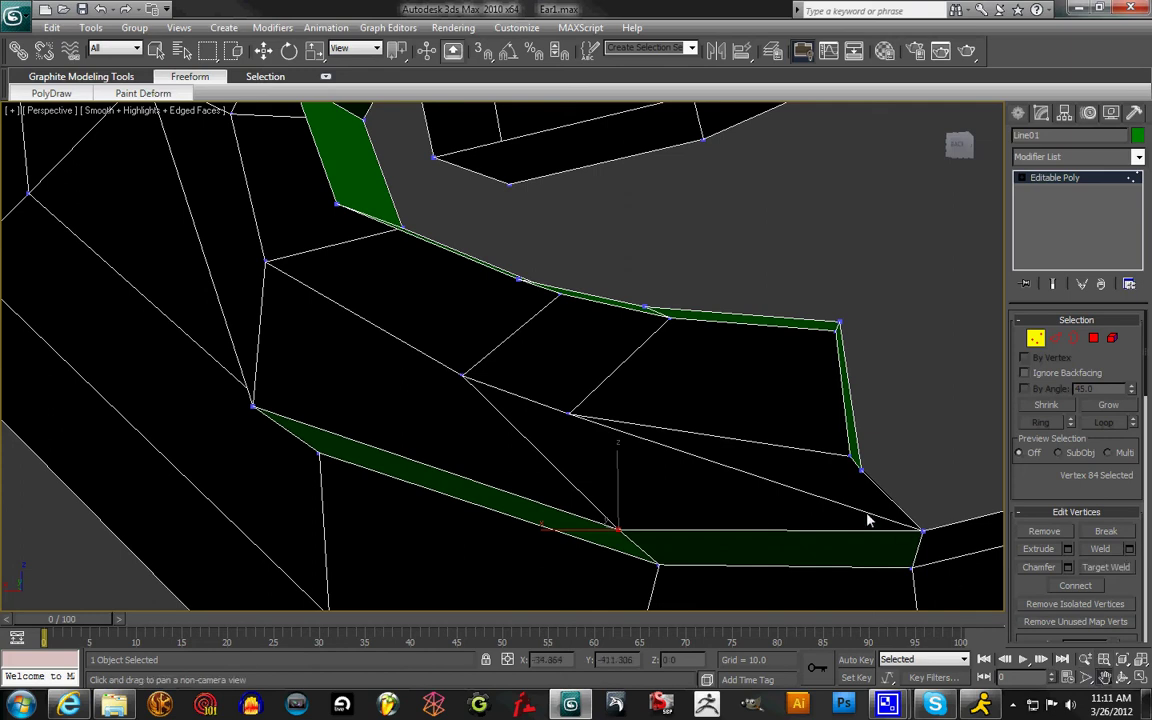
- Move the lower front corner vertex at the fold's end along X, away from the rest of the fold
{"action": "middle_click_drag", "start_coordinate": [779, 461], "coordinate": [924, 272], "text": "alt"}
{"action": "middle_click_drag", "start_coordinate": [953, 150], "coordinate": [950, 182], "text": "alt"}
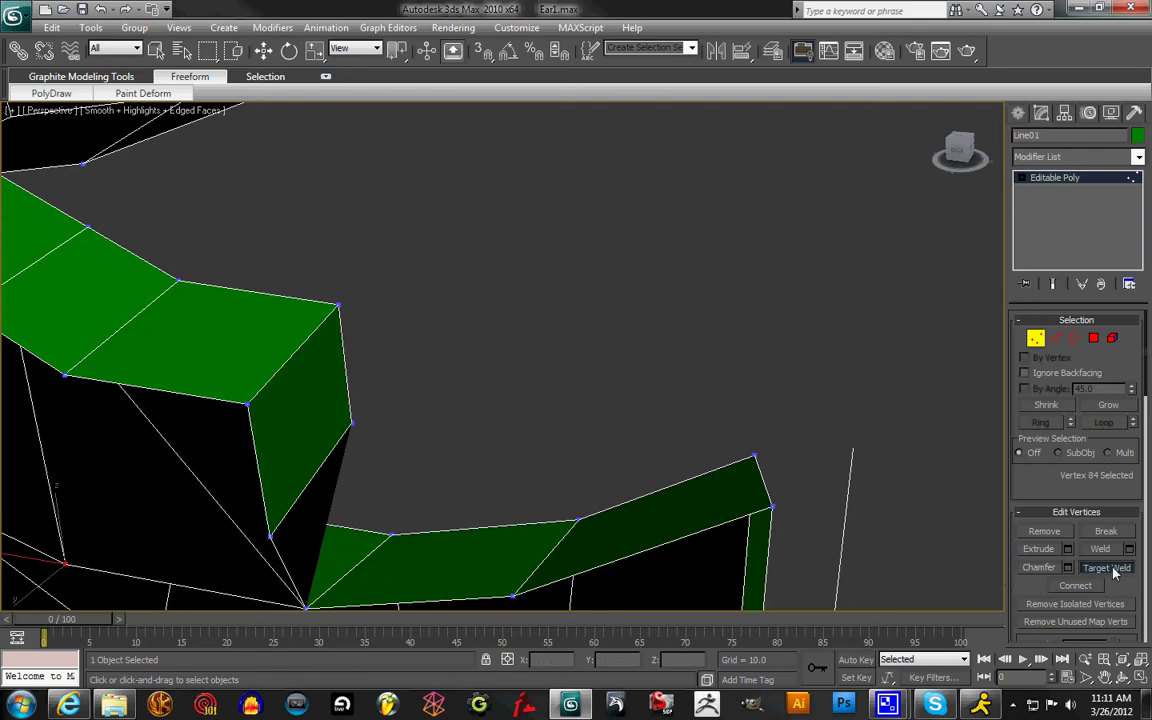
{"action": "key", "text": "w"}
{"action": "left_click", "coordinate": [270, 537]}
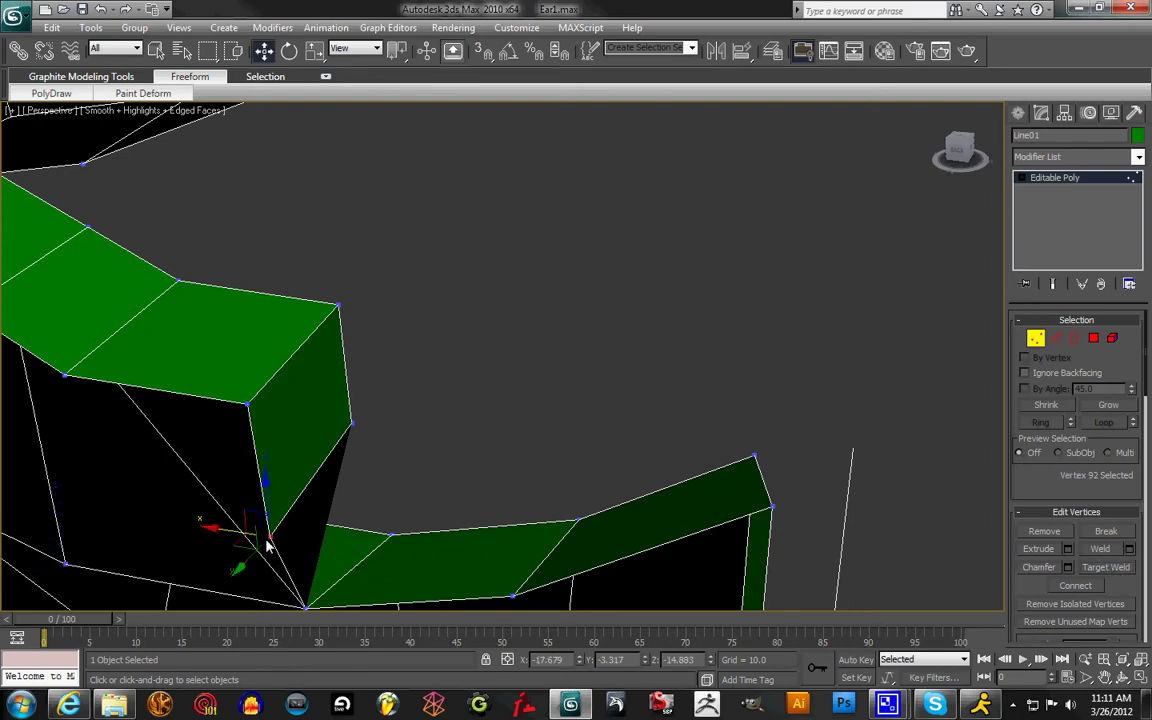
{"action": "left_click_drag", "start_coordinate": [228, 537], "coordinate": [253, 537]}
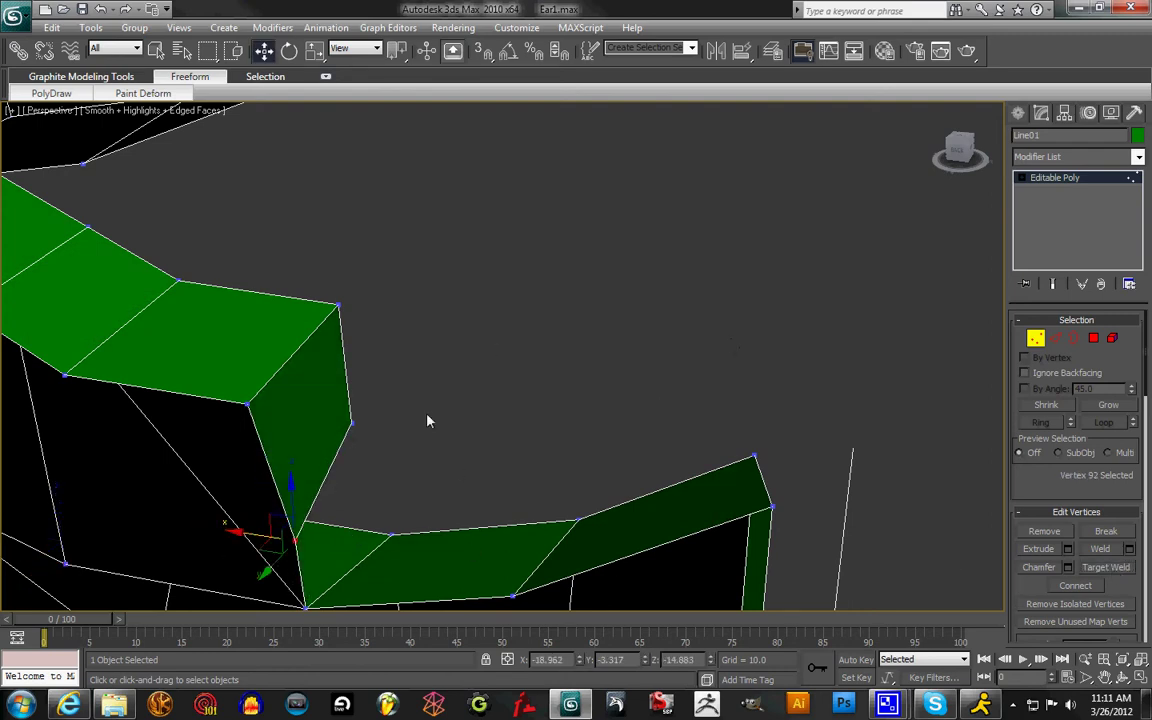
- Raise the outer rim's lip polygon next to the fold's open end about 0.44 units in Z
{"action": "left_click_drag", "start_coordinate": [964, 150], "coordinate": [700, 134]}
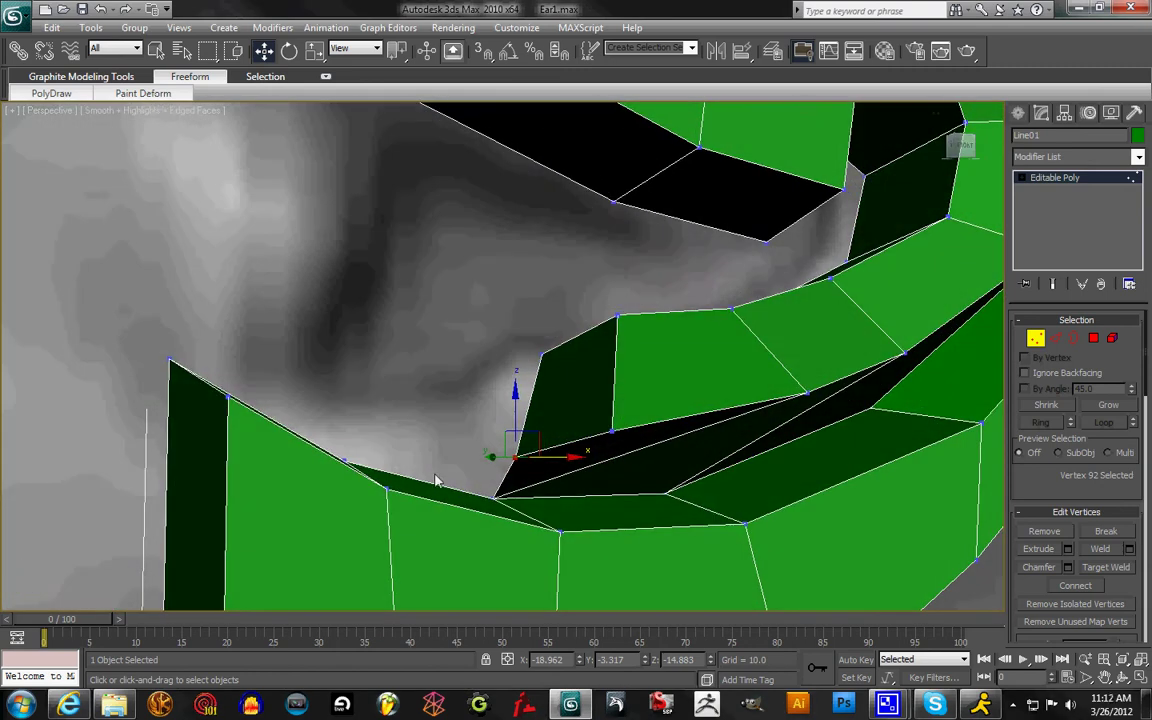
{"action": "left_click_drag", "start_coordinate": [964, 147], "coordinate": [998, 152]}
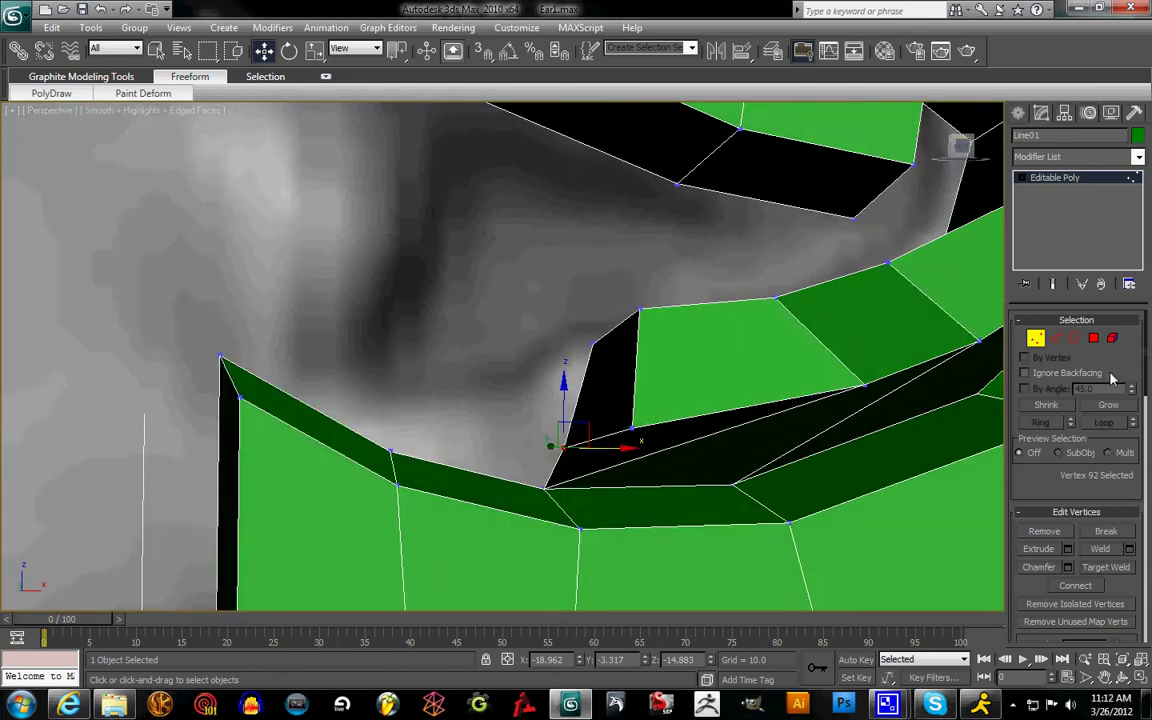
{"action": "left_click", "coordinate": [1094, 338]}
{"action": "left_click", "coordinate": [638, 392]}
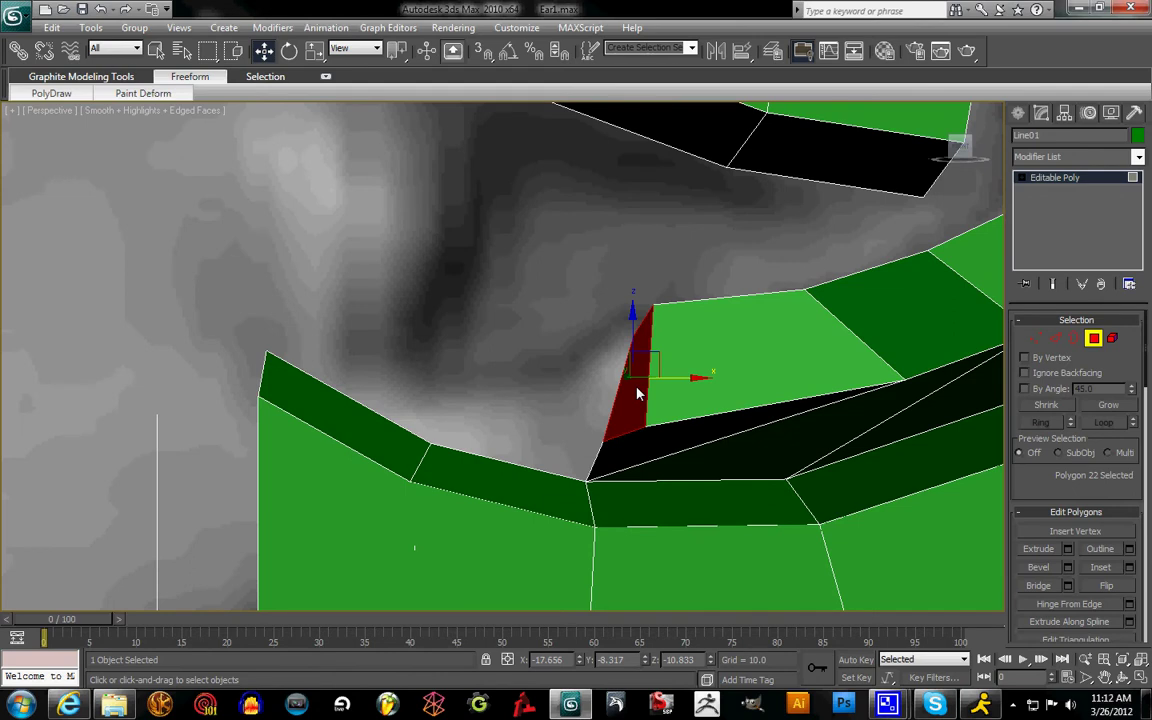
{"action": "left_click", "coordinate": [506, 485]}
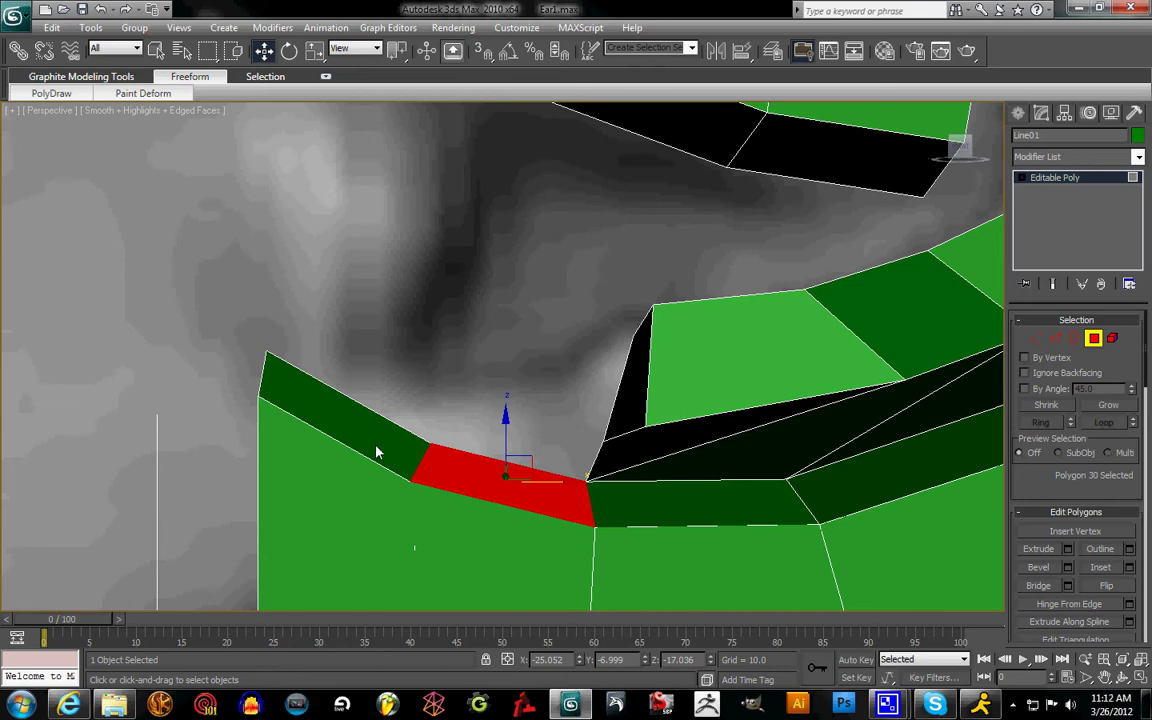
{"action": "left_click_drag", "start_coordinate": [507, 441], "coordinate": [507, 433]}
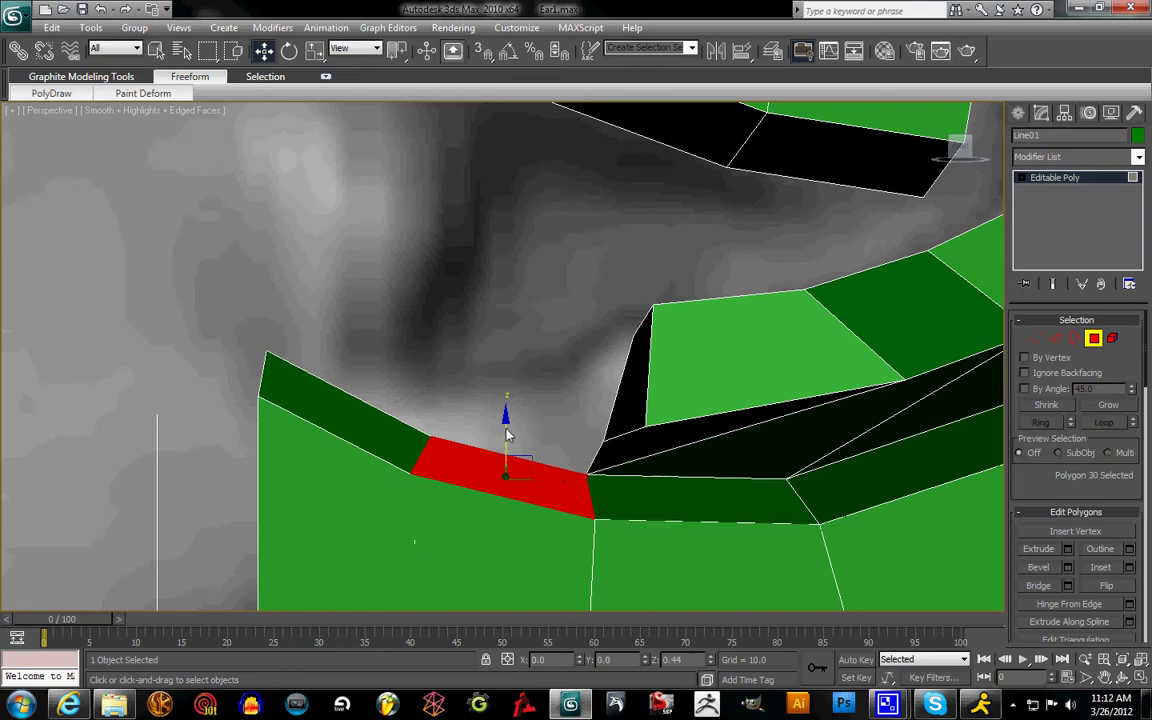
- Extrude the last lip polygon at the free end of the outer rim upward
{"action": "left_click", "coordinate": [640, 390]}
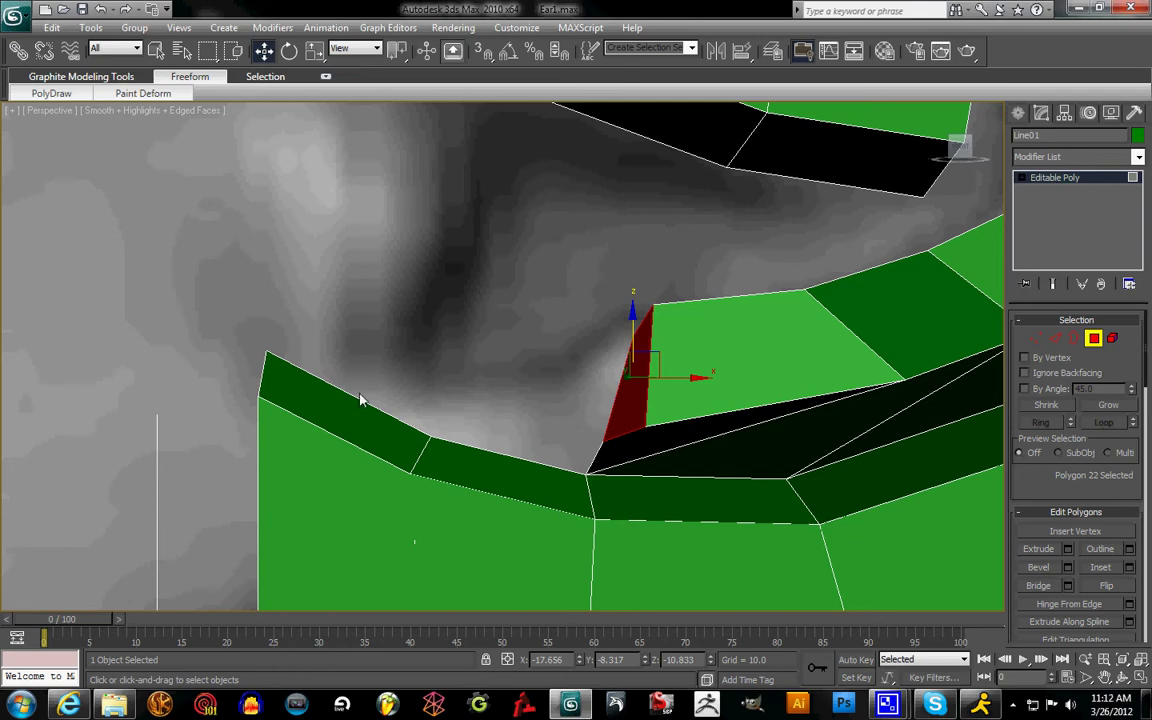
{"action": "left_click", "coordinate": [343, 420]}
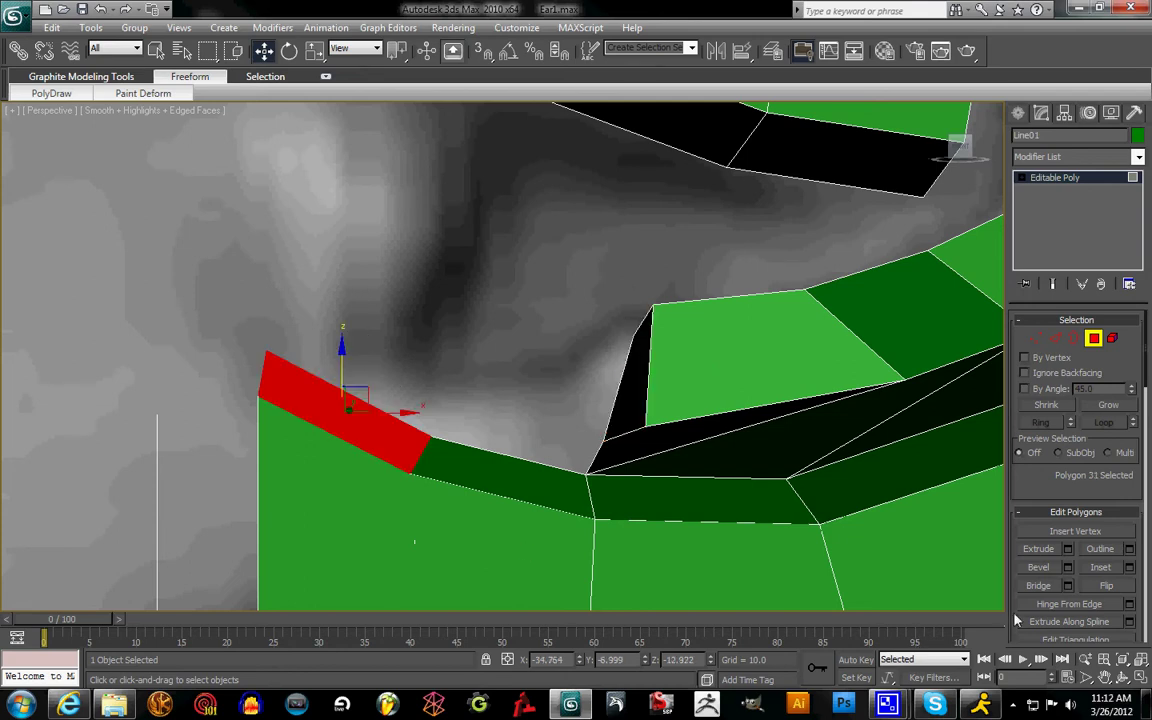
{"action": "left_click", "coordinate": [1067, 549]}
{"action": "left_click", "coordinate": [572, 387]}
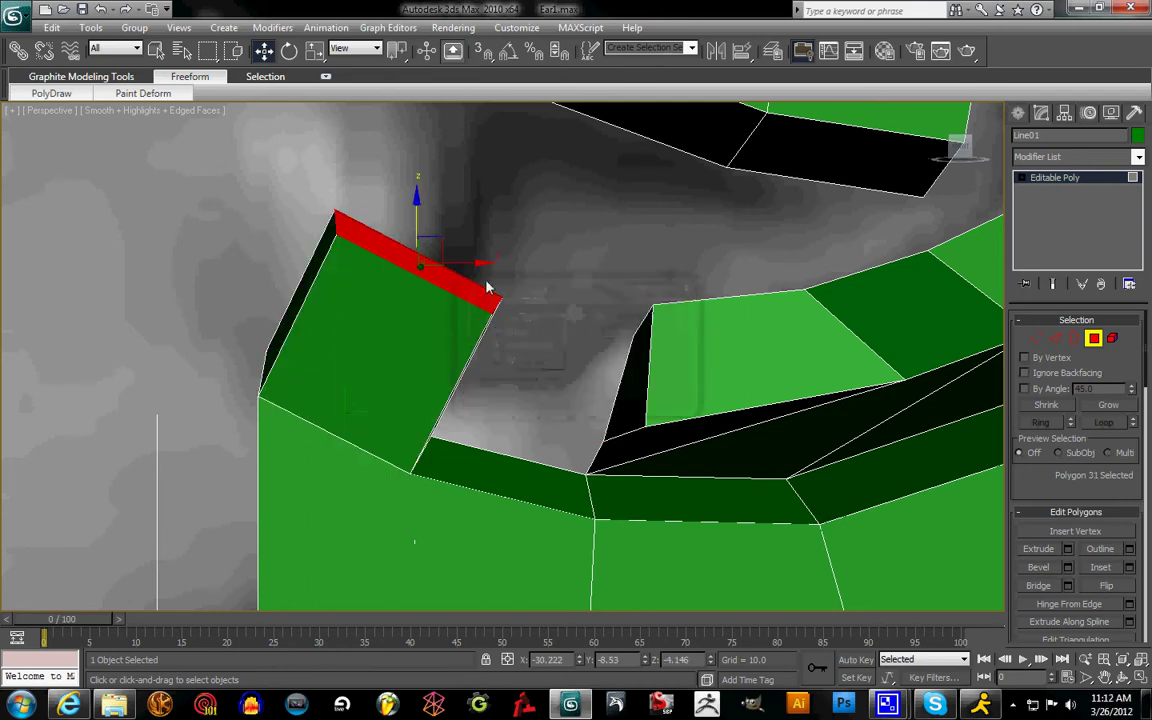
- Move the extruded polygon at the outer rim's free end about -3.8 units in X and about 1.43 units in Y
{"action": "left_click_drag", "start_coordinate": [481, 261], "coordinate": [420, 260]}
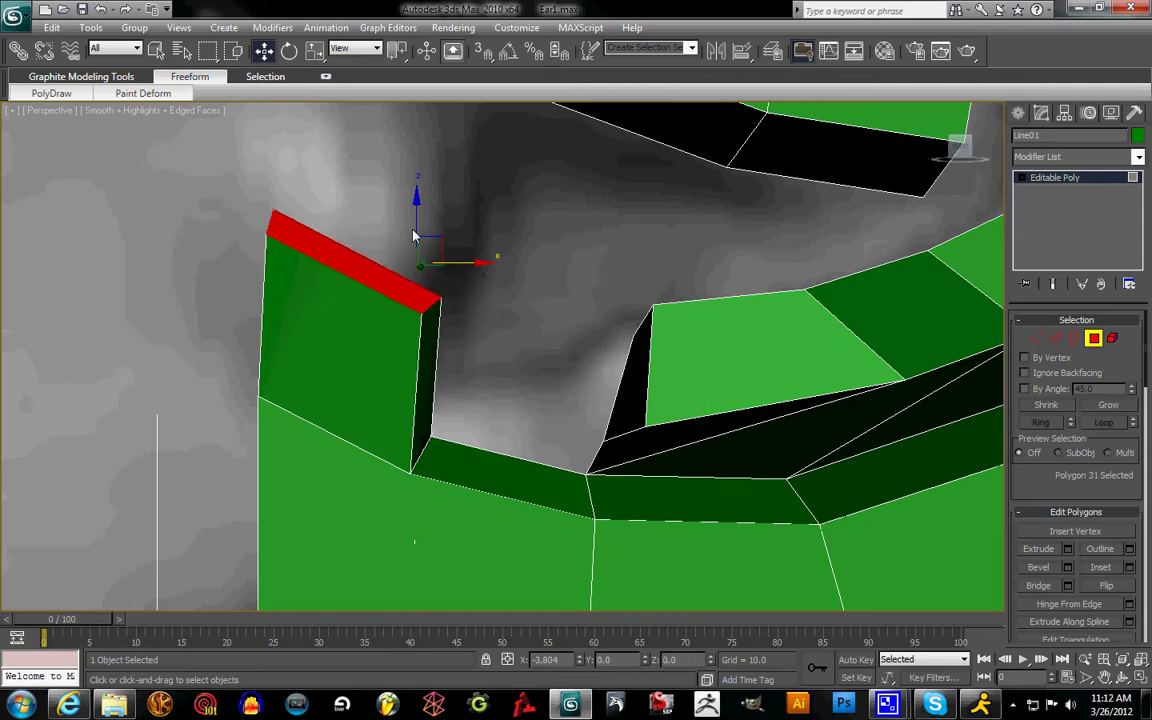
{"action": "left_click", "coordinate": [955, 150]}
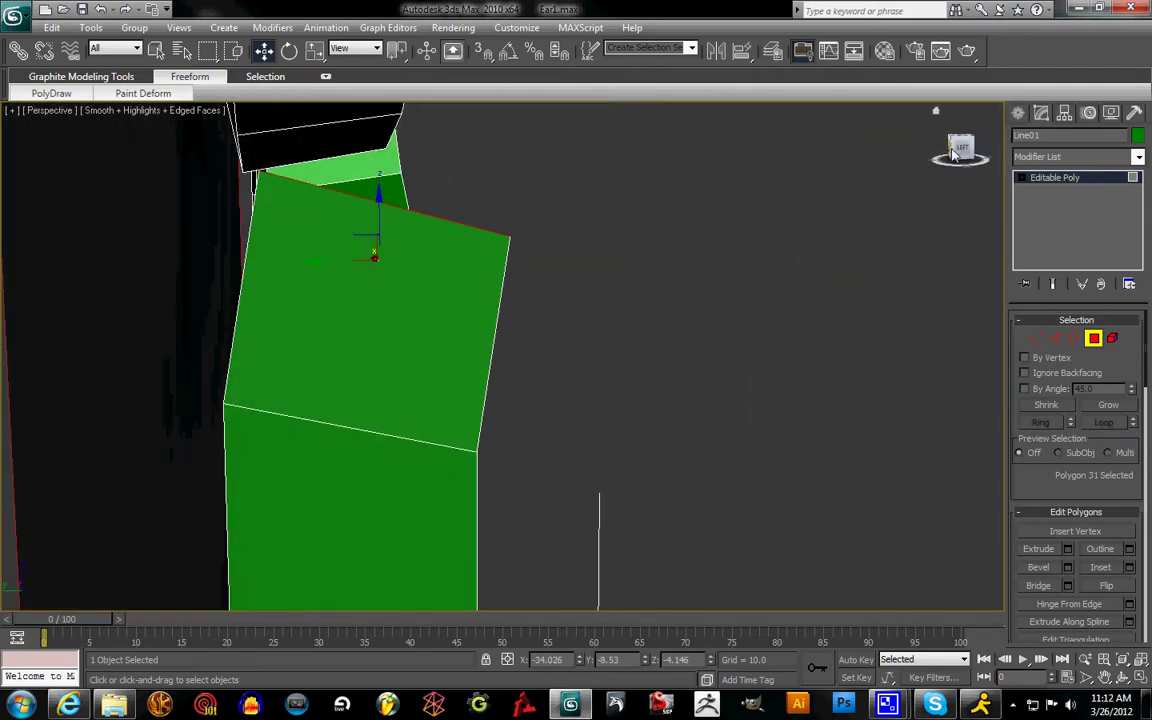
{"action": "left_click", "coordinate": [952, 150]}
{"action": "left_click", "coordinate": [966, 148]}
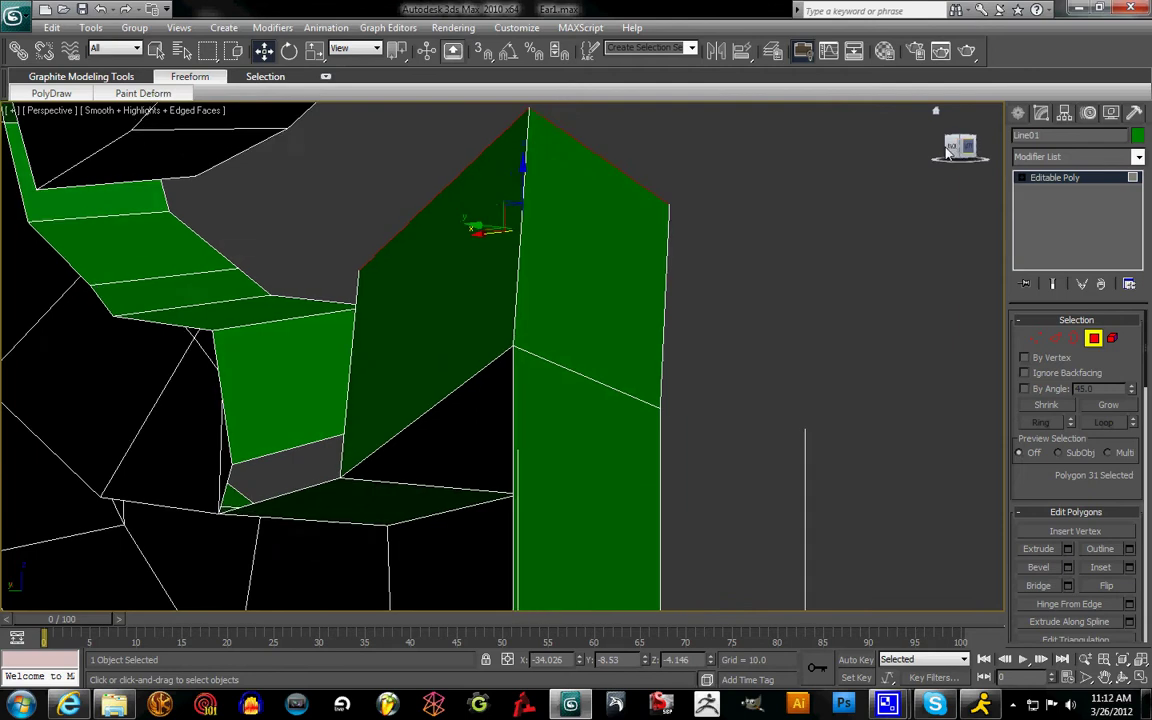
{"action": "left_click", "coordinate": [948, 150]}
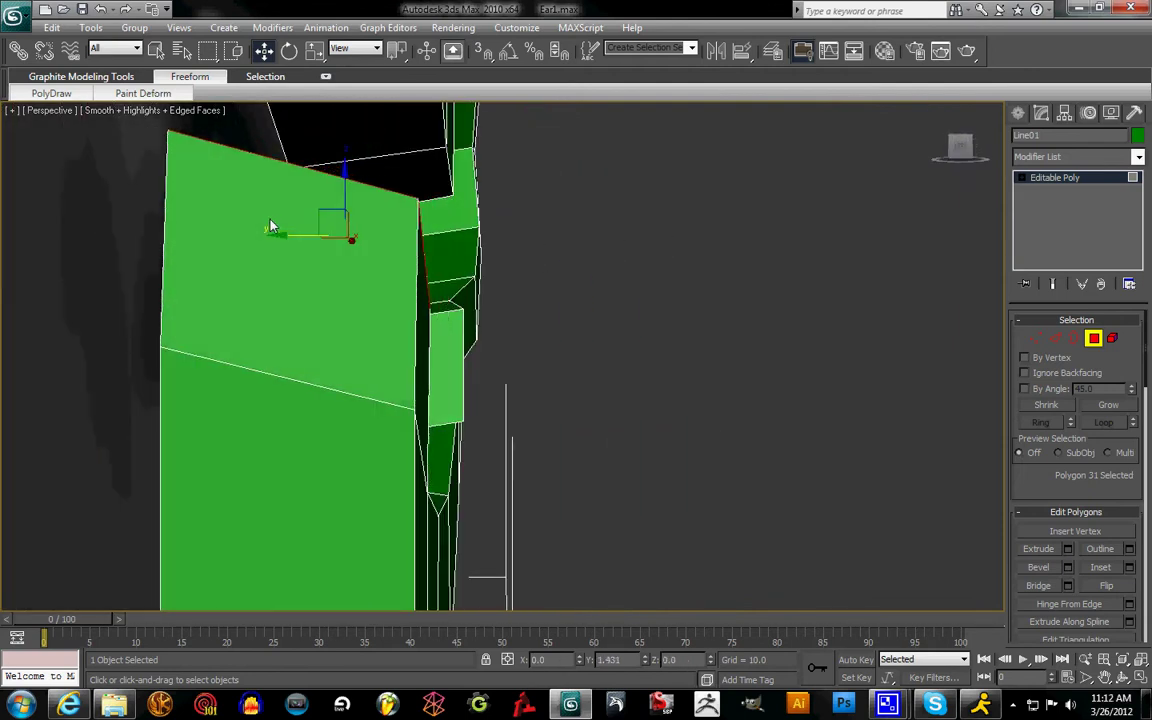
{"action": "left_click", "coordinate": [980, 154]}
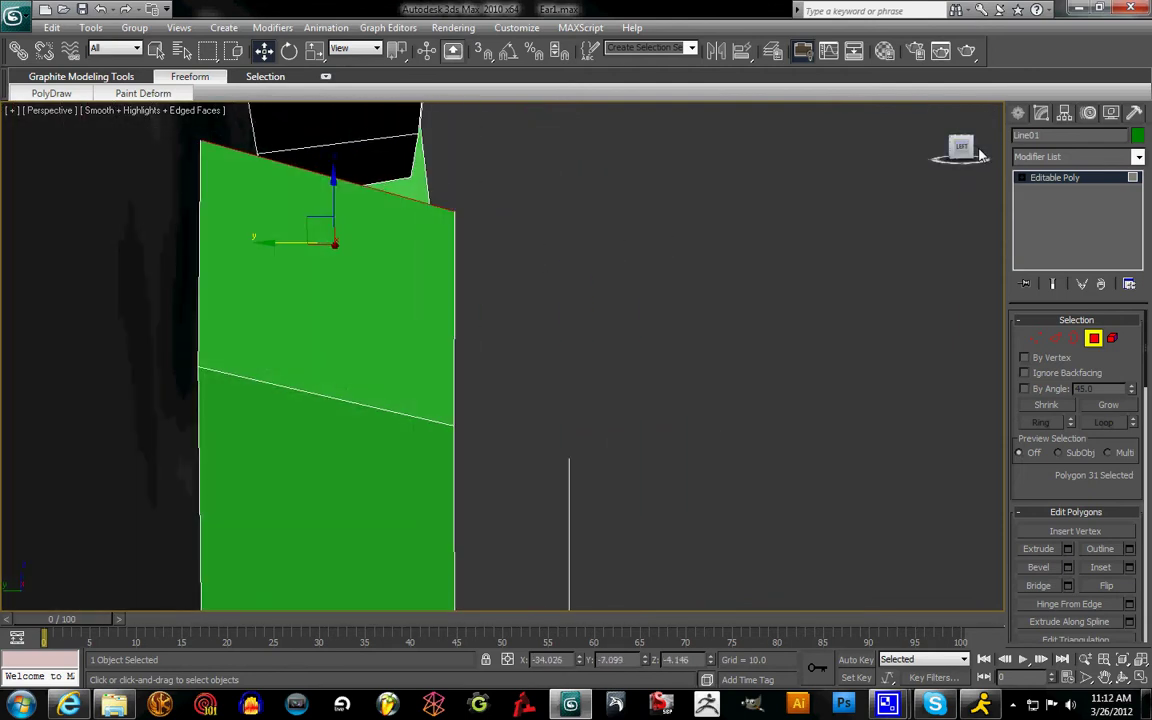
{"action": "left_click_drag", "start_coordinate": [980, 157], "coordinate": [837, 149]}
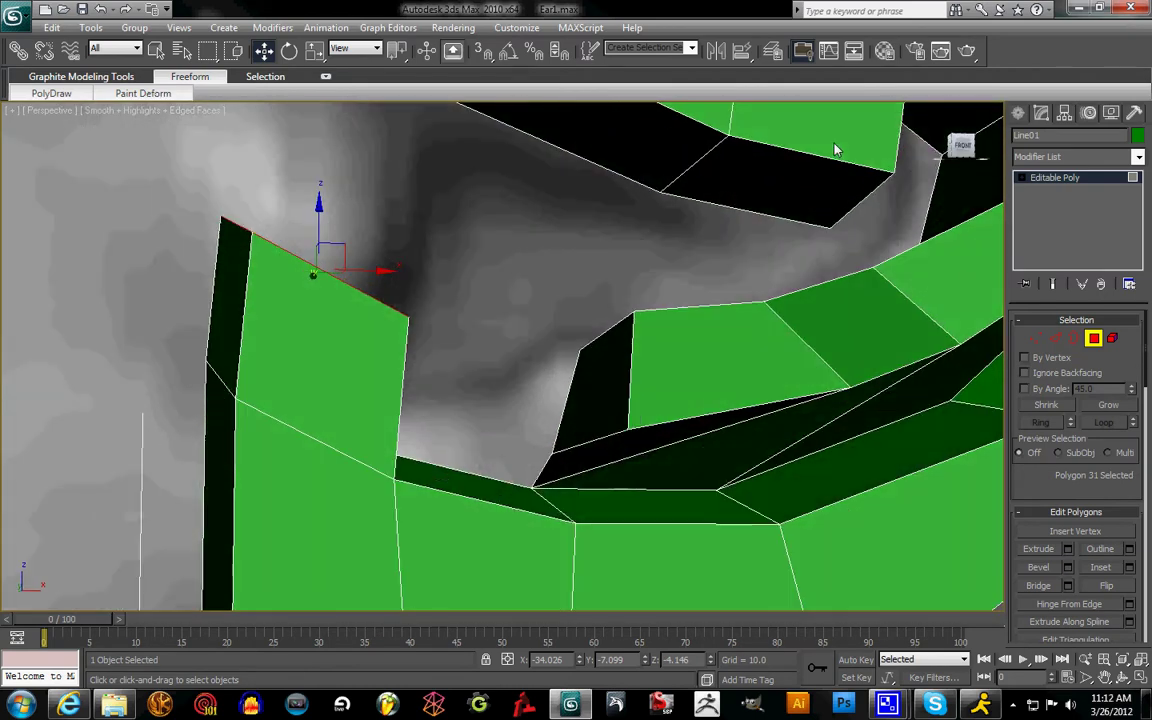
- Extrude the rim's end polygon by 10 and shift the new end about -3.55 units in X and 1.59 in Y
{"action": "left_click", "coordinate": [1067, 549]}
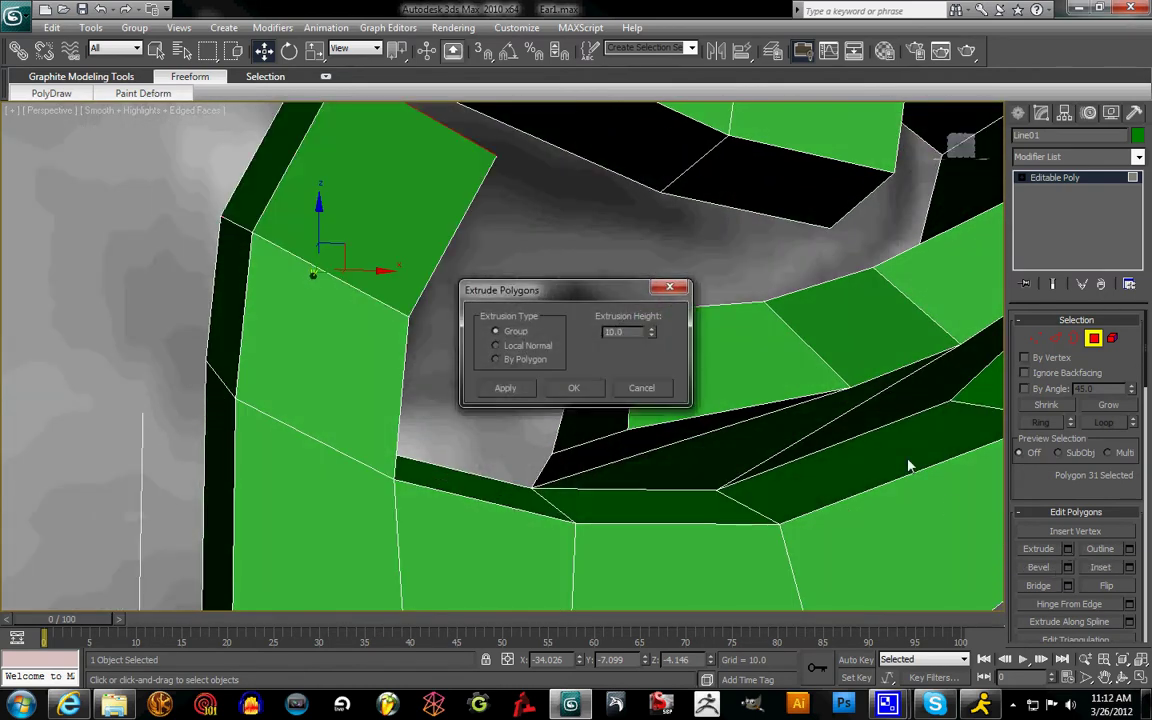
{"action": "left_click", "coordinate": [578, 388]}
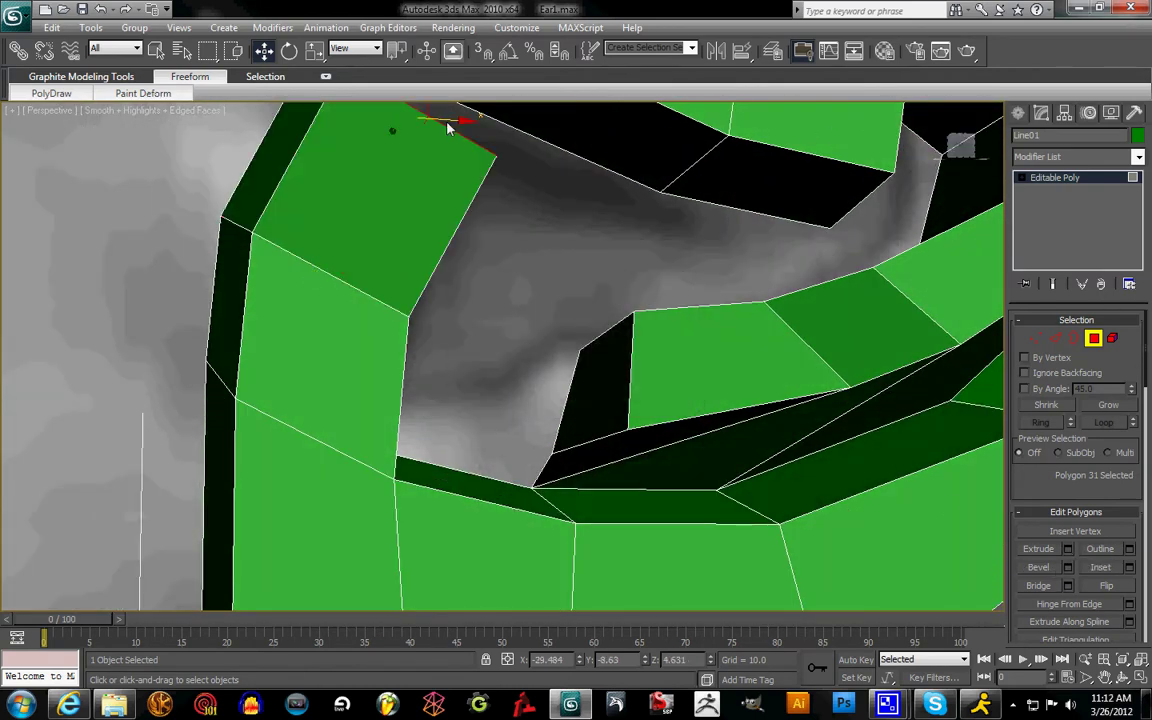
{"action": "left_click_drag", "start_coordinate": [428, 109], "coordinate": [385, 92]}
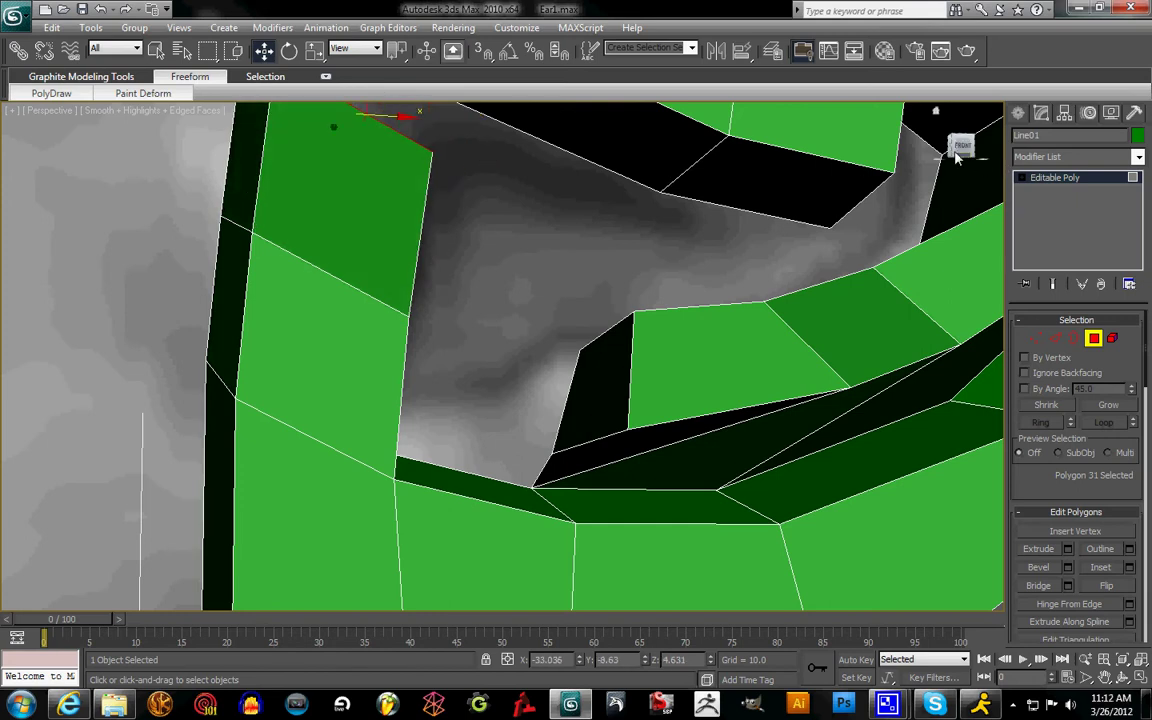
{"action": "left_click_drag", "start_coordinate": [957, 152], "coordinate": [120, 183]}
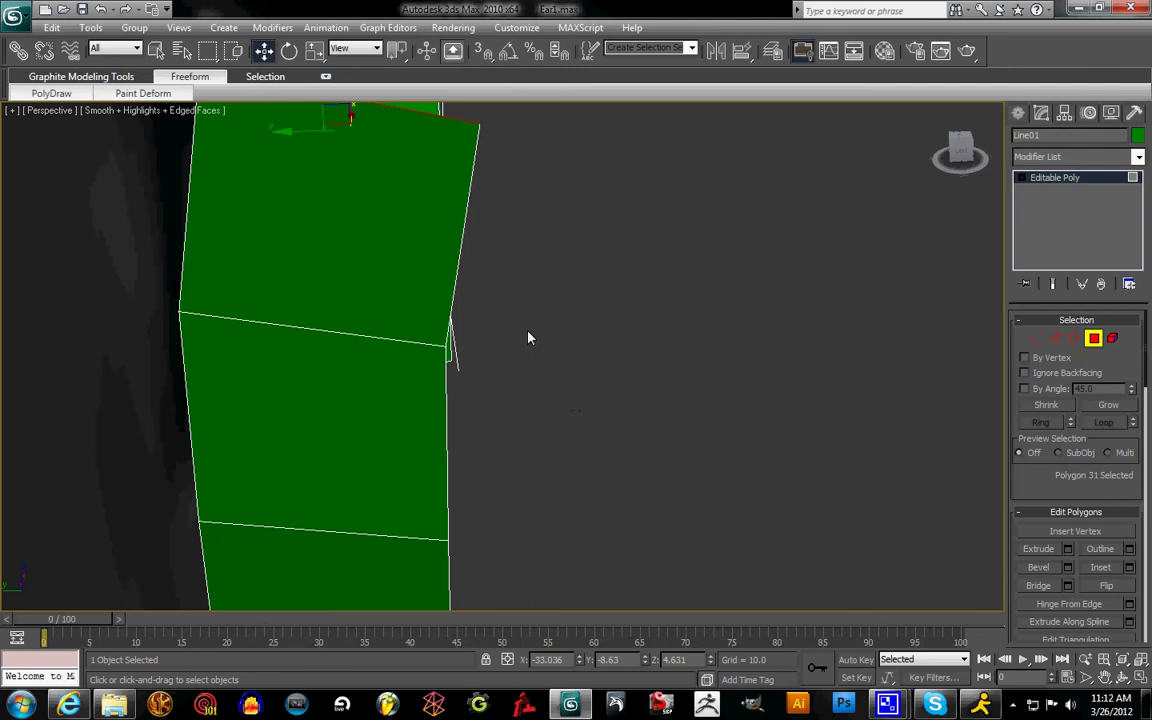
{"action": "middle_click_drag", "start_coordinate": [529, 338], "coordinate": [371, 325], "text": "alt"}
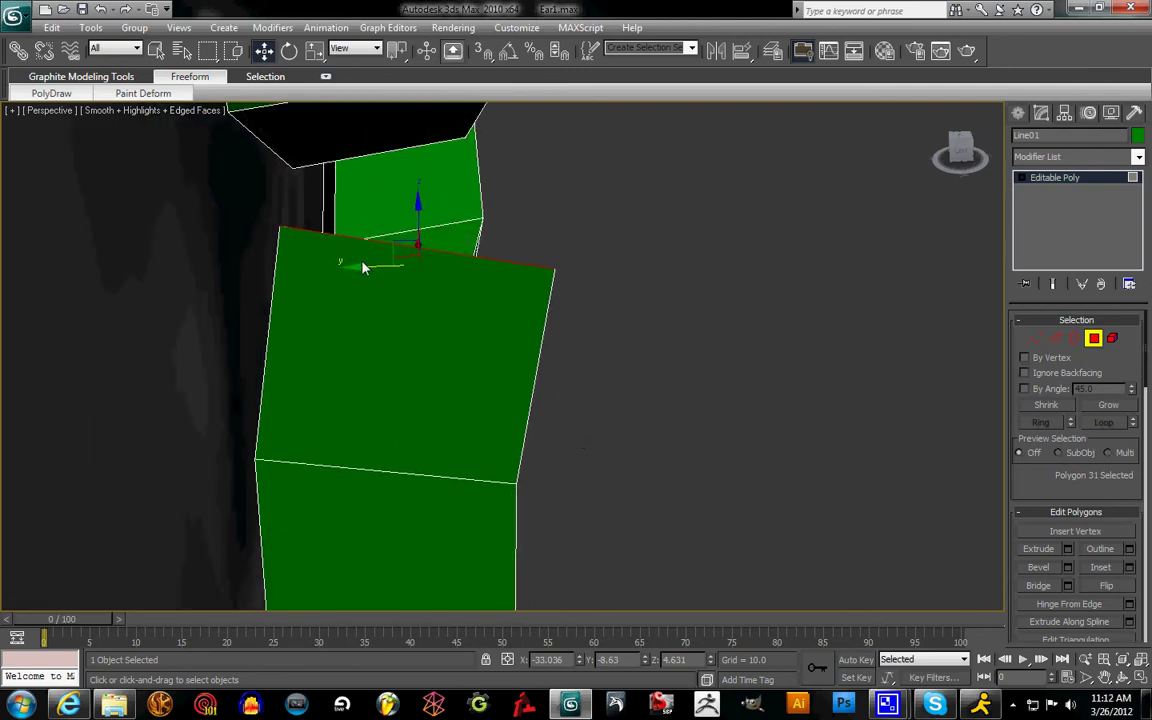
{"action": "left_click_drag", "start_coordinate": [375, 271], "coordinate": [337, 257]}
{"action": "left_click_drag", "start_coordinate": [962, 152], "coordinate": [809, 114]}
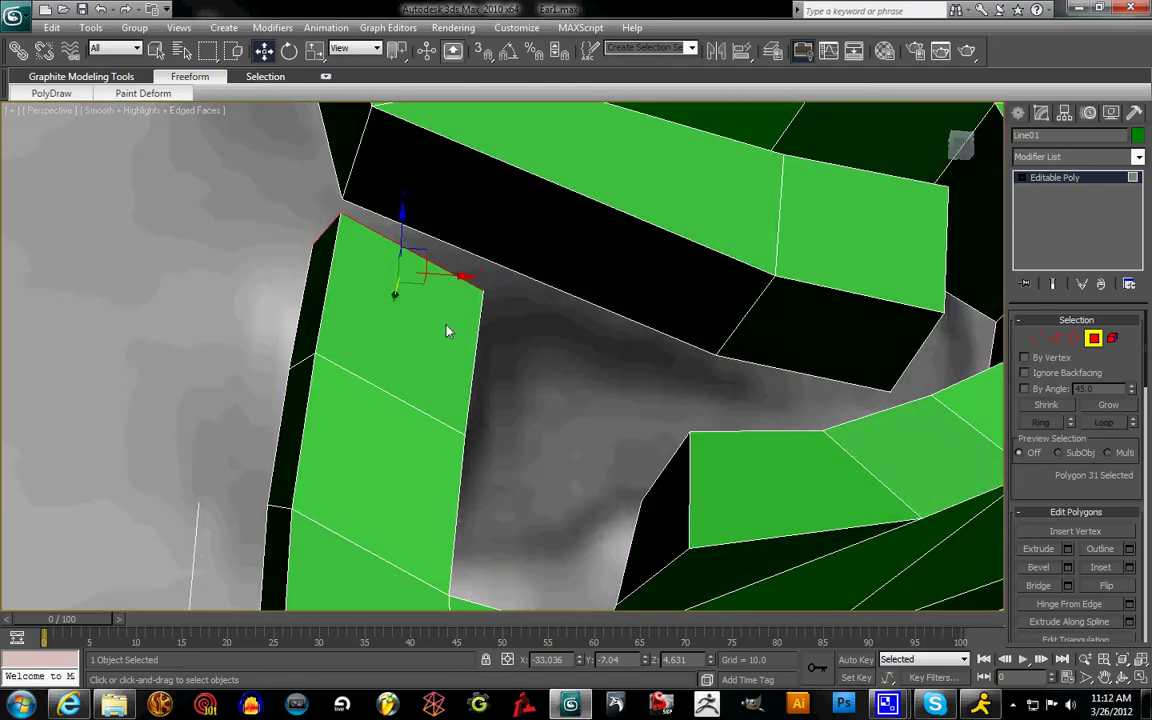
- Select the ring of long edges on the strip above the rim's free end and connect them with one edge loop
{"action": "left_click", "coordinate": [1105, 678]}
{"action": "left_click_drag", "start_coordinate": [689, 405], "coordinate": [554, 608]}
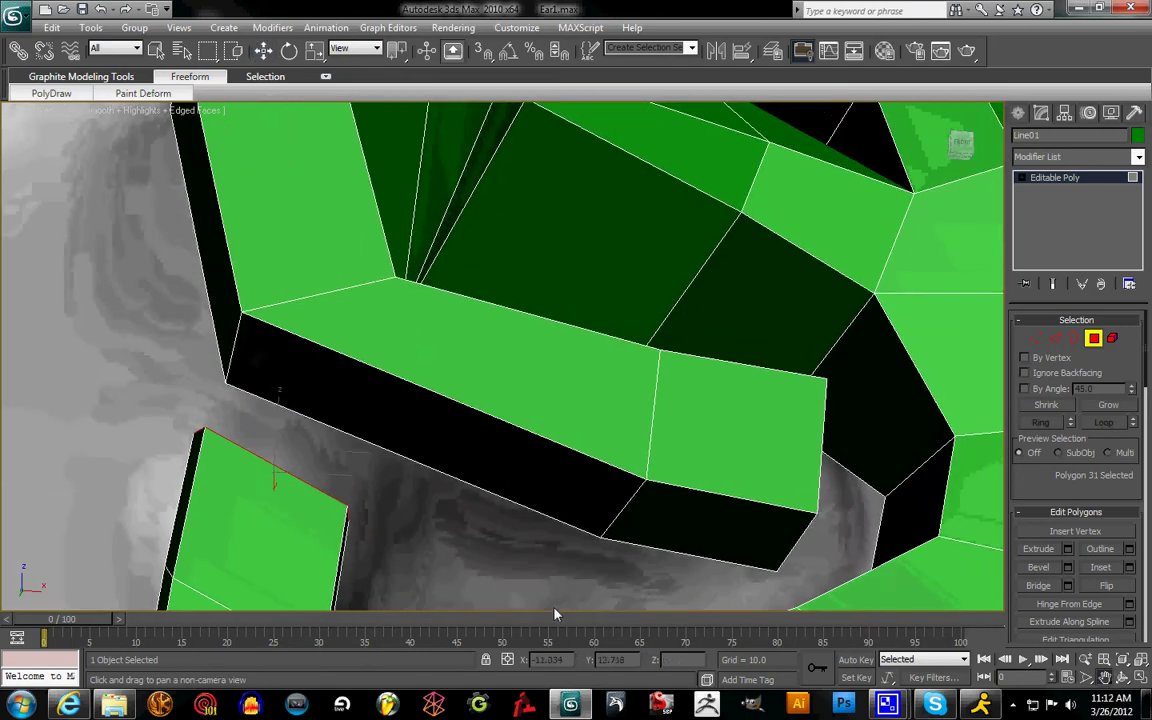
{"action": "middle_click_drag", "start_coordinate": [556, 614], "coordinate": [522, 496]}
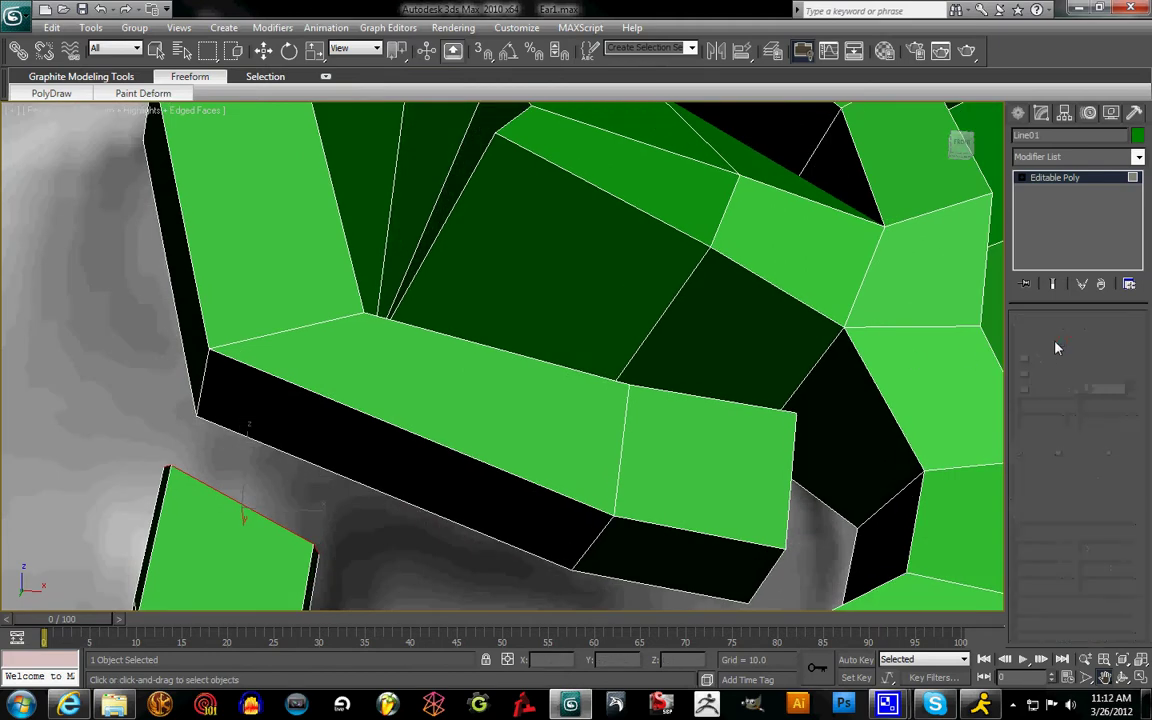
{"action": "left_click", "coordinate": [404, 428]}
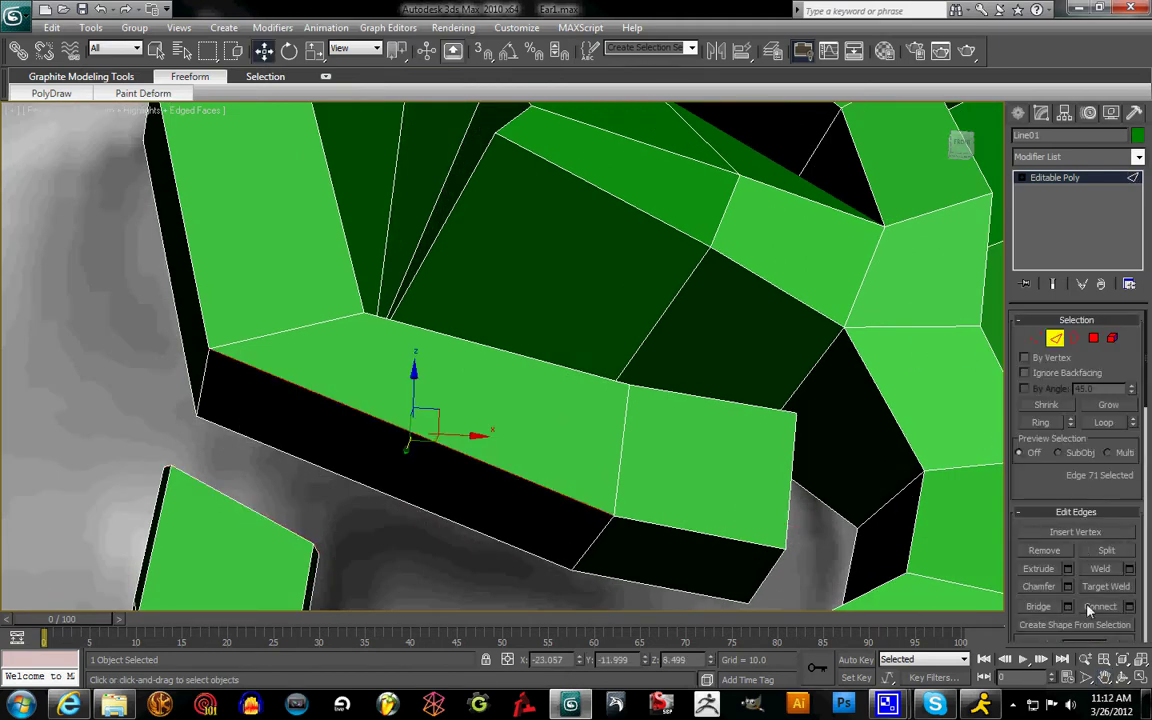
{"action": "left_click", "coordinate": [1045, 424]}
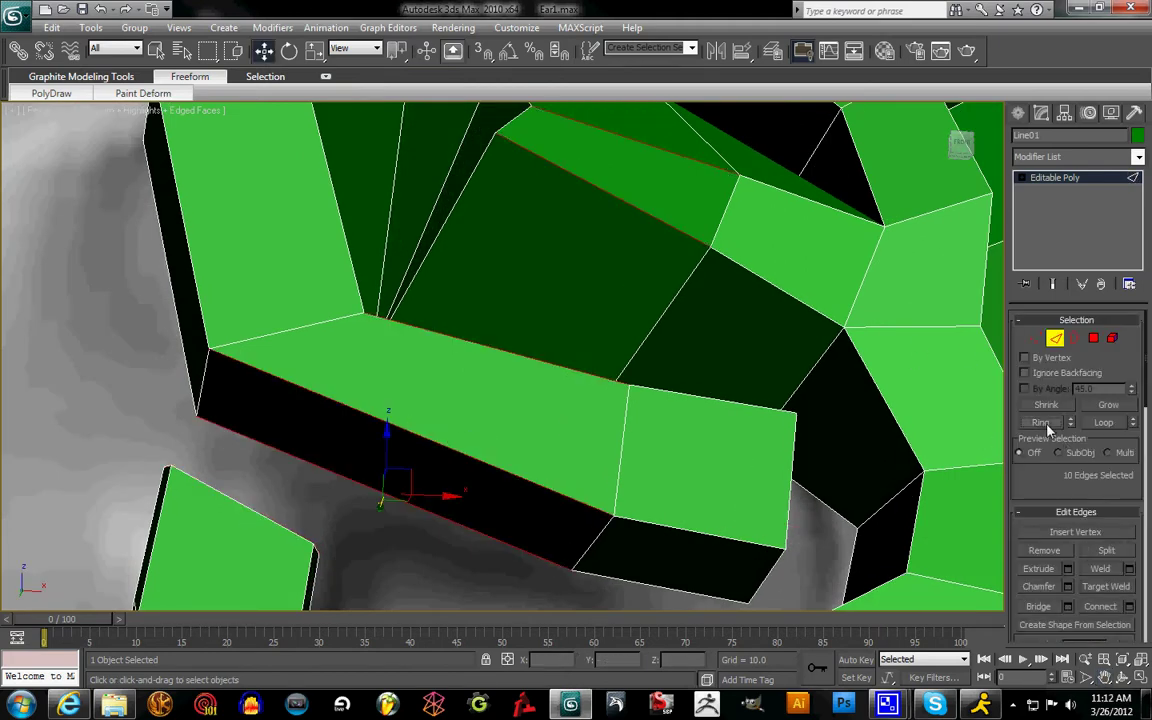
{"action": "left_click", "coordinate": [1098, 607]}
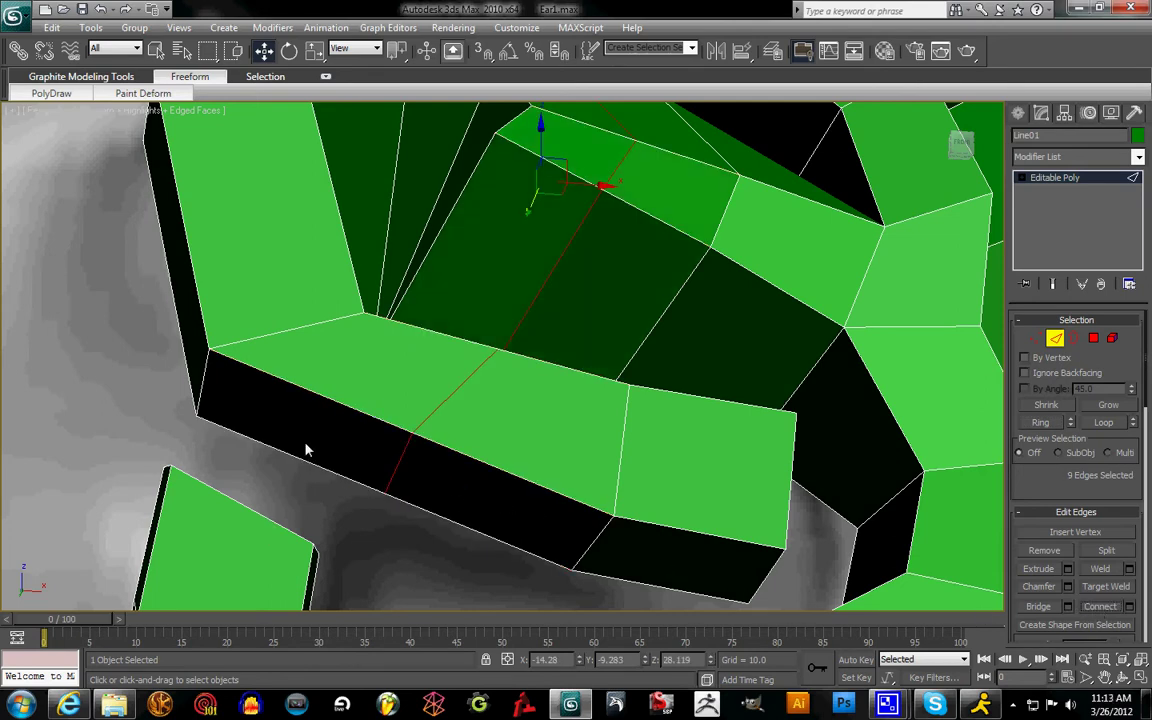
- Delete the two facing polygons: the rim's end cap and the upper strip's underside polygon nearest to it
{"action": "left_click", "coordinate": [1093, 338]}
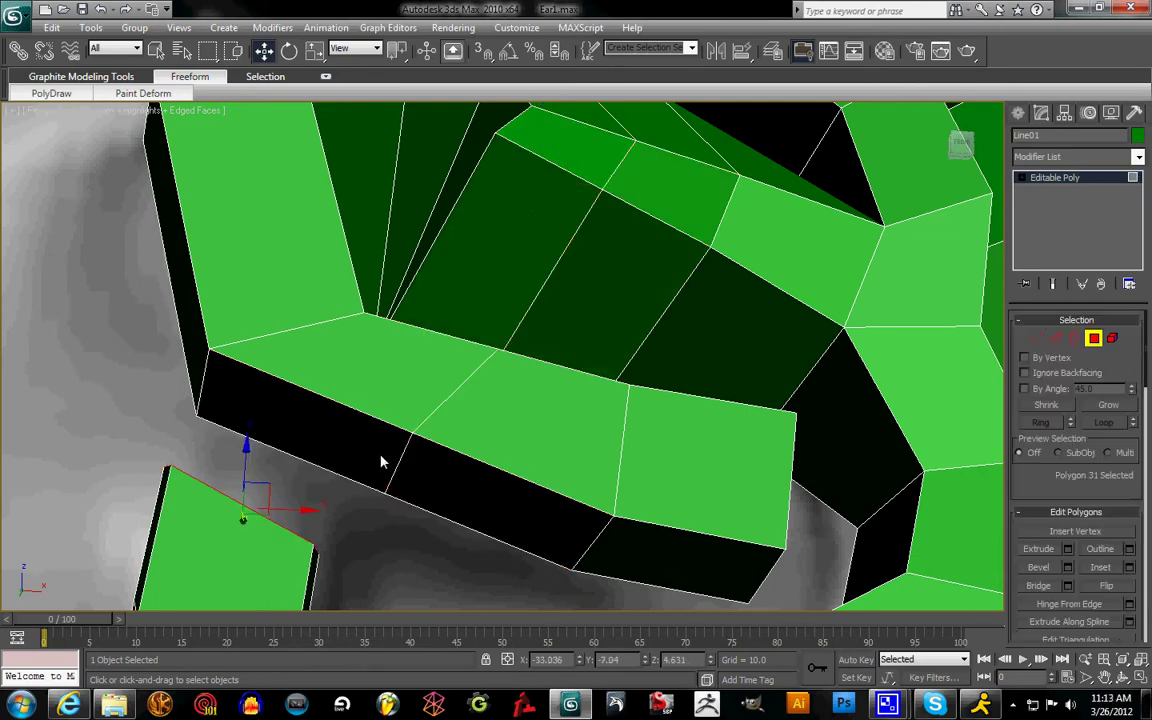
{"action": "left_click", "coordinate": [330, 415]}
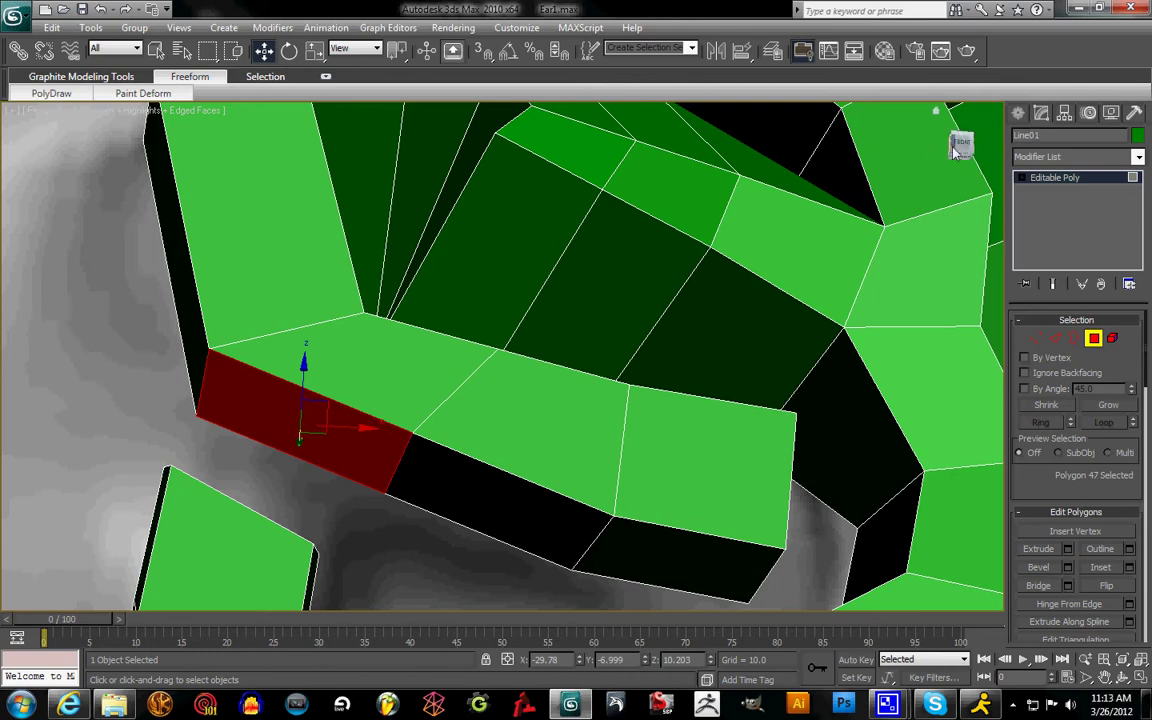
{"action": "left_click_drag", "start_coordinate": [961, 147], "coordinate": [964, 180]}
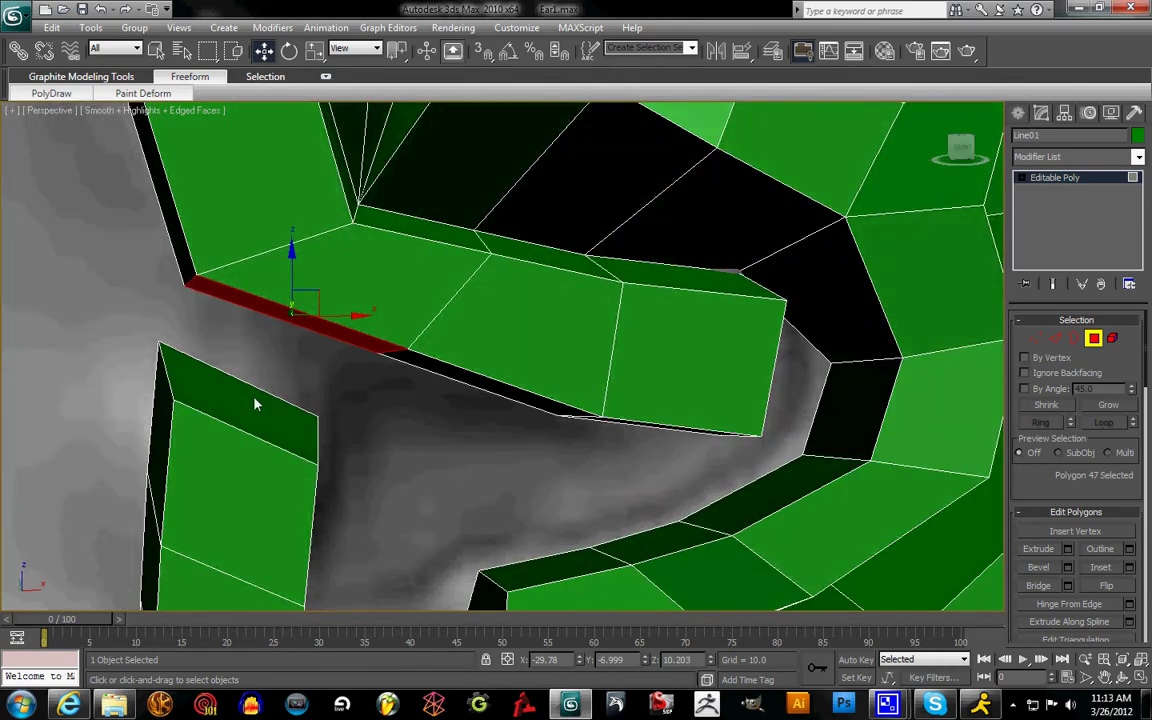
{"action": "left_click", "coordinate": [254, 404], "text": "ctrl"}
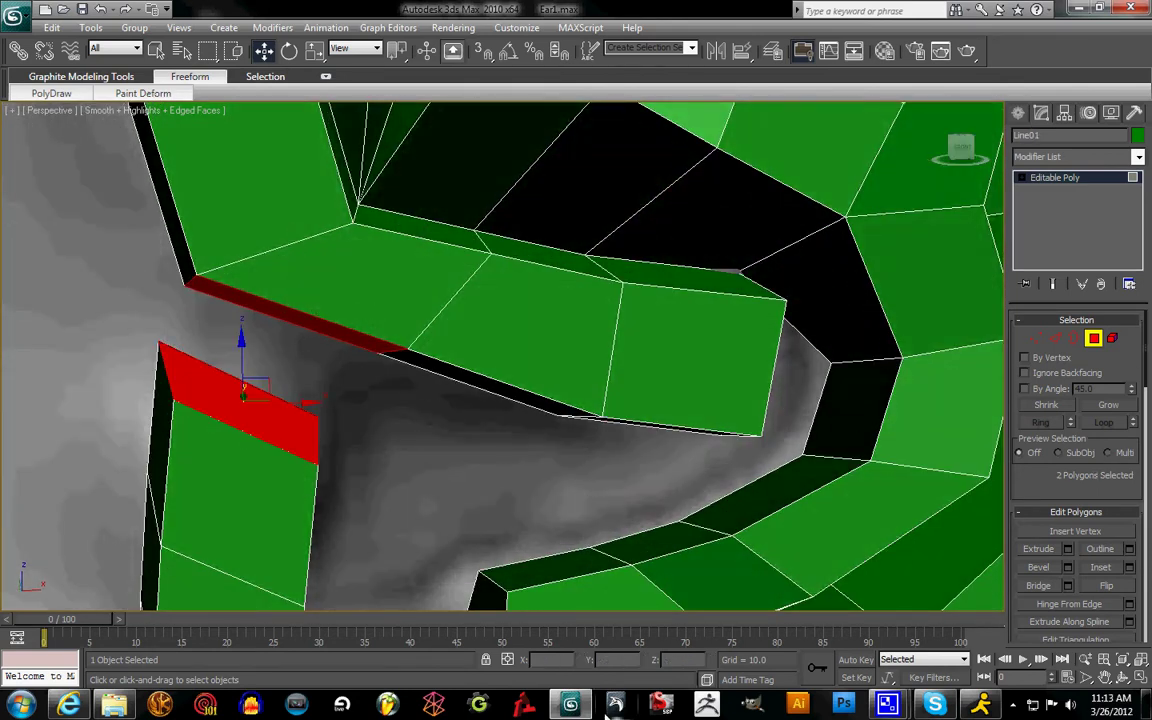
{"action": "key", "text": "Delete"}
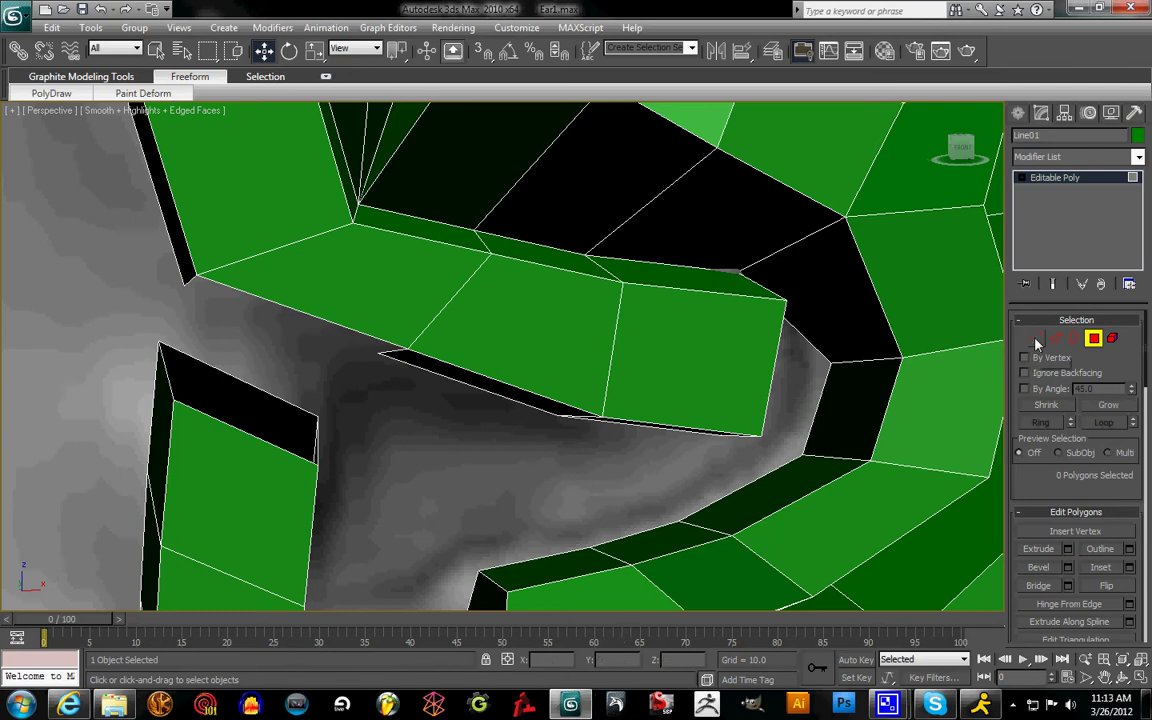
- Raise the two front vertices of the rim's open end in Z until they nearly line up with the back ones
{"action": "left_click", "coordinate": [1036, 341]}
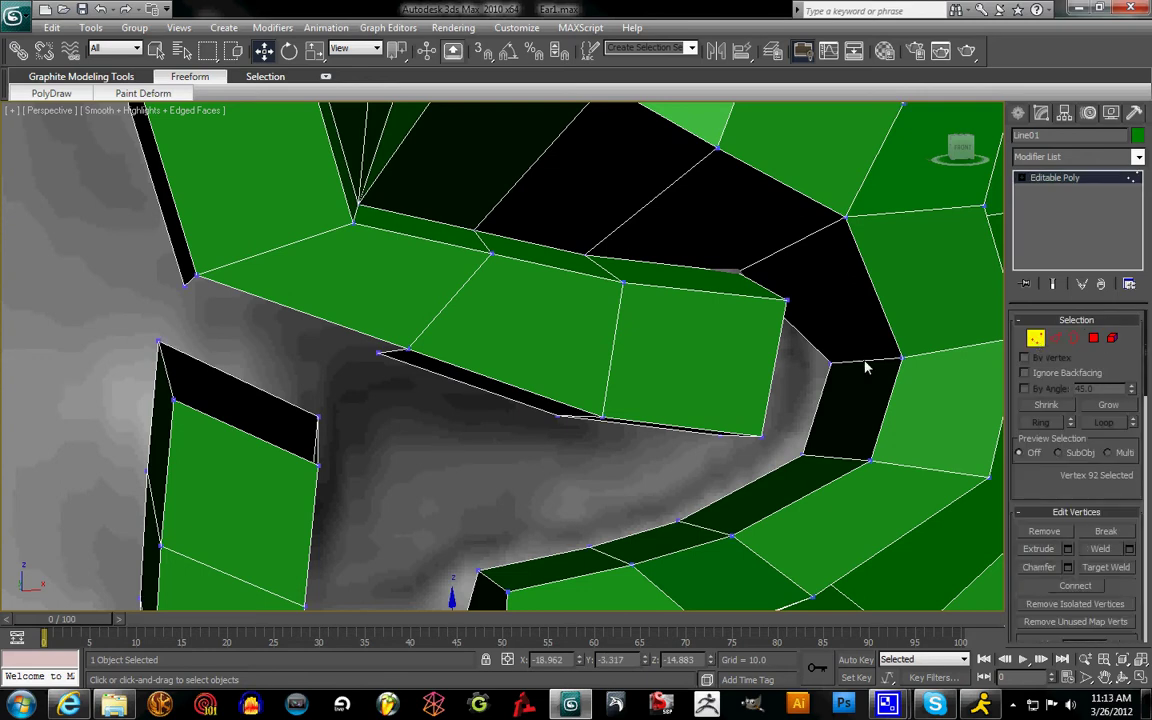
{"action": "left_click", "coordinate": [318, 466]}
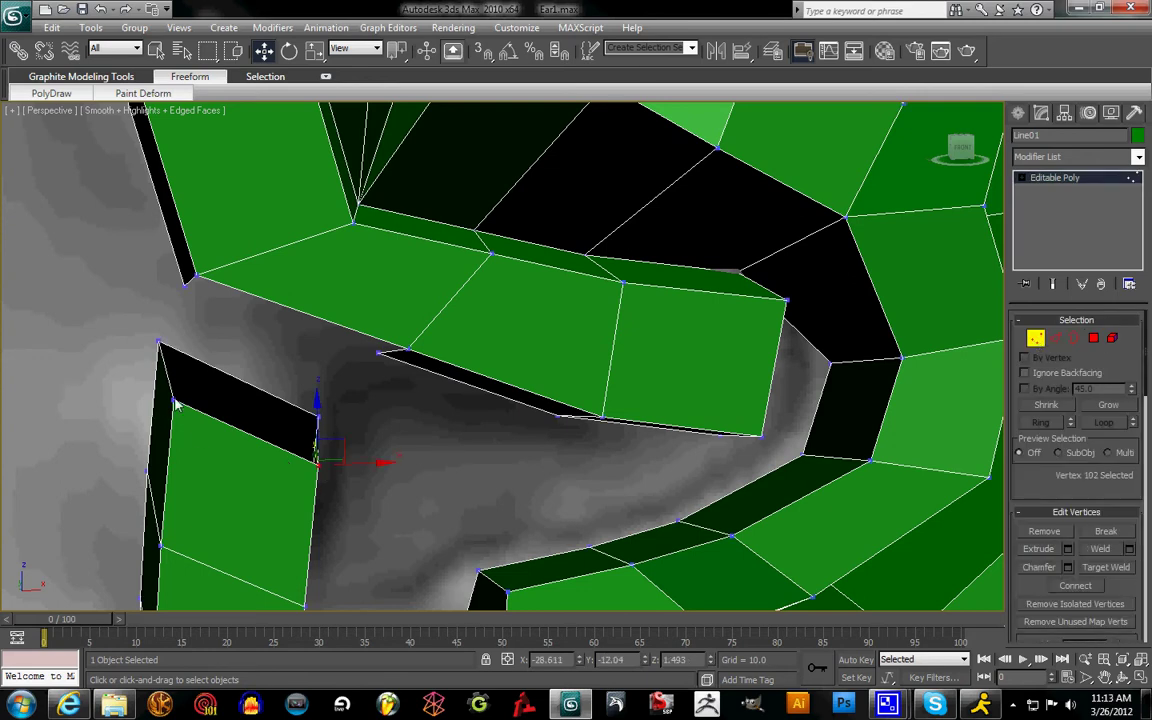
{"action": "left_click", "coordinate": [174, 402], "text": "ctrl"}
{"action": "left_click_drag", "start_coordinate": [248, 392], "coordinate": [257, 347]}
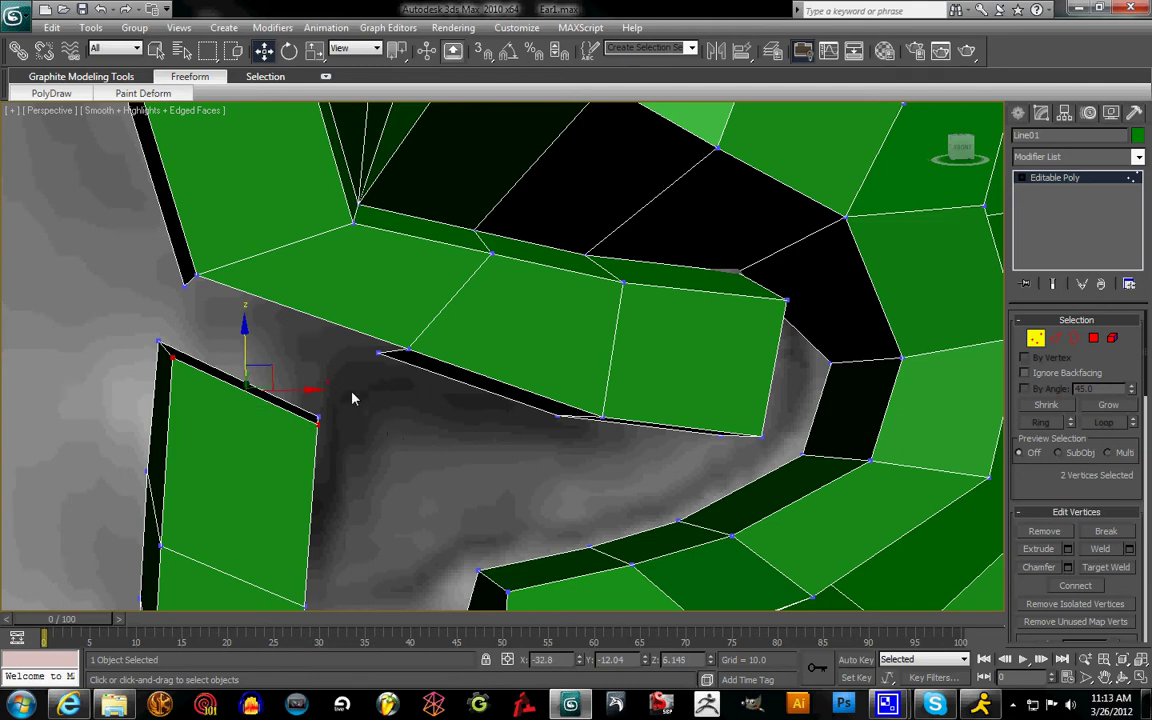
{"action": "left_click", "coordinate": [364, 442]}
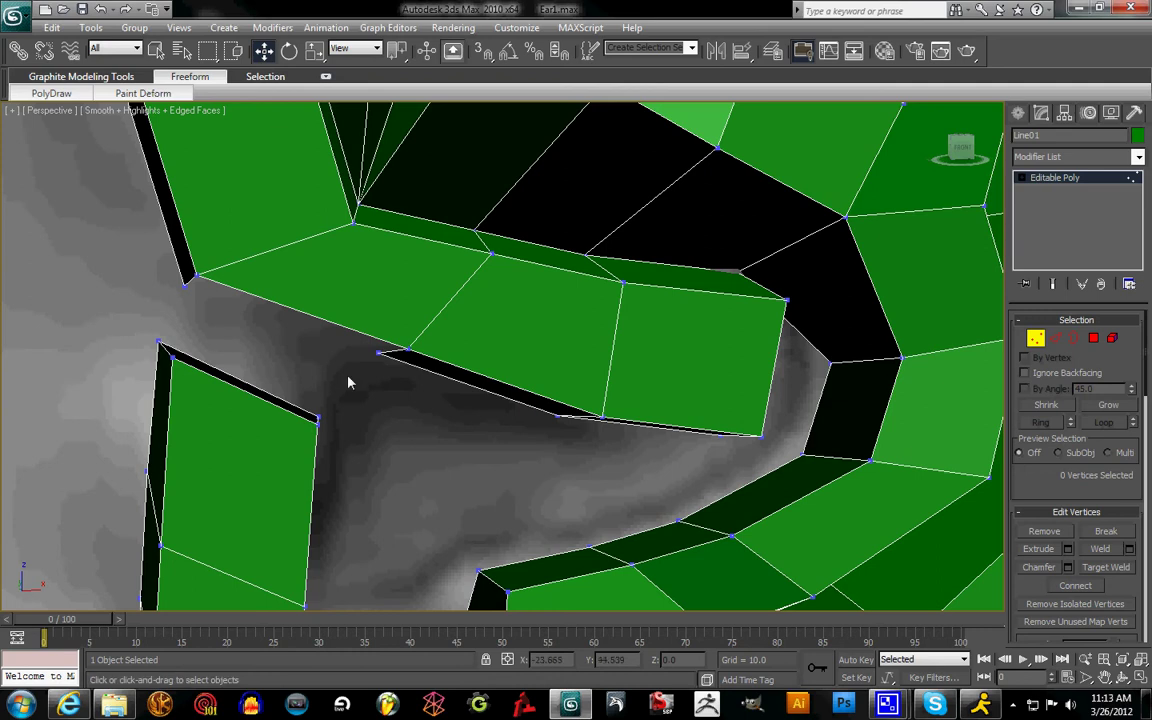
- Nudge the rim's open-end vertices up toward the upper strip and move the outer vertex pair about 1.03 units in X
{"action": "left_click_drag", "start_coordinate": [212, 412], "coordinate": [229, 460]}
{"action": "left_click_drag", "start_coordinate": [185, 330], "coordinate": [124, 374], "text": "ctrl"}
{"action": "left_click_drag", "start_coordinate": [242, 343], "coordinate": [290, 369]}
{"action": "left_click_drag", "start_coordinate": [365, 406], "coordinate": [285, 423]}
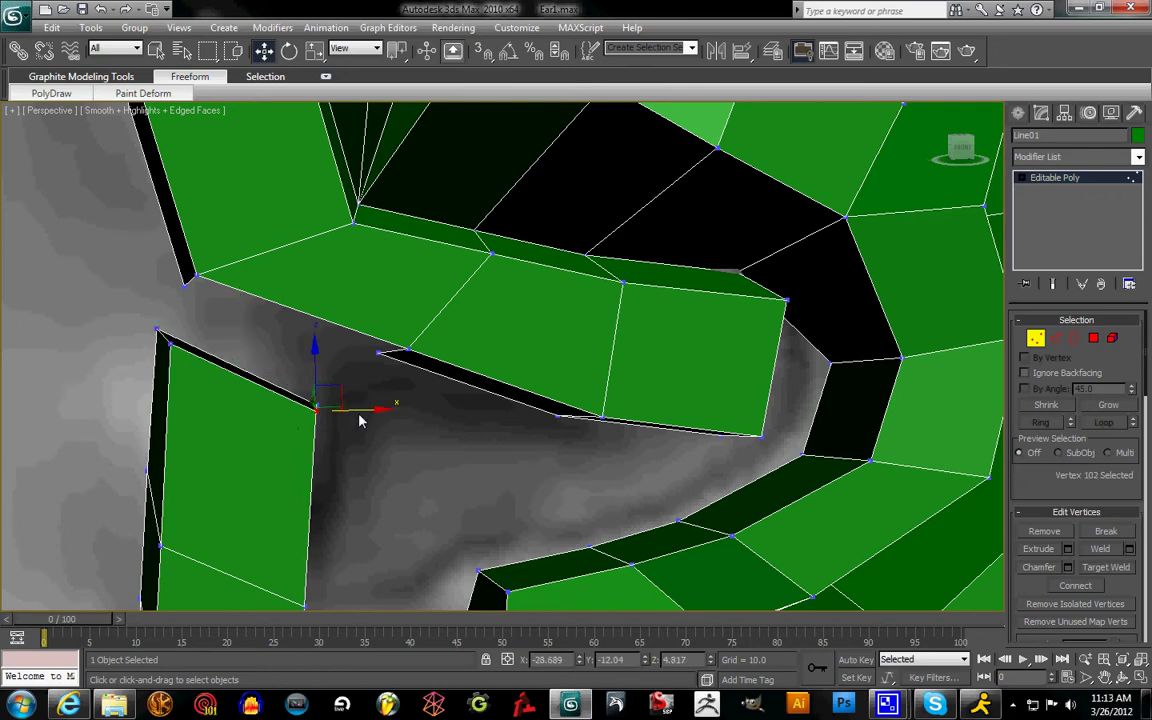
{"action": "left_click_drag", "start_coordinate": [205, 327], "coordinate": [110, 372]}
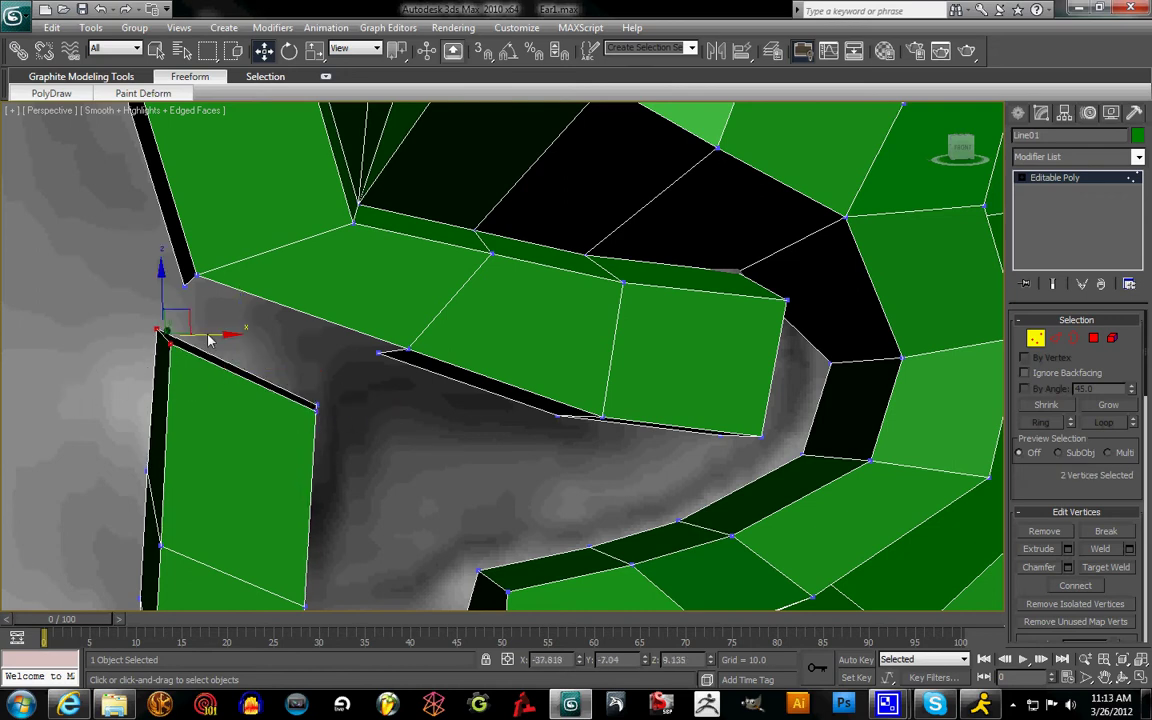
{"action": "left_click_drag", "start_coordinate": [207, 336], "coordinate": [234, 342]}
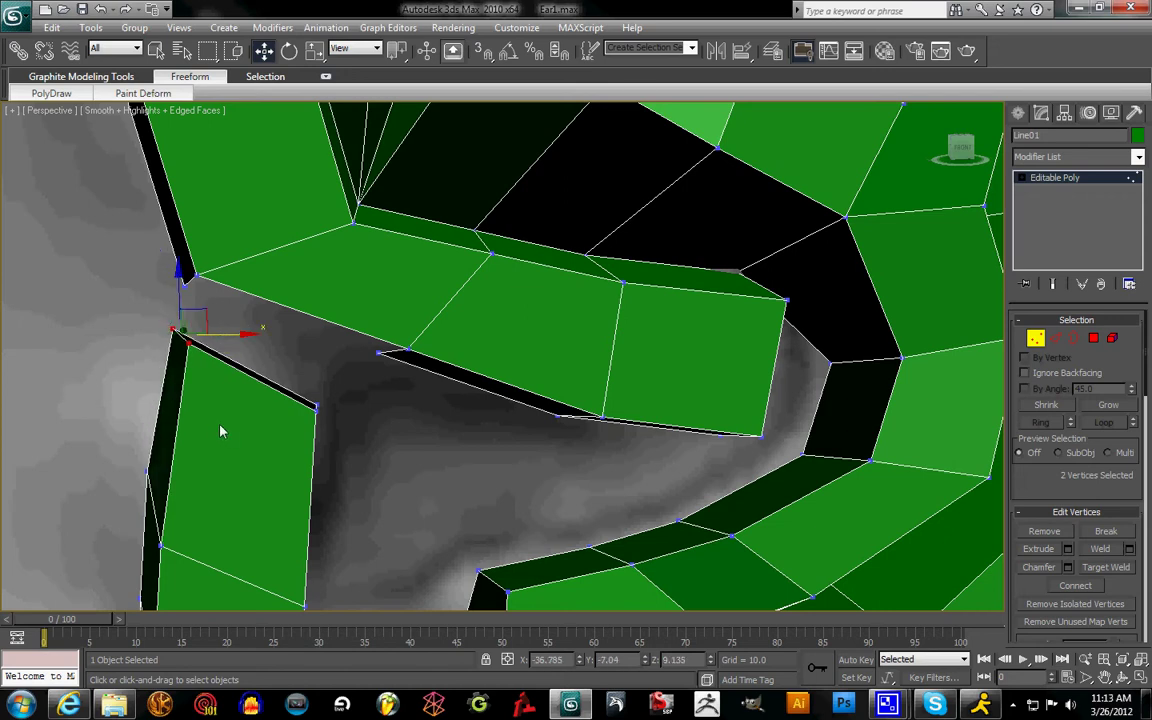
- Move the strip opening's inner vertex pair about -0.52 units in X and its outer corner pair slightly toward the rim's end
{"action": "left_click_drag", "start_coordinate": [430, 340], "coordinate": [370, 386]}
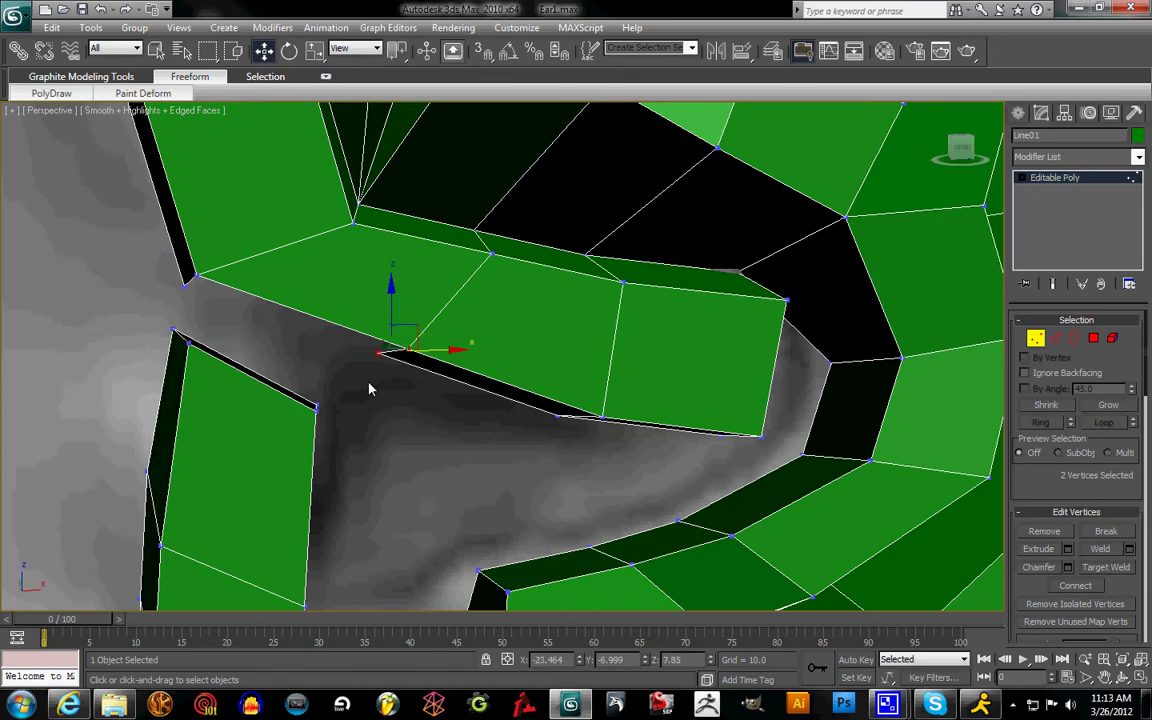
{"action": "left_click_drag", "start_coordinate": [439, 357], "coordinate": [430, 358]}
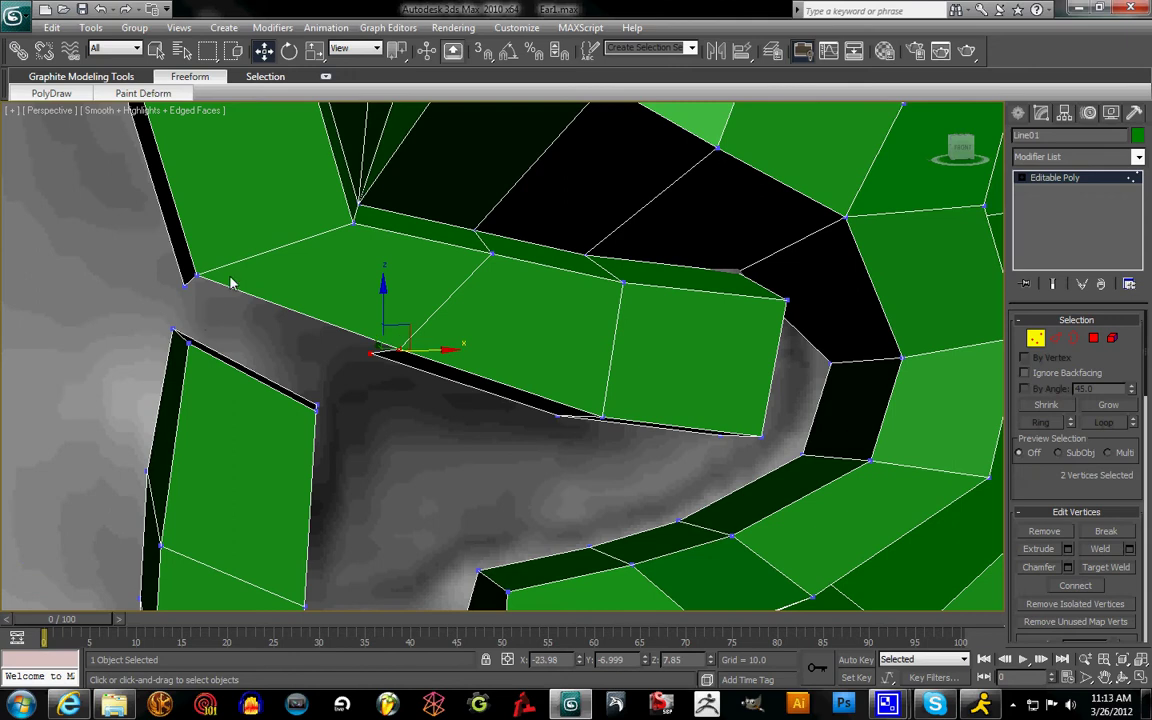
{"action": "left_click_drag", "start_coordinate": [231, 266], "coordinate": [166, 306]}
{"action": "left_click_drag", "start_coordinate": [233, 284], "coordinate": [218, 264]}
{"action": "left_click", "coordinate": [390, 418]}
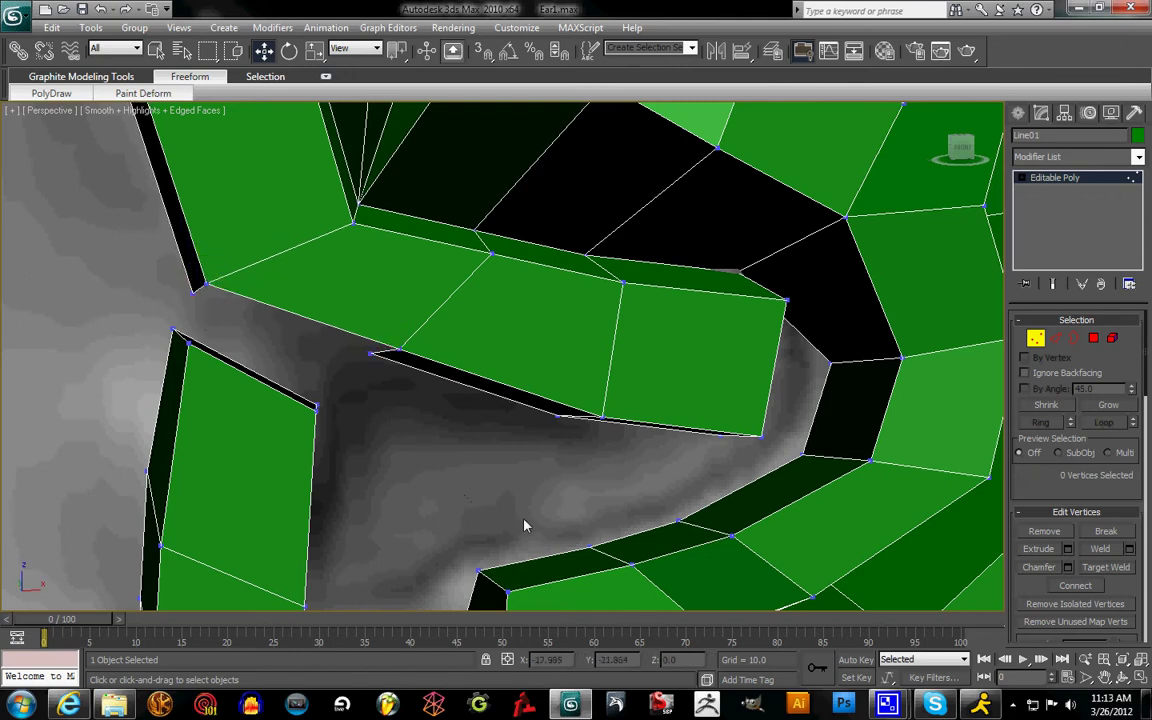
- Target-weld the upper strip opening's two front vertices onto the matching front vertices of the rim's open end
{"action": "left_click", "coordinate": [1101, 568]}
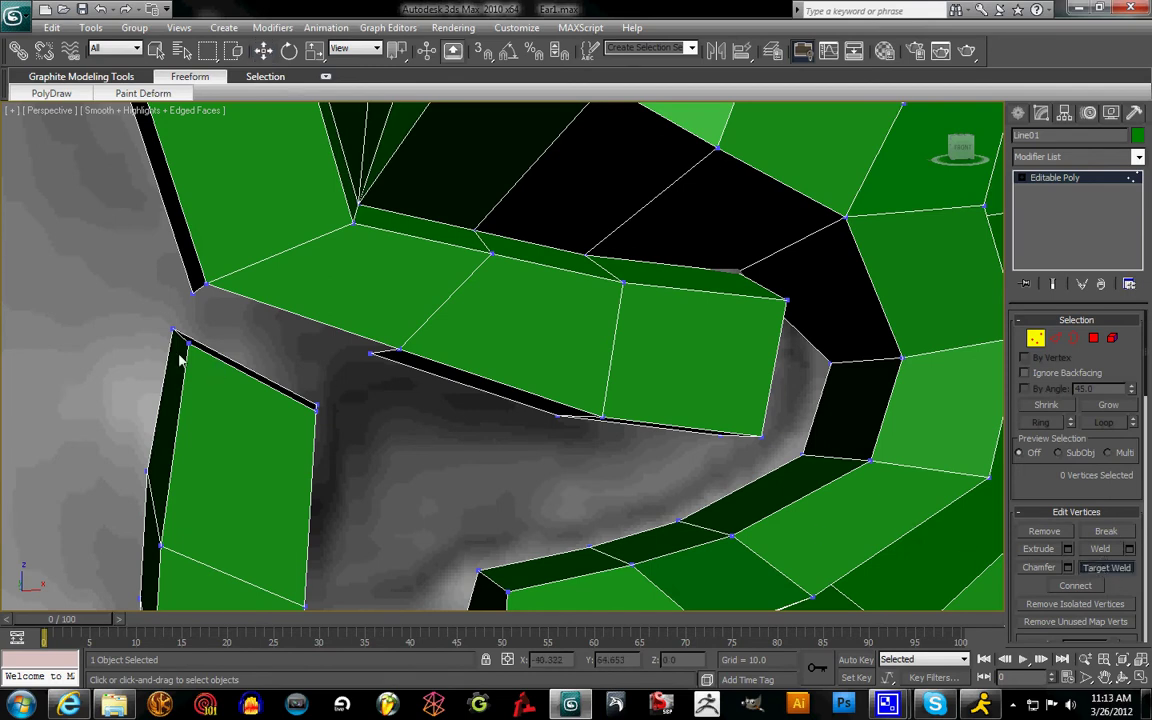
{"action": "left_click", "coordinate": [202, 294]}
{"action": "left_click", "coordinate": [188, 342]}
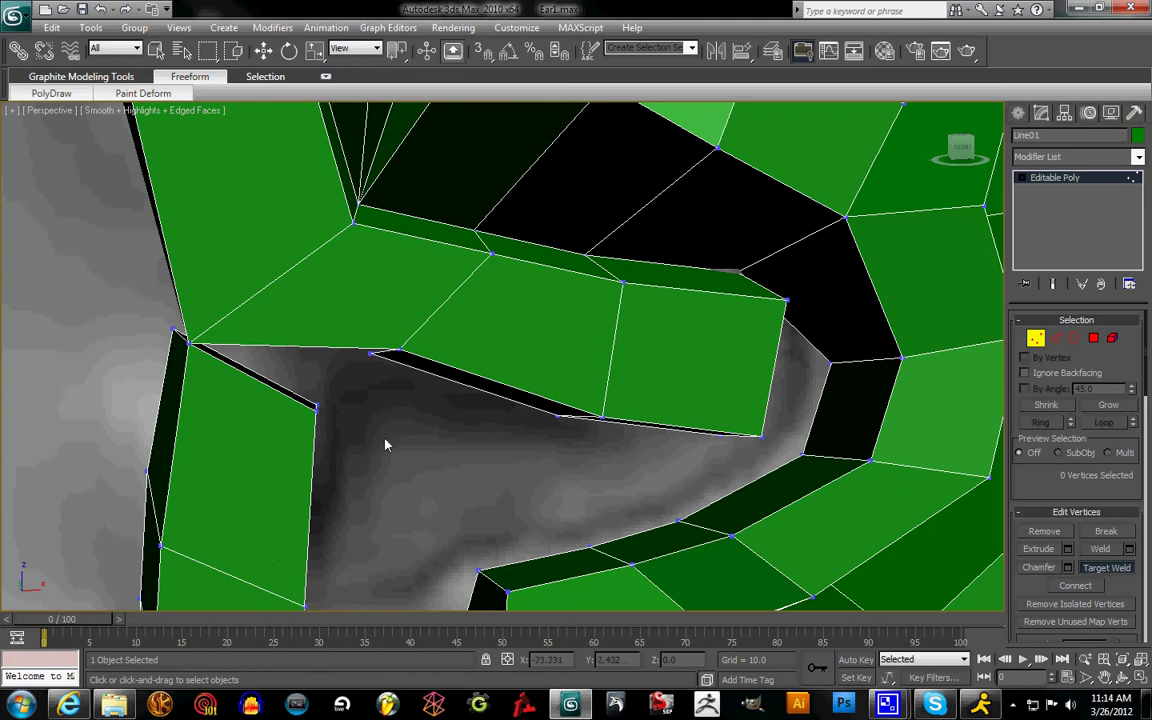
{"action": "left_click", "coordinate": [401, 351]}
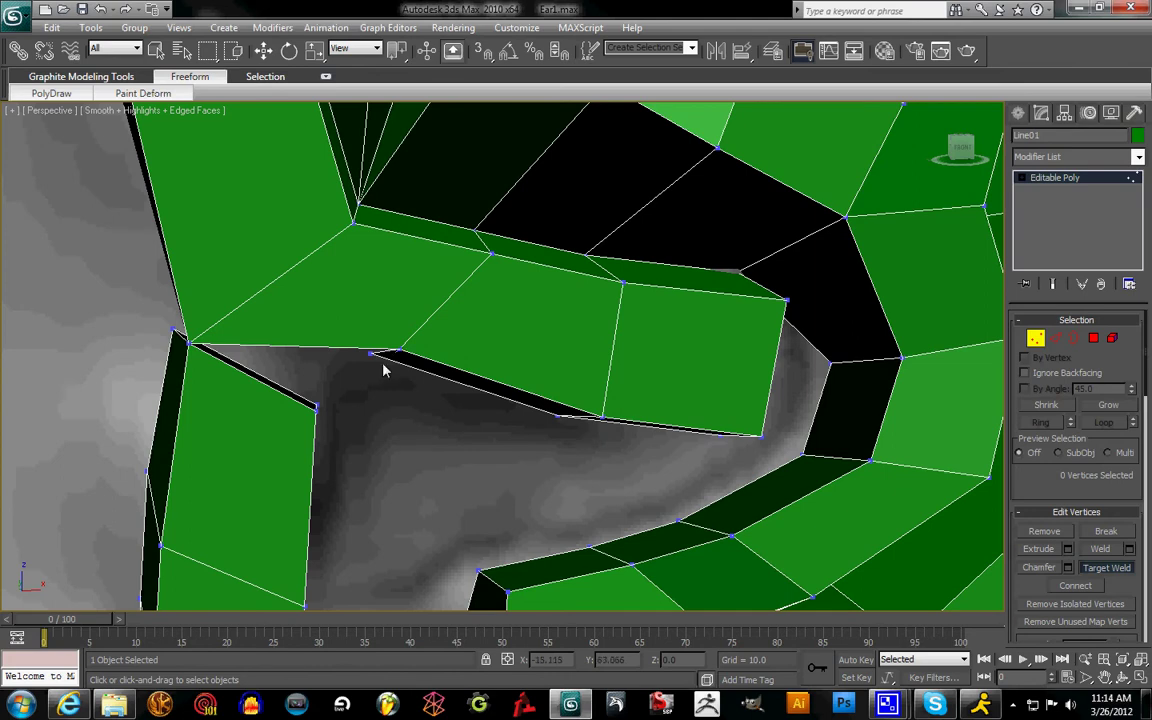
{"action": "left_click", "coordinate": [316, 412]}
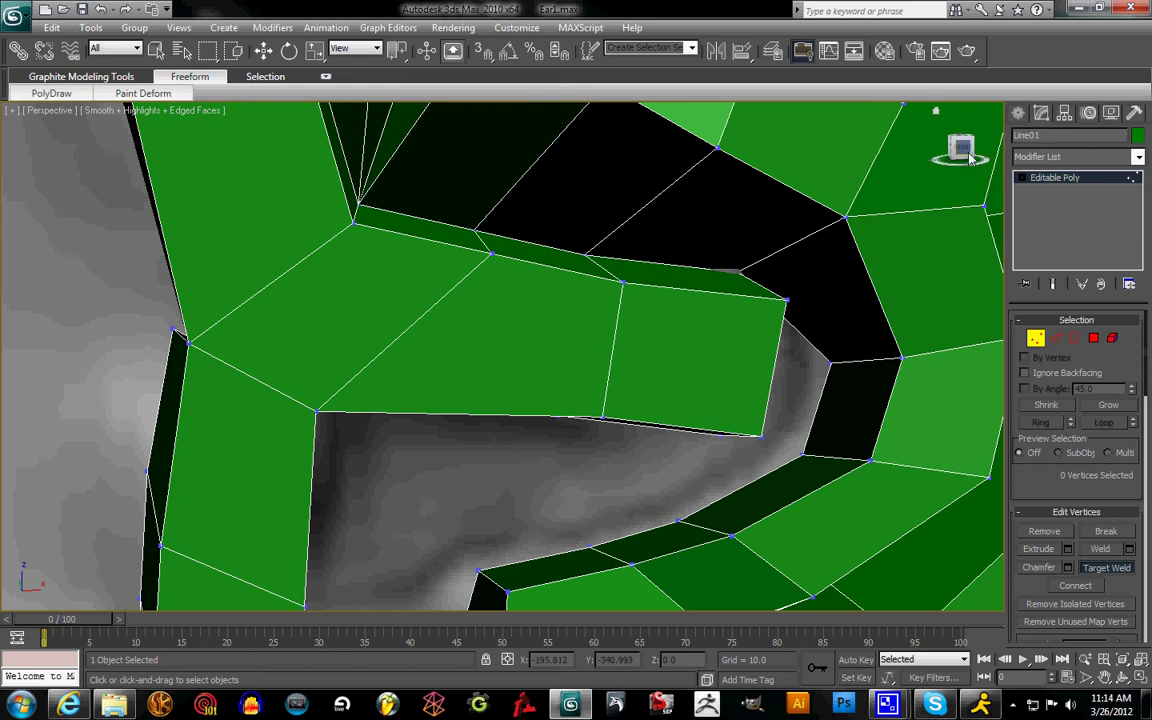
- Target-weld the strip opening's outer back vertex onto the rim end's outer back vertex
{"action": "left_click_drag", "start_coordinate": [966, 154], "coordinate": [75, 156]}
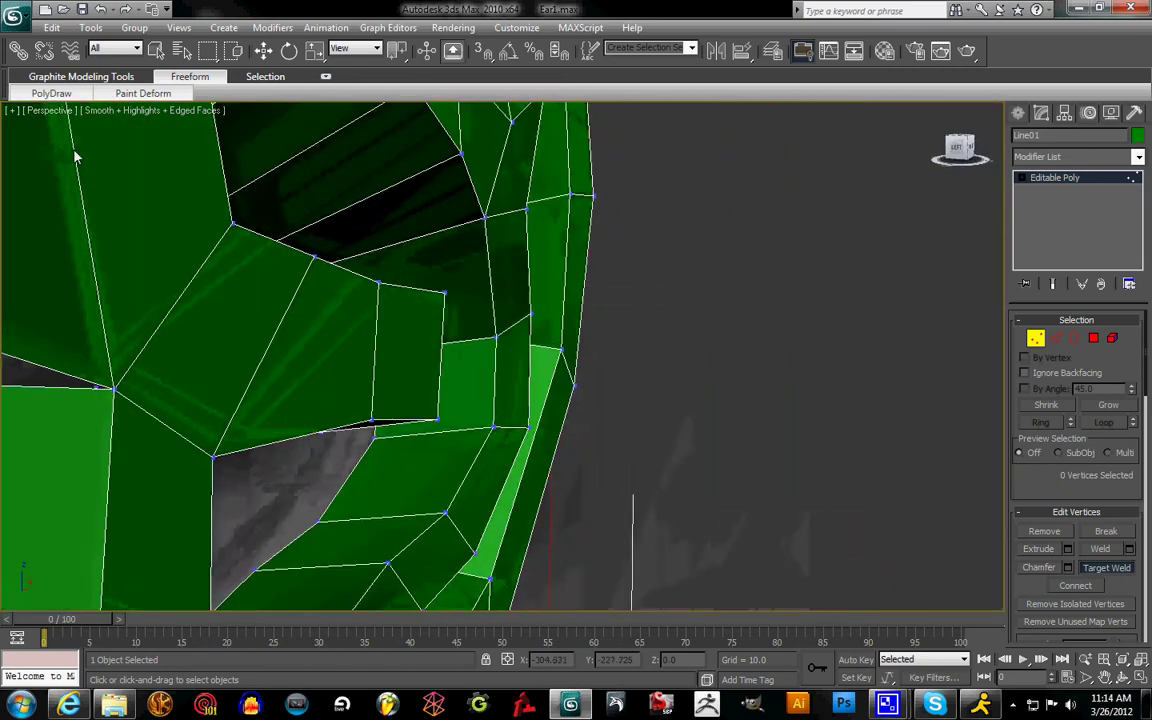
{"action": "left_click", "coordinate": [1105, 677]}
{"action": "left_click_drag", "start_coordinate": [283, 373], "coordinate": [457, 388]}
{"action": "right_click", "coordinate": [457, 388]}
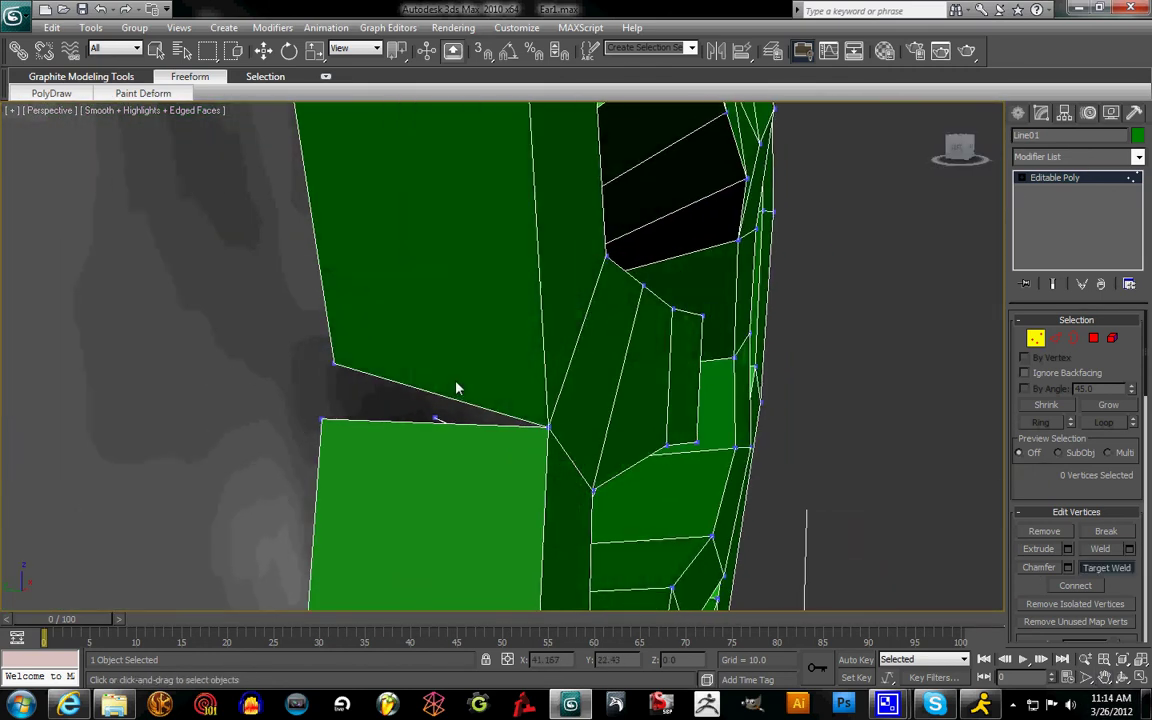
{"action": "left_click", "coordinate": [334, 368]}
{"action": "left_click", "coordinate": [322, 421]}
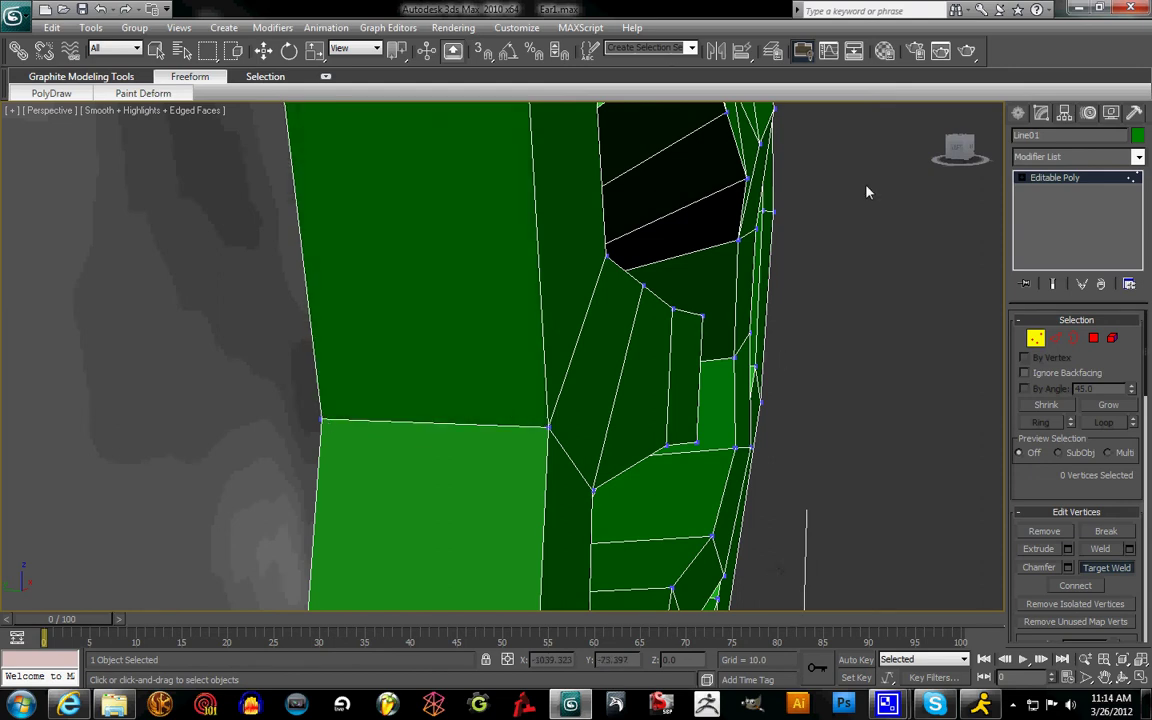
- Target-weld the strip opening's remaining inner back vertex onto the rim end's inner back vertex
{"action": "left_click_drag", "start_coordinate": [960, 155], "coordinate": [98, 150]}
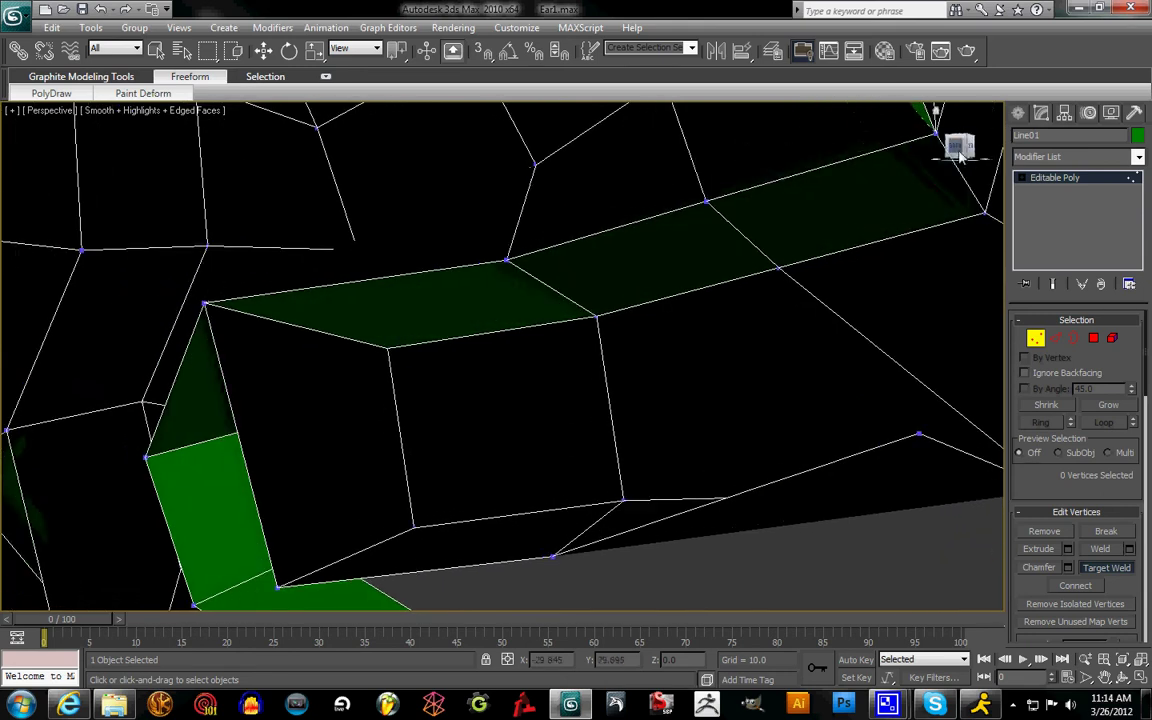
{"action": "left_click", "coordinate": [1105, 678]}
{"action": "left_click_drag", "start_coordinate": [902, 531], "coordinate": [822, 645]}
{"action": "left_click_drag", "start_coordinate": [954, 150], "coordinate": [766, 423]}
{"action": "right_click", "coordinate": [744, 468]}
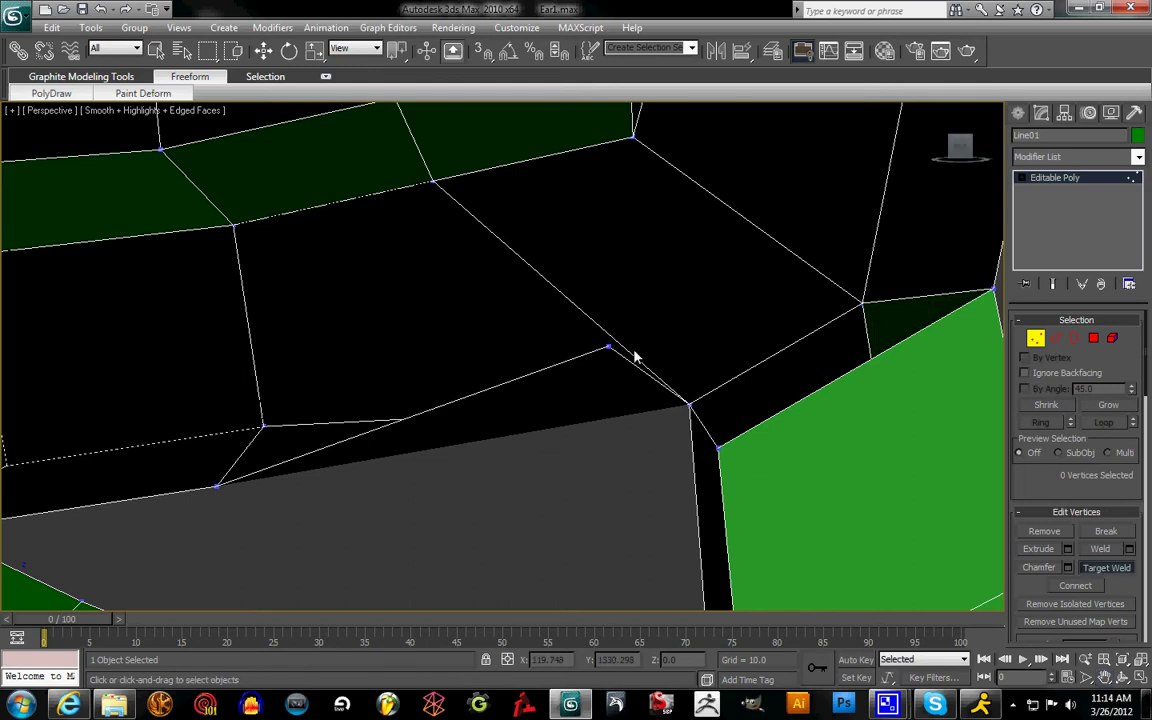
{"action": "left_click", "coordinate": [608, 349]}
{"action": "left_click", "coordinate": [718, 451]}
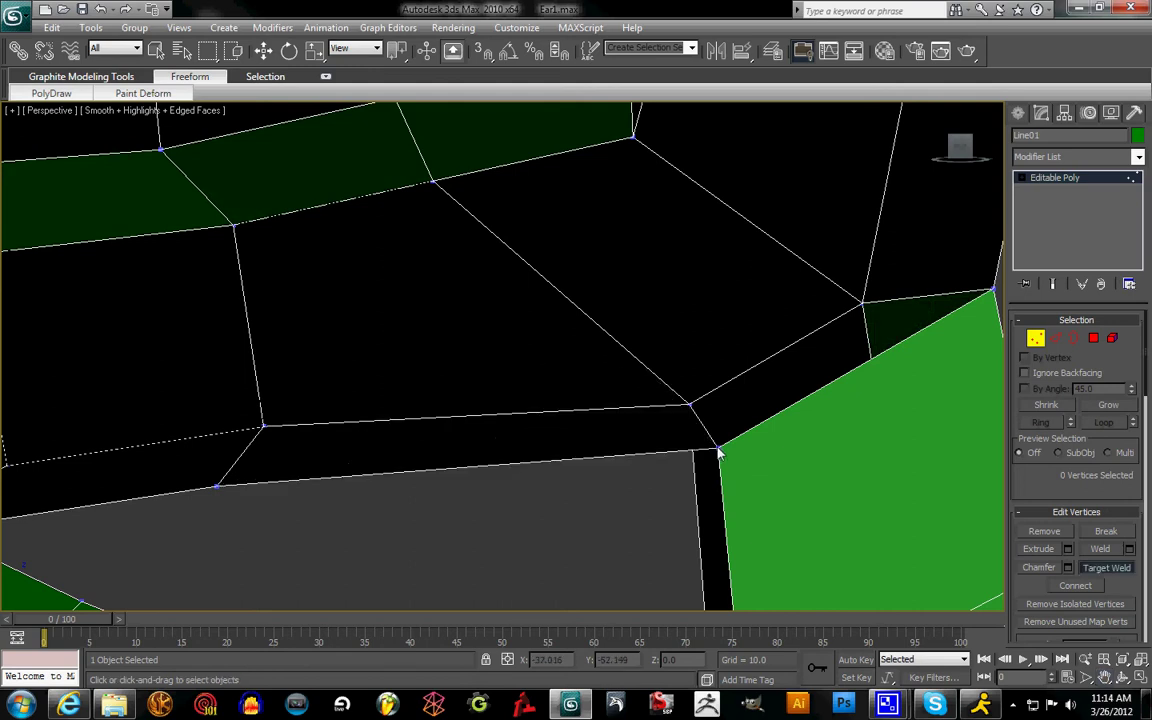
- Examine from behind how the upper strip's lower back vertices pair up with those of the curved inner ridge below
{"action": "left_click", "coordinate": [1111, 678]}
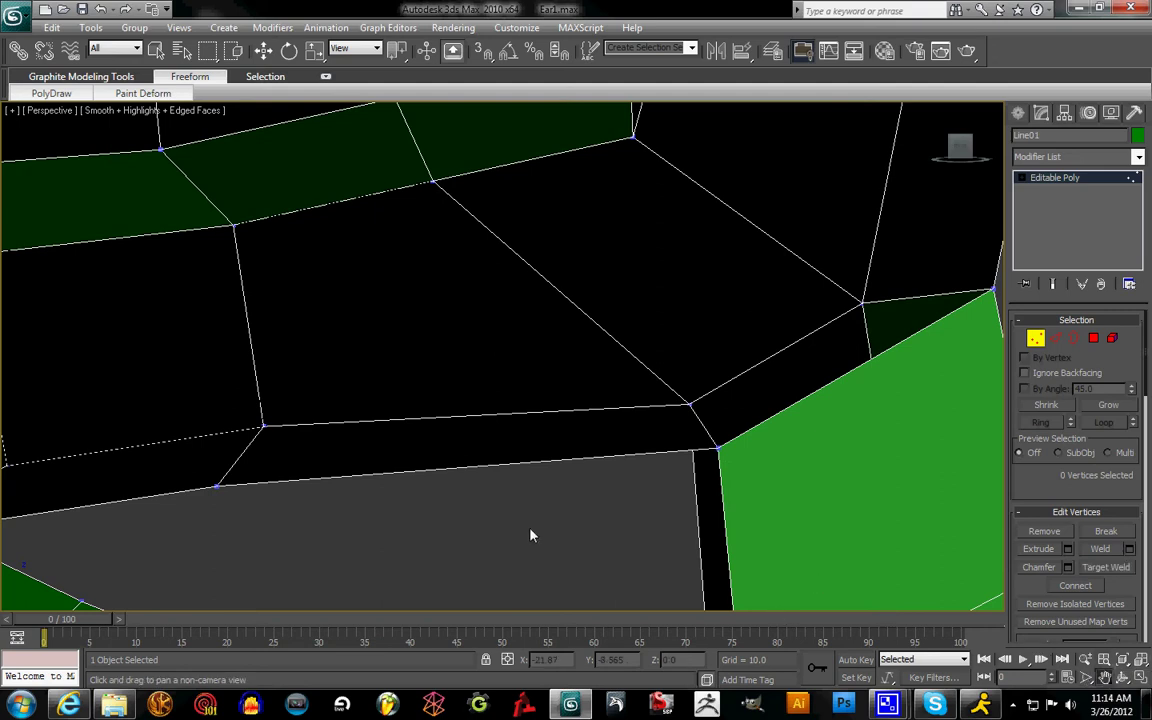
{"action": "left_click_drag", "start_coordinate": [531, 535], "coordinate": [632, 415]}
{"action": "scroll", "coordinate": [632, 415], "scroll_direction": "down", "scroll_amount": 3}
{"action": "middle_click_drag", "start_coordinate": [587, 383], "coordinate": [717, 357]}
{"action": "middle_click_drag", "start_coordinate": [650, 581], "coordinate": [537, 368]}
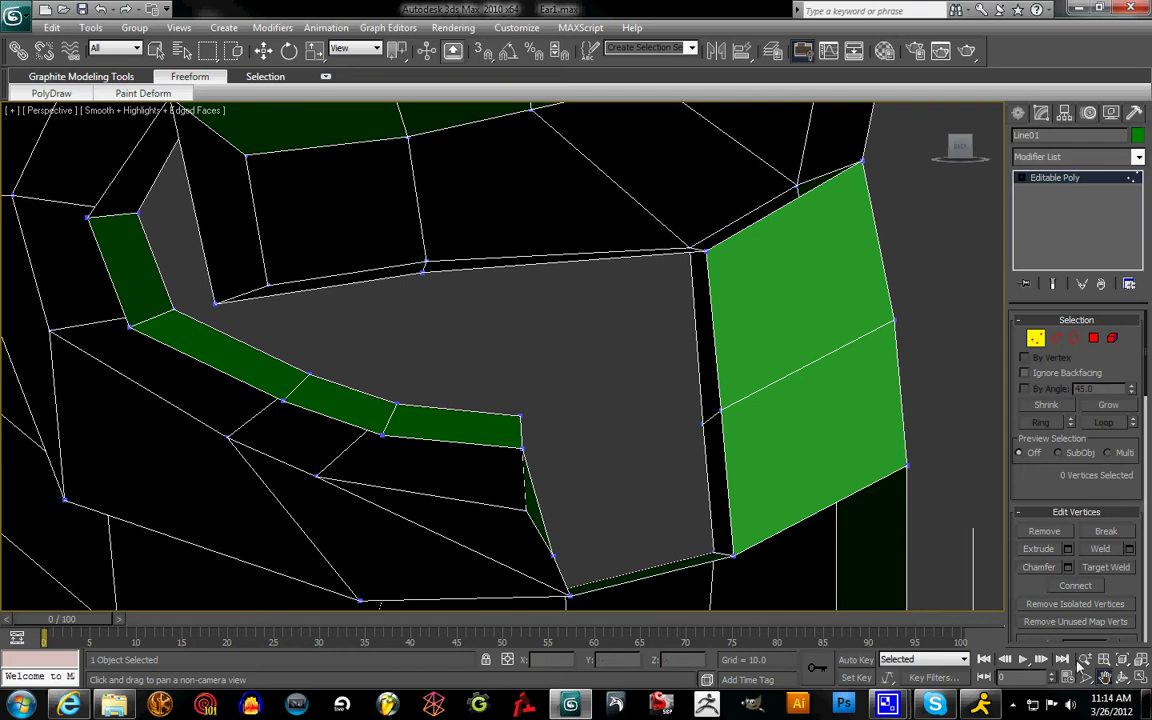
{"action": "left_click_drag", "start_coordinate": [726, 357], "coordinate": [780, 473]}
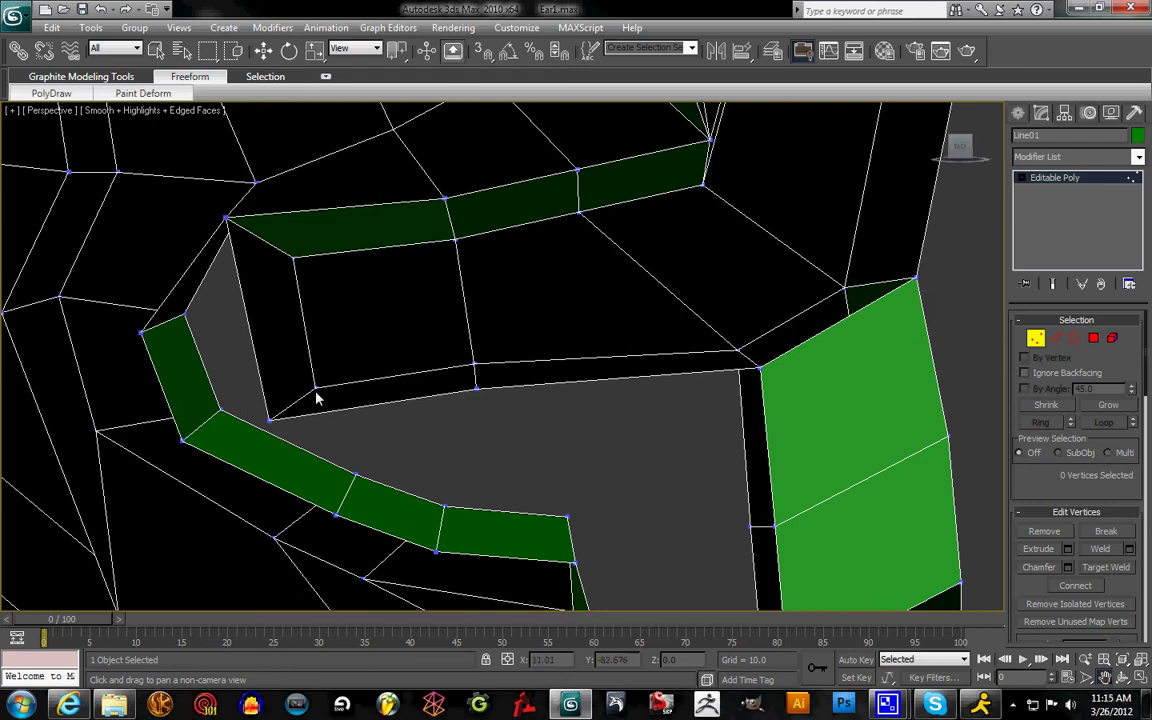
{"action": "key", "text": "ctrl+shift+w"}
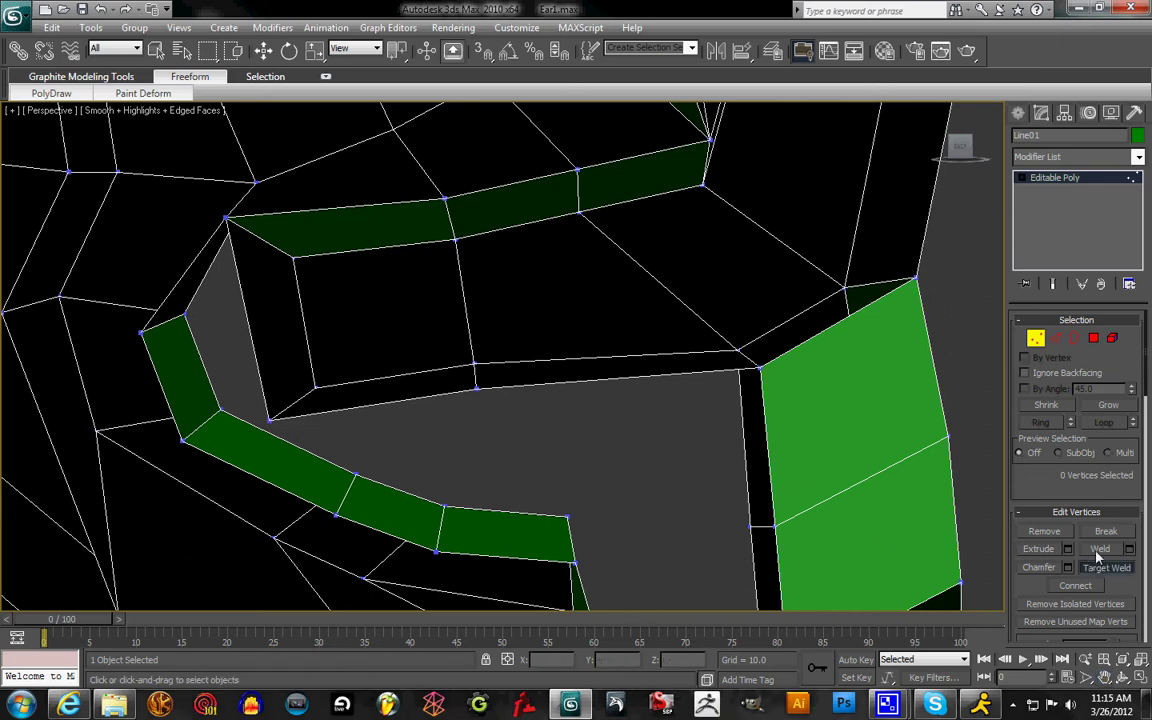
{"action": "left_click", "coordinate": [1099, 569]}
{"action": "left_click", "coordinate": [272, 423]}
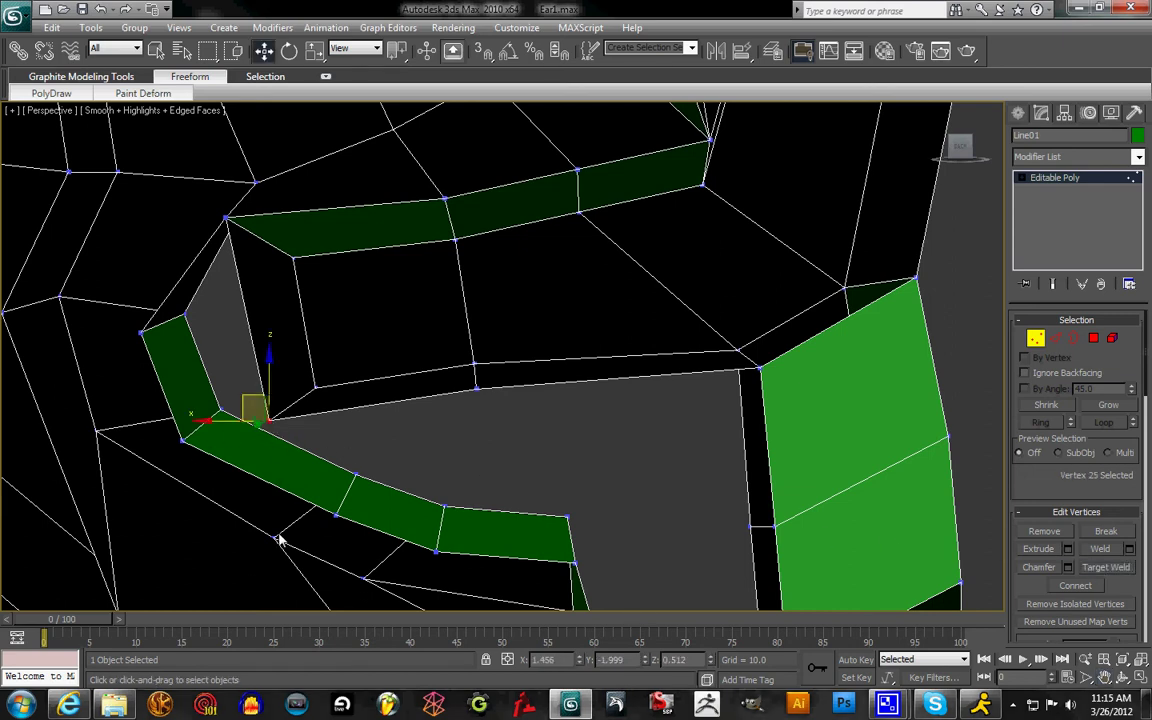
{"action": "left_click", "coordinate": [182, 441], "text": "ctrl"}
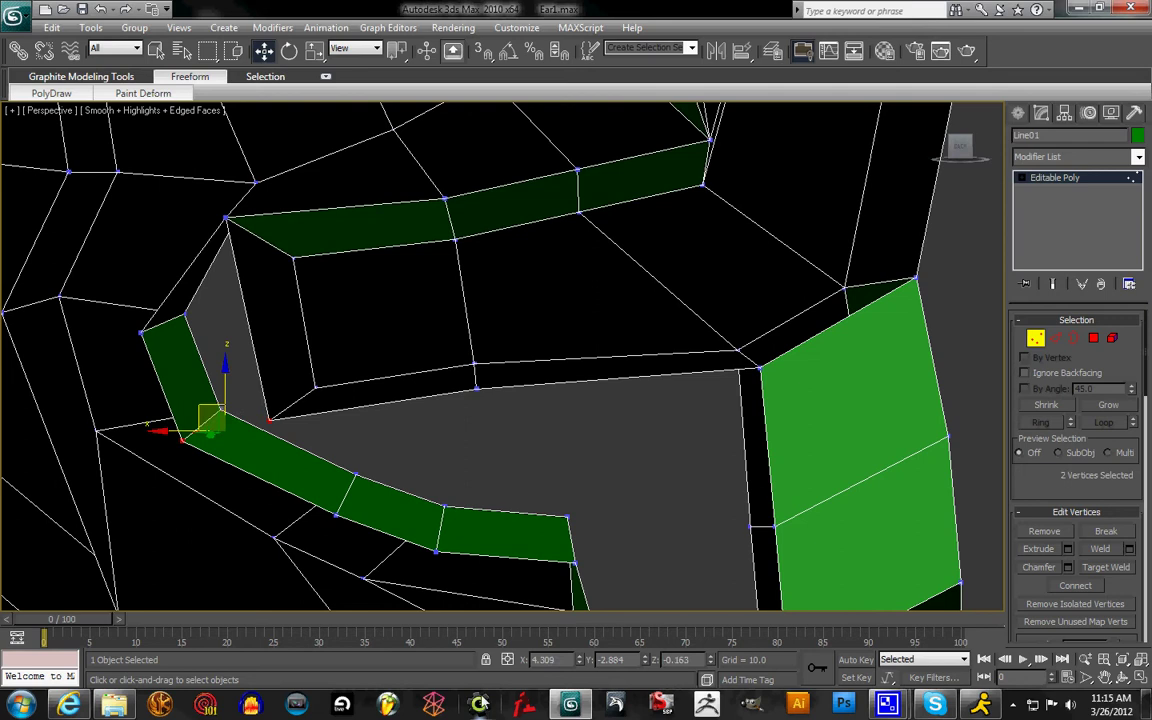
{"action": "left_click", "coordinate": [378, 466]}
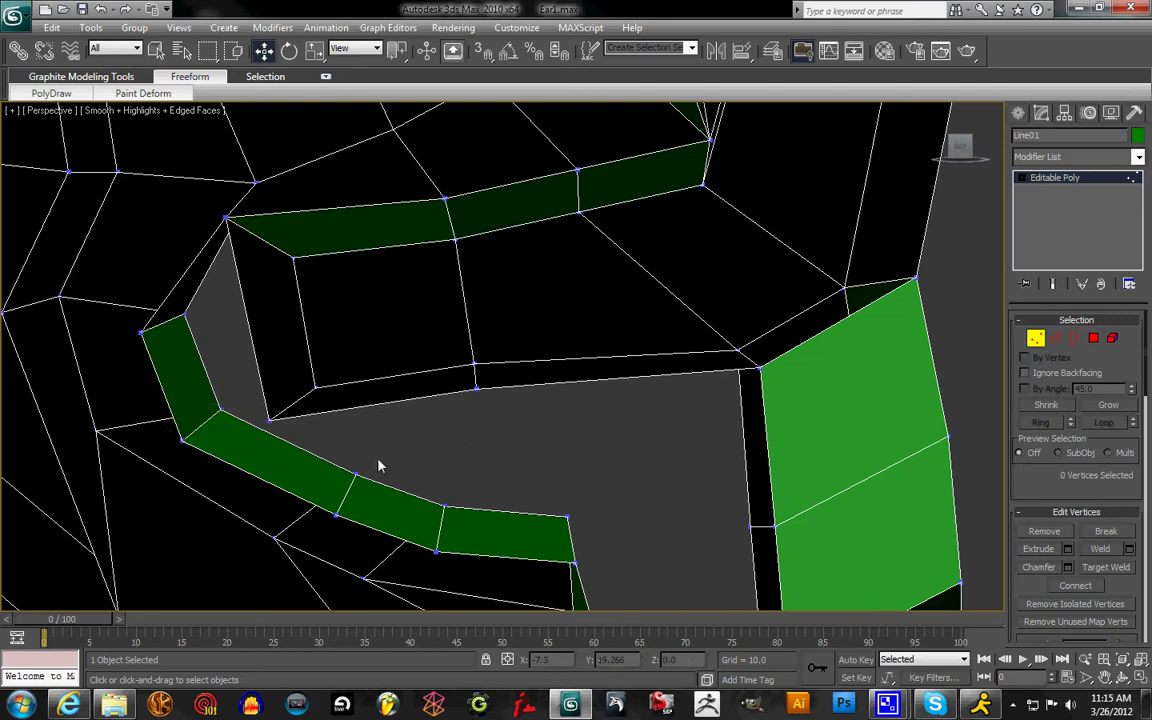
{"action": "left_click", "coordinate": [141, 331]}
{"action": "left_click", "coordinate": [226, 218], "text": "ctrl"}
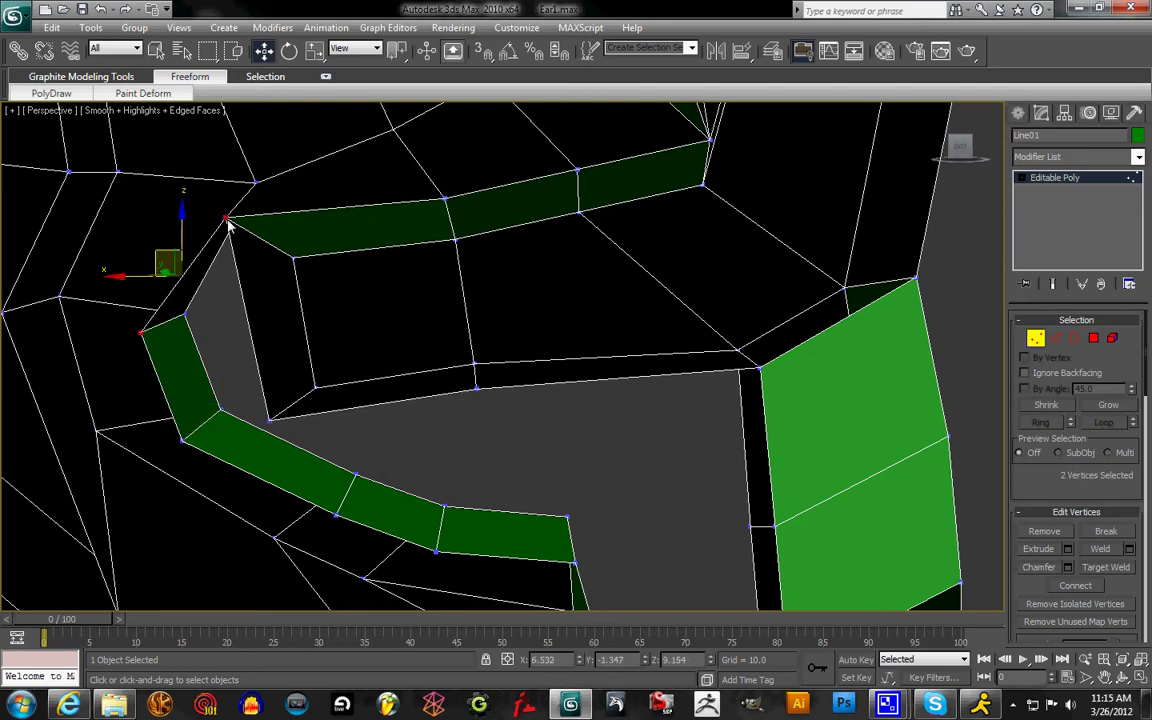
{"action": "left_click", "coordinate": [421, 480]}
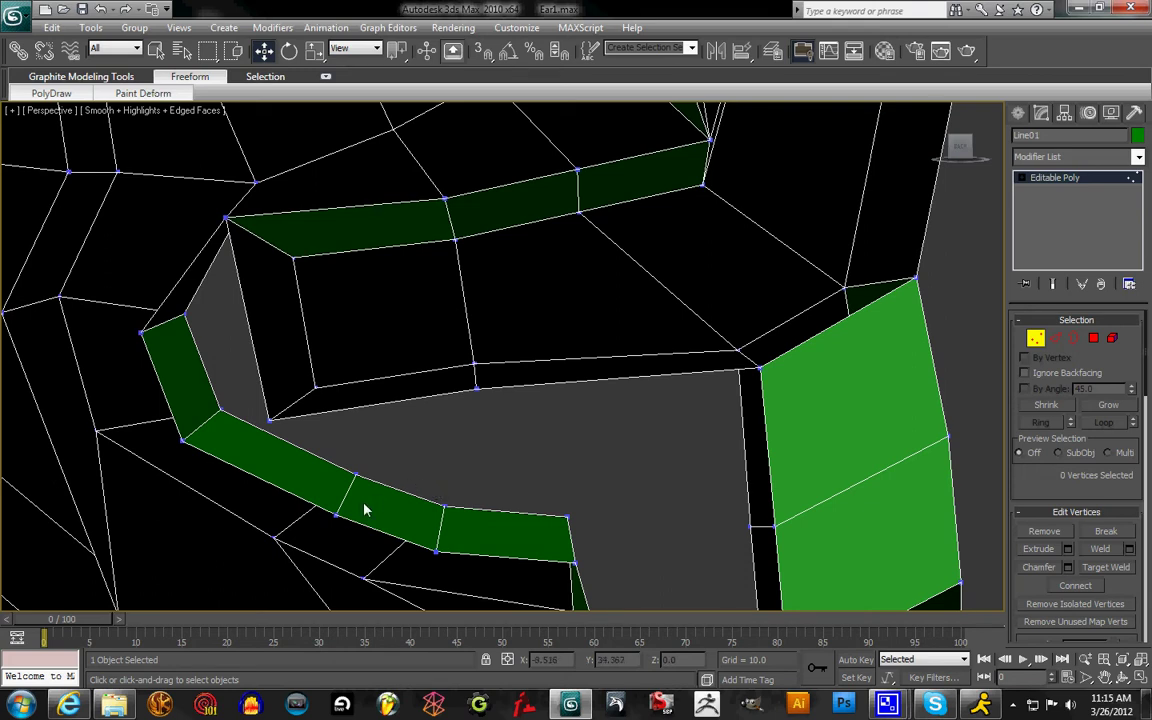
{"action": "left_click", "coordinate": [334, 518]}
{"action": "left_click", "coordinate": [476, 391], "text": "ctrl"}
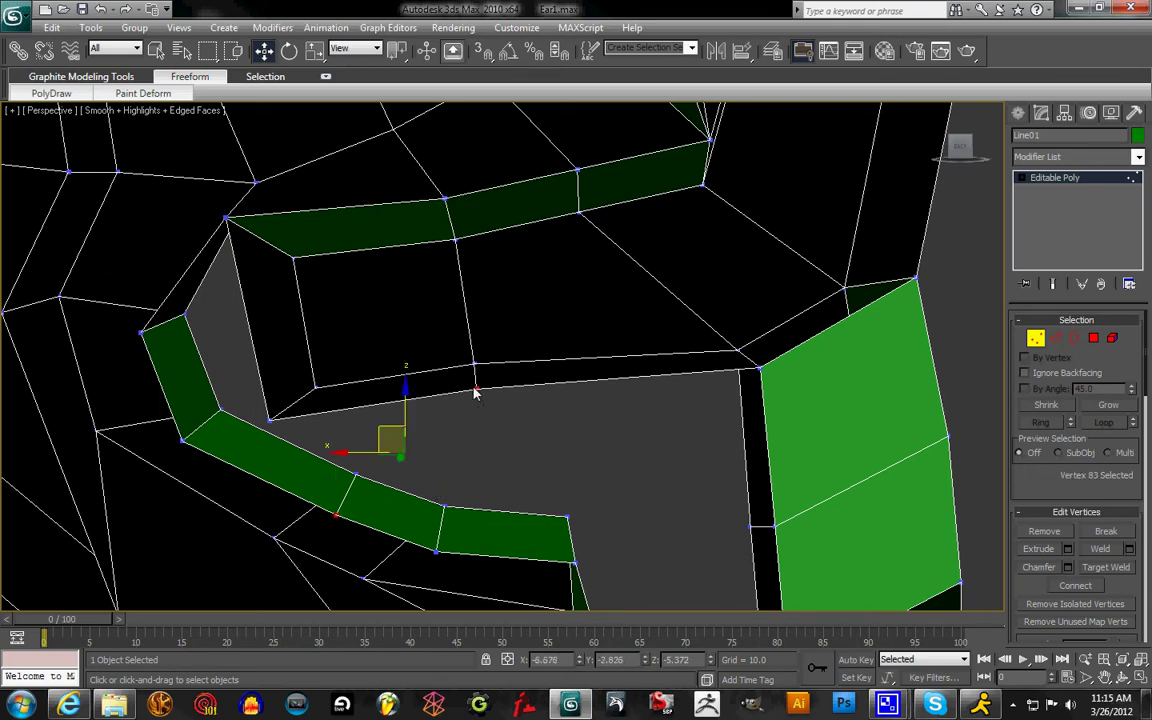
{"action": "left_click", "coordinate": [543, 448]}
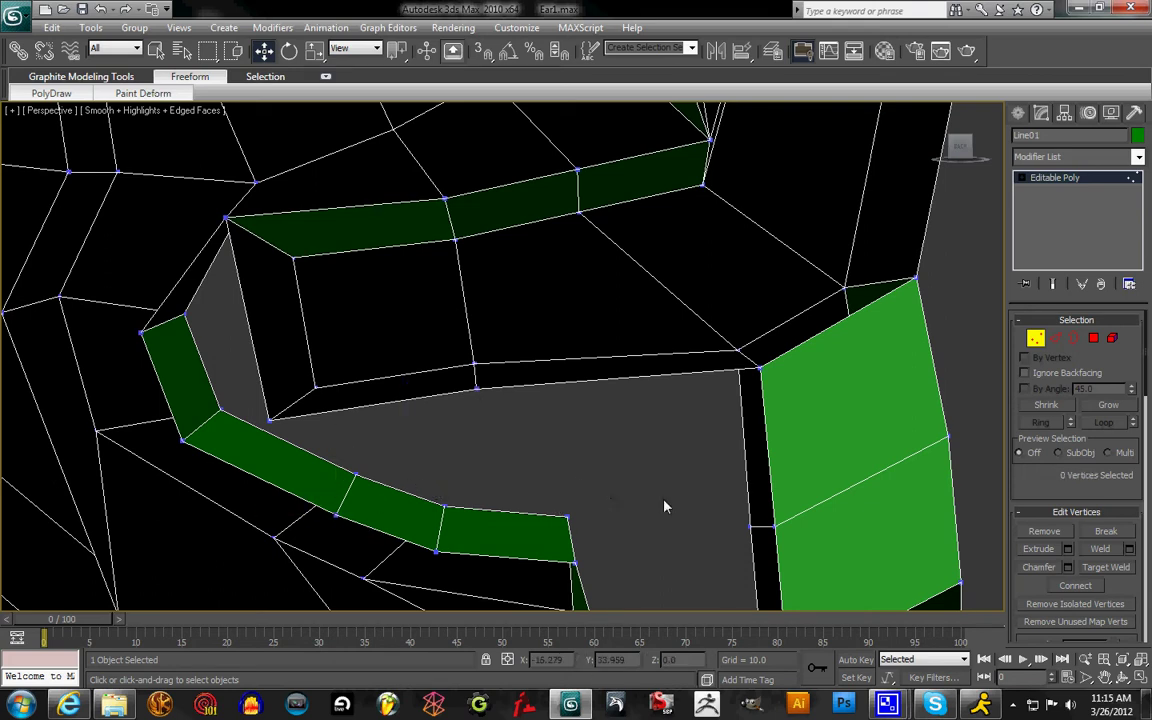
- Try target-welding the inner ridge's outer edge vertex onto the middle vertex of the strip's lower back edge, and undo it
{"action": "left_click", "coordinate": [1104, 567]}
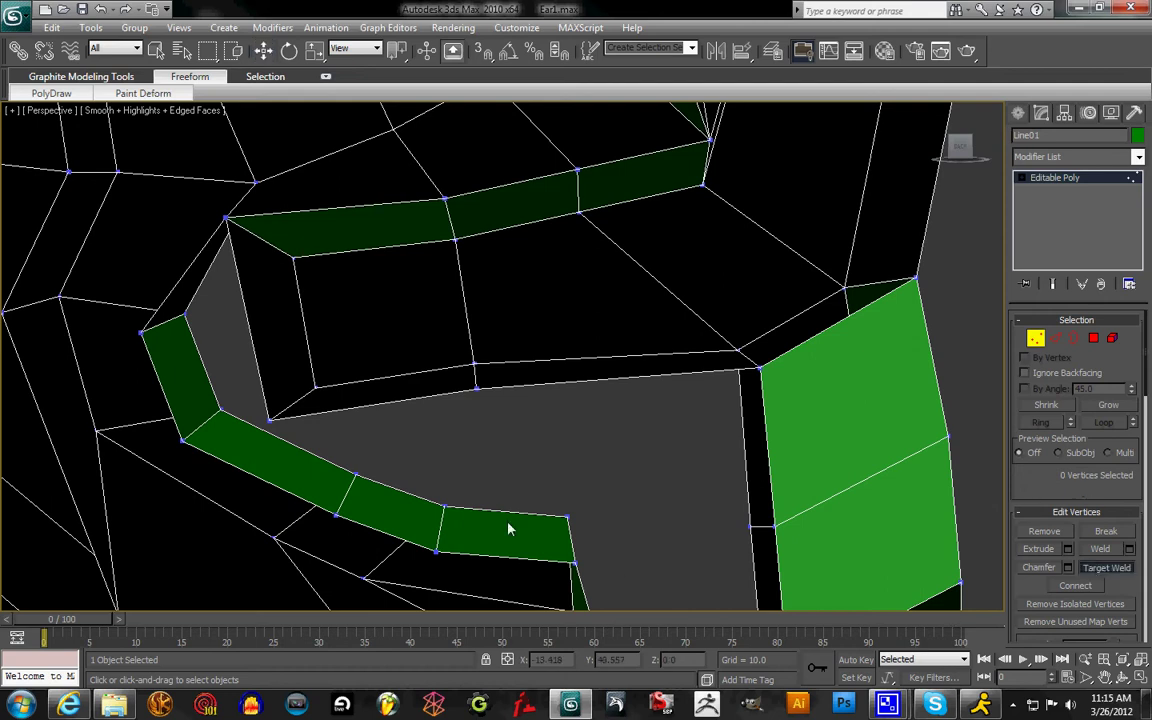
{"action": "left_click", "coordinate": [337, 519]}
{"action": "left_click", "coordinate": [477, 393]}
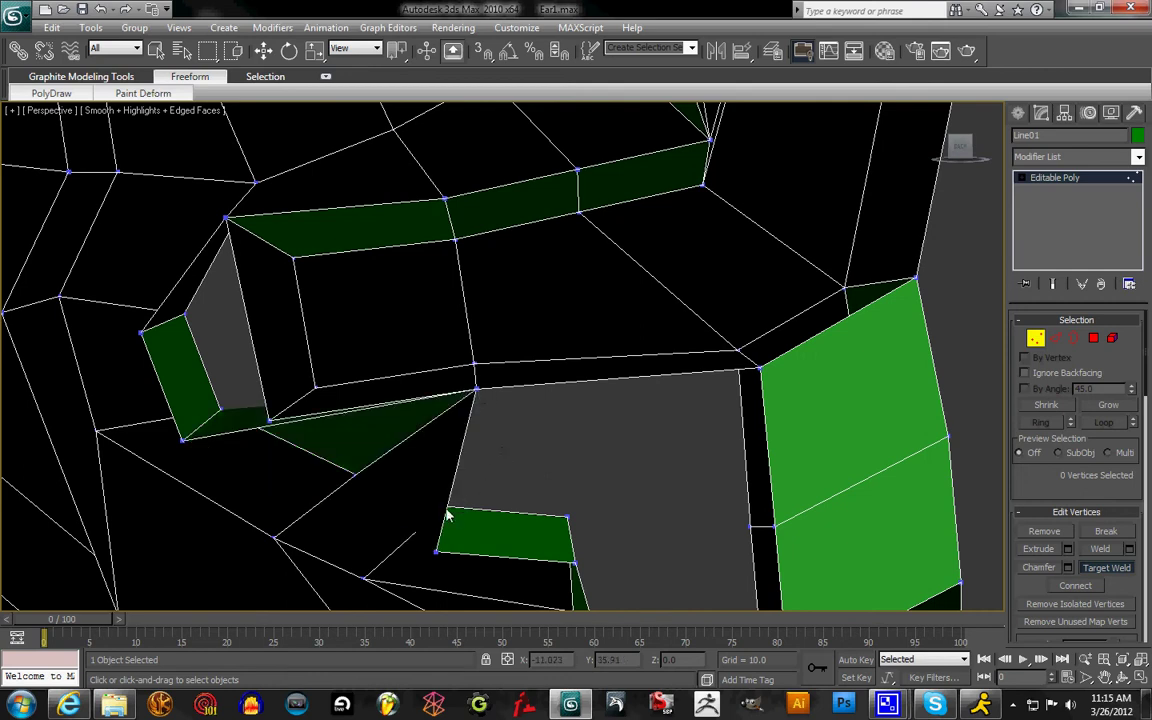
{"action": "left_click", "coordinate": [962, 150]}
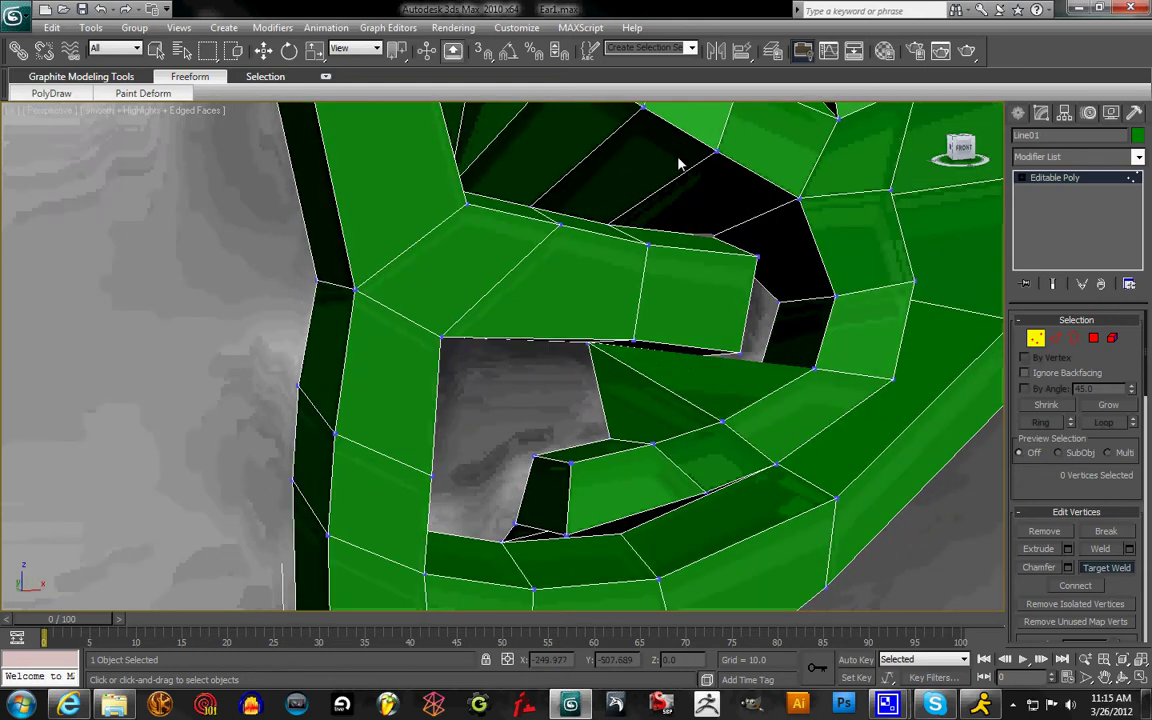
{"action": "key", "text": "ctrl+z"}
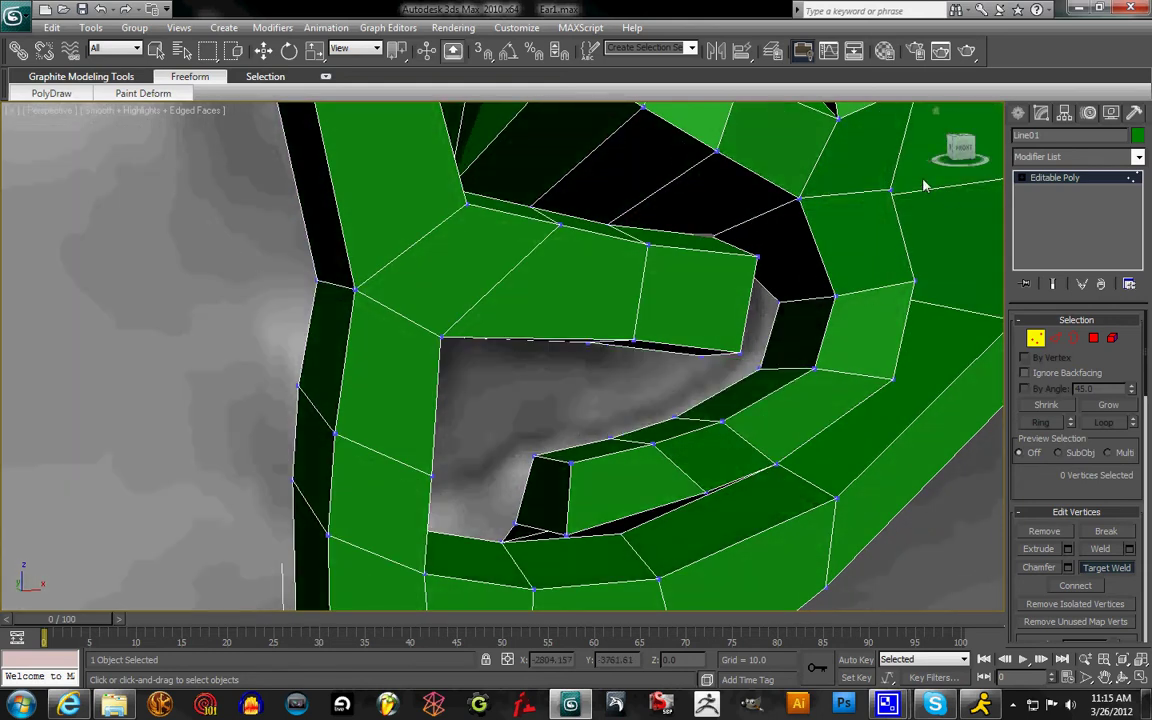
- Try target-welding the strip's middle and end-corner lower back vertices down onto the inner ridge's back edge, and undo both welds
{"action": "left_click", "coordinate": [957, 148]}
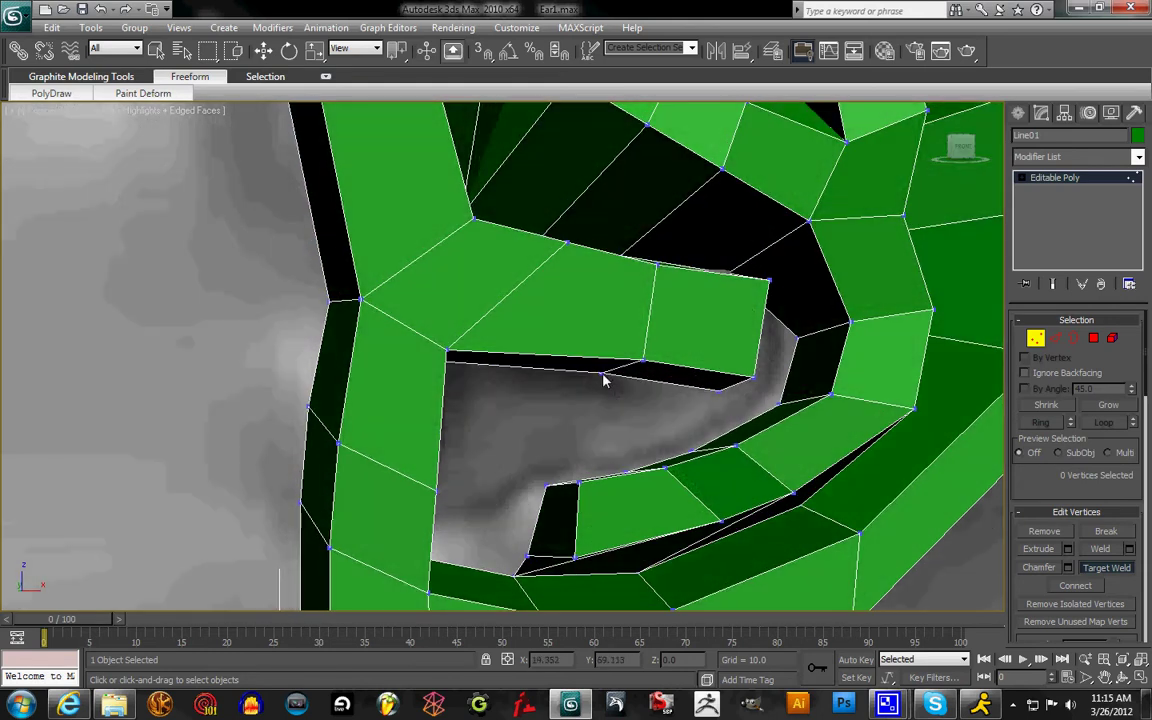
{"action": "left_click", "coordinate": [600, 373]}
{"action": "left_click", "coordinate": [692, 450]}
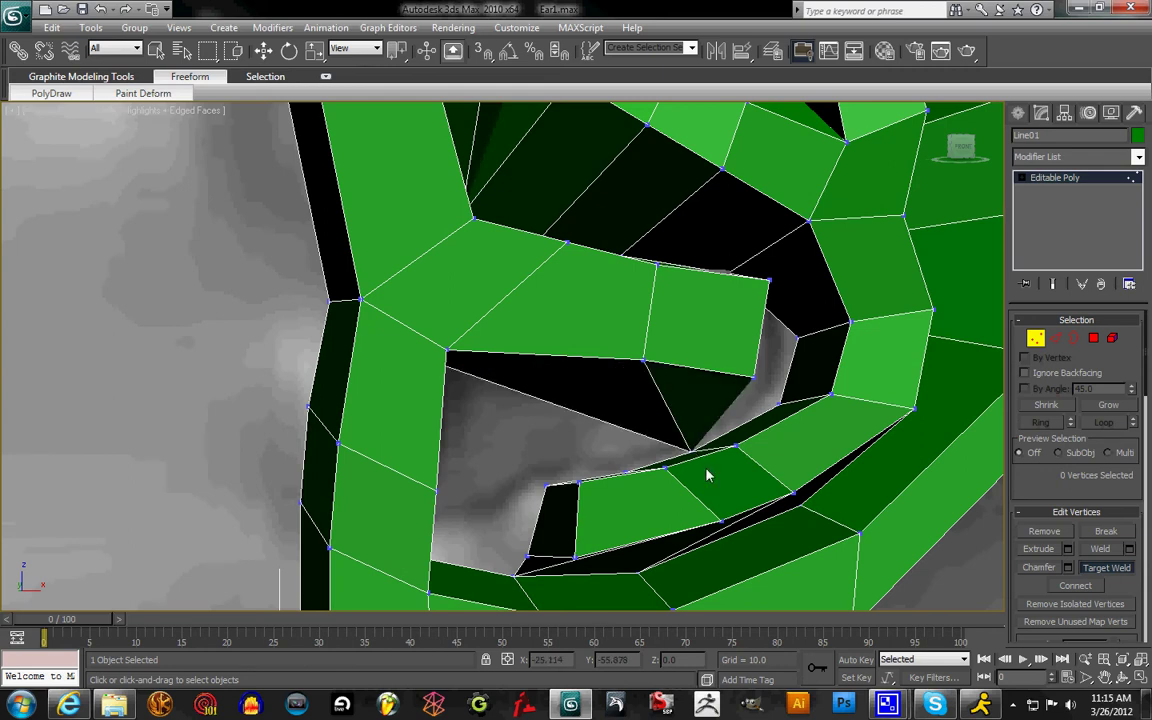
{"action": "left_click_drag", "start_coordinate": [956, 140], "coordinate": [893, 151]}
{"action": "middle_click_drag", "start_coordinate": [895, 156], "coordinate": [8, 160], "text": "alt"}
{"action": "middle_click_drag", "start_coordinate": [43, 155], "coordinate": [245, 140], "text": "alt"}
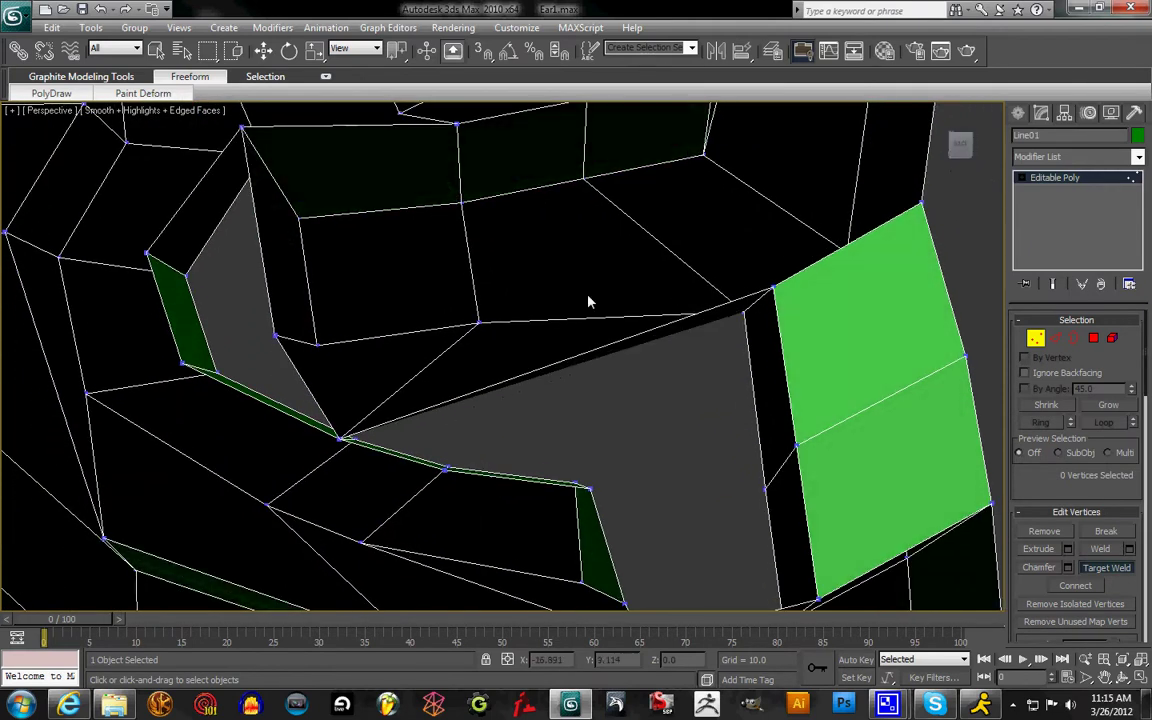
{"action": "left_click", "coordinate": [274, 336]}
{"action": "left_click", "coordinate": [183, 365]}
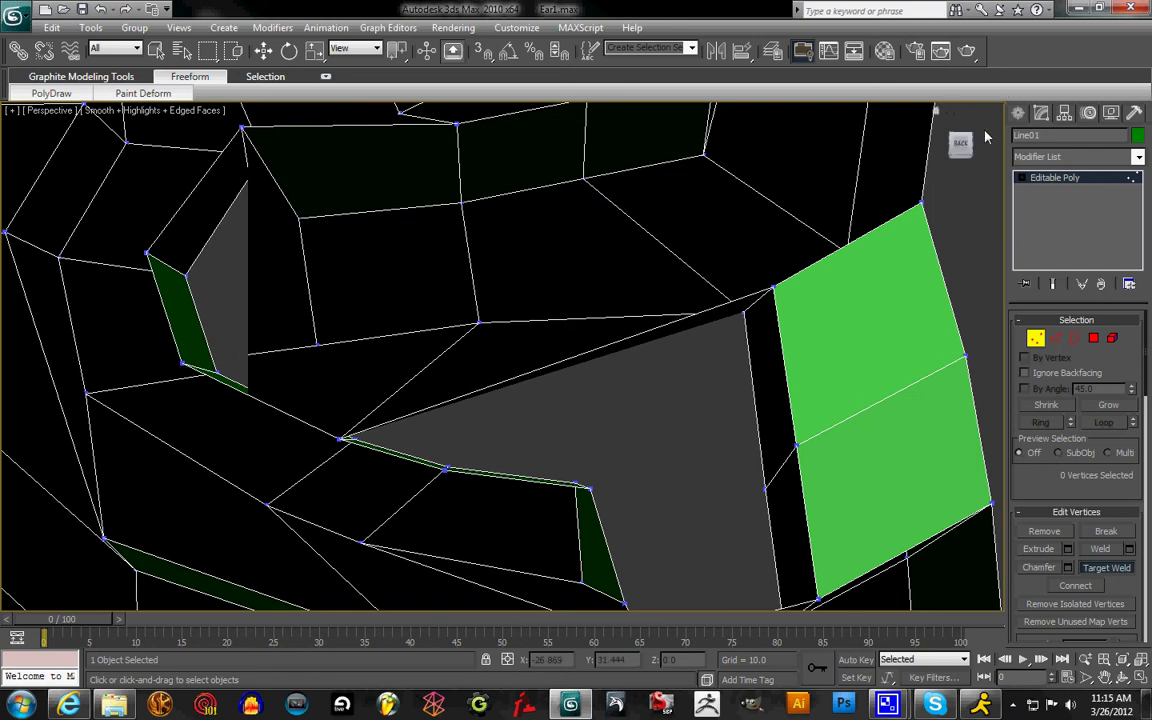
{"action": "middle_click_drag", "start_coordinate": [867, 128], "coordinate": [960, 143], "text": "alt"}
{"action": "key", "text": "ctrl+z"}
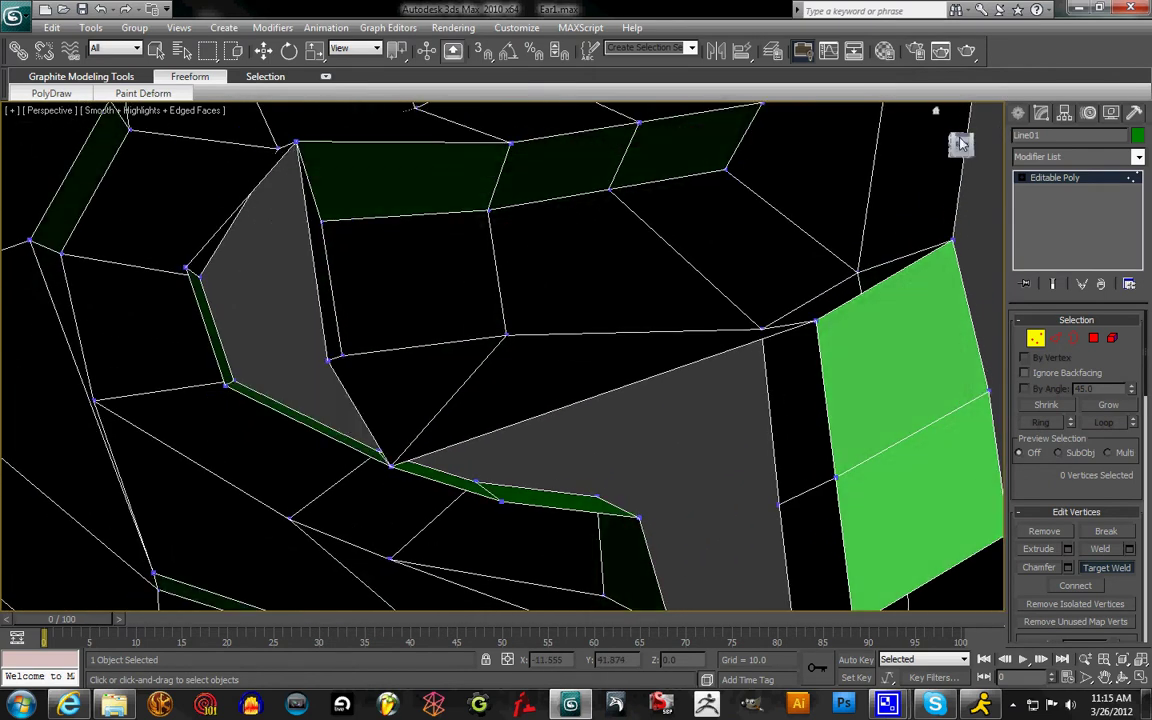
{"action": "key", "text": "ctrl+z"}
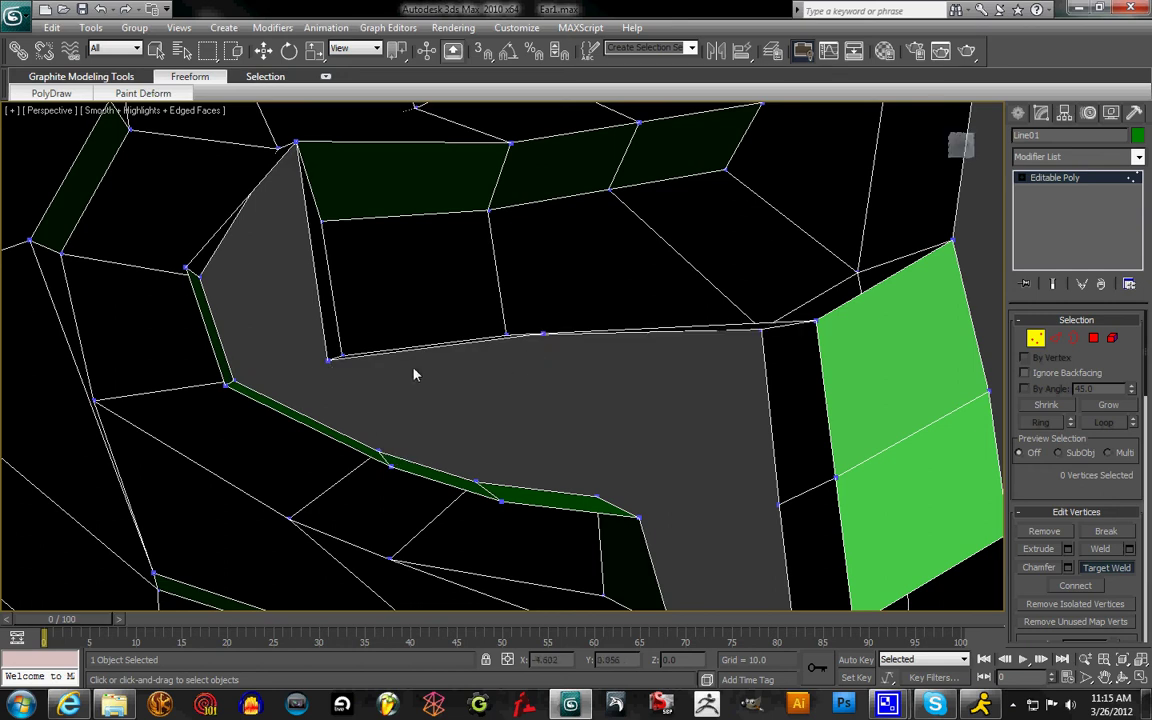
{"action": "left_click", "coordinate": [226, 383]}
{"action": "right_click", "coordinate": [331, 362]}
{"action": "right_click", "coordinate": [307, 362]}
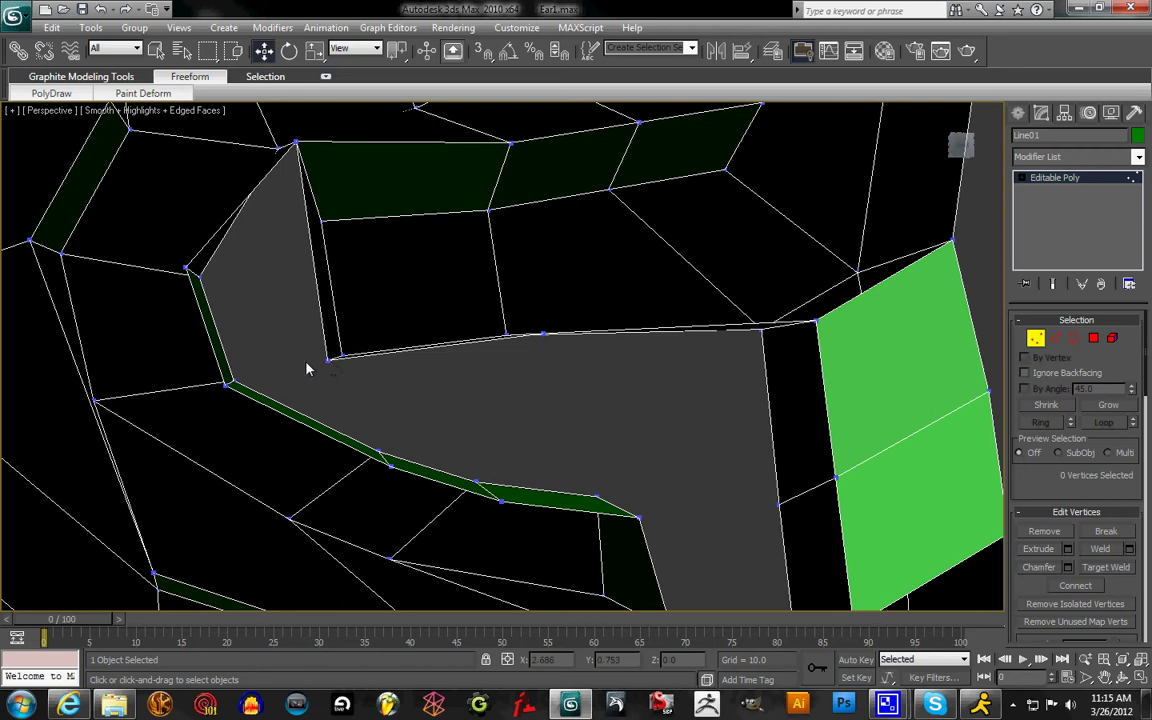
{"action": "left_click", "coordinate": [187, 268]}
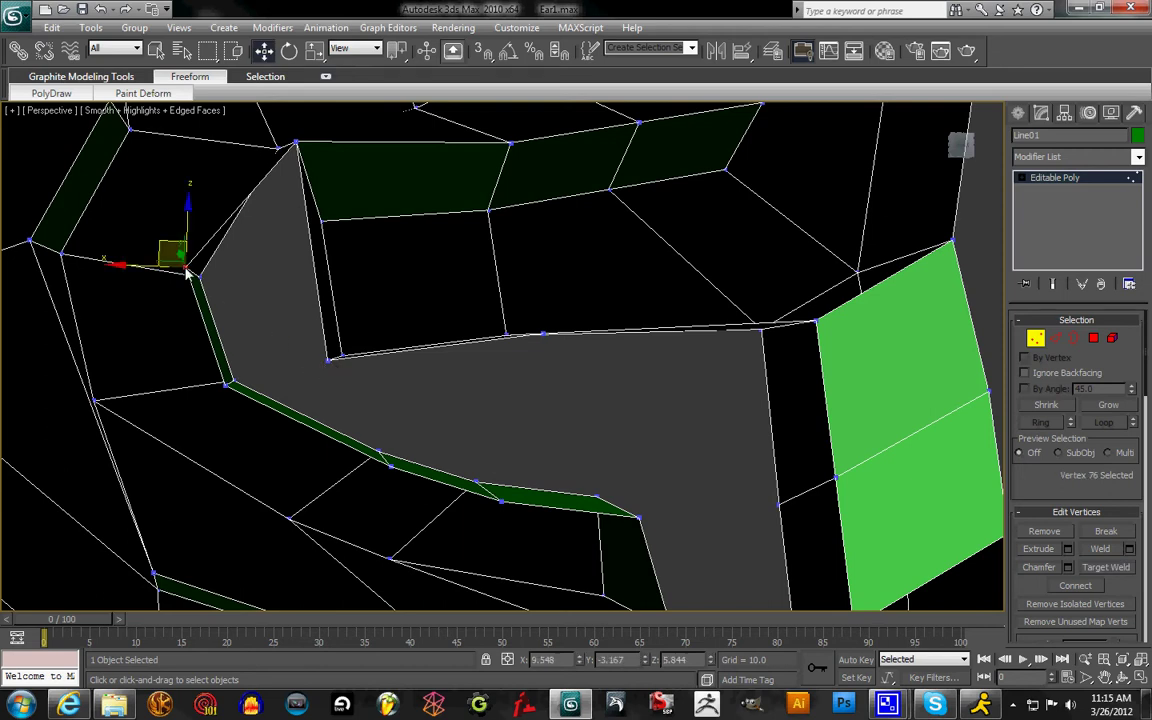
{"action": "right_click", "coordinate": [262, 339]}
{"action": "left_click", "coordinate": [638, 452]}
{"action": "left_click", "coordinate": [981, 593]}
- Target-weld the back vertex at the inner ridge's upper bend onto the lower back corner vertex at the strip's end
{"action": "left_click", "coordinate": [1112, 567]}
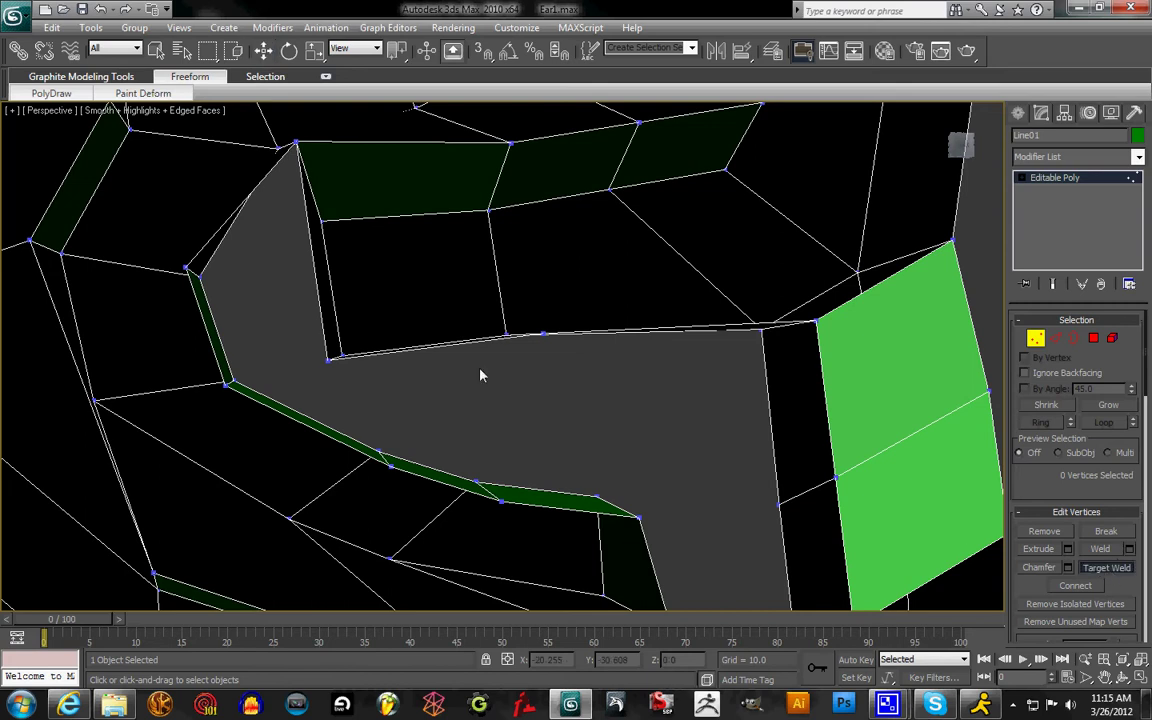
{"action": "left_click", "coordinate": [187, 268]}
{"action": "left_click", "coordinate": [327, 361]}
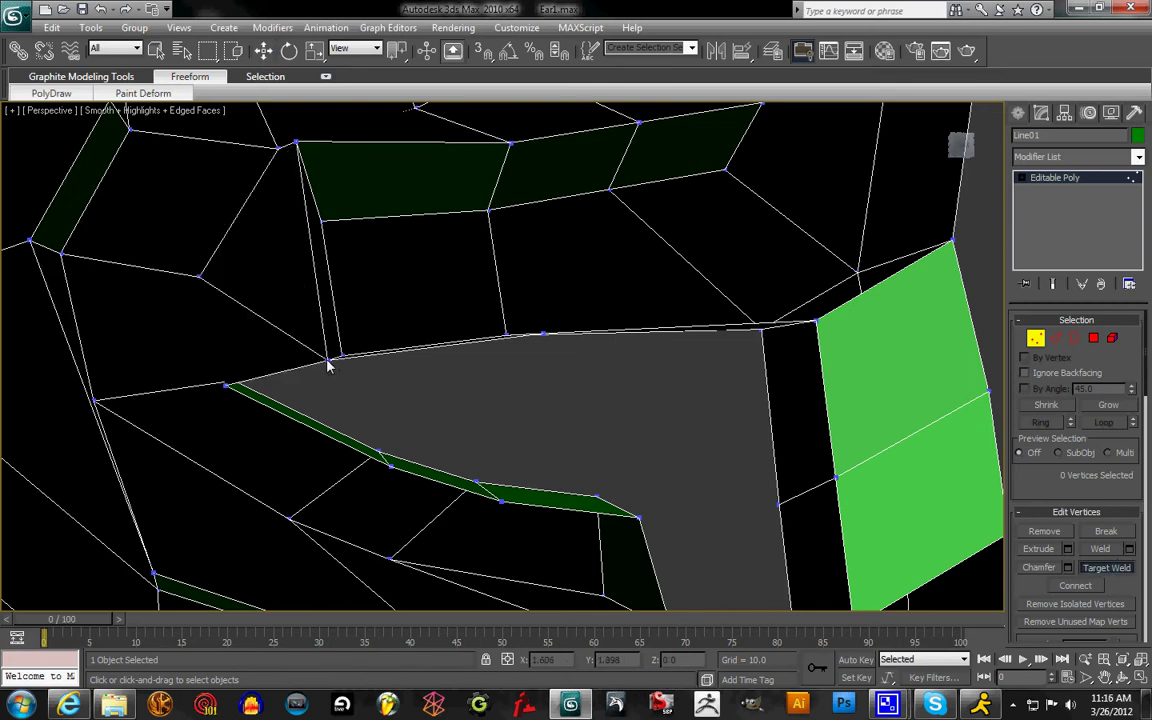
- Try target-welding the inner ridge's next back vertex onto the middle vertex of the strip's lower back edge, and undo the ridge welds
{"action": "left_click", "coordinate": [226, 388]}
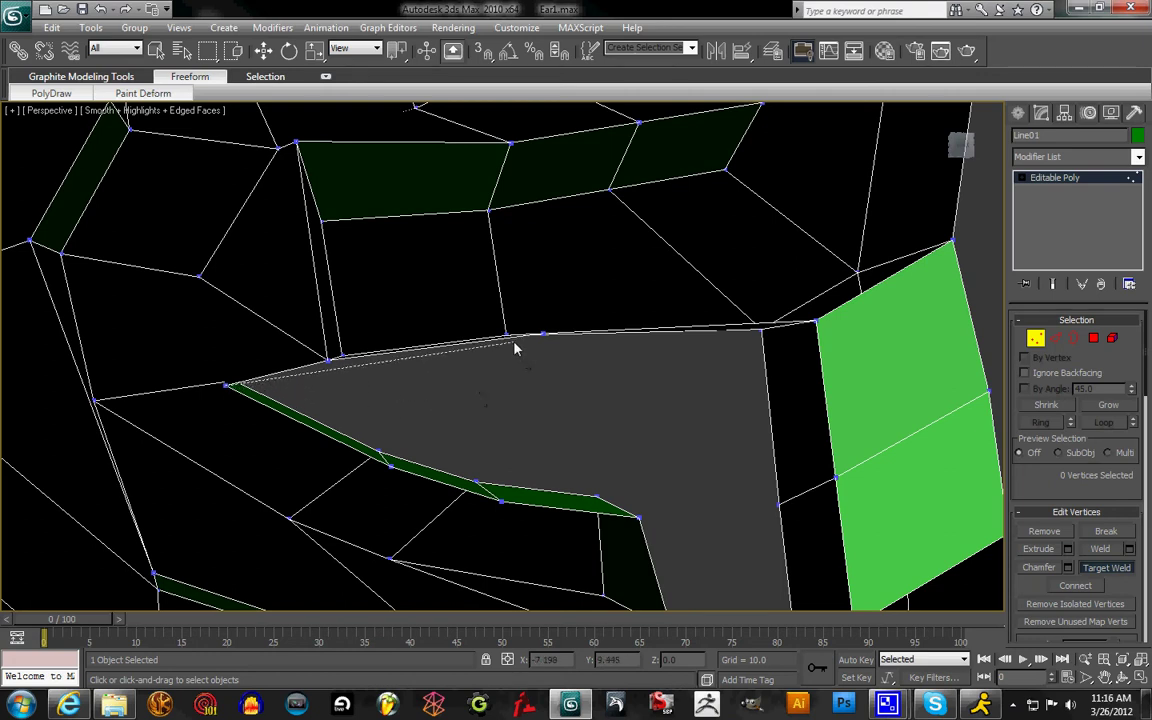
{"action": "left_click", "coordinate": [541, 336]}
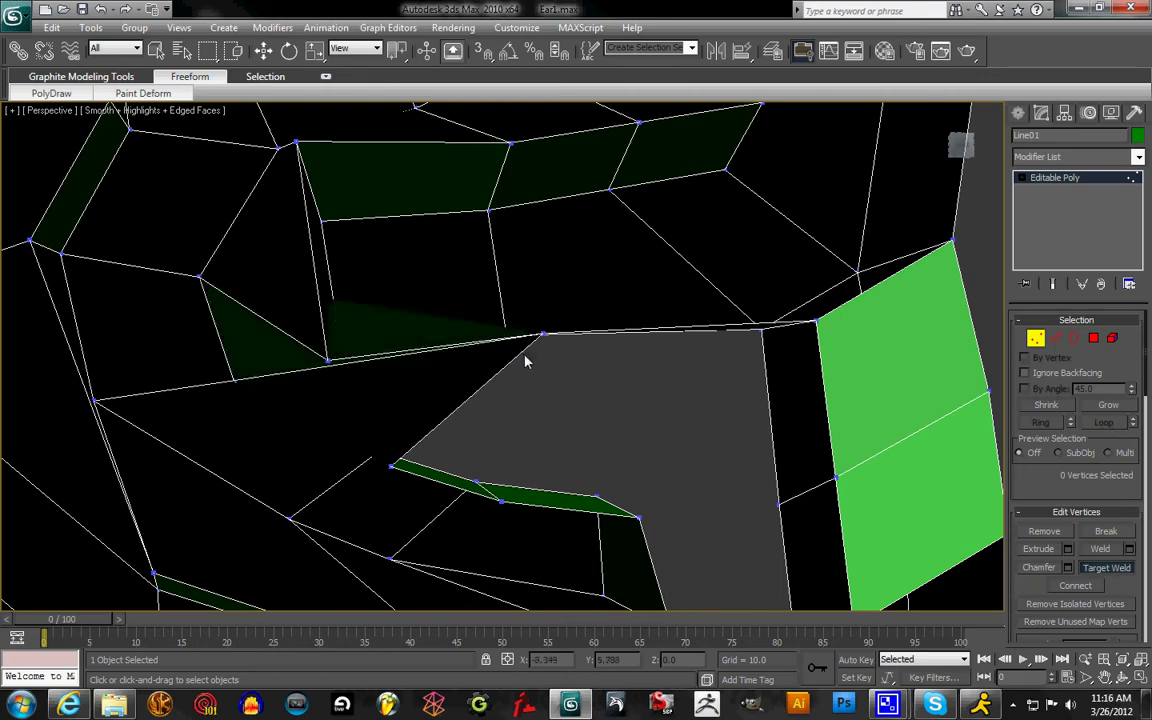
{"action": "key", "text": "z"}
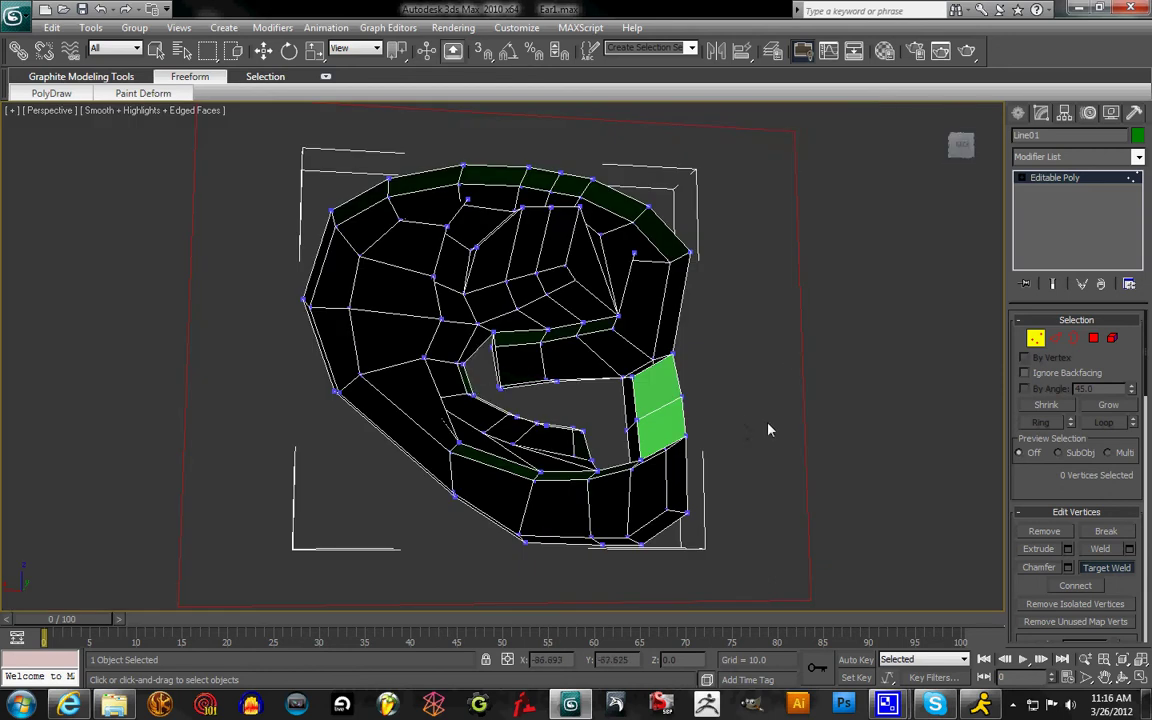
- Delete the two polygons closing the back of the outer rim's side section beside the opening
{"action": "scroll", "coordinate": [728, 452], "scroll_direction": "up", "scroll_amount": 6}
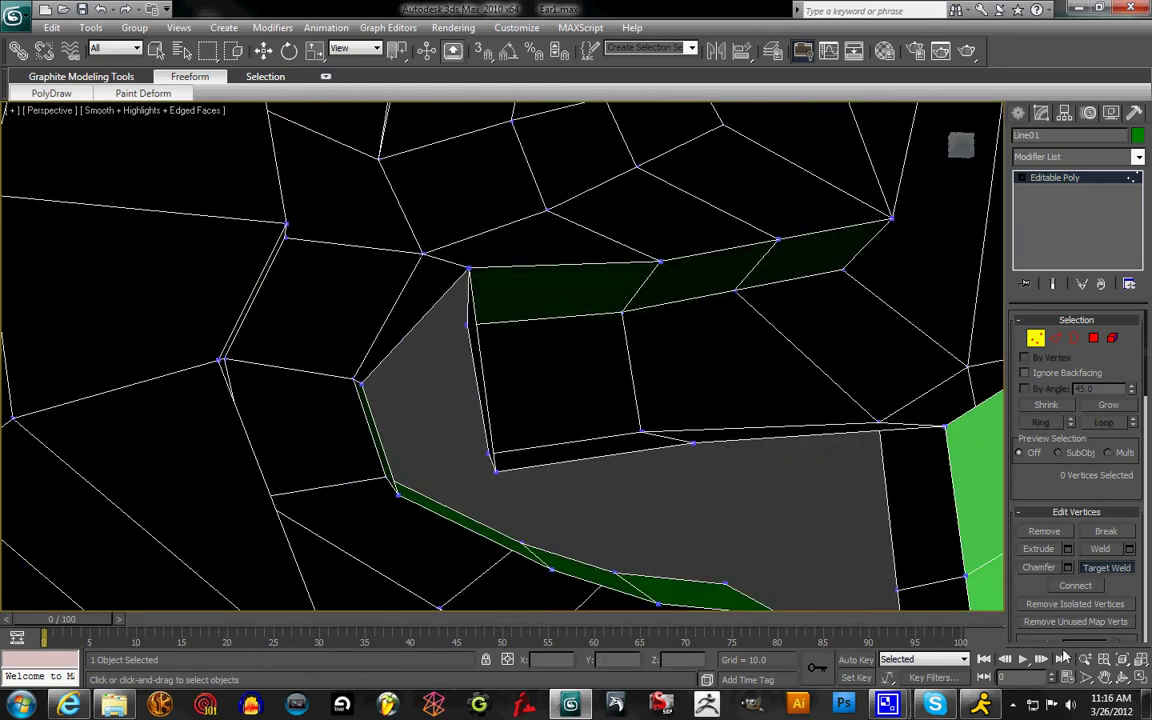
{"action": "middle_click_drag", "start_coordinate": [722, 450], "coordinate": [473, 405]}
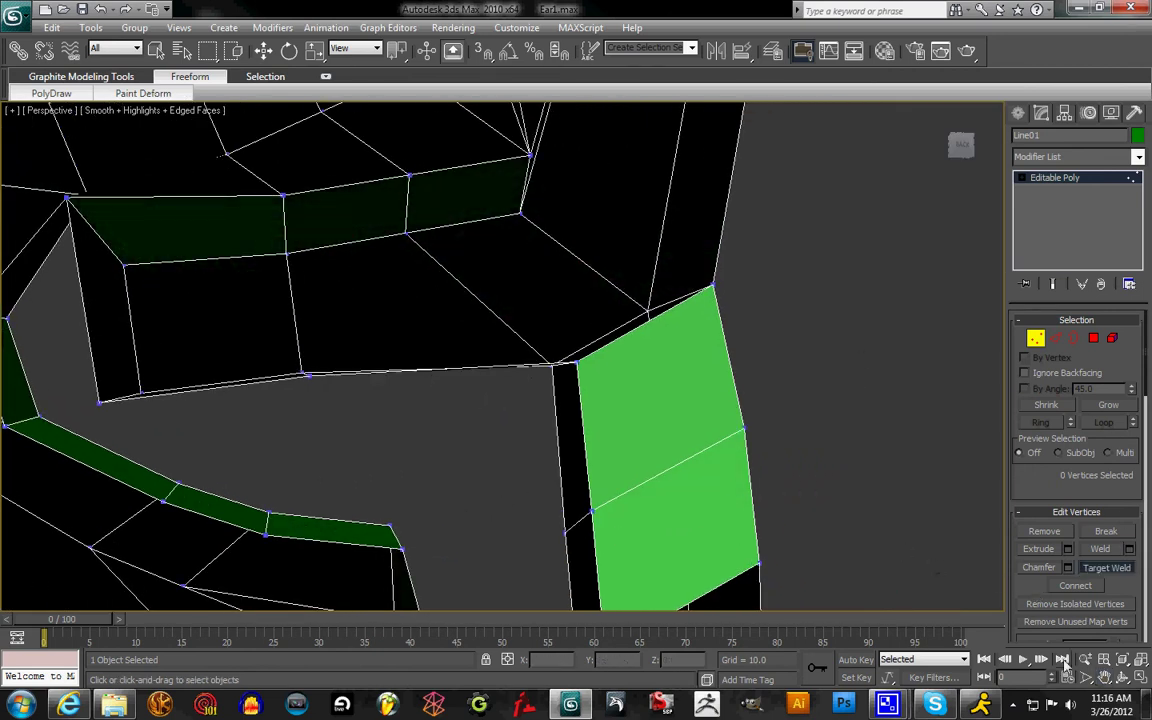
{"action": "middle_click_drag", "start_coordinate": [622, 553], "coordinate": [524, 380]}
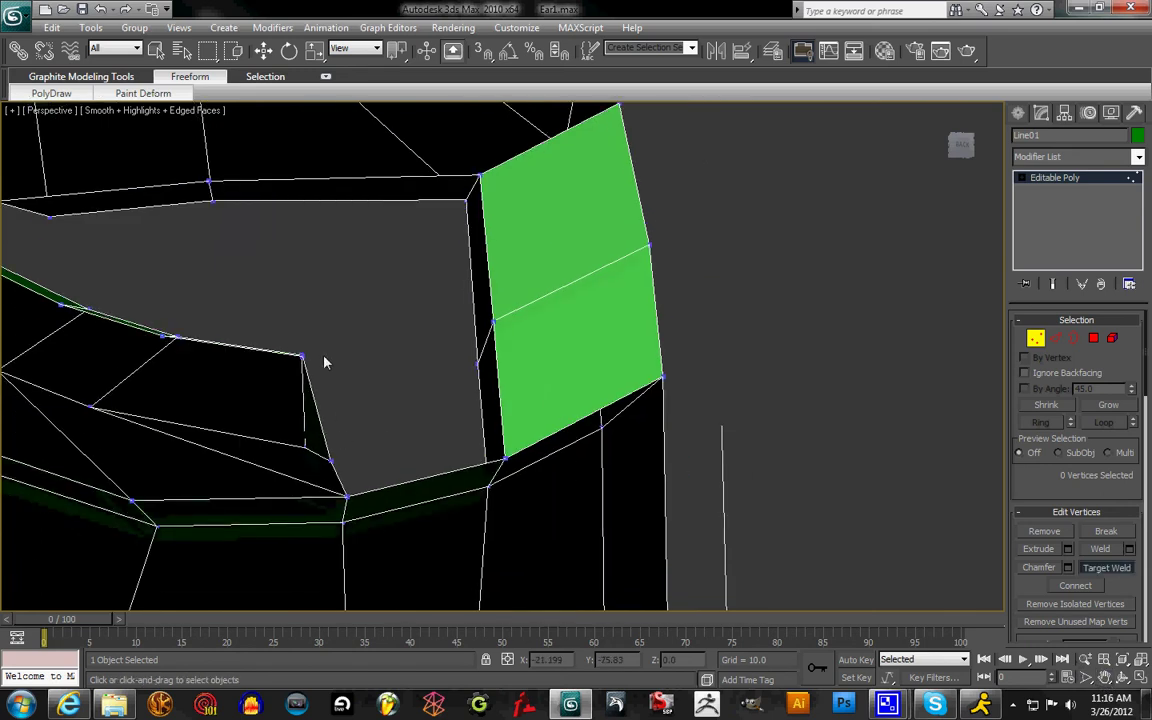
{"action": "left_click_drag", "start_coordinate": [948, 148], "coordinate": [949, 176]}
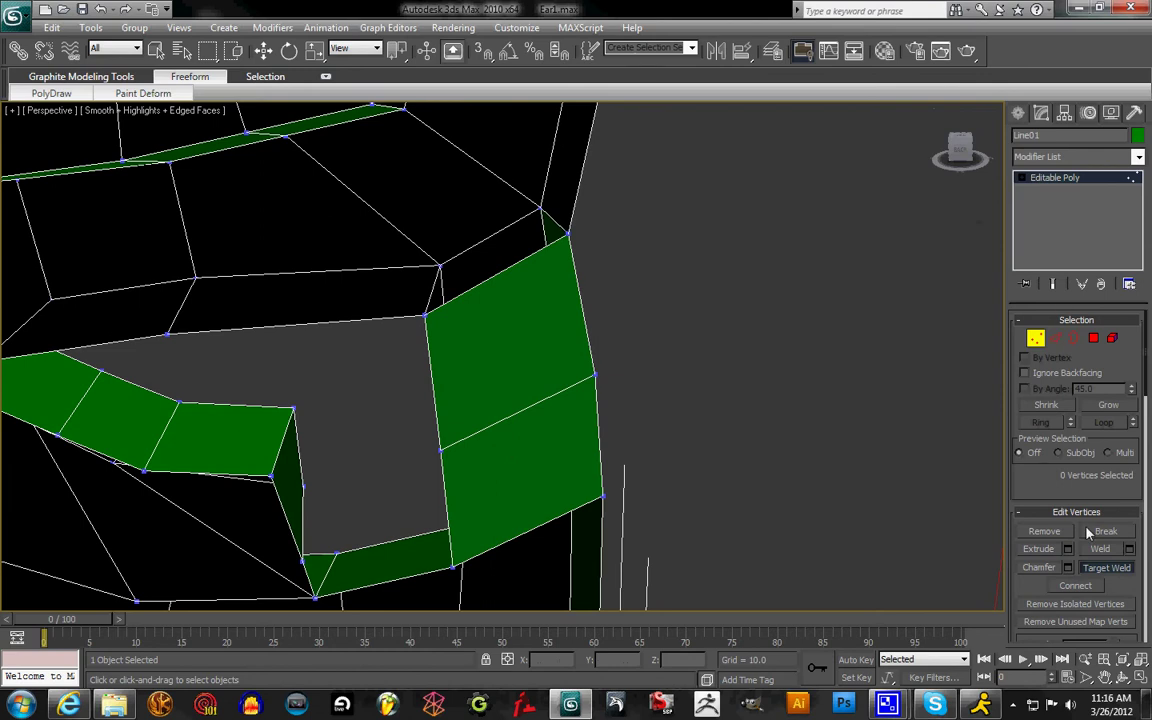
{"action": "left_click", "coordinate": [1094, 338]}
{"action": "left_click", "coordinate": [465, 465]}
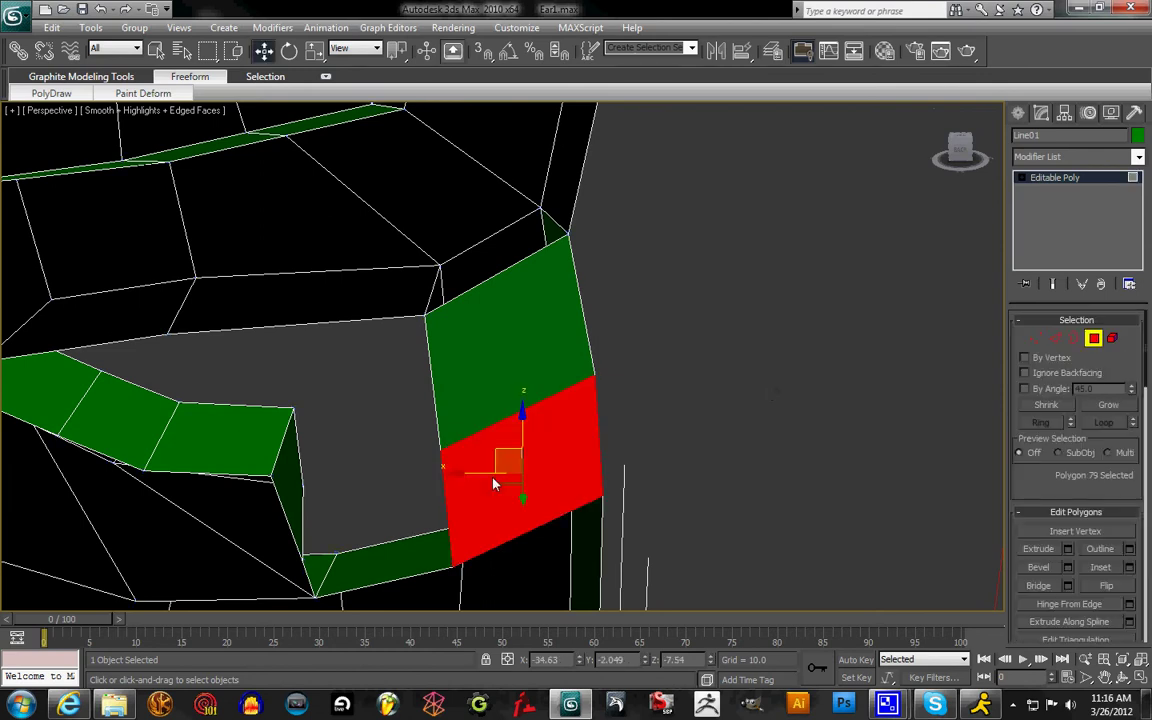
{"action": "left_click", "coordinate": [476, 355], "text": "ctrl"}
{"action": "key", "text": "Delete"}
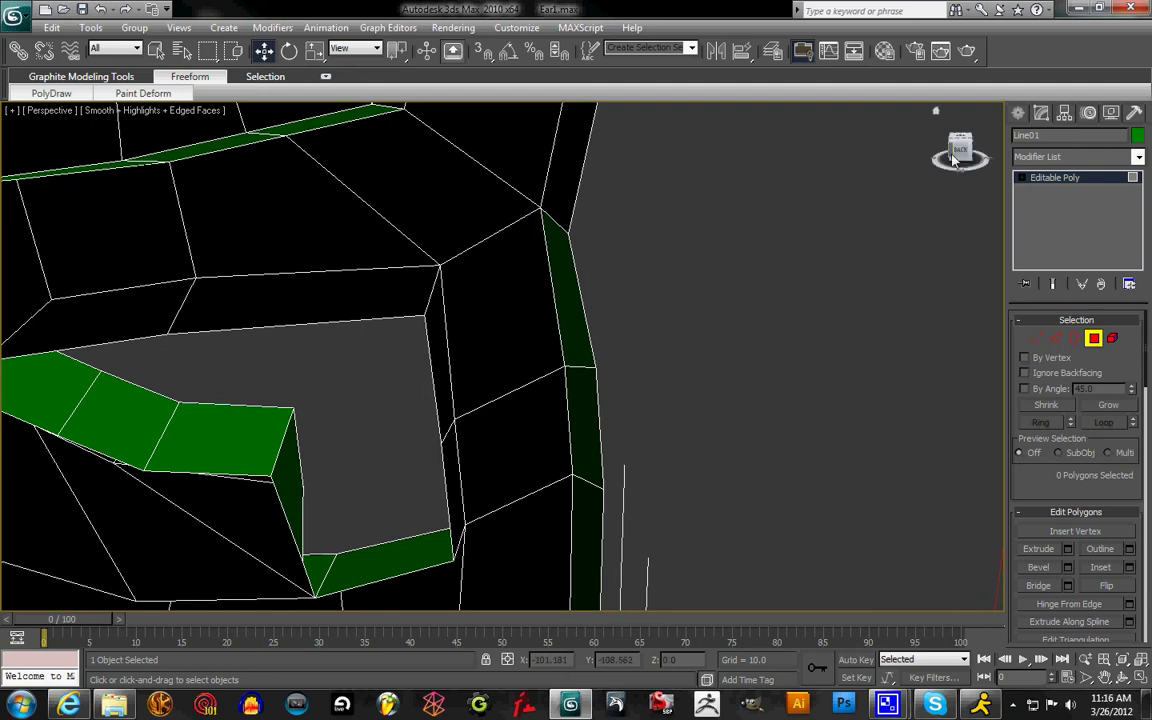
- Delete the end-cap polygon at the free end of the inner ridge
{"action": "left_click_drag", "start_coordinate": [966, 151], "coordinate": [900, 159]}
{"action": "left_click", "coordinate": [220, 457]}
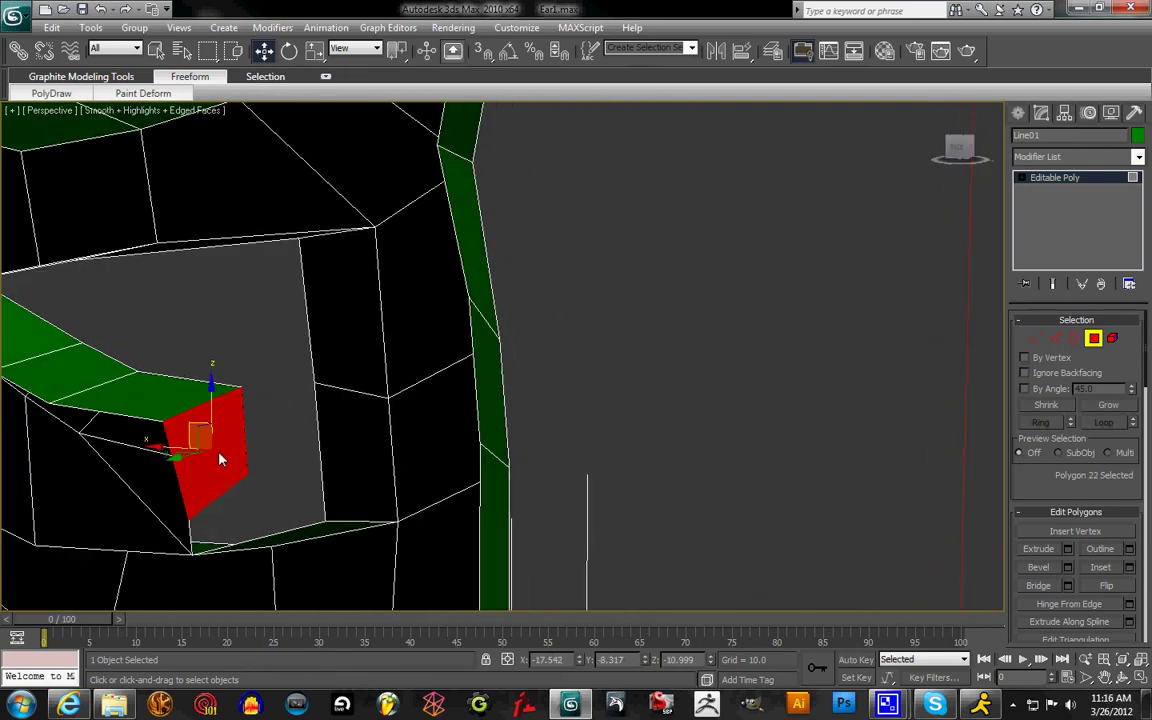
{"action": "key", "text": "Delete"}
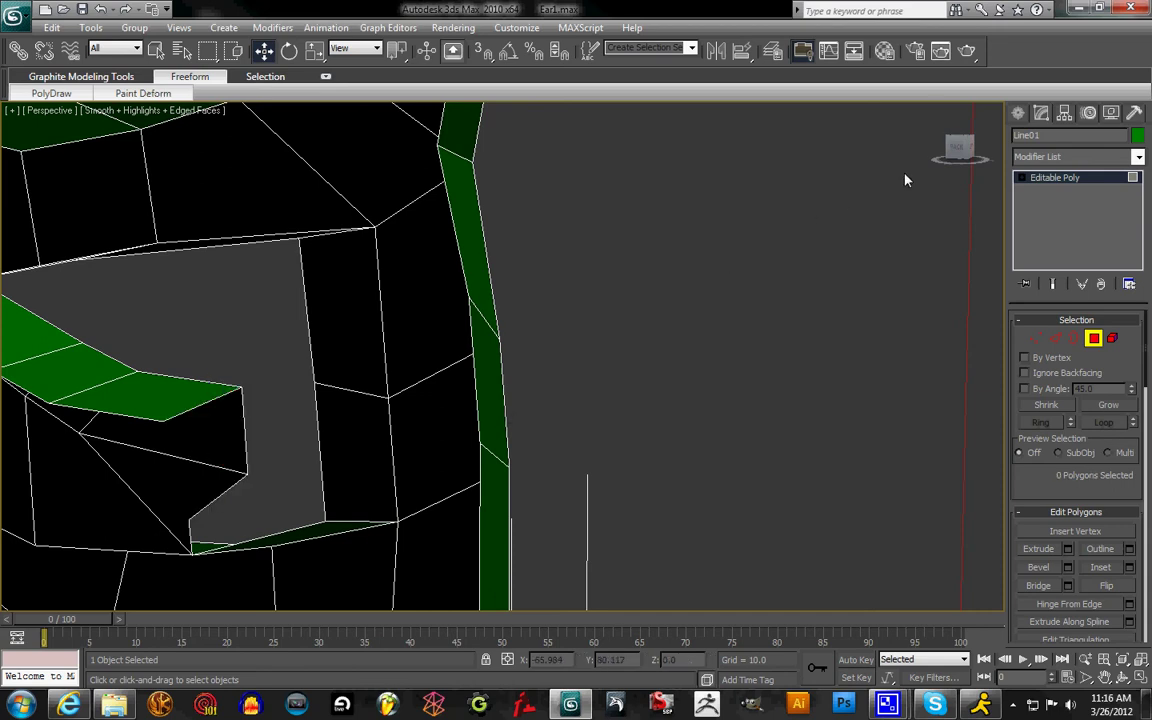
- Delete the lower of the two inner wall polygons on the outer rim's side section, facing the ridge's open end
{"action": "left_click", "coordinate": [956, 147]}
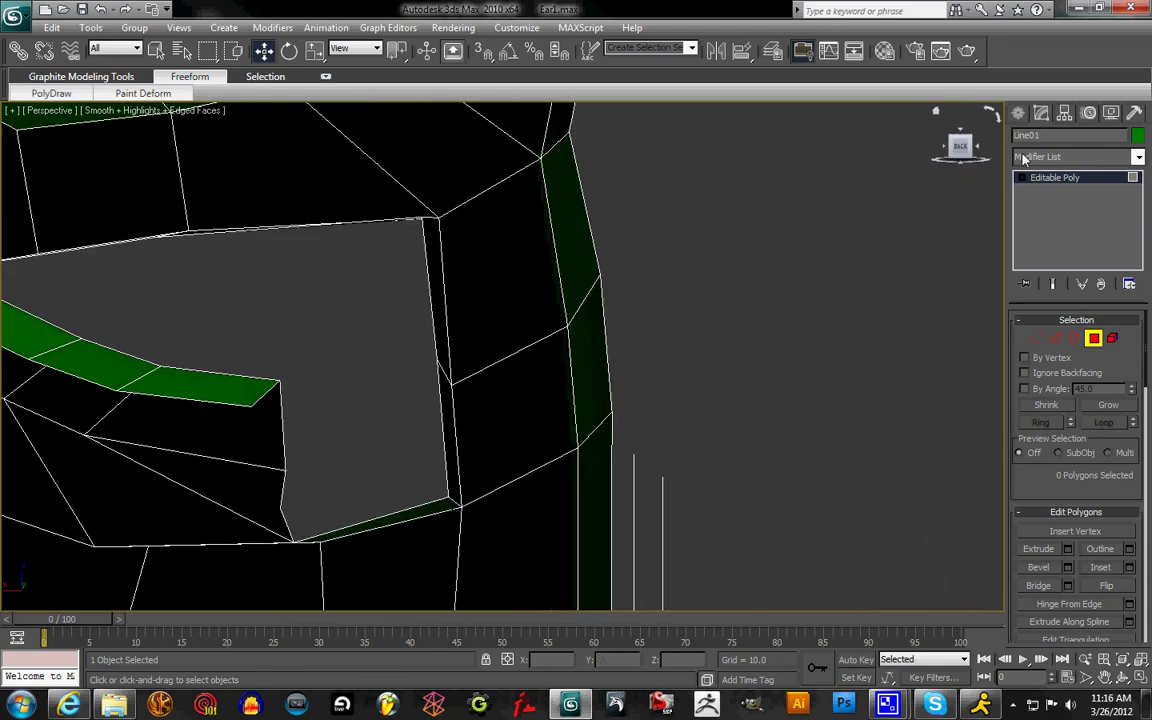
{"action": "left_click_drag", "start_coordinate": [958, 150], "coordinate": [900, 213]}
{"action": "left_click", "coordinate": [548, 440]}
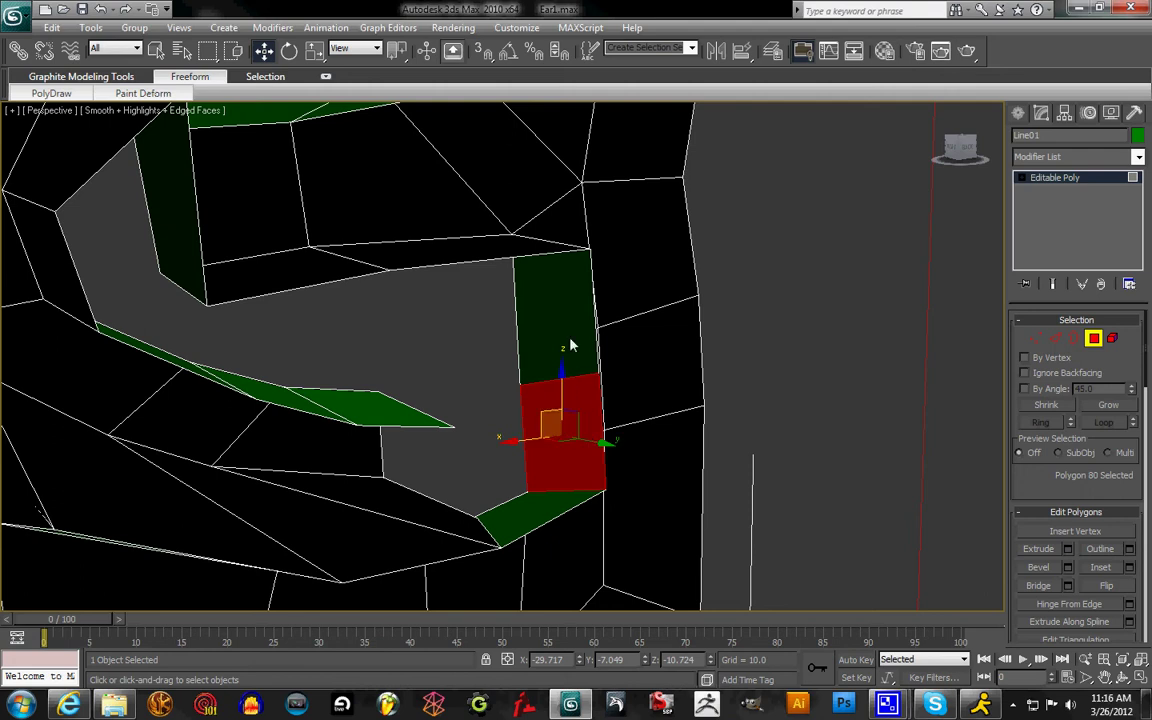
{"action": "key", "text": "Delete"}
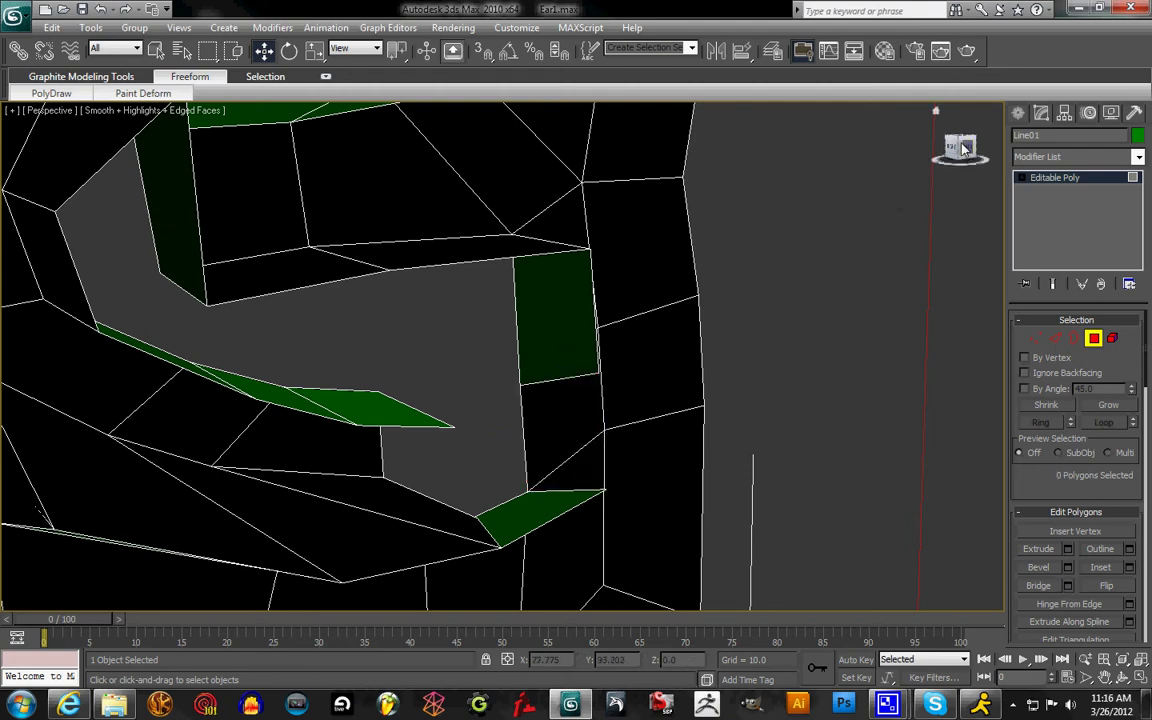
- Target-weld the back vertex below the inner ridge's open end onto the back corner vertex at the rim's lower inner corner
{"action": "left_click_drag", "start_coordinate": [962, 143], "coordinate": [910, 159]}
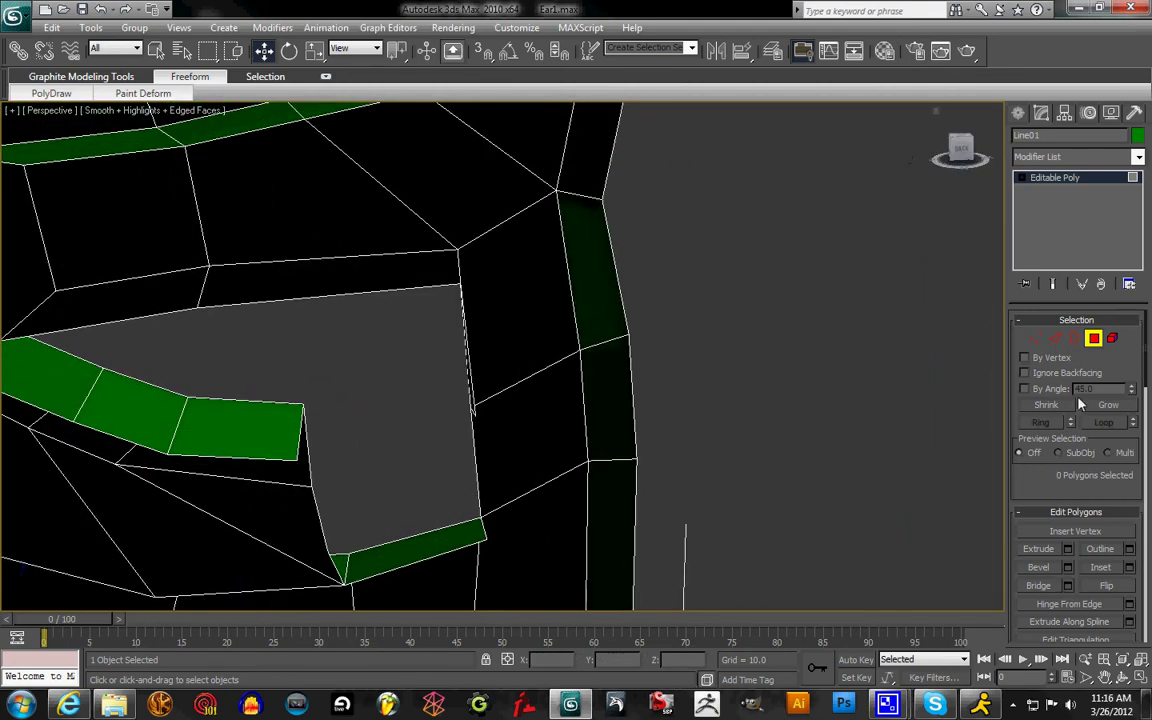
{"action": "left_click", "coordinate": [1033, 341]}
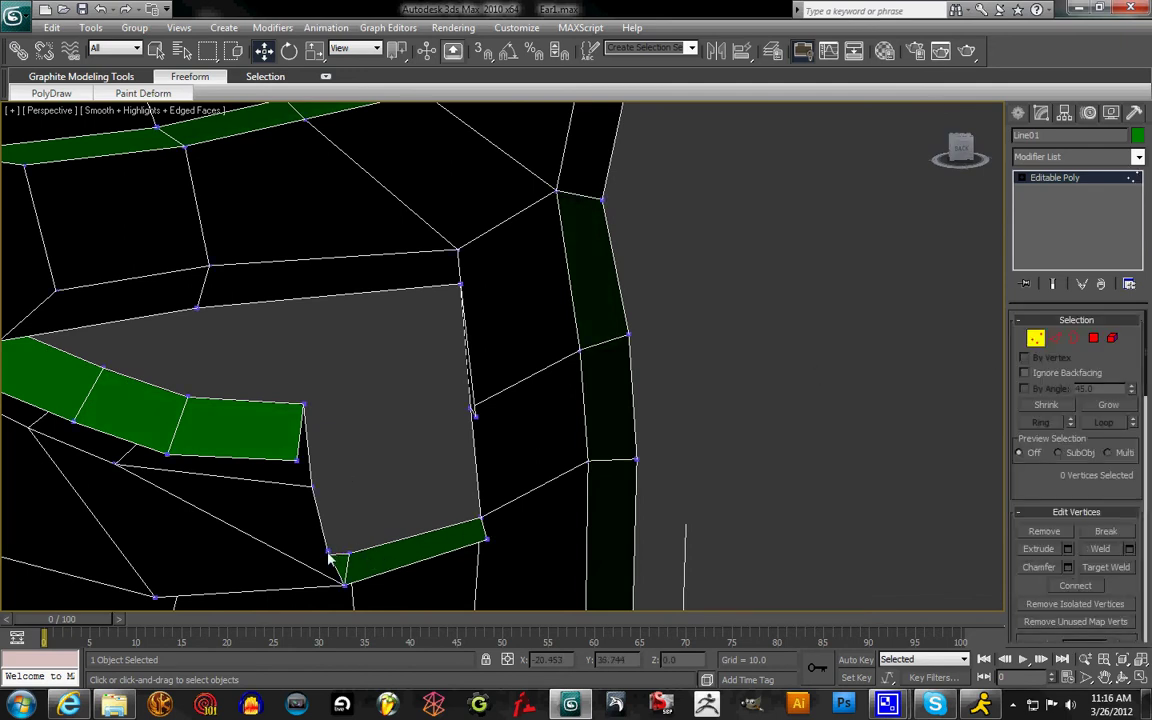
{"action": "left_click", "coordinate": [1105, 567]}
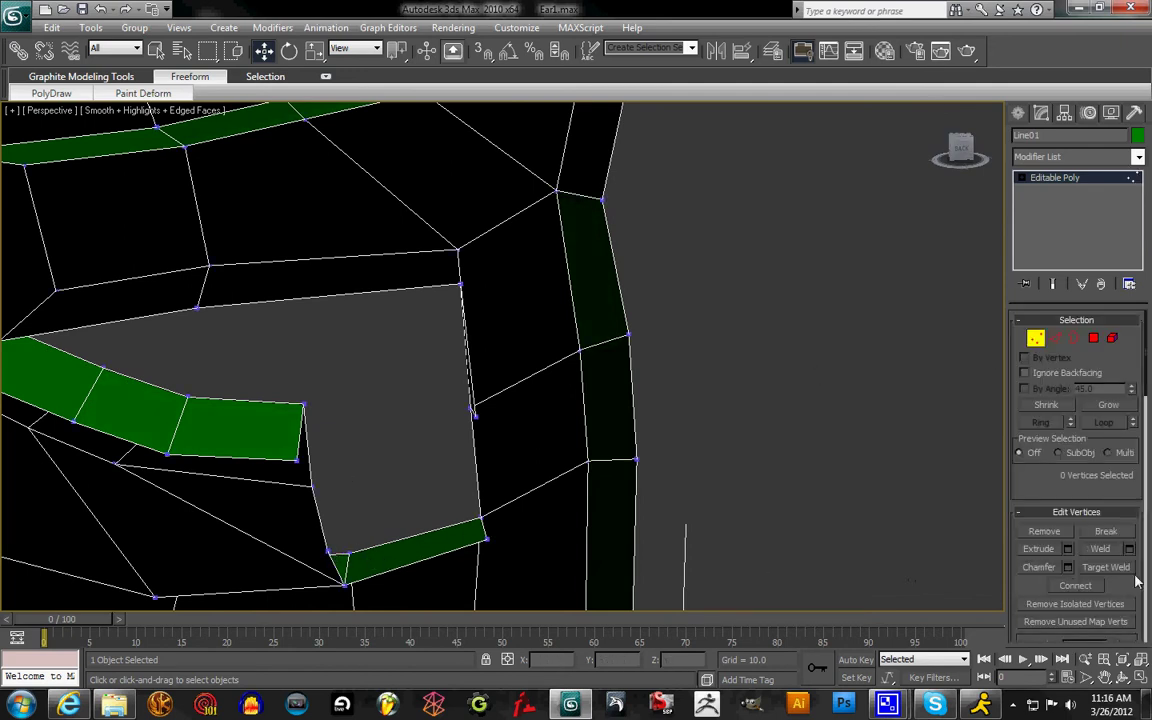
{"action": "left_click", "coordinate": [330, 556]}
{"action": "left_click", "coordinate": [487, 541]}
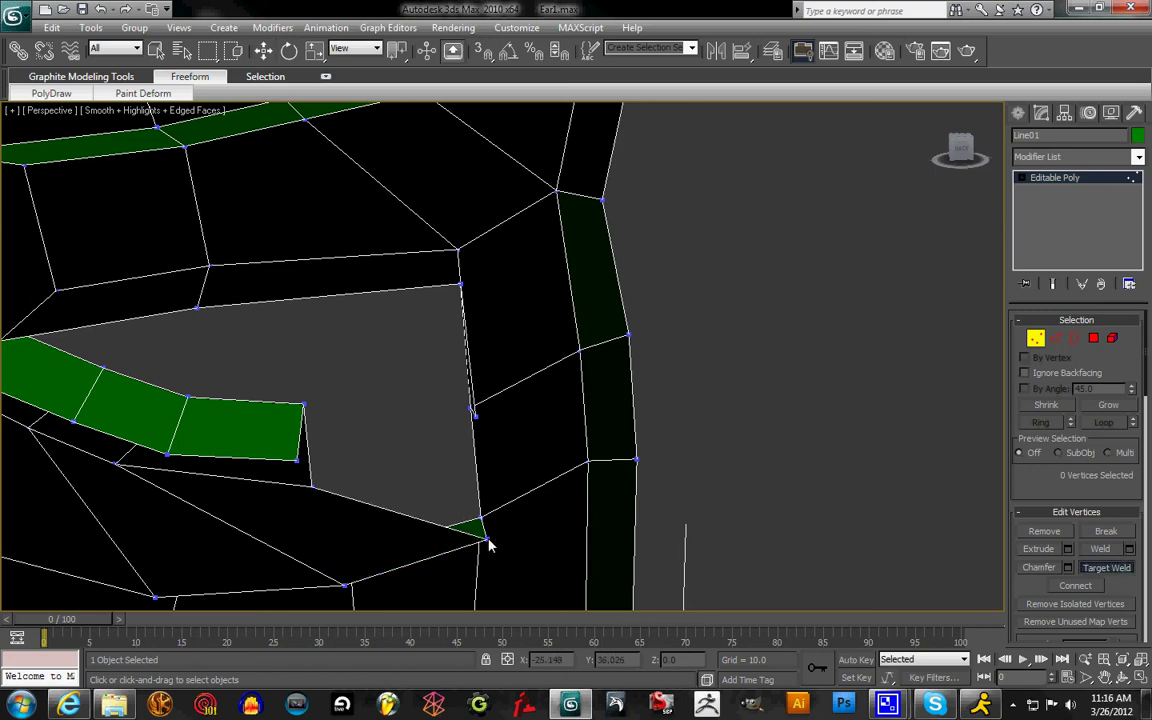
{"action": "left_click", "coordinate": [313, 487]}
{"action": "key", "text": "w"}
- Target-weld the ridge end's lower and upper front vertices onto the lower corner and middle vertices of the rim's inner edge
{"action": "left_click_drag", "start_coordinate": [960, 152], "coordinate": [685, 135]}
{"action": "middle_click_drag", "start_coordinate": [686, 141], "coordinate": [627, 121], "text": "alt"}
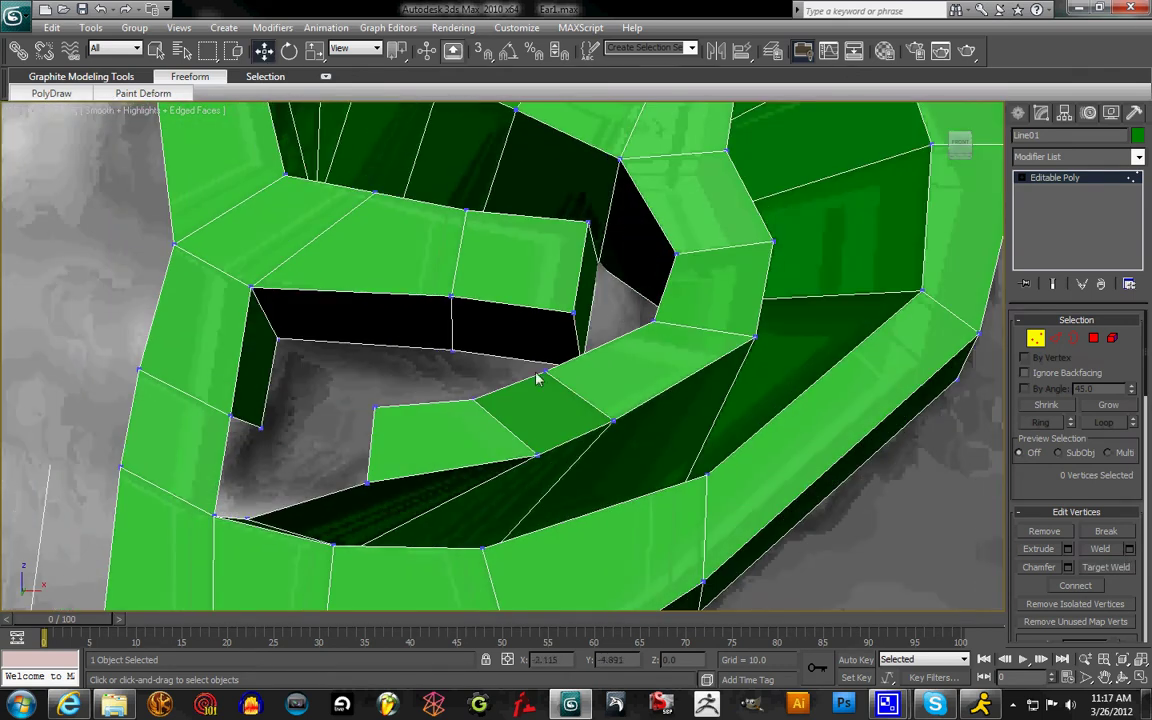
{"action": "left_click", "coordinate": [369, 486]}
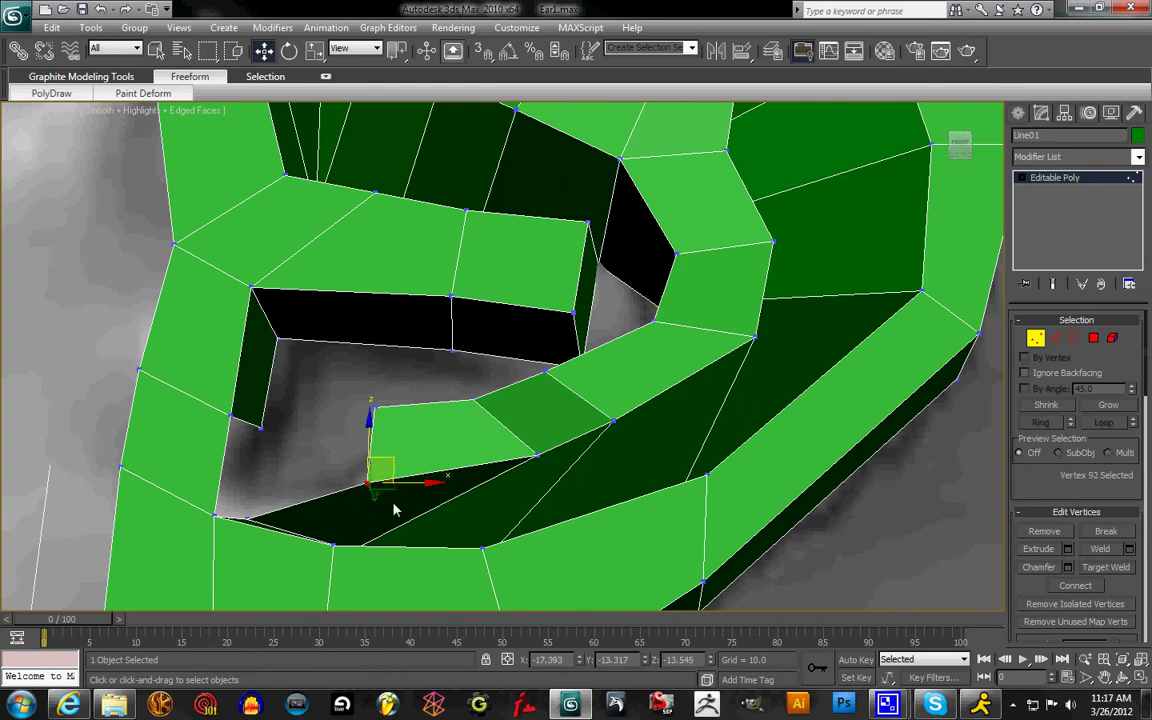
{"action": "left_click", "coordinate": [896, 584]}
{"action": "left_click", "coordinate": [1109, 567]}
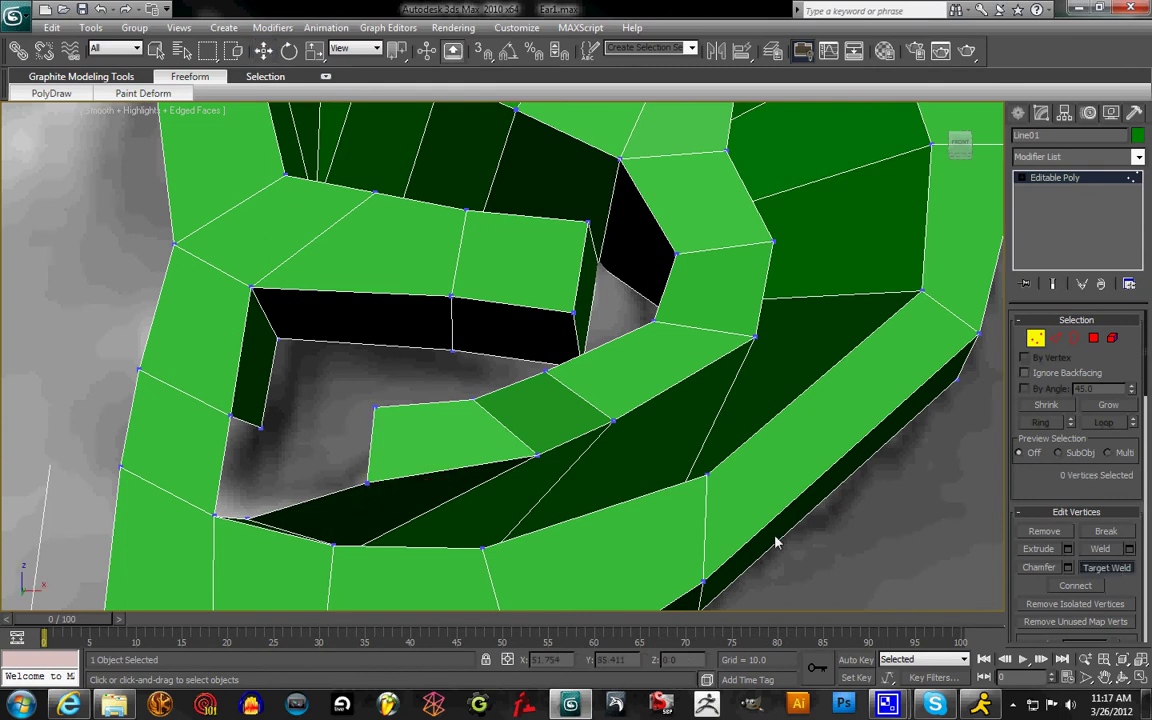
{"action": "left_click", "coordinate": [369, 484]}
{"action": "left_click", "coordinate": [215, 518]}
{"action": "left_click", "coordinate": [374, 410]}
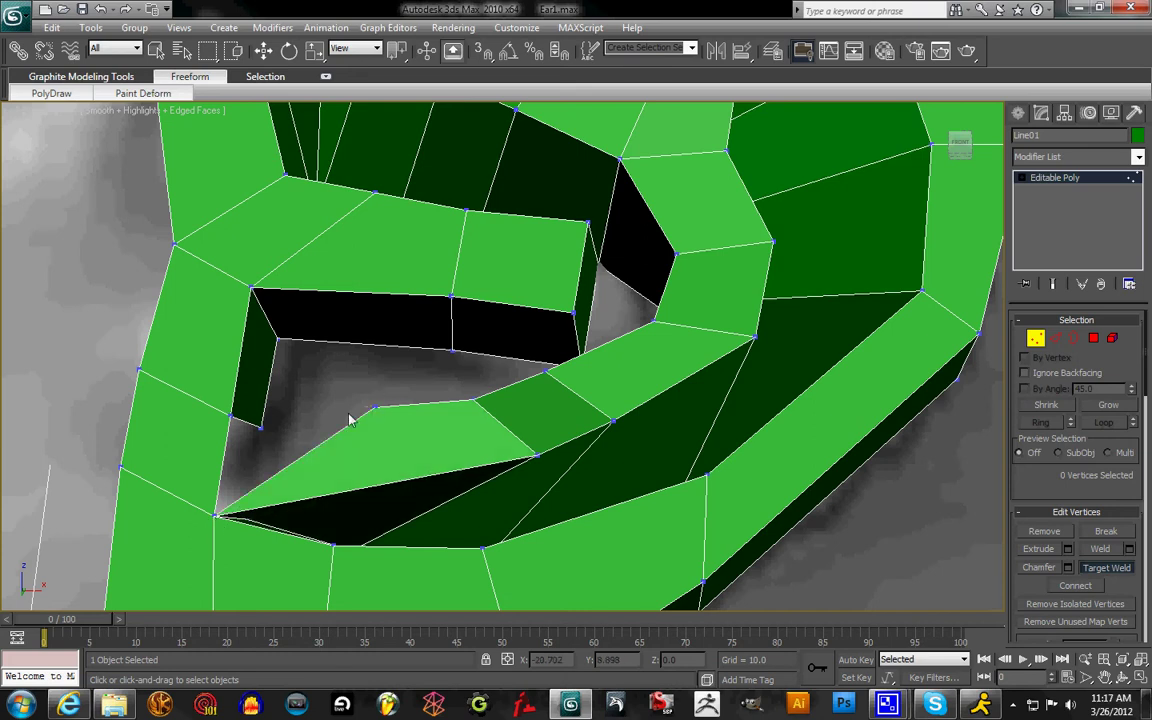
{"action": "left_click", "coordinate": [233, 417]}
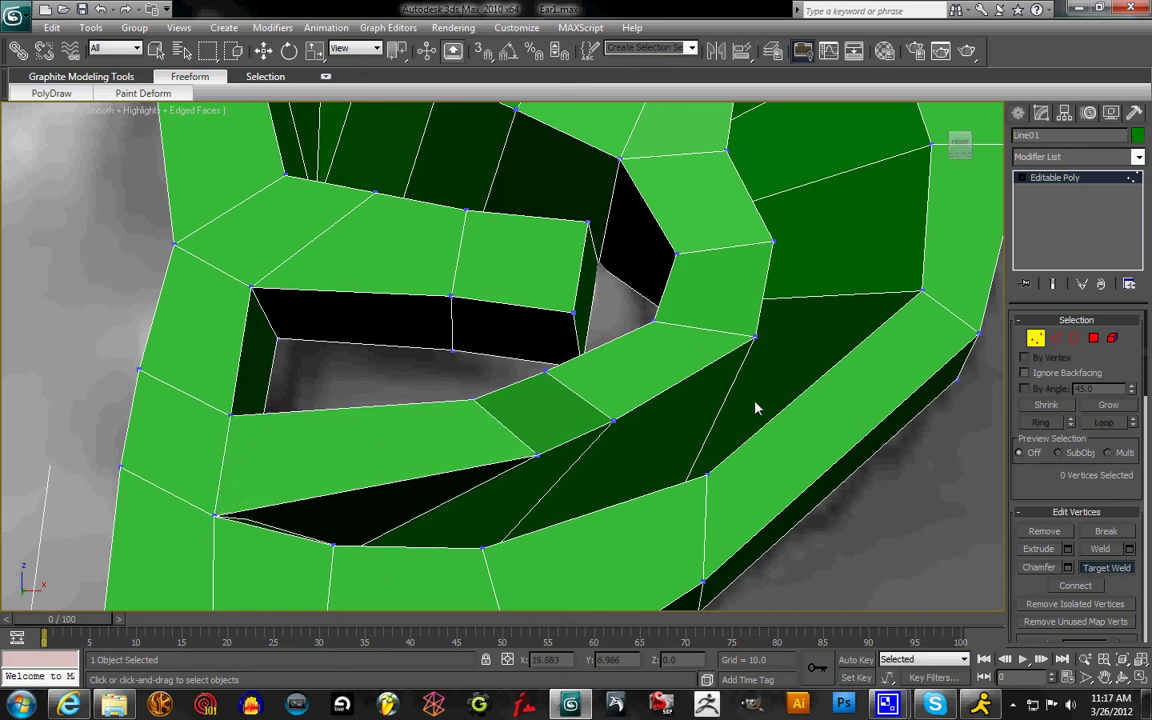
- Target-weld the inner ridge's loose back end vertex onto the lower back vertex of the rim's remaining inner wall
{"action": "left_click_drag", "start_coordinate": [966, 148], "coordinate": [662, 184]}
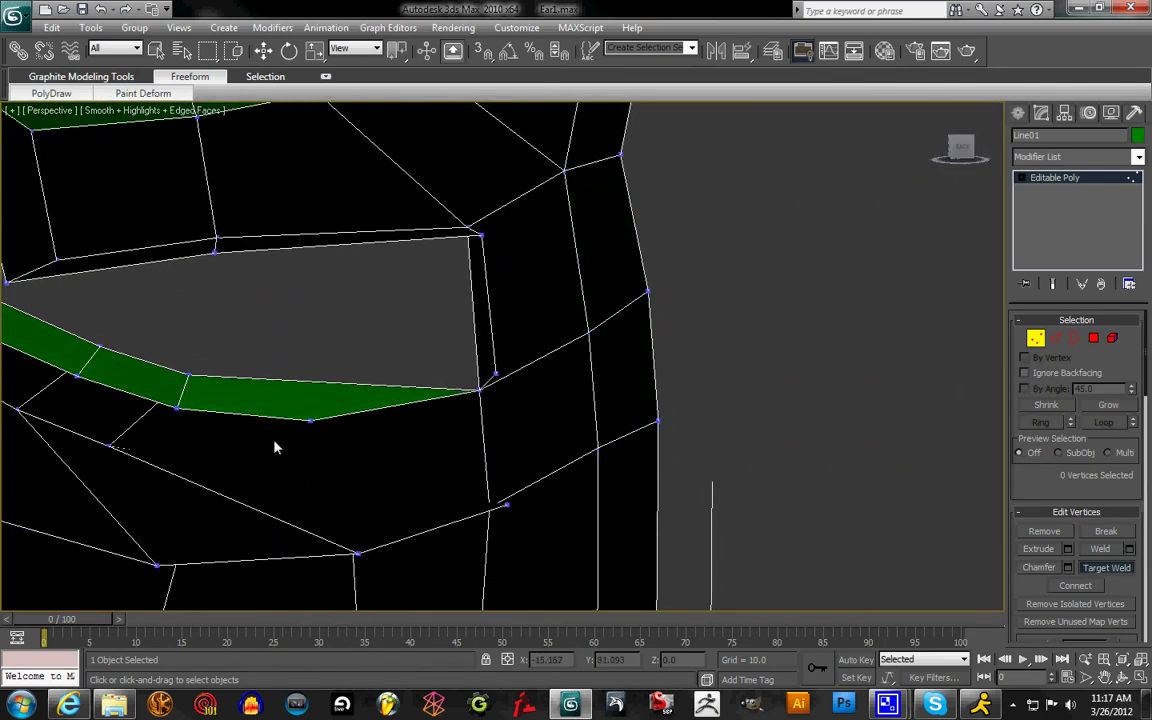
{"action": "left_click", "coordinate": [309, 423]}
{"action": "left_click", "coordinate": [496, 377]}
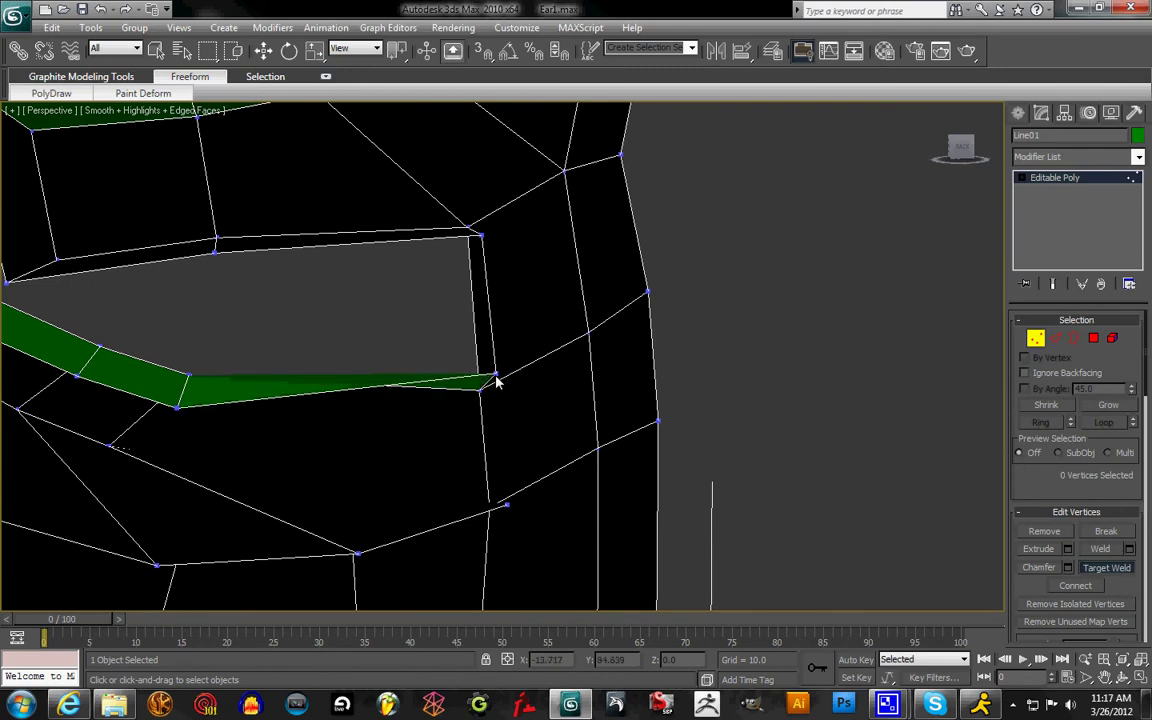
- Target-weld the strip's middle lower back vertex onto the ridge's back edge, and the strip's rim-side back corner onto the wall vertex below
{"action": "mouse_move", "coordinate": [965, 158]}
{"action": "left_mouse_down"}
{"action": "mouse_move", "coordinate": [946, 139]}
{"action": "mouse_move", "coordinate": [964, 158]}
{"action": "mouse_move", "coordinate": [1001, 148]}
{"action": "mouse_move", "coordinate": [981, 148]}
{"action": "left_mouse_up"}
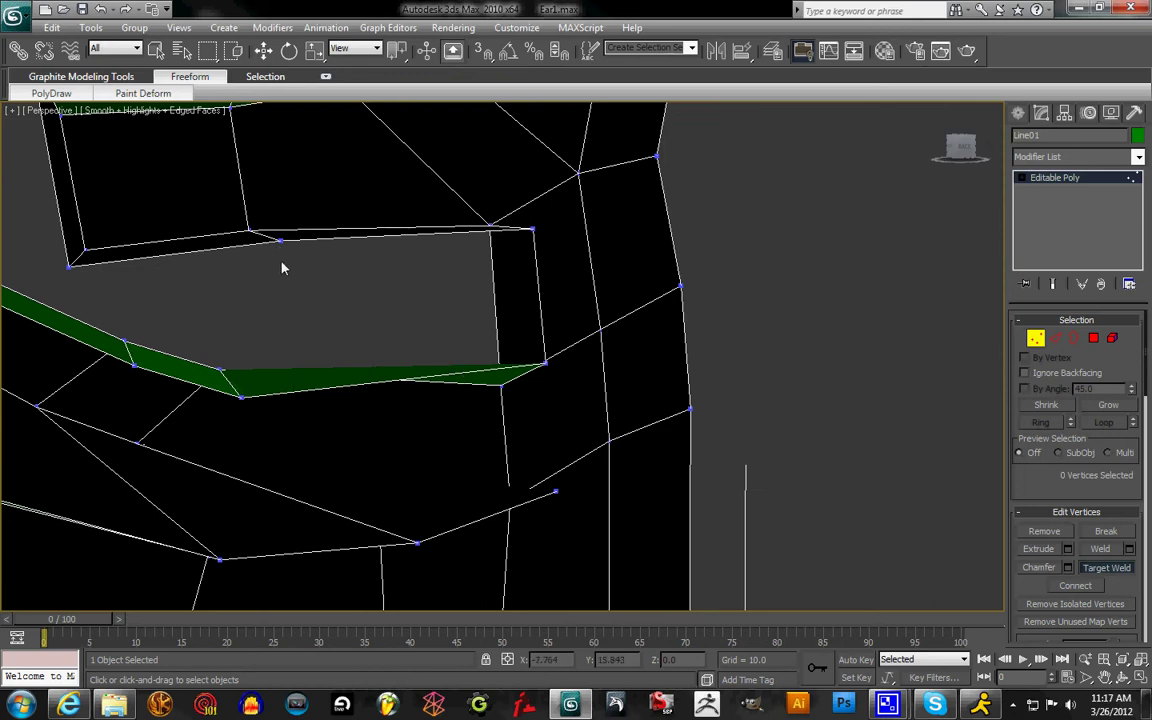
{"action": "left_click", "coordinate": [240, 396]}
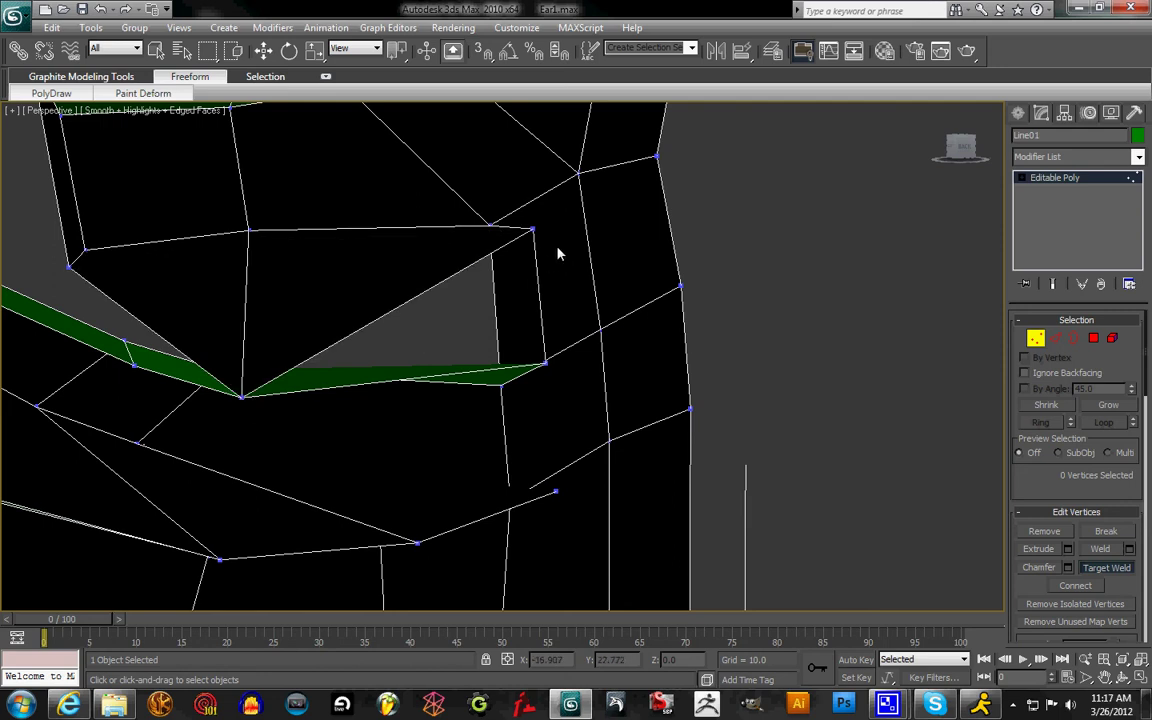
{"action": "left_click", "coordinate": [532, 231]}
{"action": "left_click", "coordinate": [545, 364]}
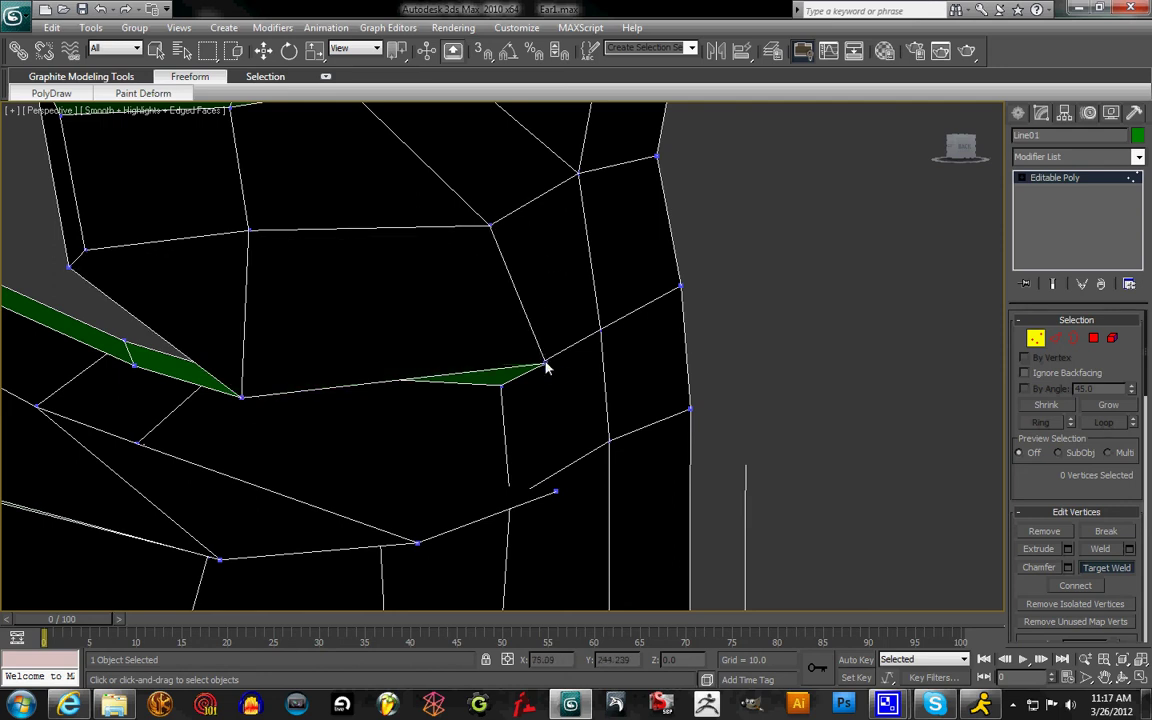
- Try target-welding the strip's end-corner back vertex onto the next vertex along the inner ridge, and undo it
{"action": "mouse_move", "coordinate": [967, 155]}
{"action": "left_mouse_down"}
{"action": "mouse_move", "coordinate": [954, 141]}
{"action": "mouse_move", "coordinate": [969, 145]}
{"action": "left_mouse_up"}
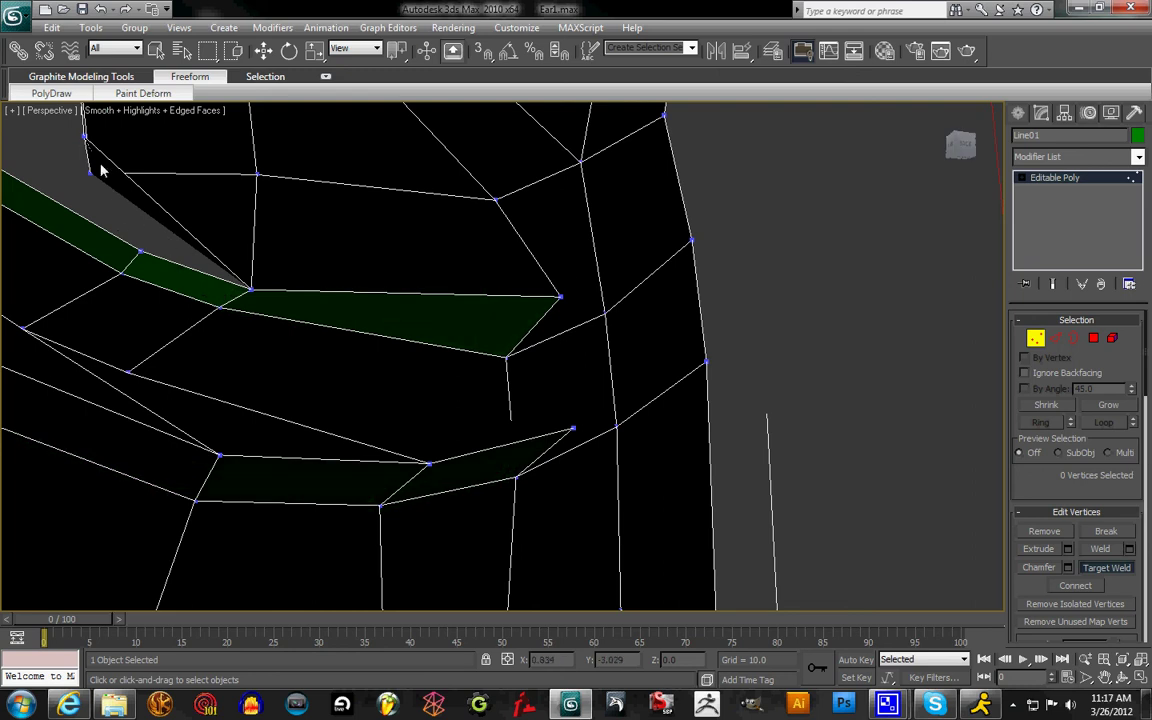
{"action": "left_click", "coordinate": [140, 252]}
{"action": "left_click_drag", "start_coordinate": [961, 147], "coordinate": [997, 168]}
{"action": "middle_click_drag", "start_coordinate": [995, 167], "coordinate": [985, 172], "text": "alt"}
{"action": "key", "text": "ctrl+z"}
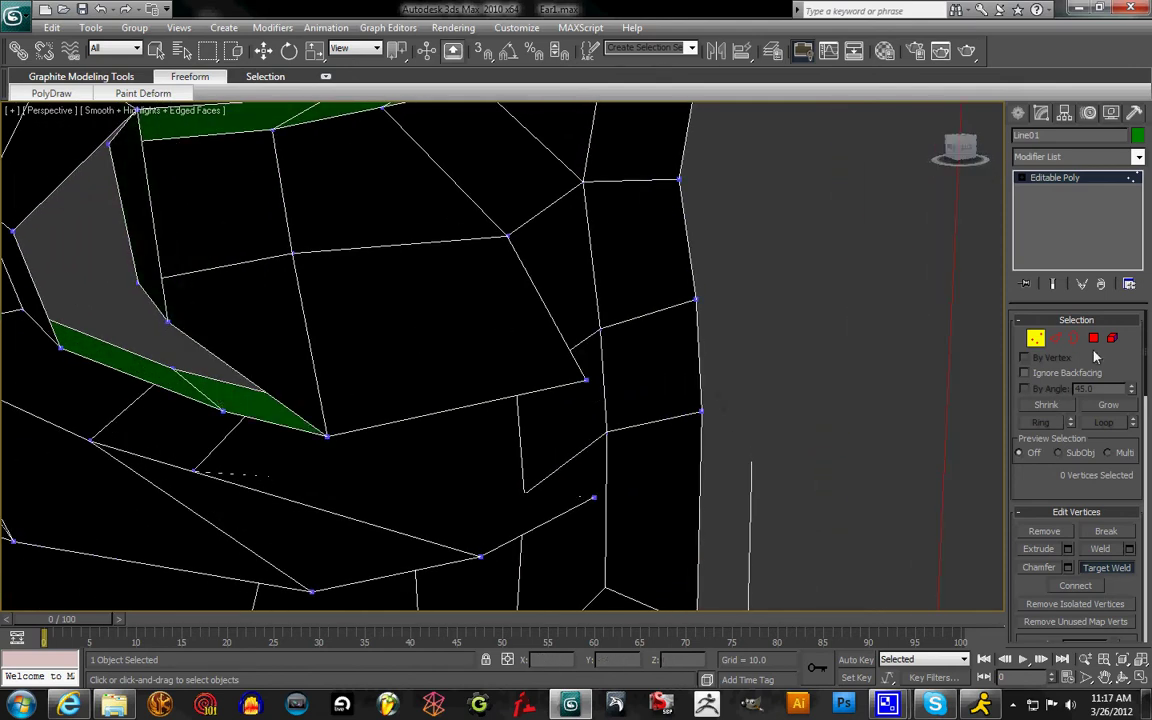
- Examine the open gap beside the inner ridge's end from behind, comparing the polygon and vertices that face each other across it
{"action": "key", "text": "4"}
{"action": "left_click", "coordinate": [138, 226]}
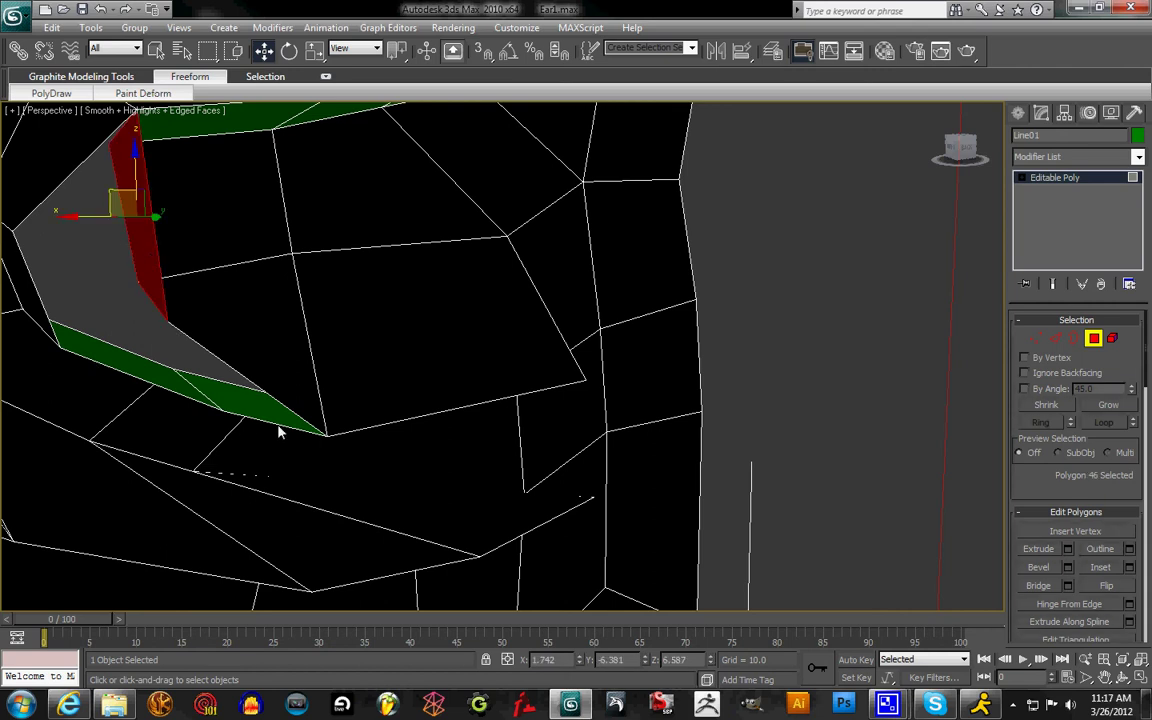
{"action": "left_click_drag", "start_coordinate": [953, 143], "coordinate": [896, 143]}
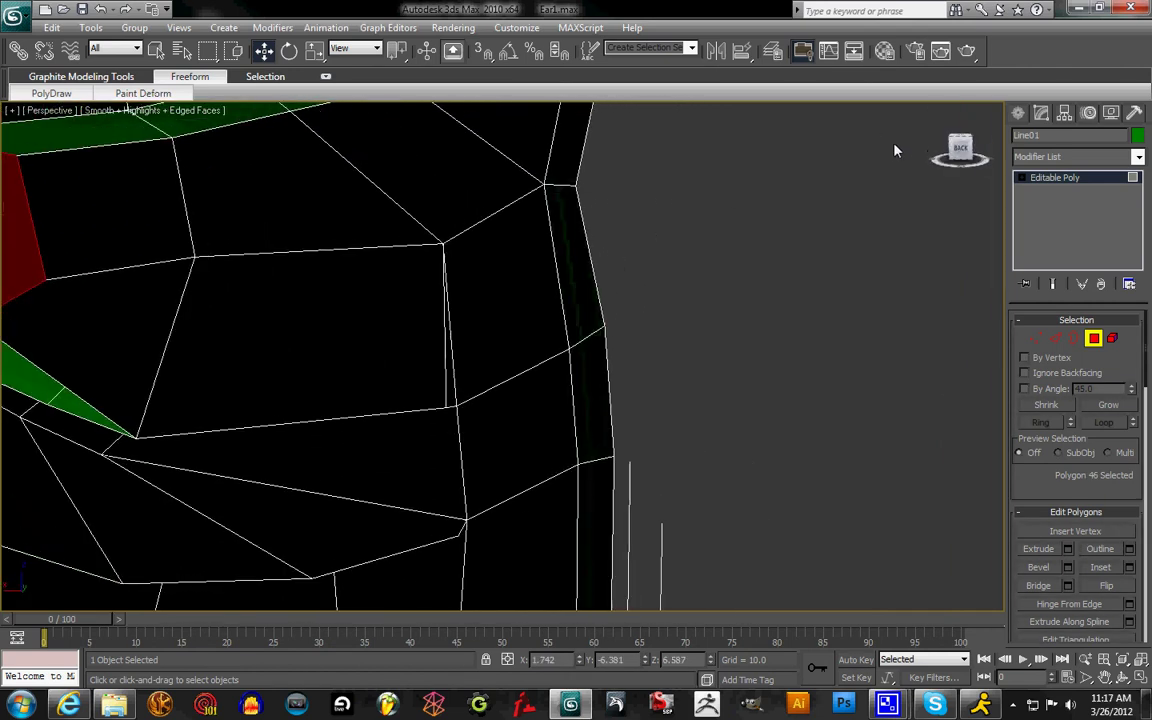
{"action": "left_click", "coordinate": [1103, 678]}
{"action": "left_click_drag", "start_coordinate": [305, 417], "coordinate": [735, 505]}
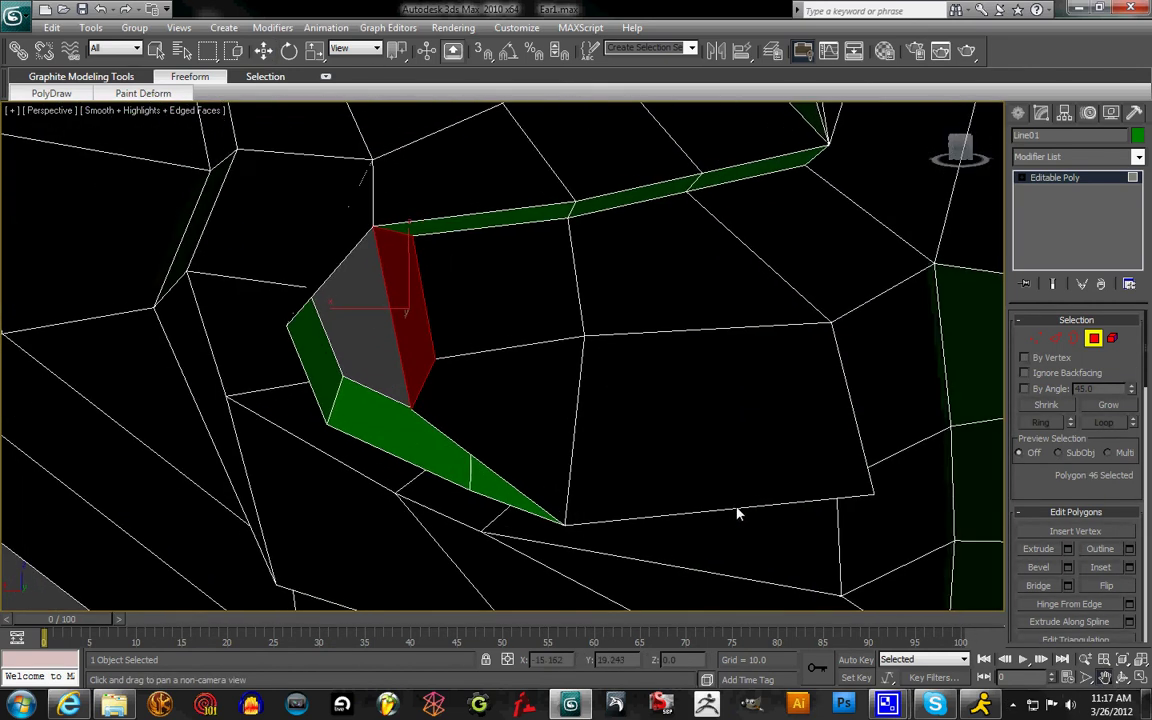
{"action": "middle_click_drag", "start_coordinate": [482, 398], "coordinate": [512, 416]}
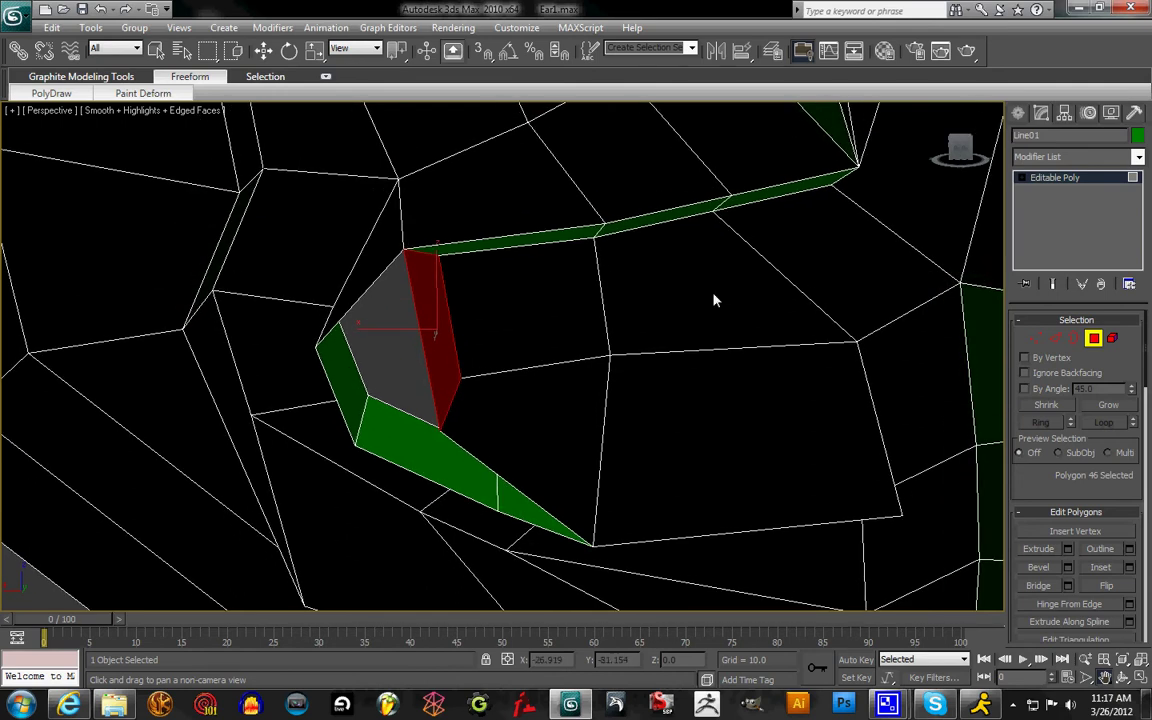
{"action": "left_click_drag", "start_coordinate": [966, 154], "coordinate": [978, 148]}
{"action": "key", "text": "w"}
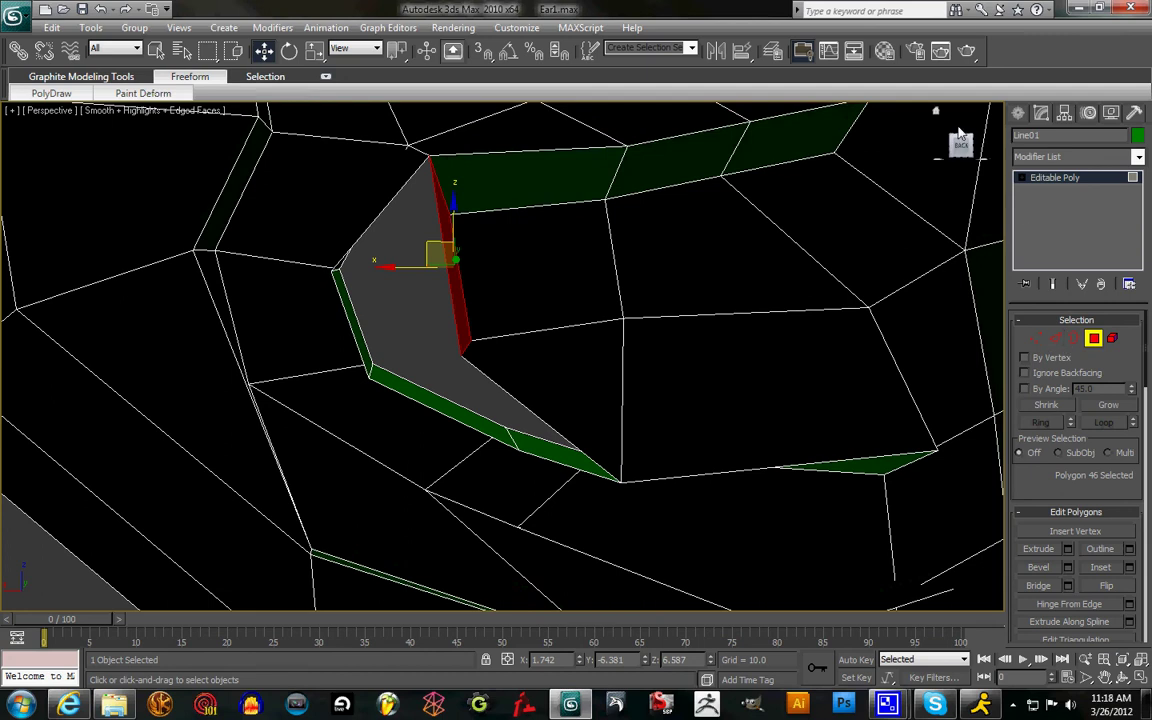
{"action": "left_click", "coordinate": [402, 361]}
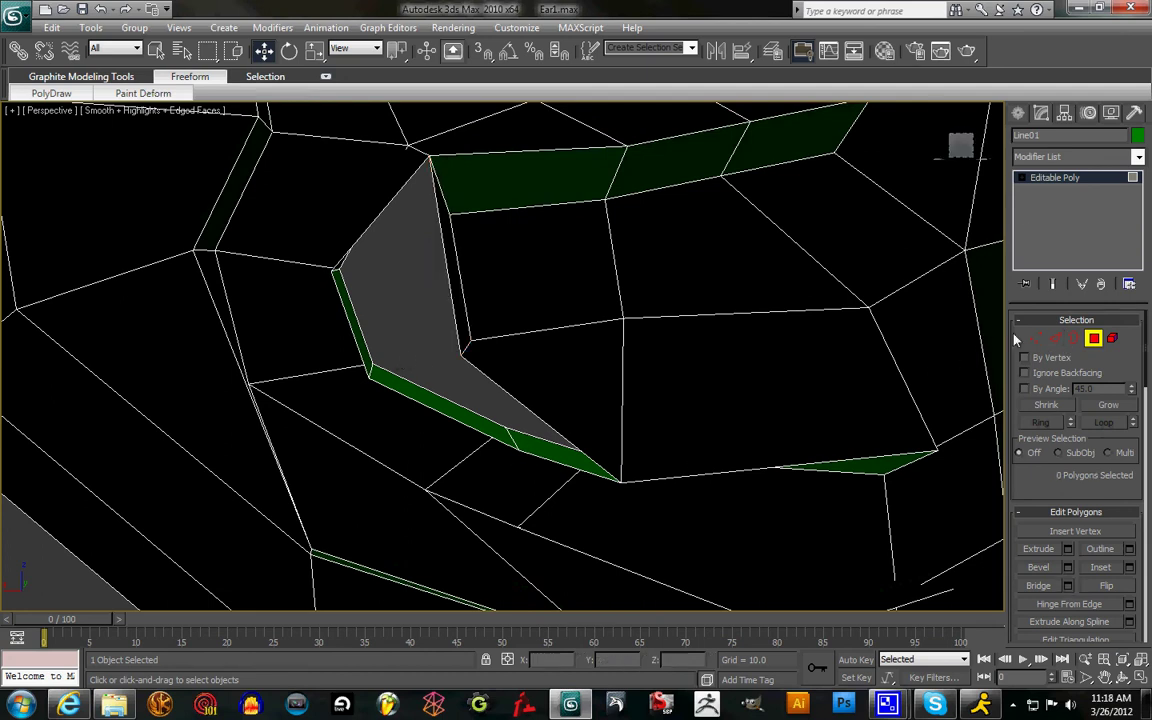
{"action": "key", "text": "1"}
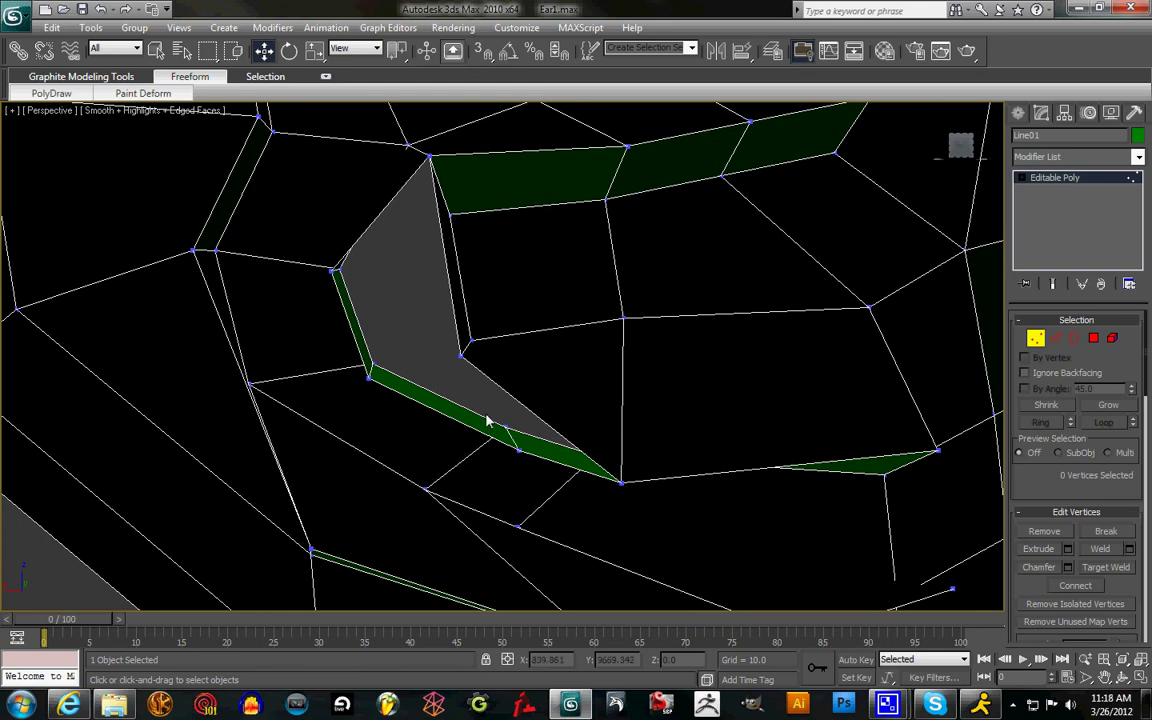
{"action": "left_click", "coordinate": [369, 377]}
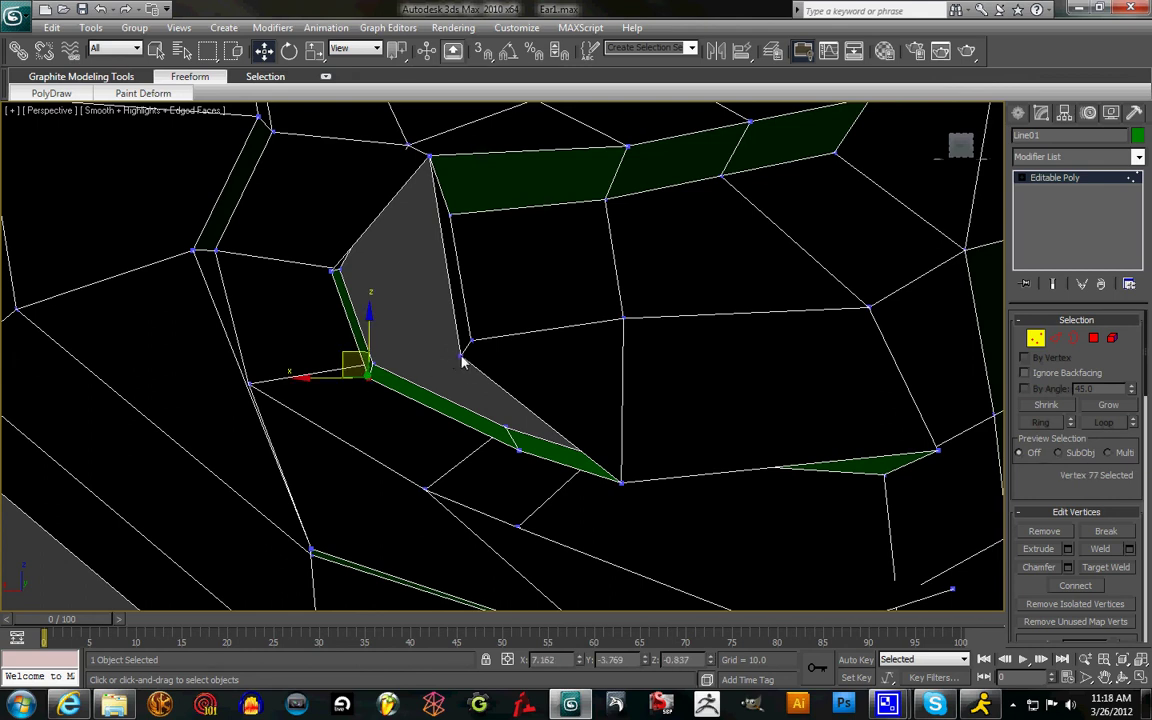
{"action": "left_click", "coordinate": [461, 357], "text": "ctrl"}
{"action": "left_click", "coordinate": [334, 268]}
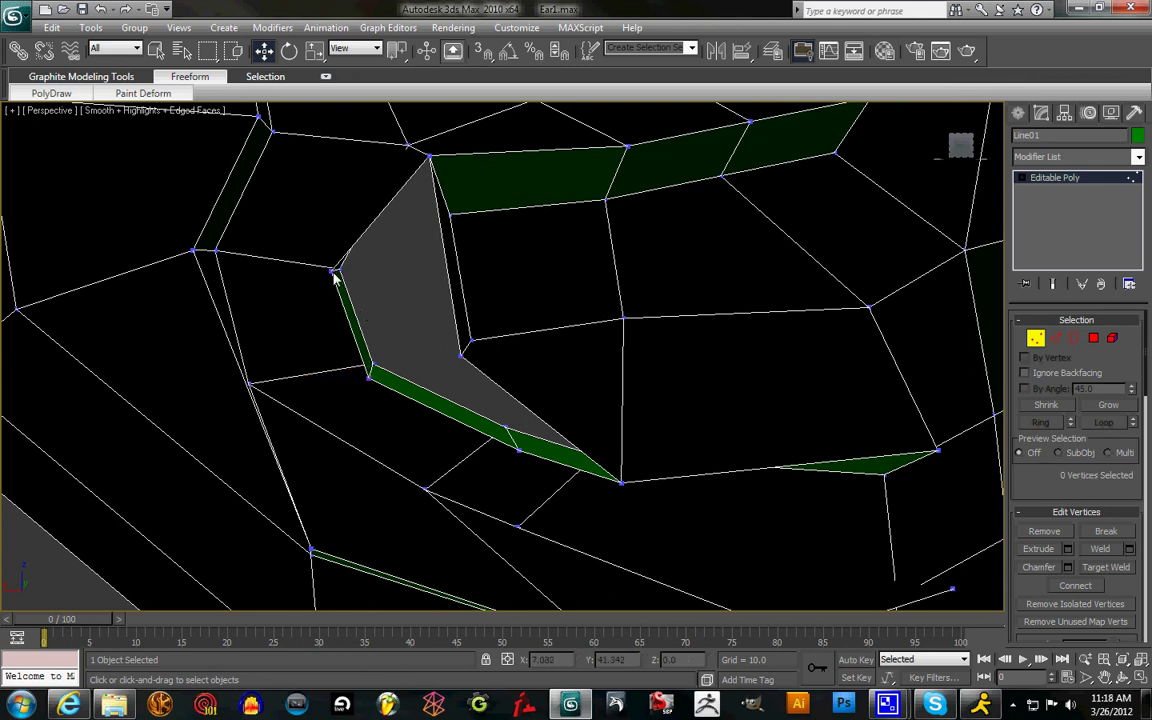
{"action": "left_click", "coordinate": [429, 159], "text": "ctrl"}
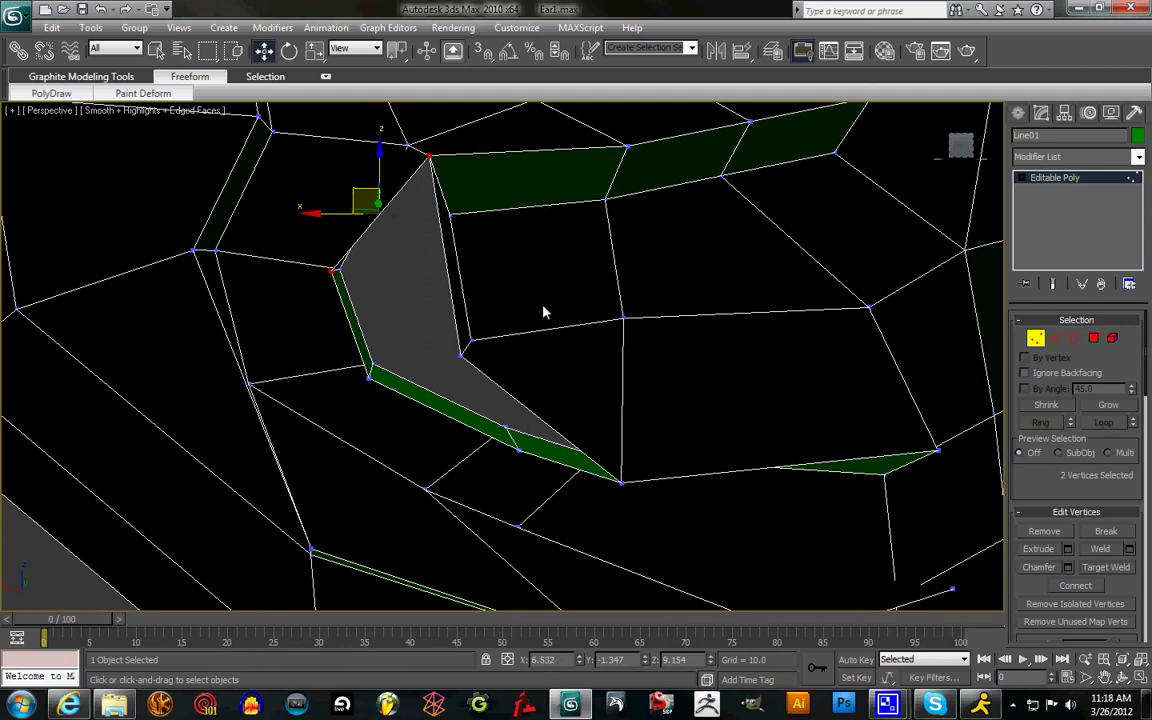
- Select the ring of the lengthwise edge beside the gap and connect it with one new edge loop across the ridge
{"action": "left_click", "coordinate": [1058, 340]}
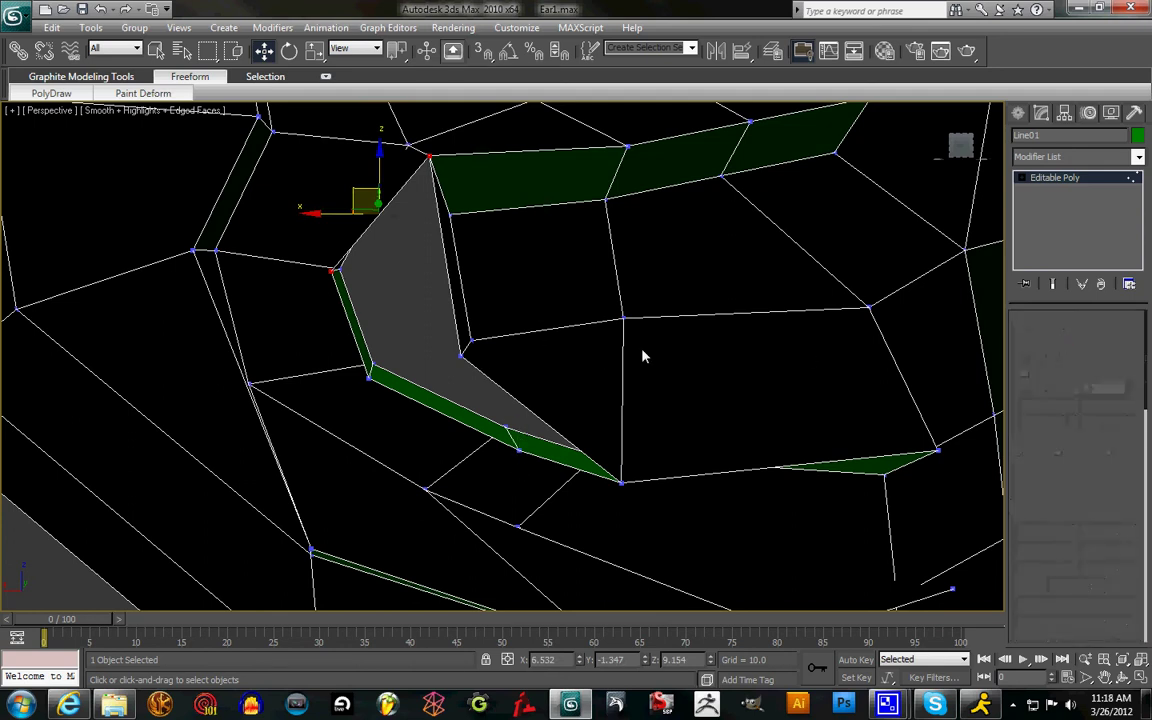
{"action": "left_click", "coordinate": [541, 328]}
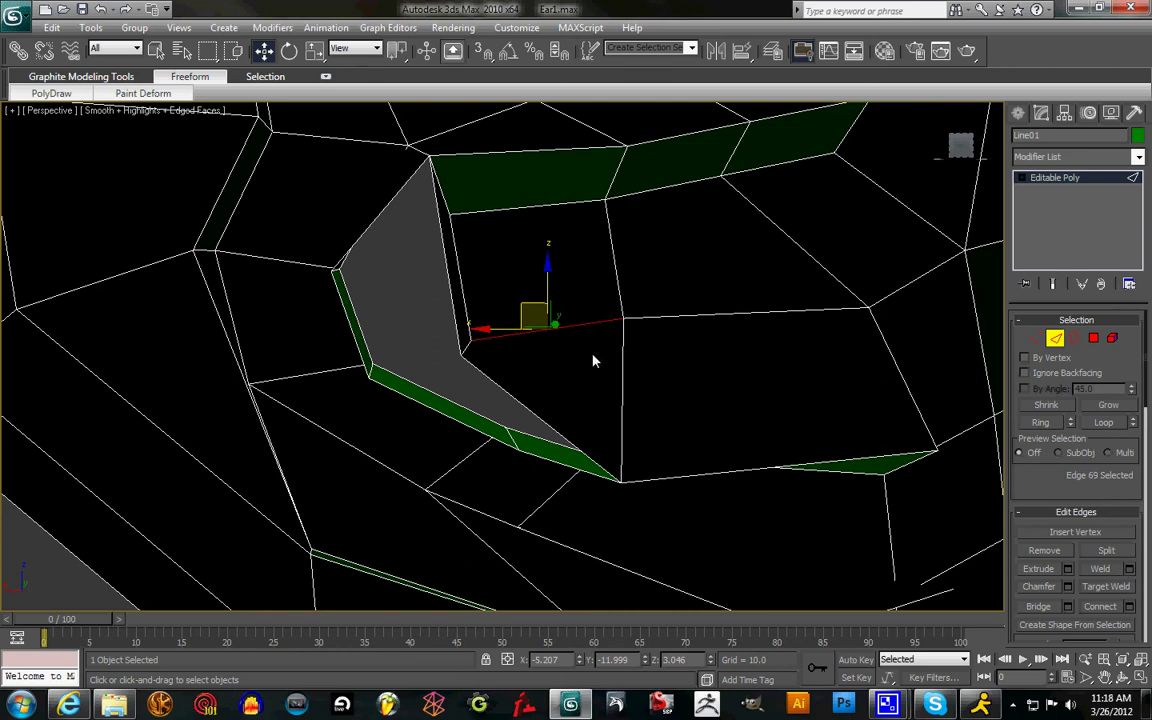
{"action": "left_click_drag", "start_coordinate": [969, 148], "coordinate": [936, 153]}
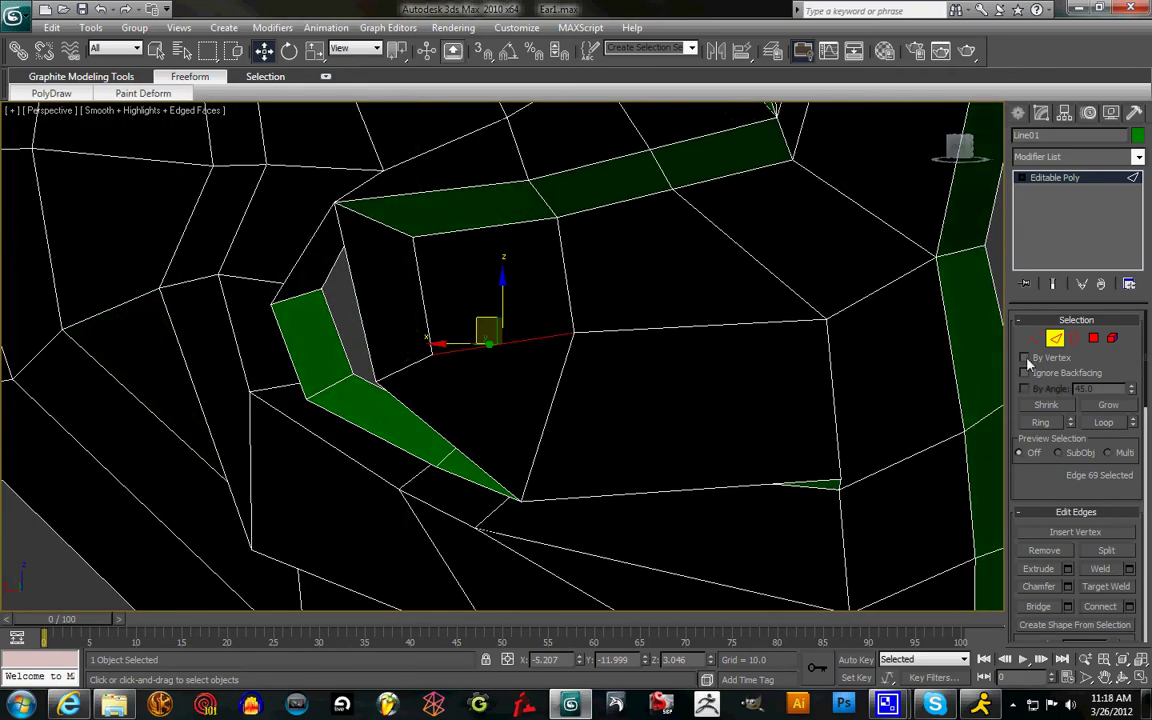
{"action": "left_click", "coordinate": [1040, 422]}
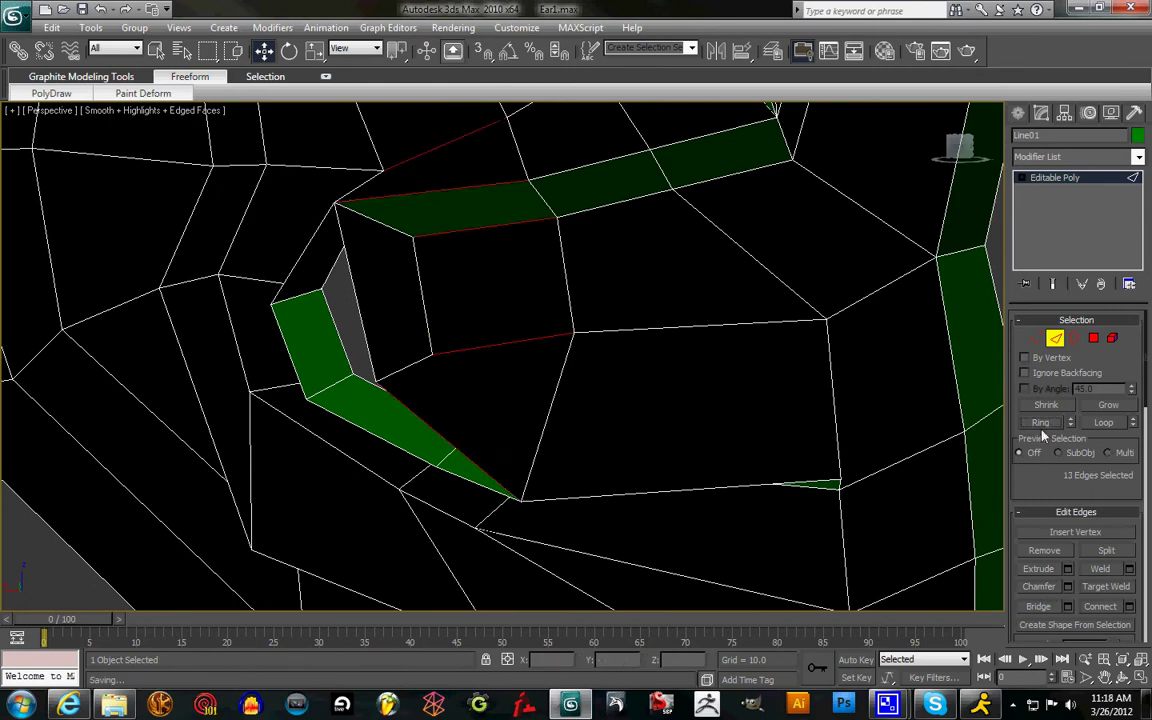
{"action": "left_click", "coordinate": [1101, 608]}
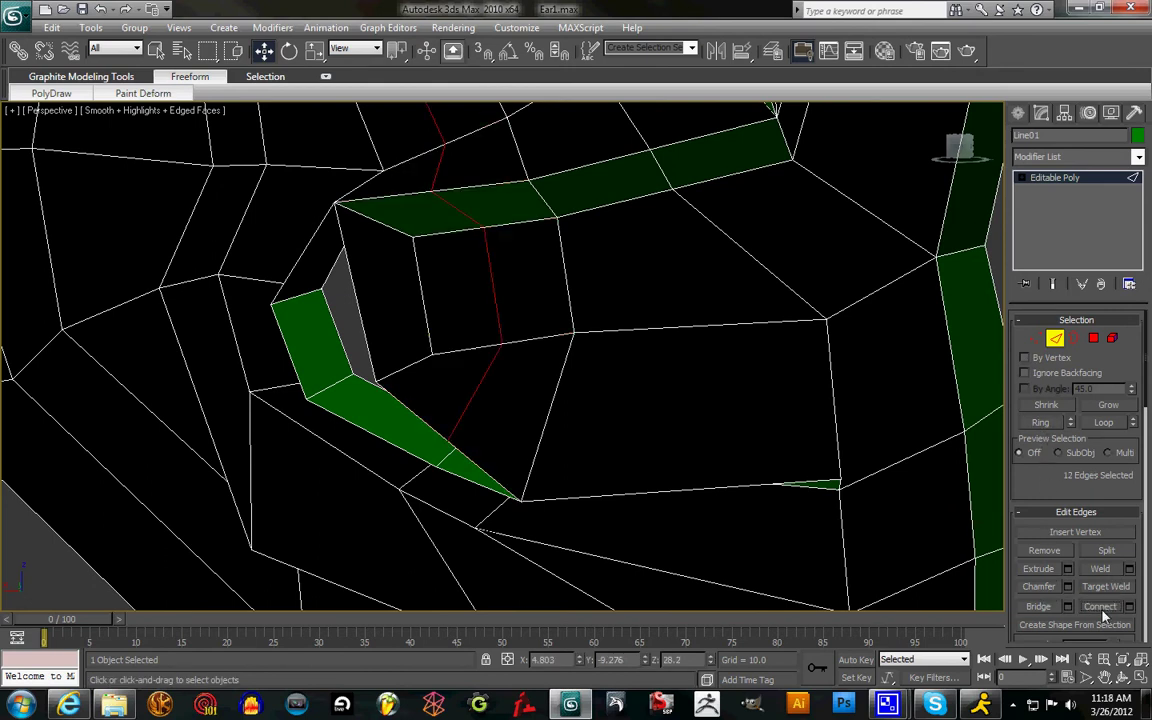
- Target-weld the new loop's lower end vertex and the gap's two inner corner vertices onto the matching vertices of its outer edge
{"action": "left_click_drag", "start_coordinate": [957, 150], "coordinate": [970, 152]}
{"action": "left_click", "coordinate": [1035, 339]}
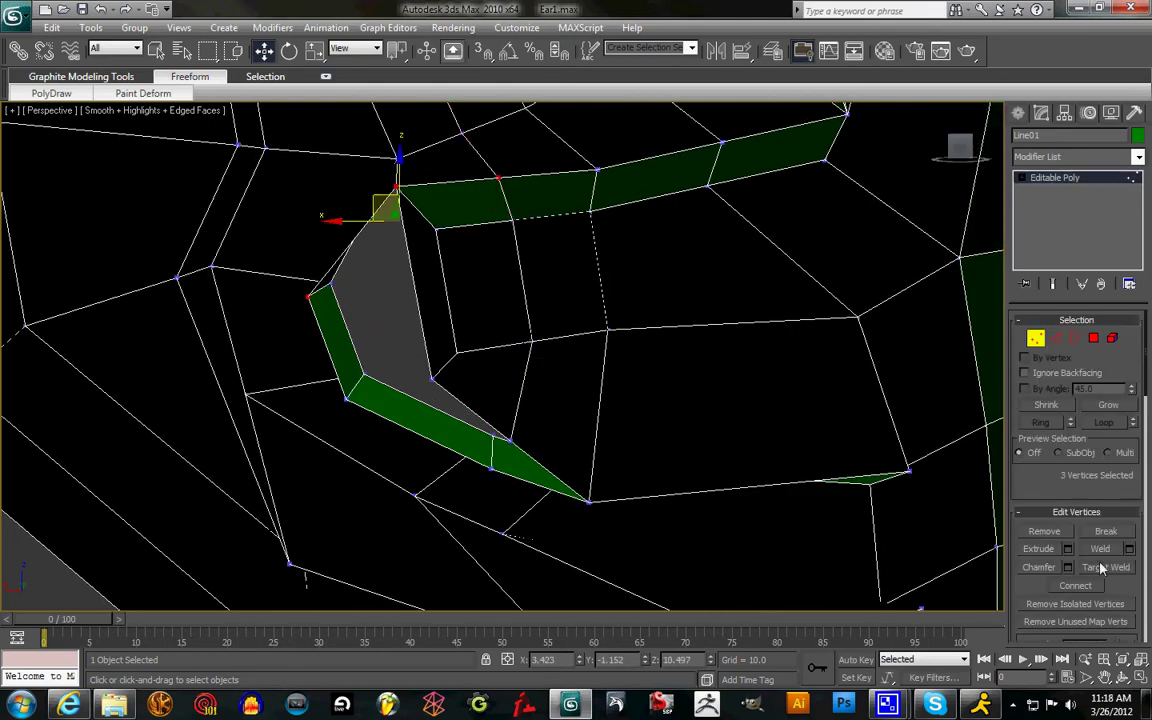
{"action": "left_click", "coordinate": [1106, 567]}
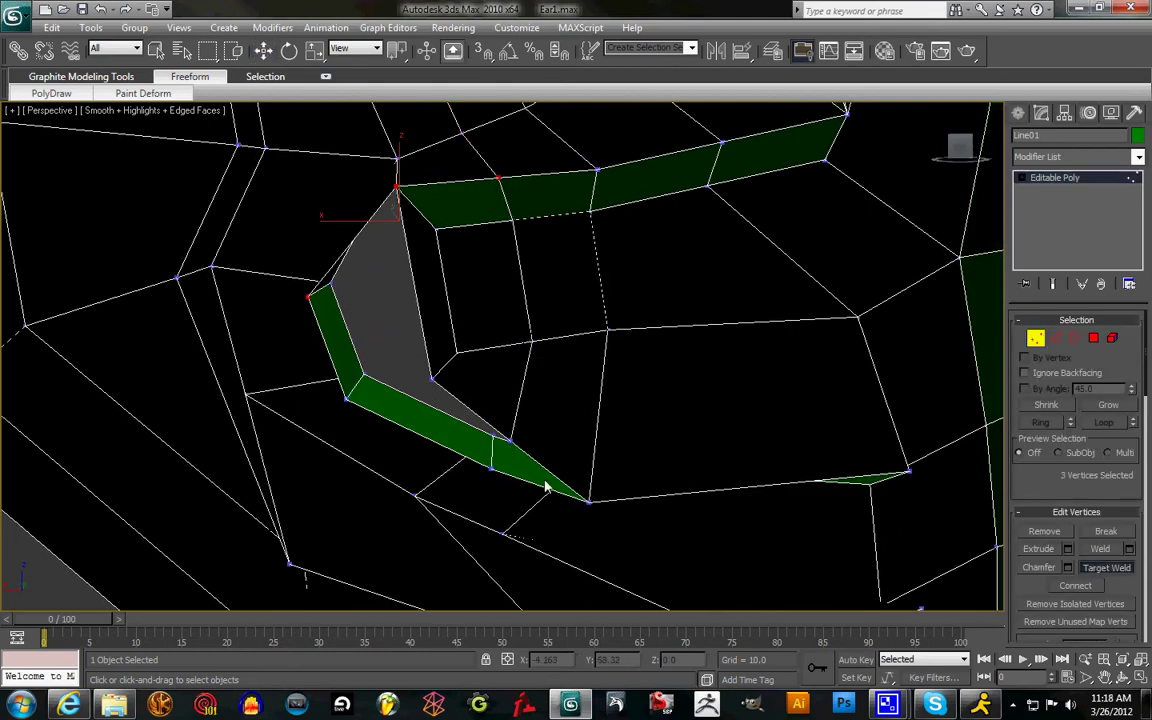
{"action": "left_click", "coordinate": [491, 470]}
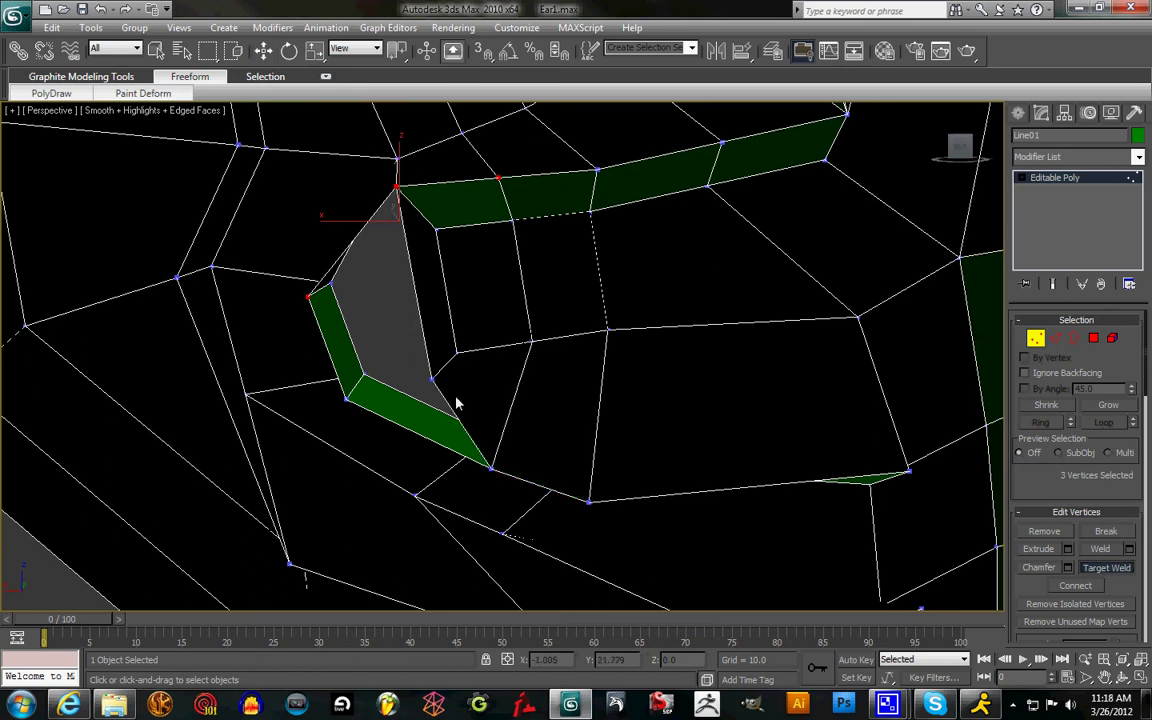
{"action": "left_click", "coordinate": [345, 400]}
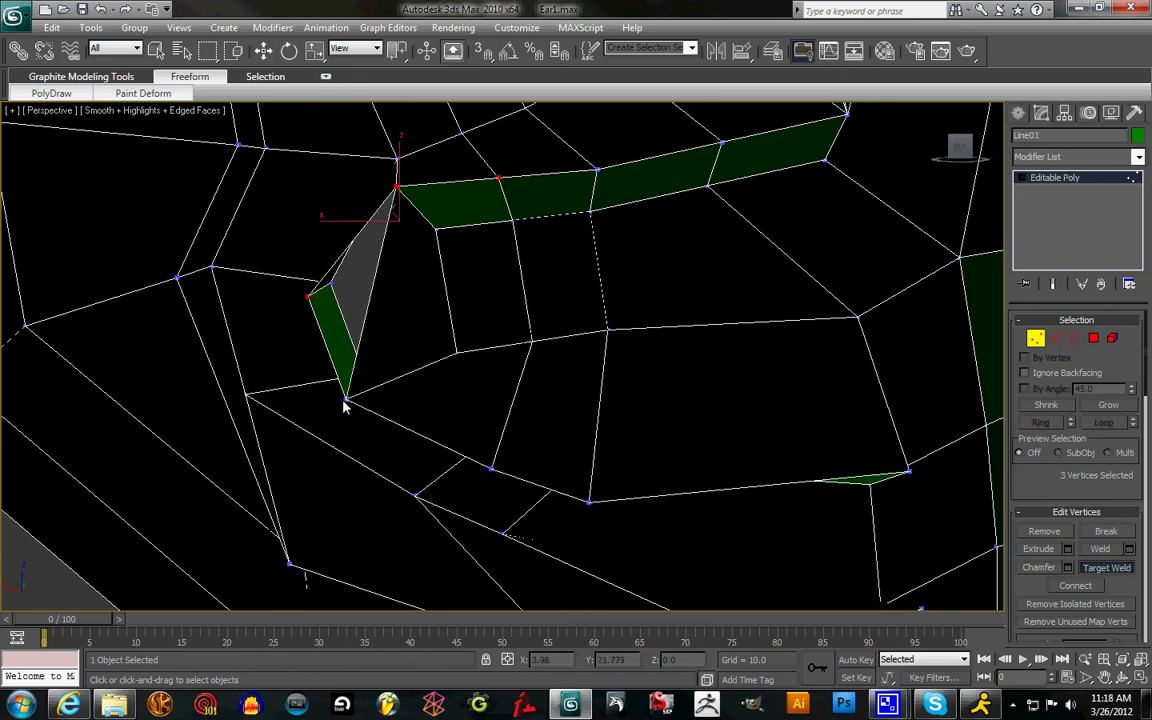
{"action": "left_click", "coordinate": [397, 188]}
{"action": "left_click", "coordinate": [310, 298]}
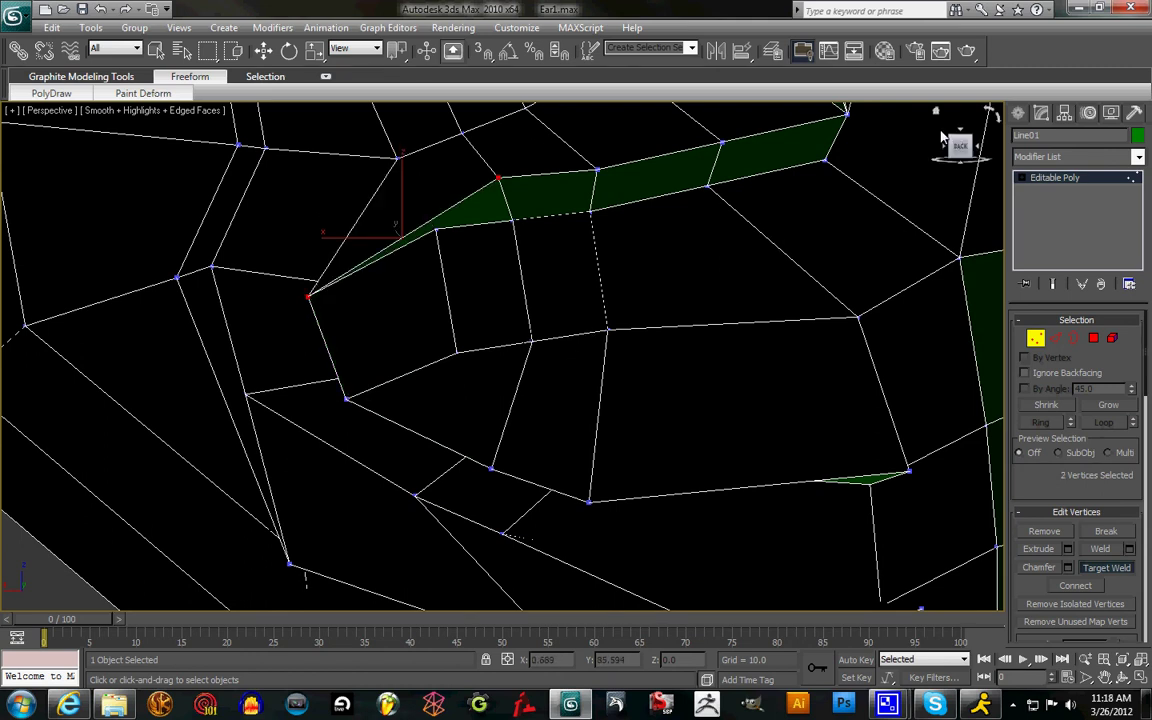
- Examine the welded ear from the front and above, checking the ridges, folds and outer rim
{"action": "left_click_drag", "start_coordinate": [958, 146], "coordinate": [636, 148]}
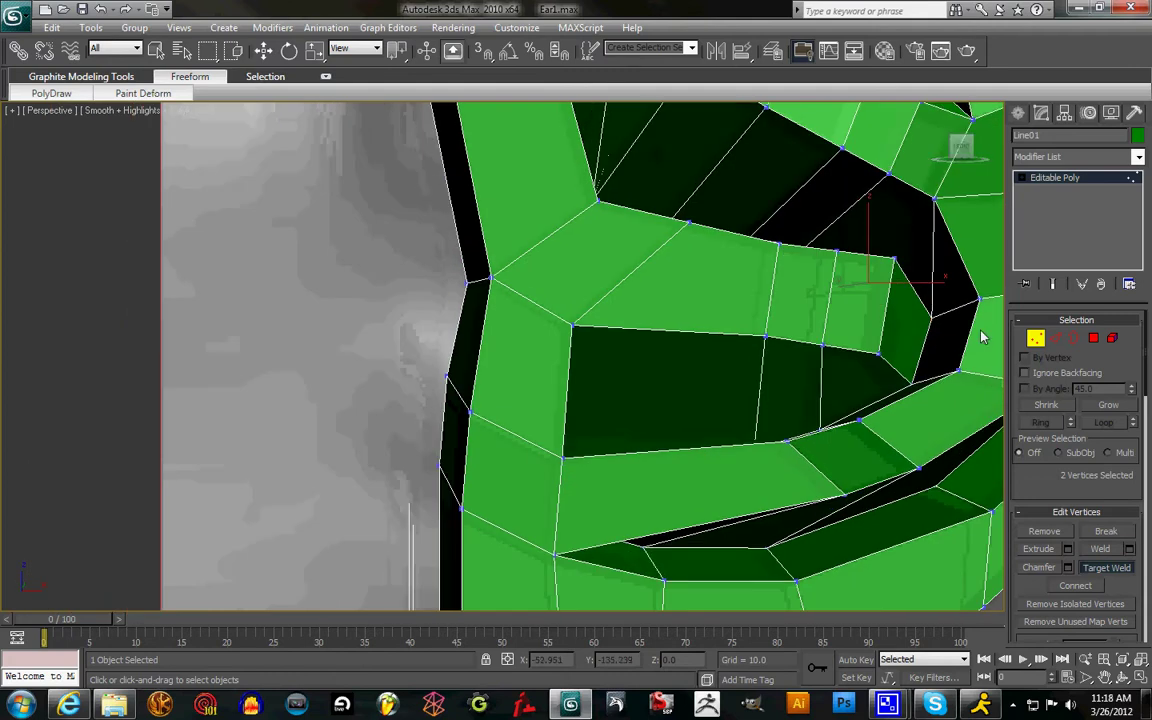
{"action": "left_click", "coordinate": [1104, 678]}
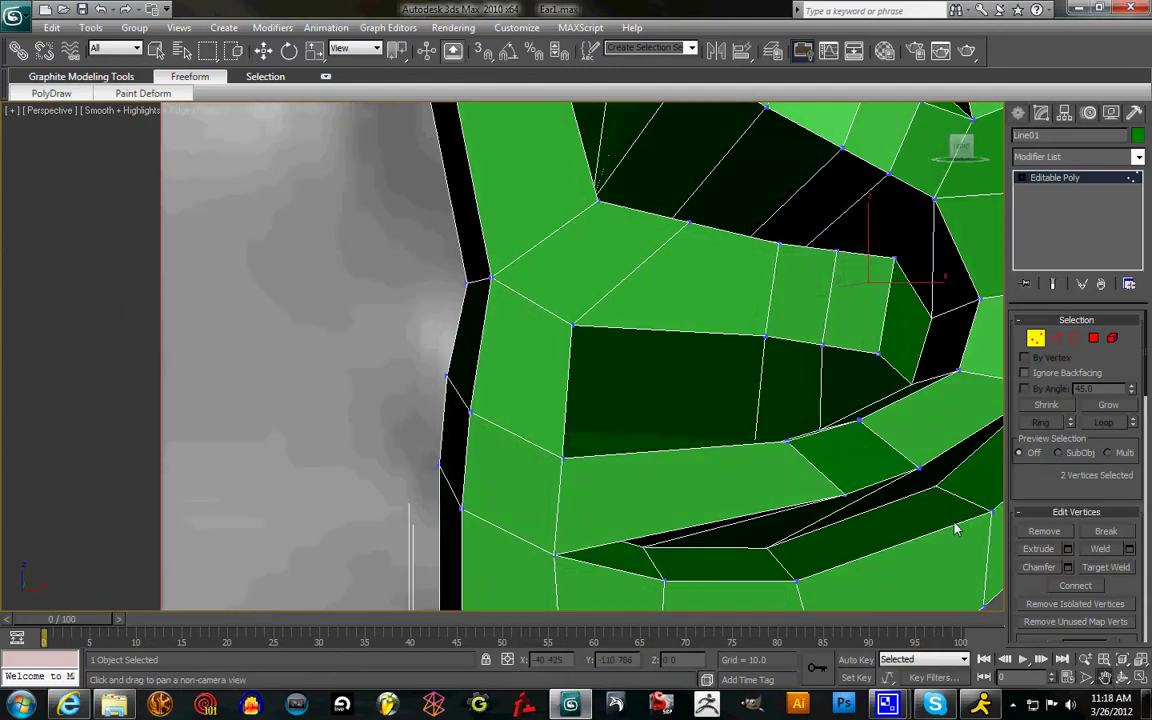
{"action": "left_click_drag", "start_coordinate": [785, 453], "coordinate": [515, 446]}
{"action": "left_click_drag", "start_coordinate": [706, 178], "coordinate": [607, 399]}
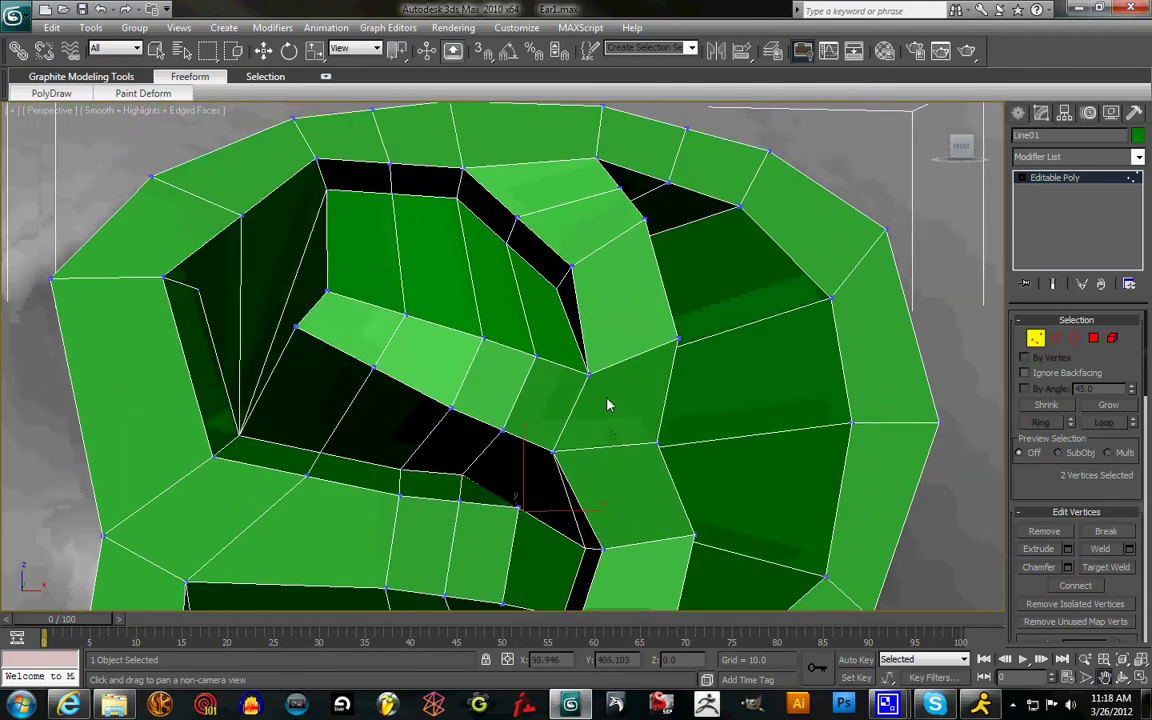
{"action": "middle_click_drag", "start_coordinate": [608, 405], "coordinate": [647, 321]}
{"action": "middle_click_drag", "start_coordinate": [905, 365], "coordinate": [768, 363]}
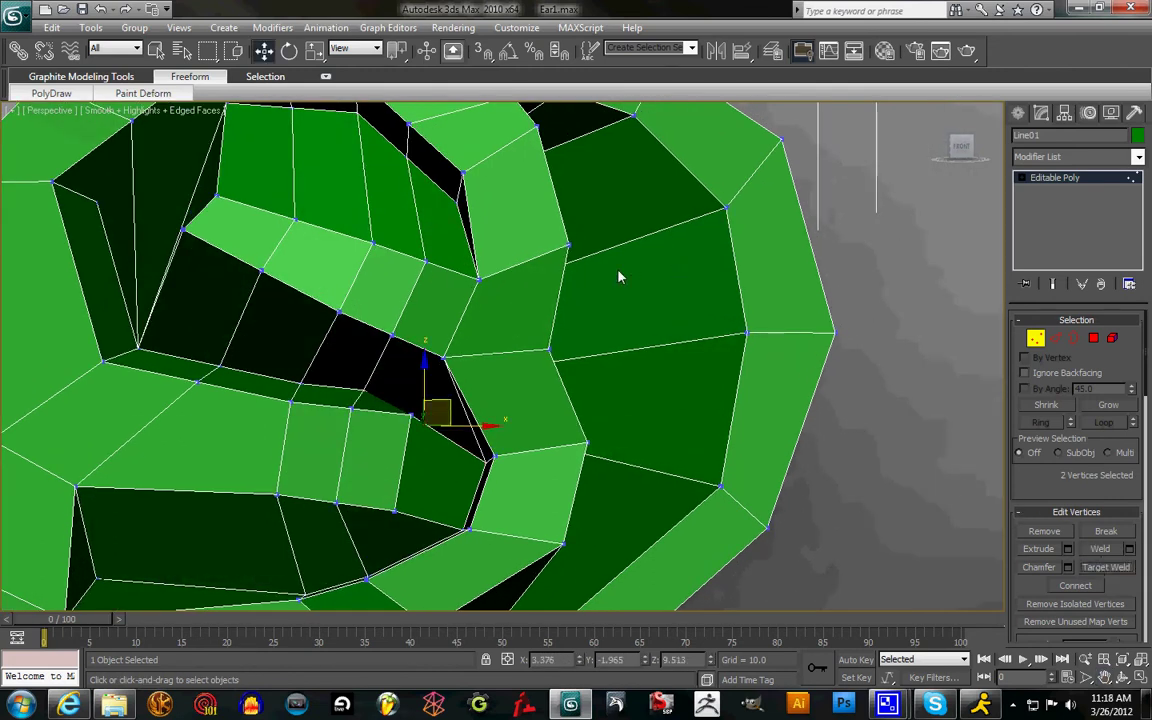
{"action": "left_click", "coordinate": [626, 317]}
{"action": "left_click", "coordinate": [956, 136]}
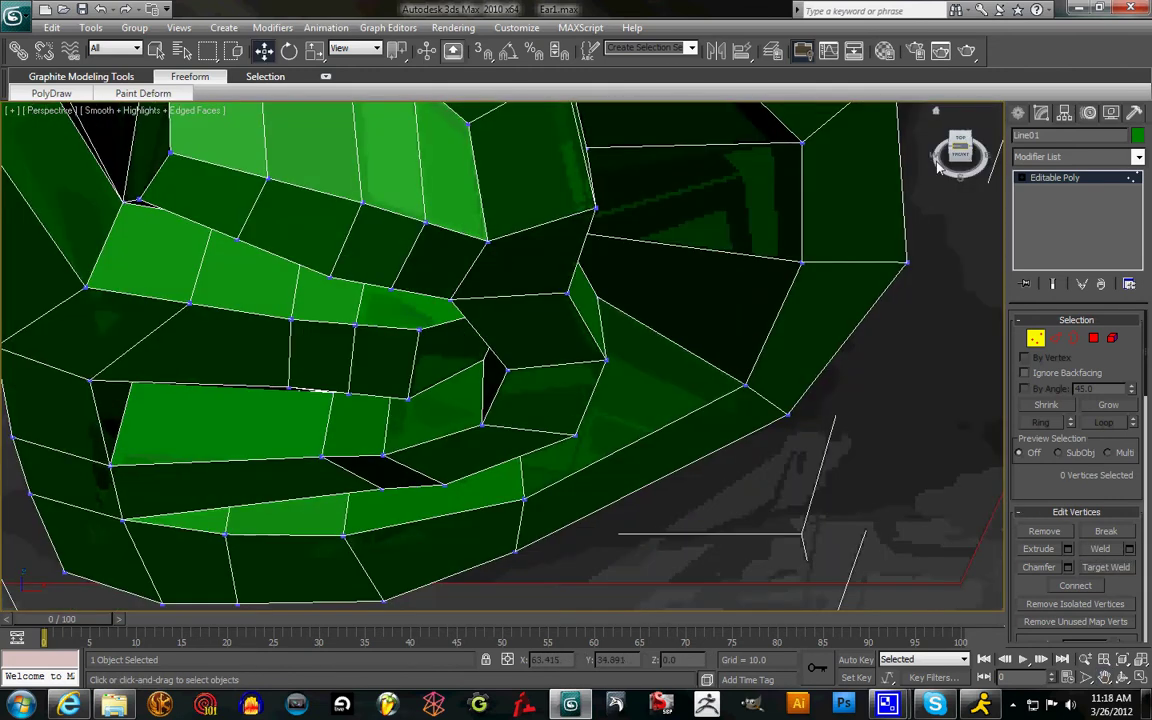
{"action": "scroll", "coordinate": [800, 345], "scroll_direction": "up", "scroll_amount": 5}
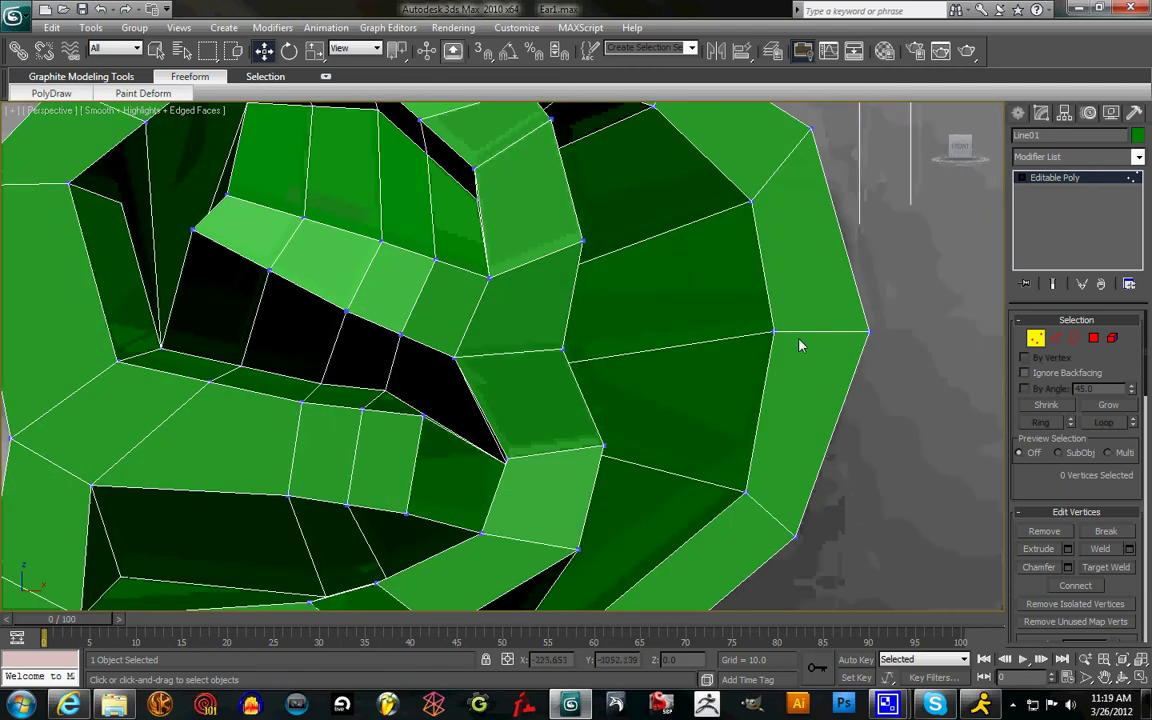
- Leave vertex editing and move the whole ear along Y to -6.153, away from the reference image
{"action": "left_click", "coordinate": [1035, 341]}
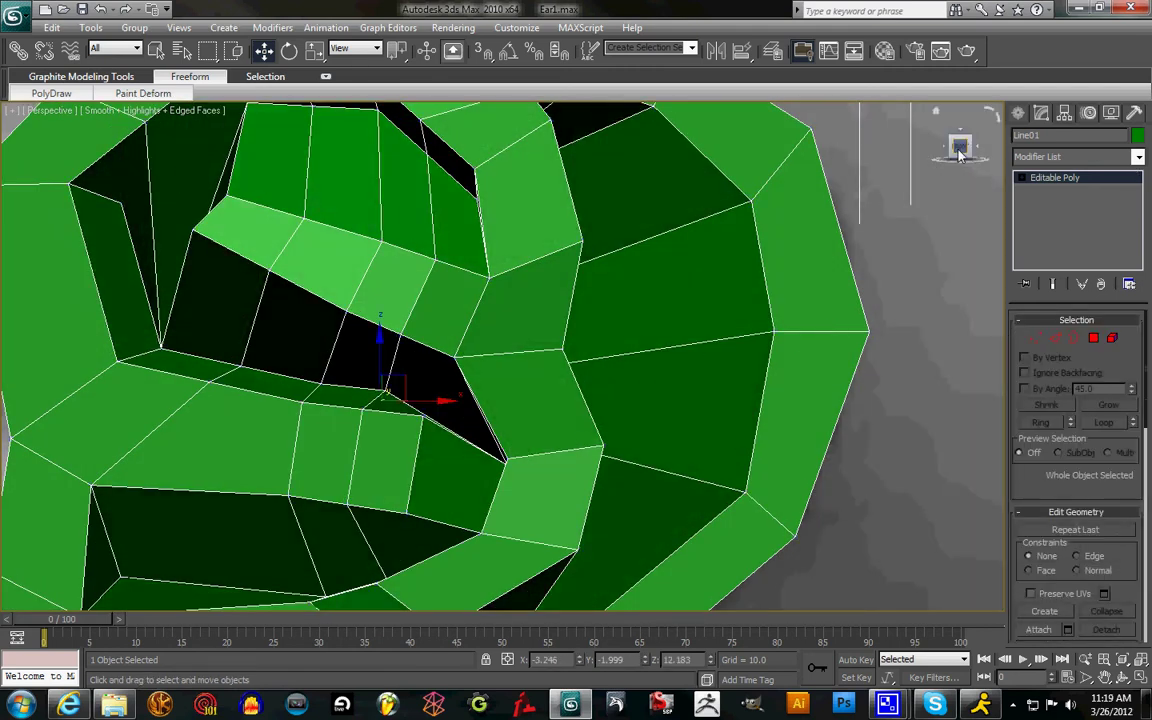
{"action": "mouse_move", "coordinate": [958, 152]}
{"action": "left_mouse_down"}
{"action": "mouse_move", "coordinate": [913, 154]}
{"action": "mouse_move", "coordinate": [476, 437]}
{"action": "left_mouse_up"}
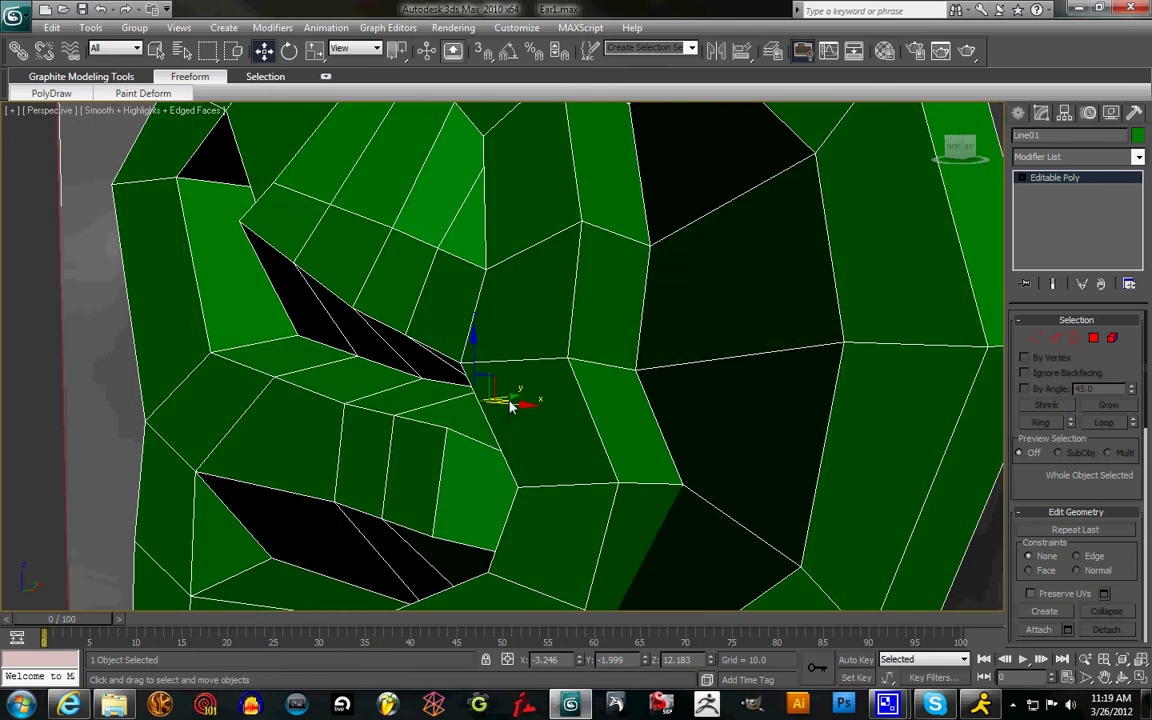
{"action": "left_click_drag", "start_coordinate": [511, 399], "coordinate": [482, 404]}
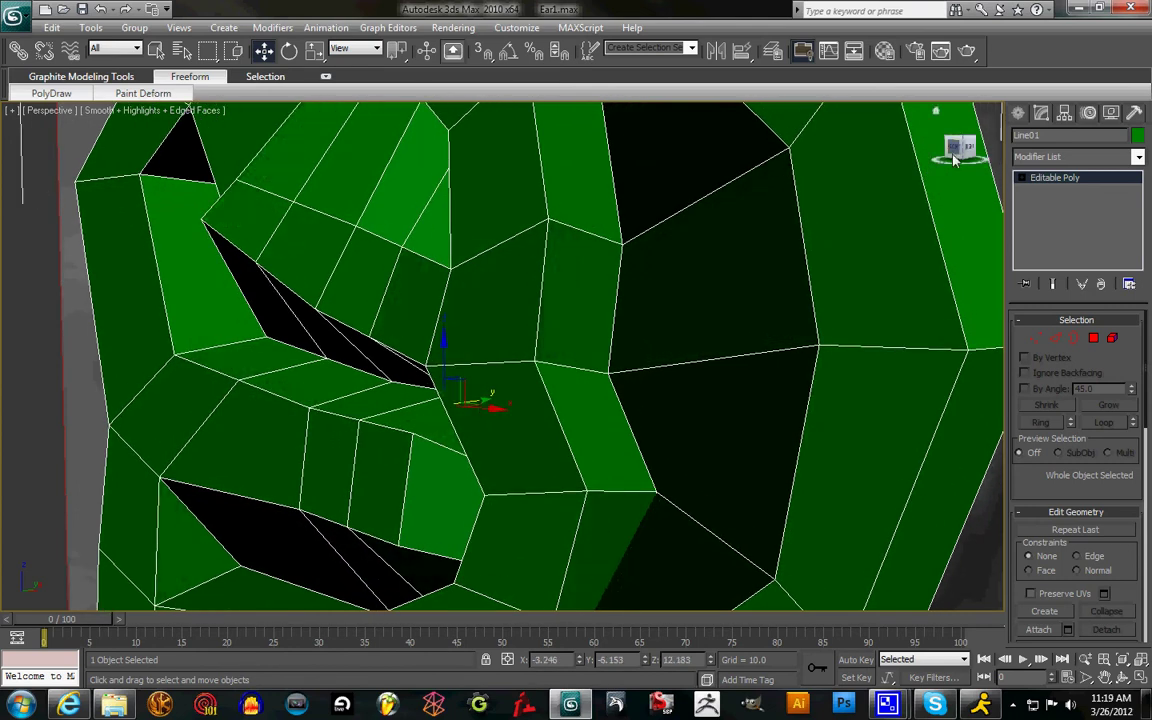
- Turn on NURMS smoothing for the ear and inspect the smoothed shape from the front and side
{"action": "left_click_drag", "start_coordinate": [961, 154], "coordinate": [951, 160]}
{"action": "scroll", "coordinate": [750, 275], "scroll_direction": "down", "scroll_amount": 6}
{"action": "right_click", "coordinate": [655, 330]}
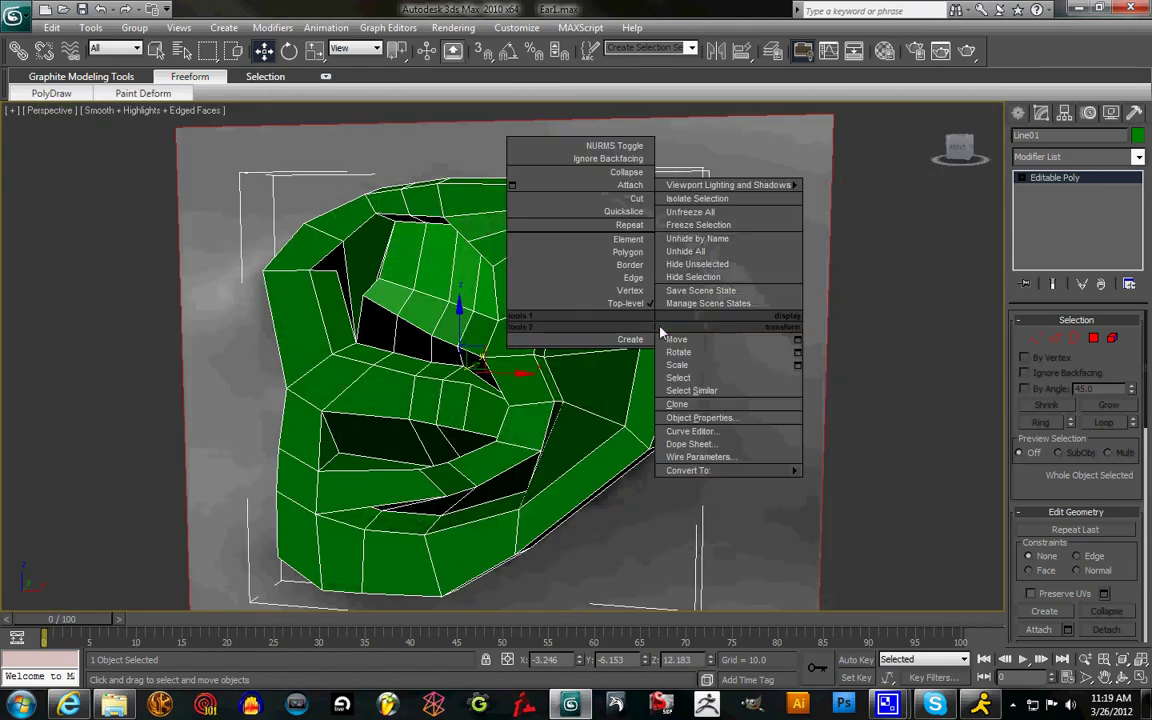
{"action": "left_click", "coordinate": [625, 147]}
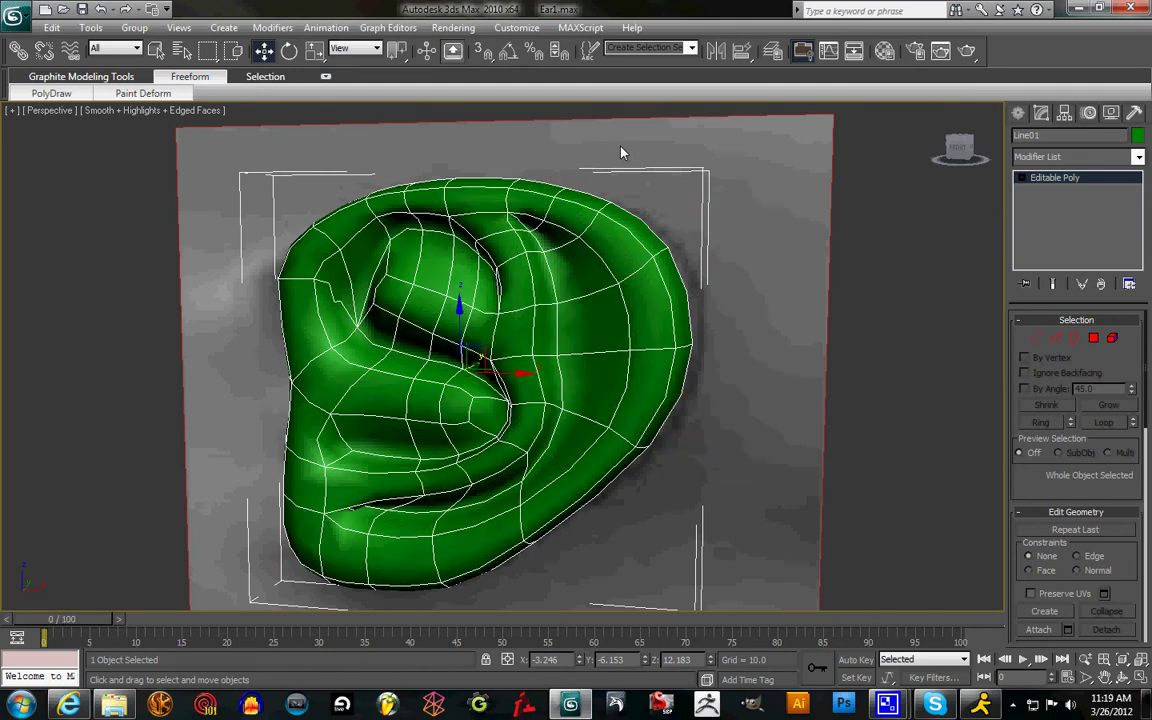
{"action": "left_click_drag", "start_coordinate": [970, 165], "coordinate": [861, 152]}
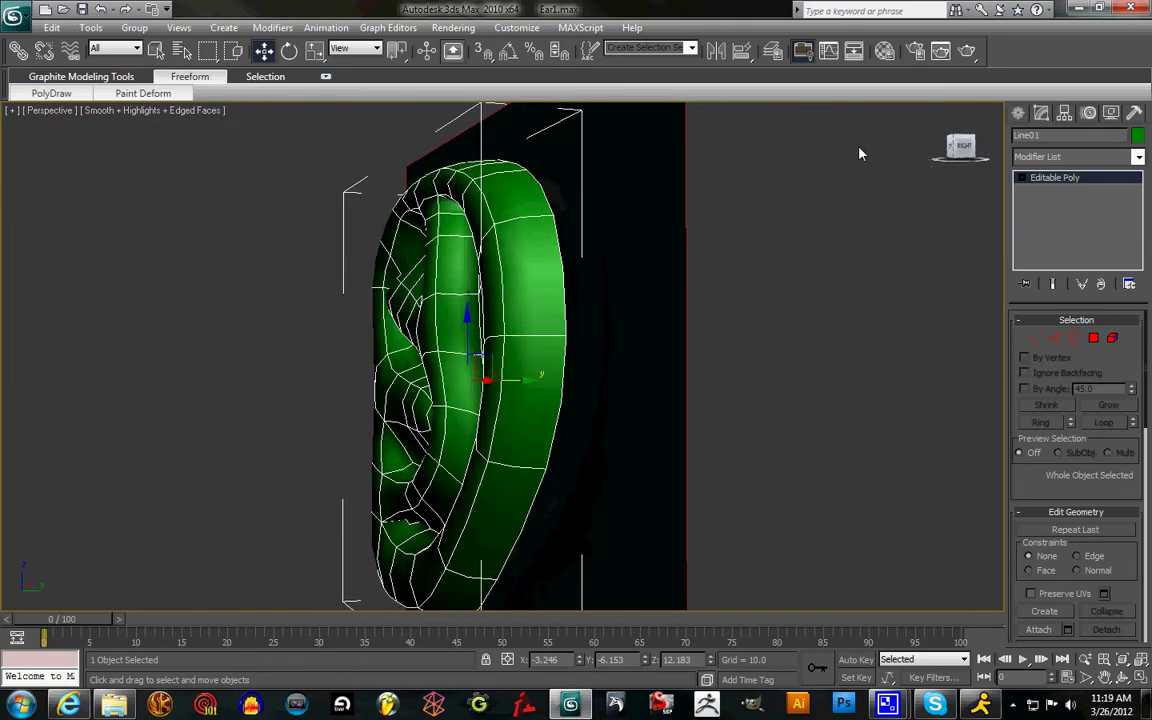
{"action": "left_click", "coordinate": [955, 150]}
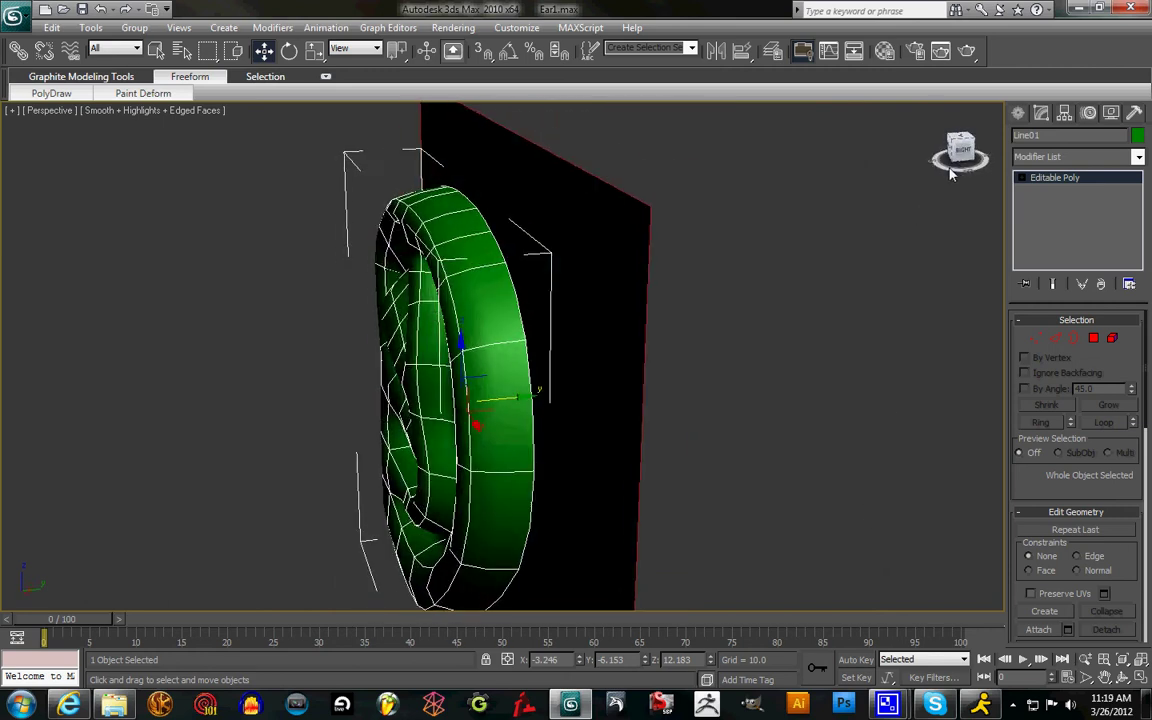
- Enter edge editing on the ear, turn off NURMS smoothing and disable Ignore Backfacing
{"action": "left_click", "coordinate": [1055, 340]}
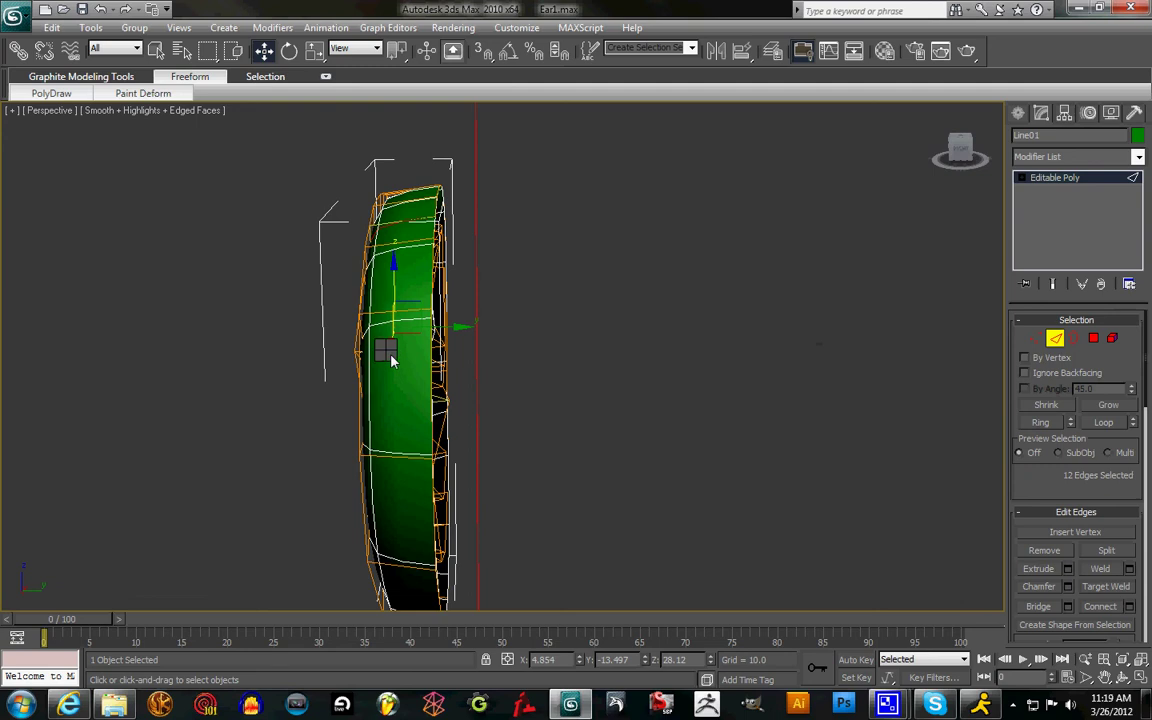
{"action": "right_click", "coordinate": [390, 350]}
{"action": "left_click", "coordinate": [365, 160]}
{"action": "right_click", "coordinate": [396, 393]}
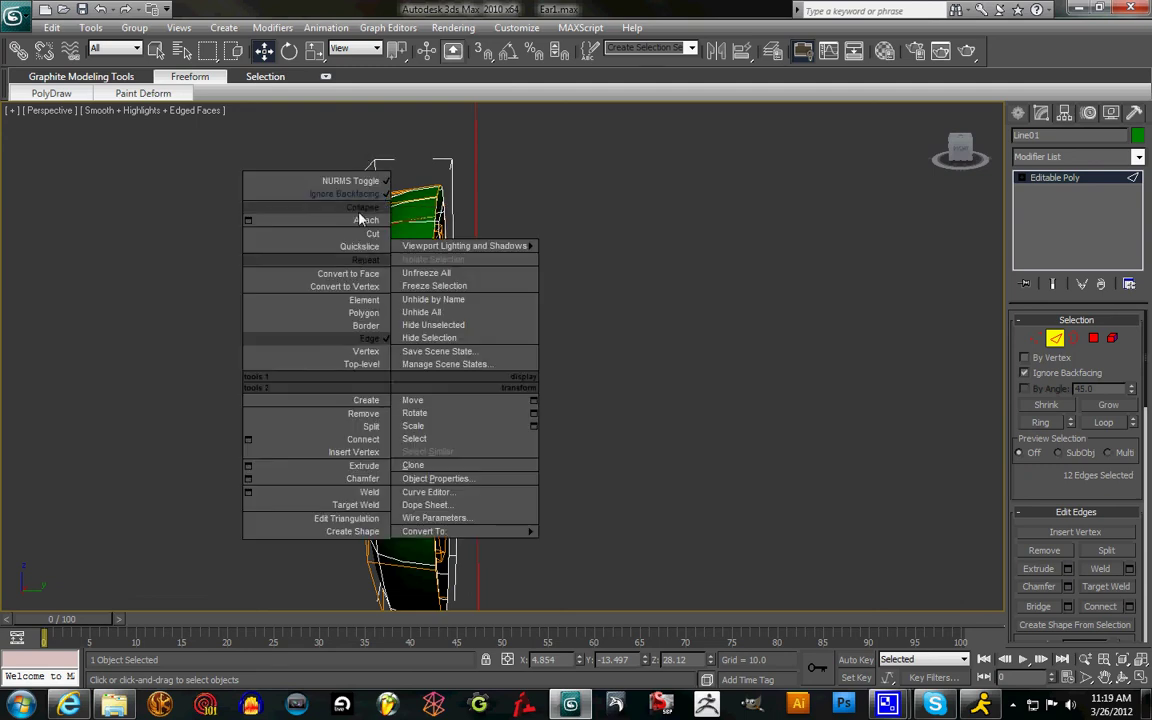
{"action": "left_click", "coordinate": [373, 180]}
{"action": "right_click", "coordinate": [397, 310]}
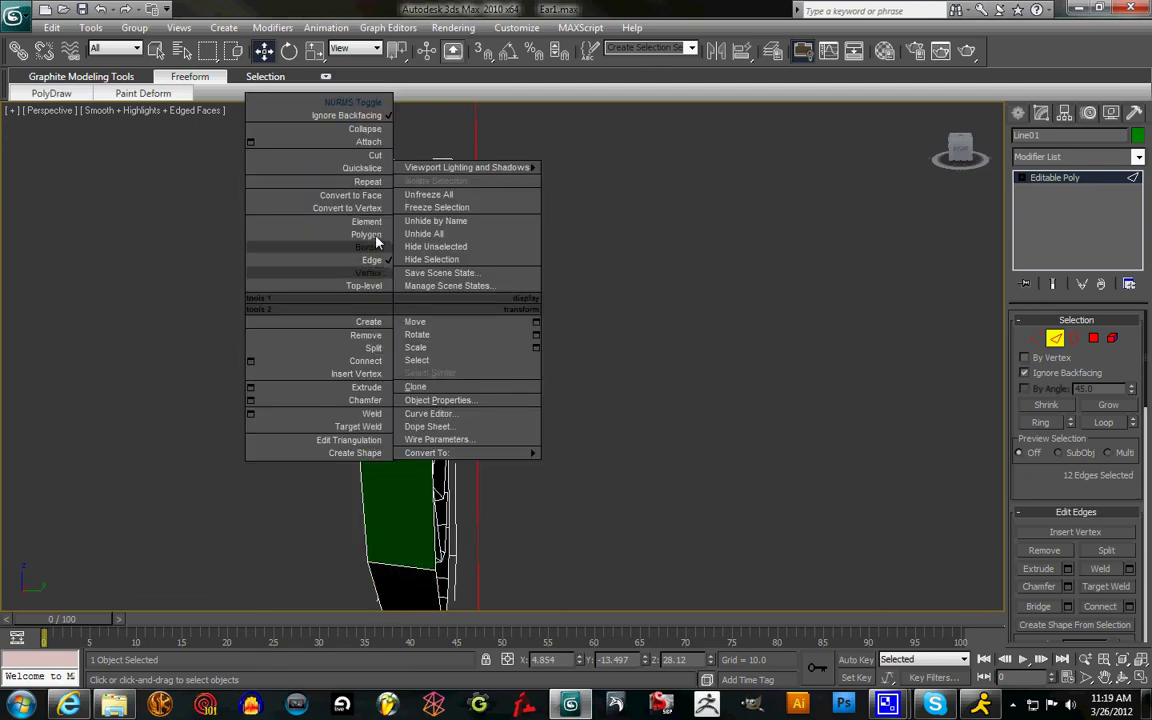
{"action": "left_click", "coordinate": [350, 115]}
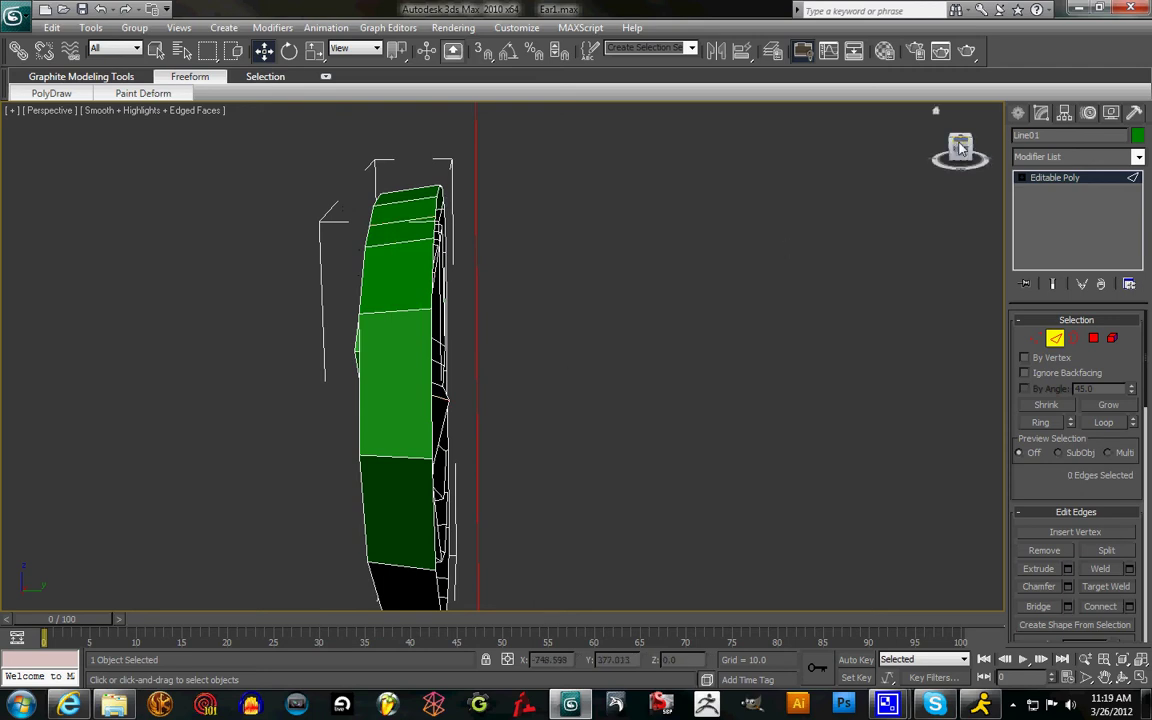
- Select nine consecutive open edges along the upper back border of the ear's outer rim
{"action": "left_click_drag", "start_coordinate": [962, 149], "coordinate": [846, 133]}
{"action": "left_click", "coordinate": [484, 242]}
{"action": "left_click", "coordinate": [446, 204], "text": "ctrl"}
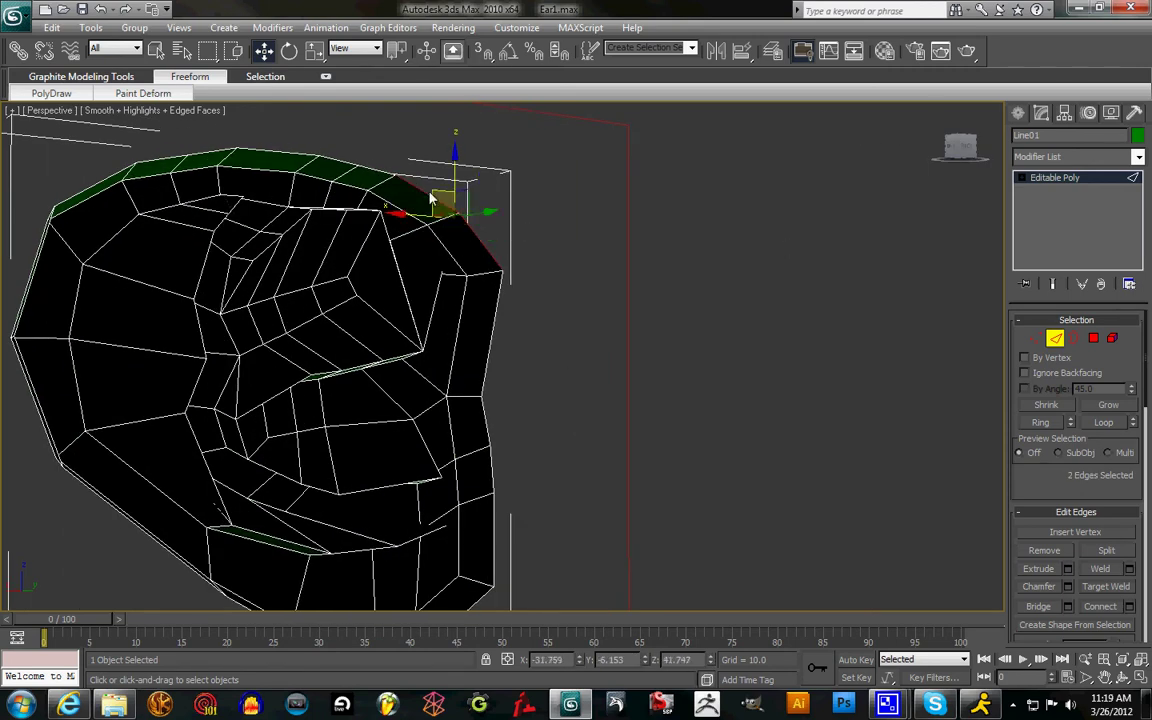
{"action": "left_click", "coordinate": [357, 164], "text": "ctrl"}
{"action": "left_click", "coordinate": [318, 160], "text": "ctrl"}
{"action": "left_click", "coordinate": [250, 151], "text": "ctrl"}
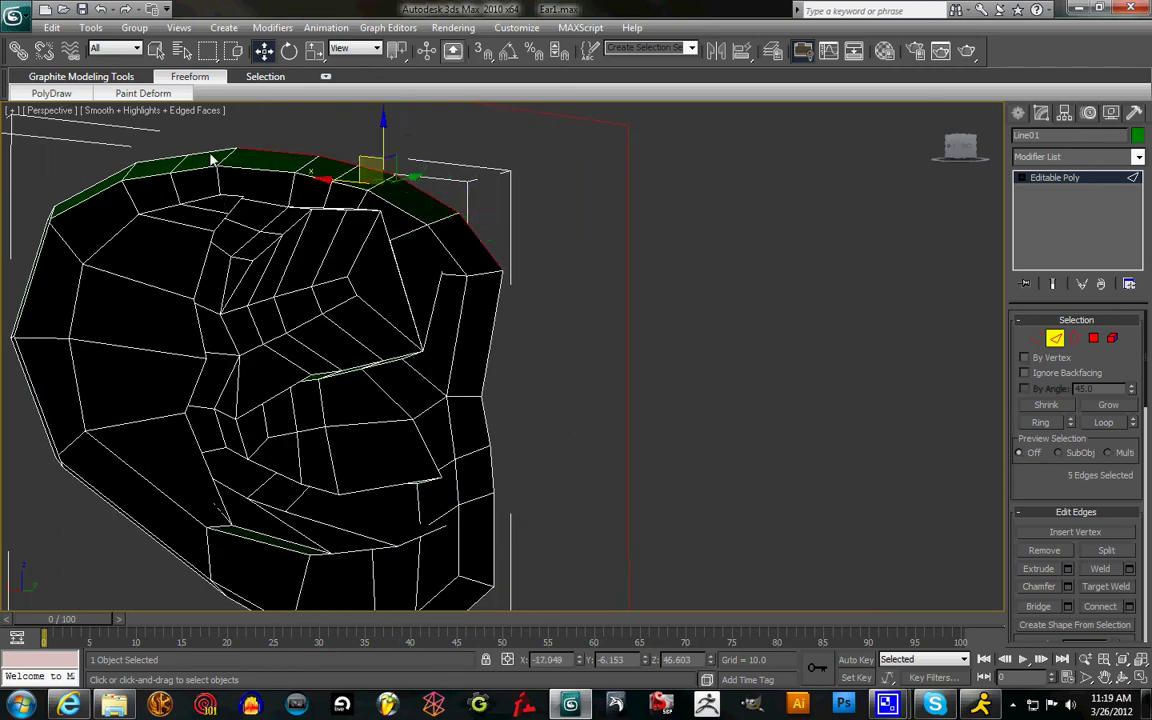
{"action": "left_click", "coordinate": [191, 145], "text": "ctrl"}
{"action": "left_click", "coordinate": [152, 158], "text": "ctrl"}
{"action": "left_click", "coordinate": [118, 179], "text": "ctrl"}
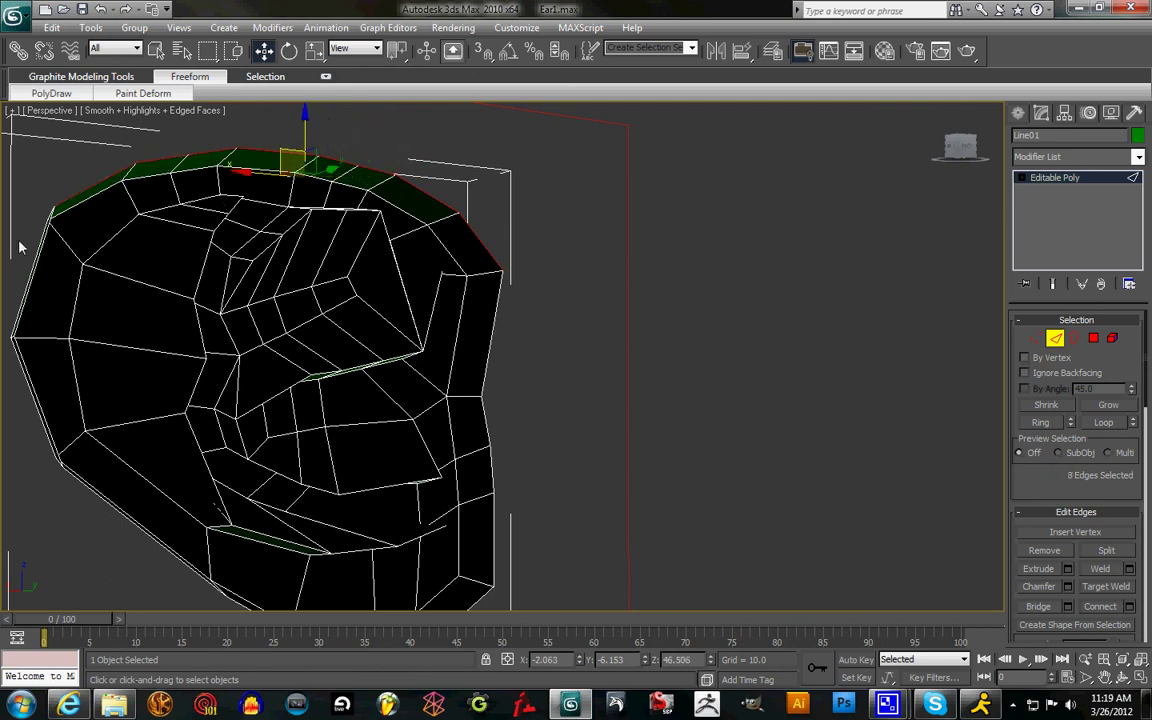
{"action": "left_click", "coordinate": [40, 256], "text": "ctrl"}
- Expand the selection to the whole back border loop and extend it as new faces along Y to about -0.62
{"action": "middle_click_drag", "start_coordinate": [530, 280], "coordinate": [50, 168], "text": "alt"}
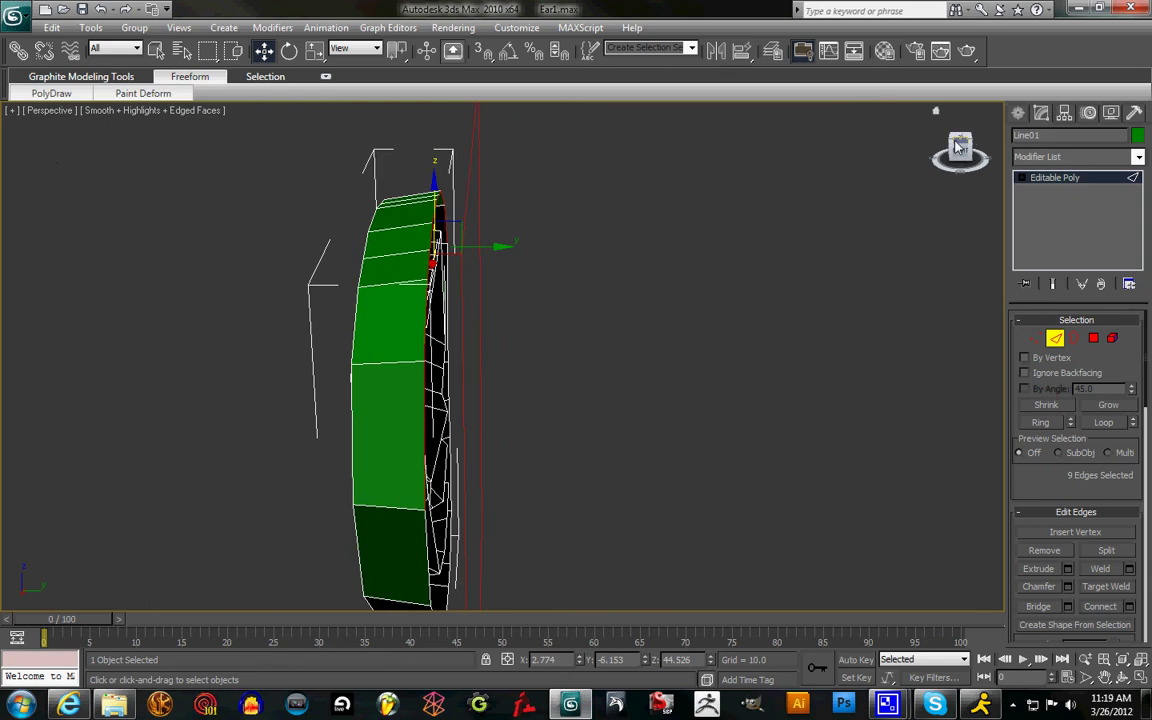
{"action": "left_click_drag", "start_coordinate": [489, 250], "coordinate": [519, 258]}
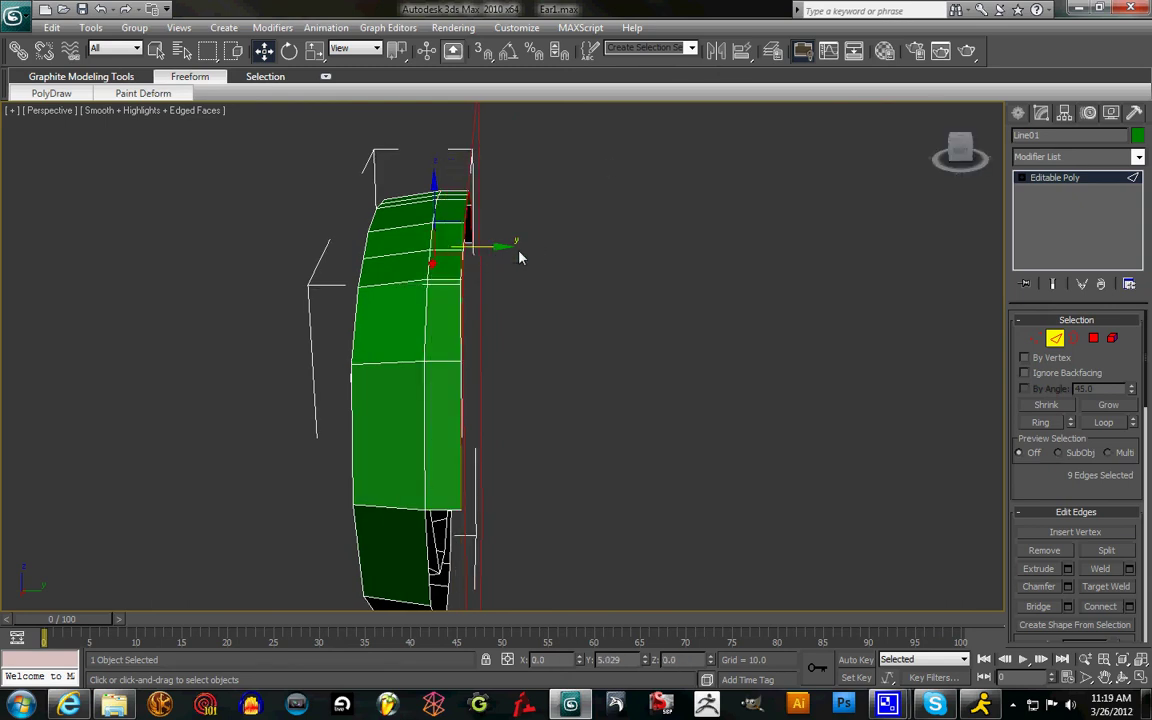
{"action": "key", "text": "ctrl+z"}
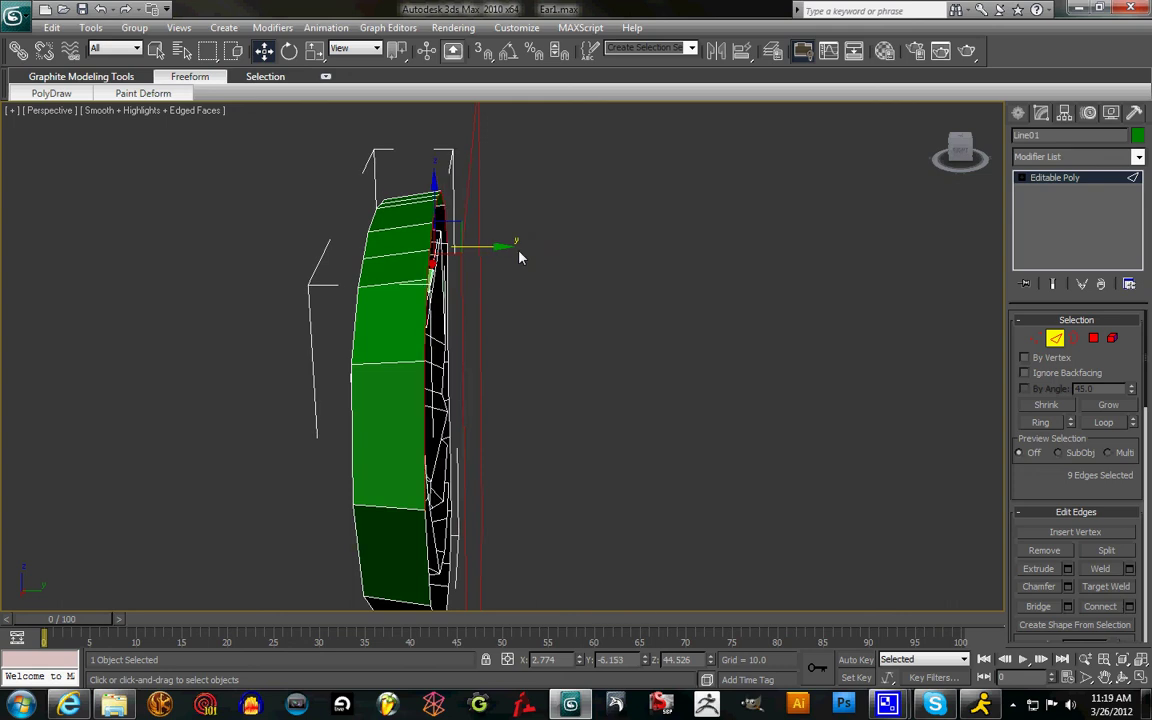
{"action": "left_click", "coordinate": [1106, 423]}
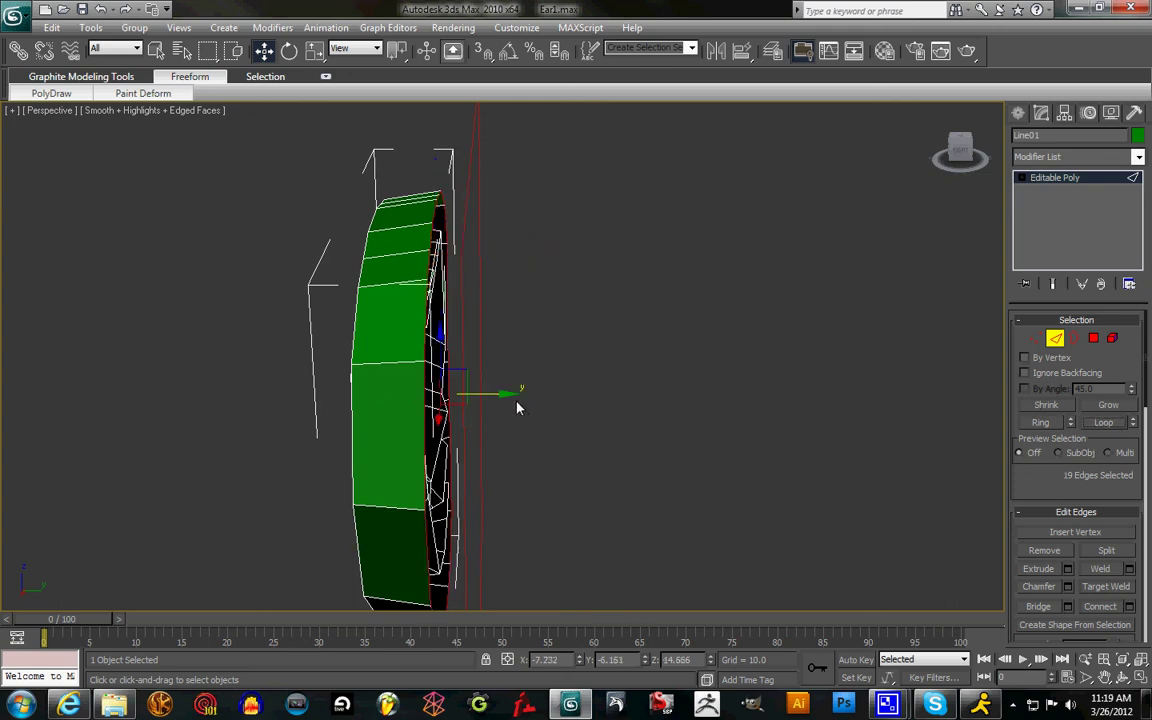
{"action": "mouse_move", "coordinate": [493, 399]}
{"action": "left_mouse_down"}
{"action": "mouse_move", "coordinate": [519, 393]}
{"action": "mouse_move", "coordinate": [495, 385]}
{"action": "left_mouse_up"}
- Shift the new border loop slightly along X, and move three of its edges on the straighter front side inward along X
{"action": "left_click_drag", "start_coordinate": [966, 148], "coordinate": [908, 135]}
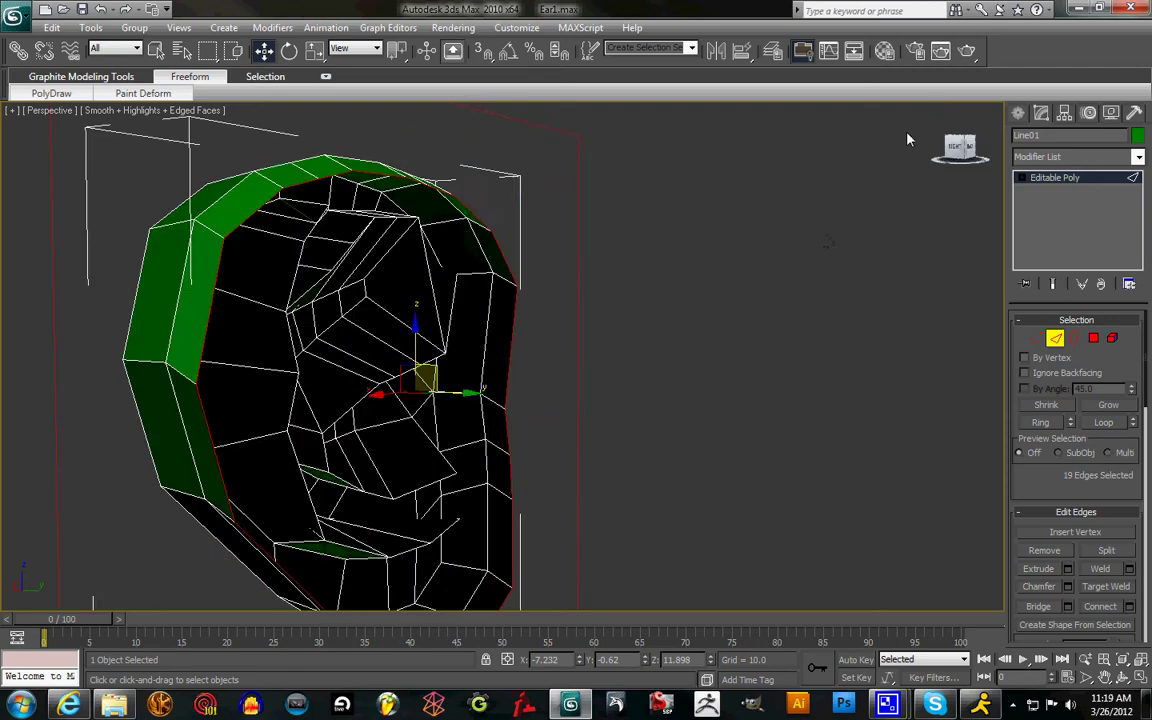
{"action": "middle_click_drag", "start_coordinate": [908, 139], "coordinate": [840, 222], "text": "alt"}
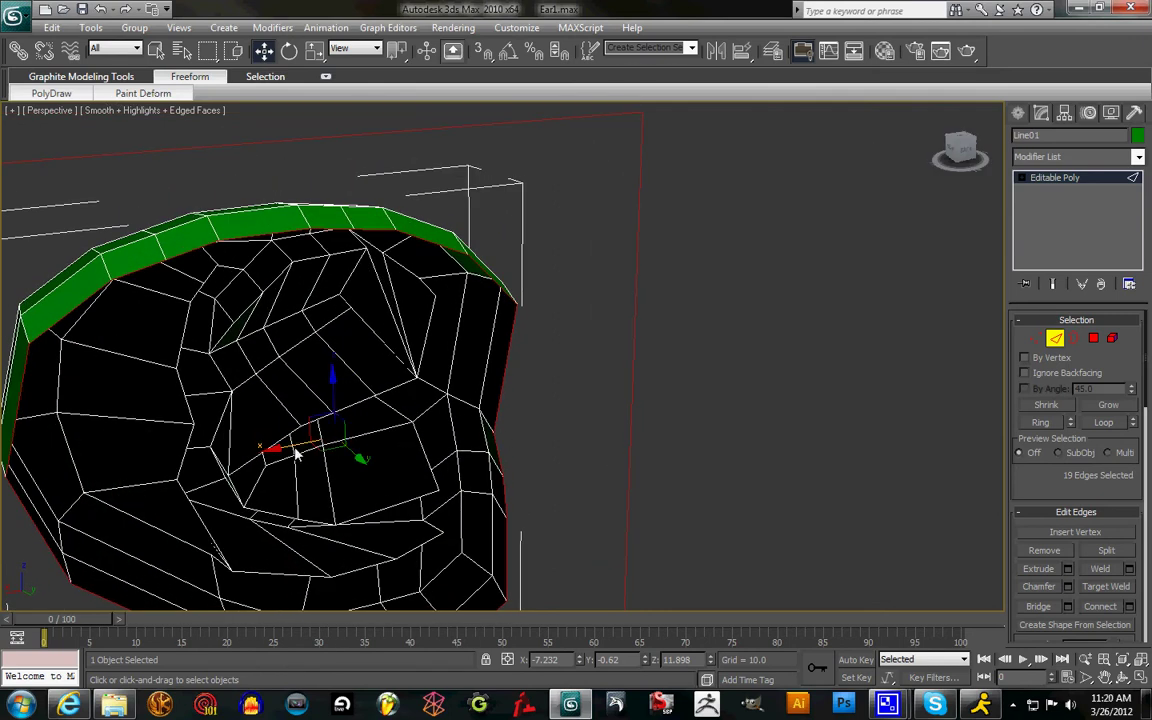
{"action": "left_click_drag", "start_coordinate": [295, 450], "coordinate": [297, 450]}
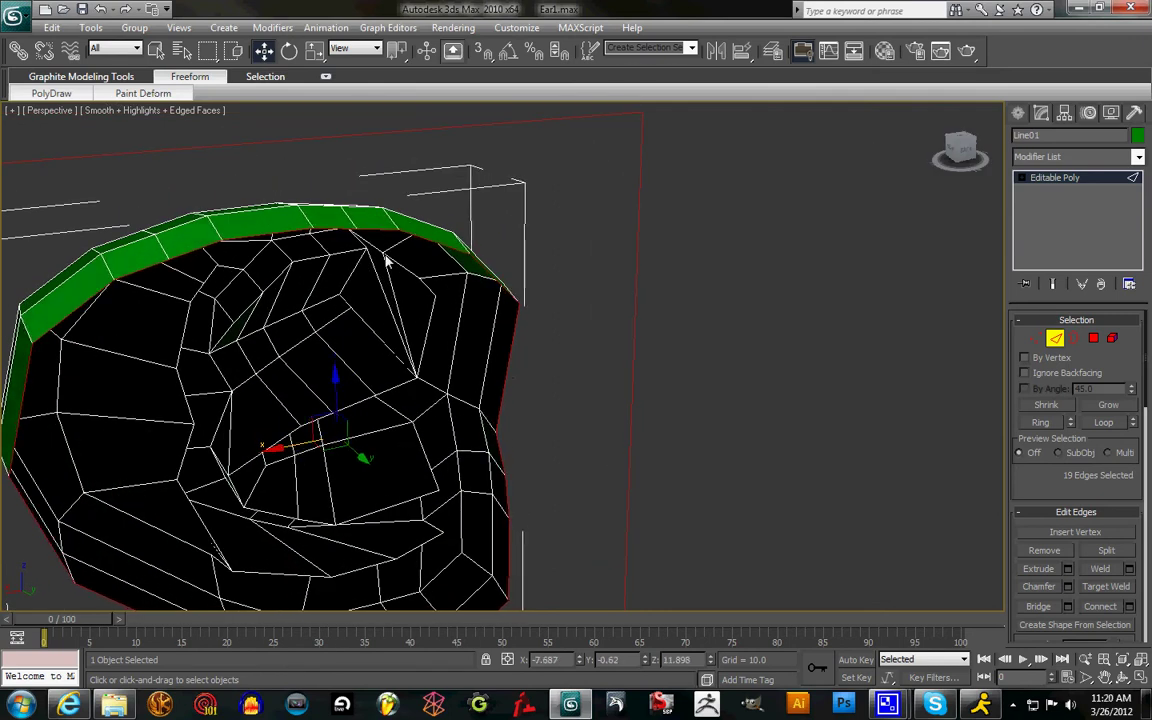
{"action": "left_click", "coordinate": [500, 395]}
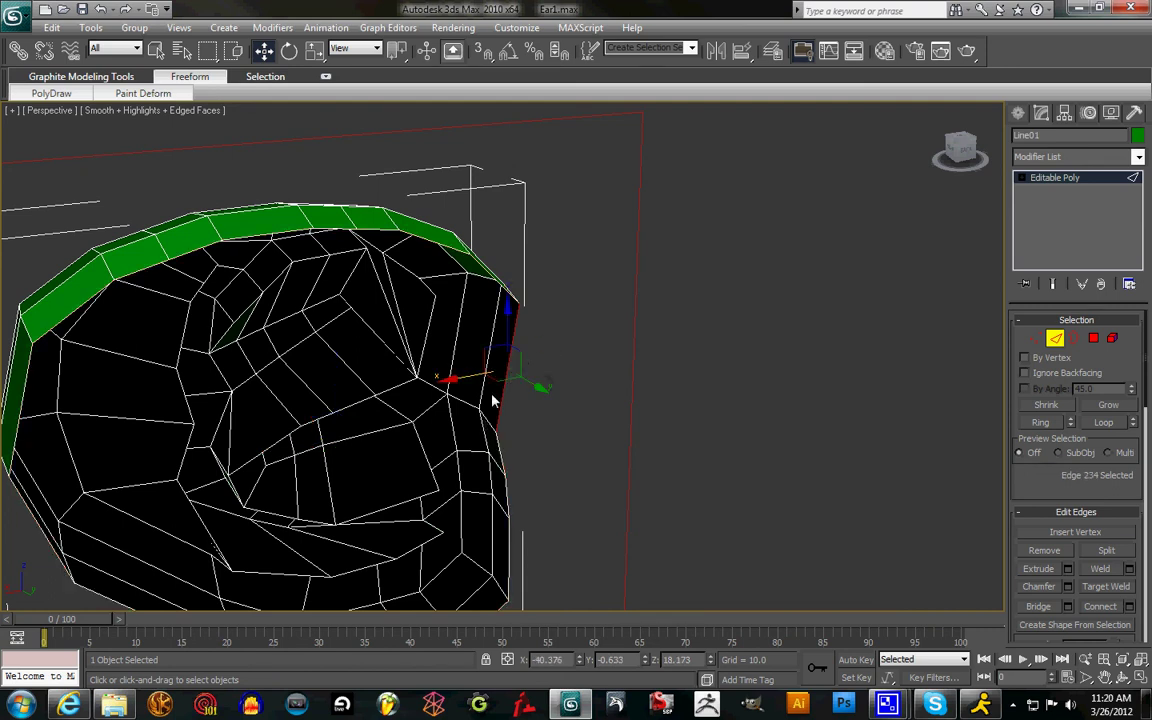
{"action": "left_click_drag", "start_coordinate": [480, 390], "coordinate": [450, 386]}
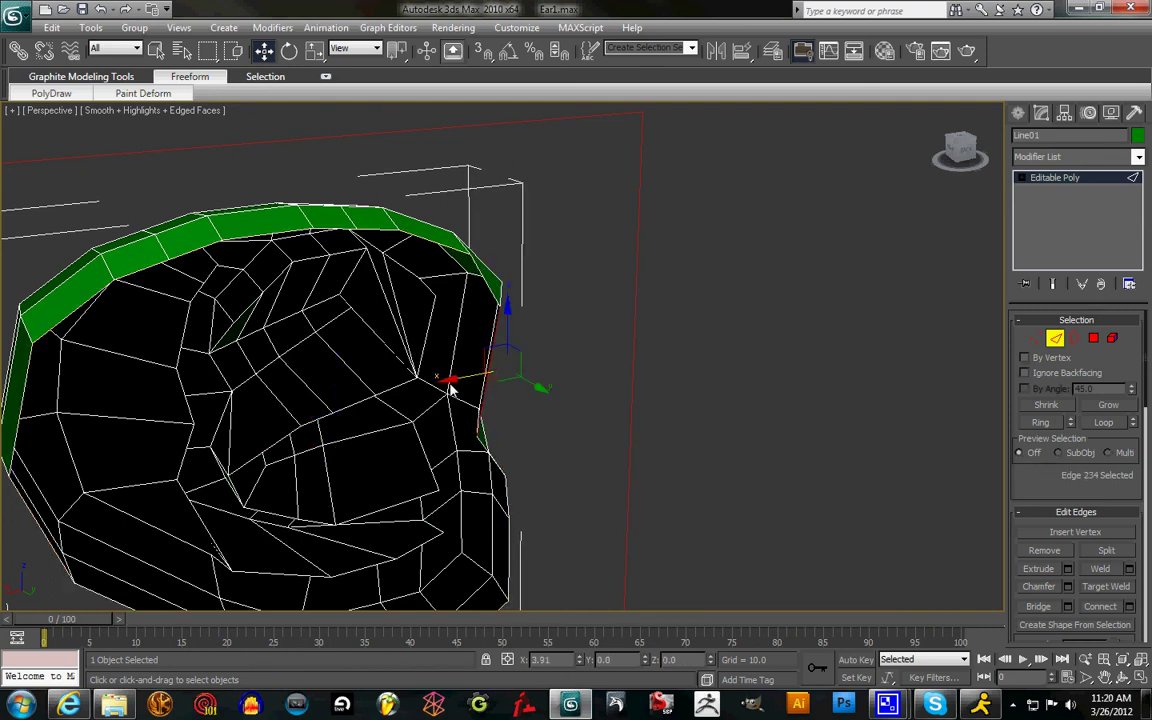
{"action": "left_click", "coordinate": [482, 283]}
{"action": "left_click_drag", "start_coordinate": [450, 300], "coordinate": [442, 291]}
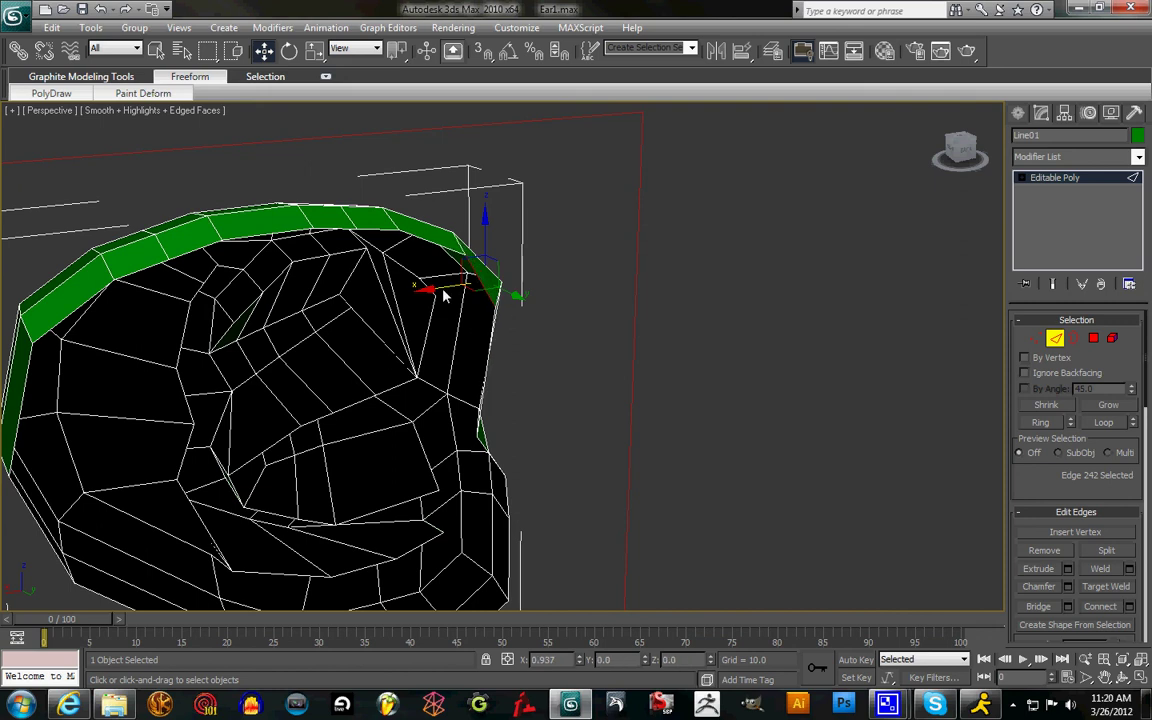
{"action": "left_click", "coordinate": [495, 498]}
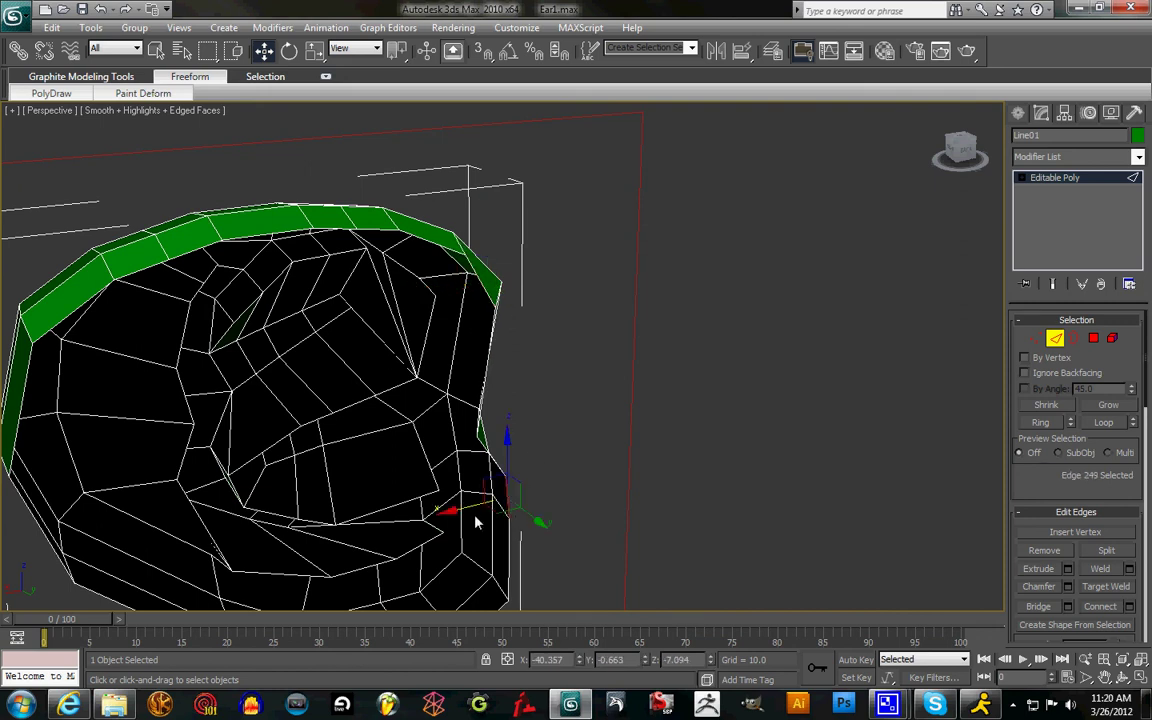
{"action": "left_click_drag", "start_coordinate": [474, 510], "coordinate": [450, 513]}
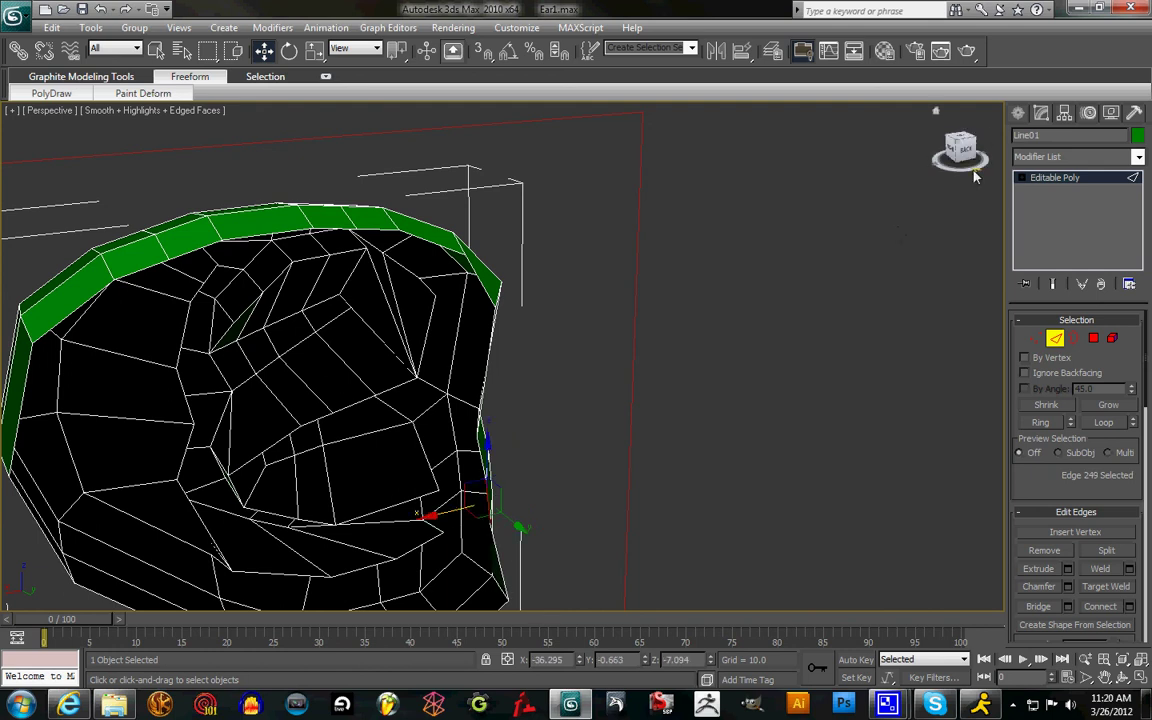
- Raise the border edge at the ear's lower front corner along Z to -27.108
{"action": "left_click_drag", "start_coordinate": [957, 160], "coordinate": [780, 118]}
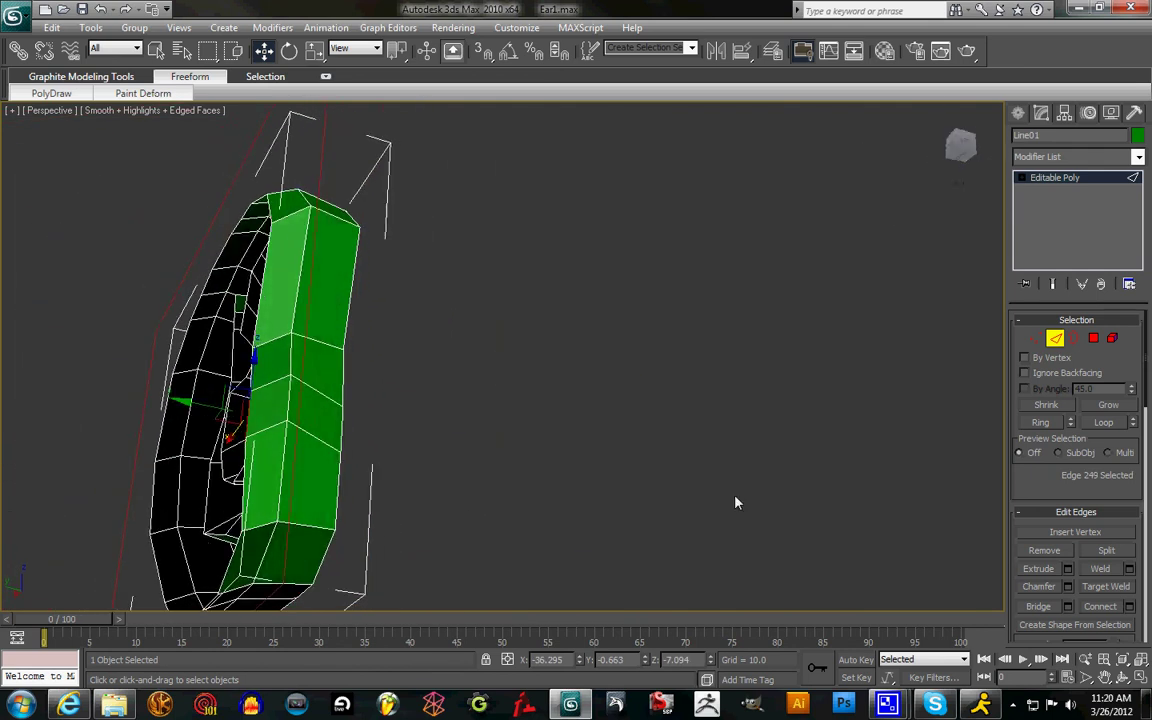
{"action": "left_click", "coordinate": [212, 546]}
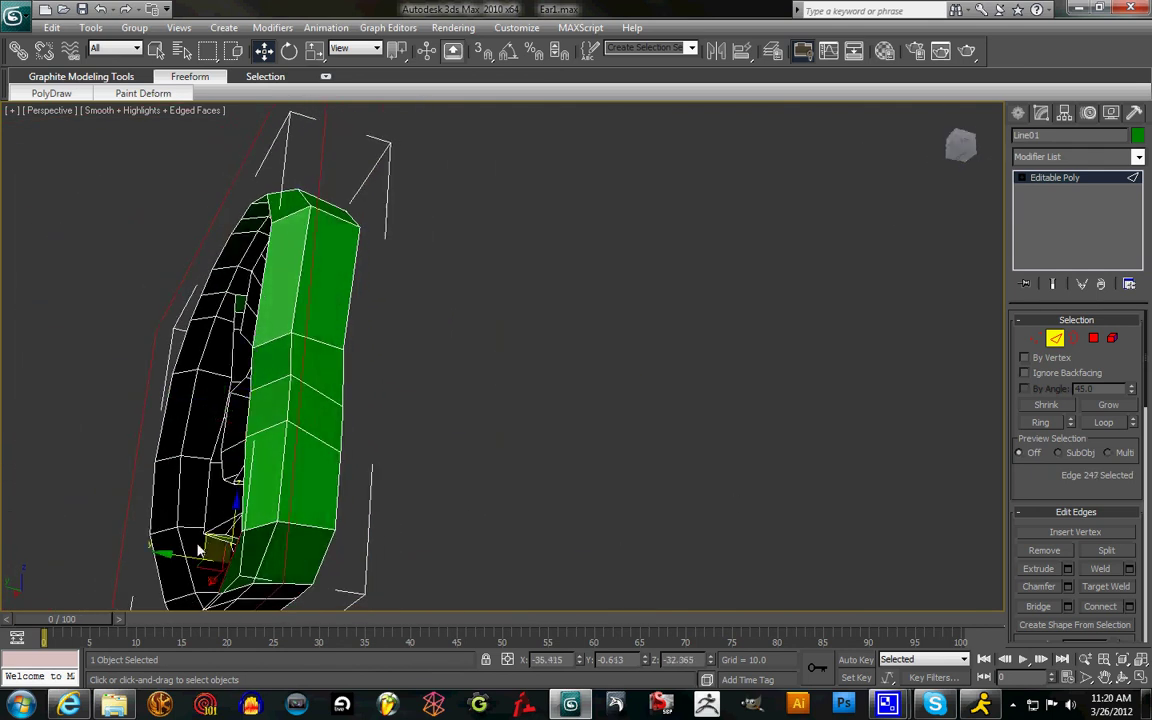
{"action": "left_click_drag", "start_coordinate": [233, 517], "coordinate": [237, 472]}
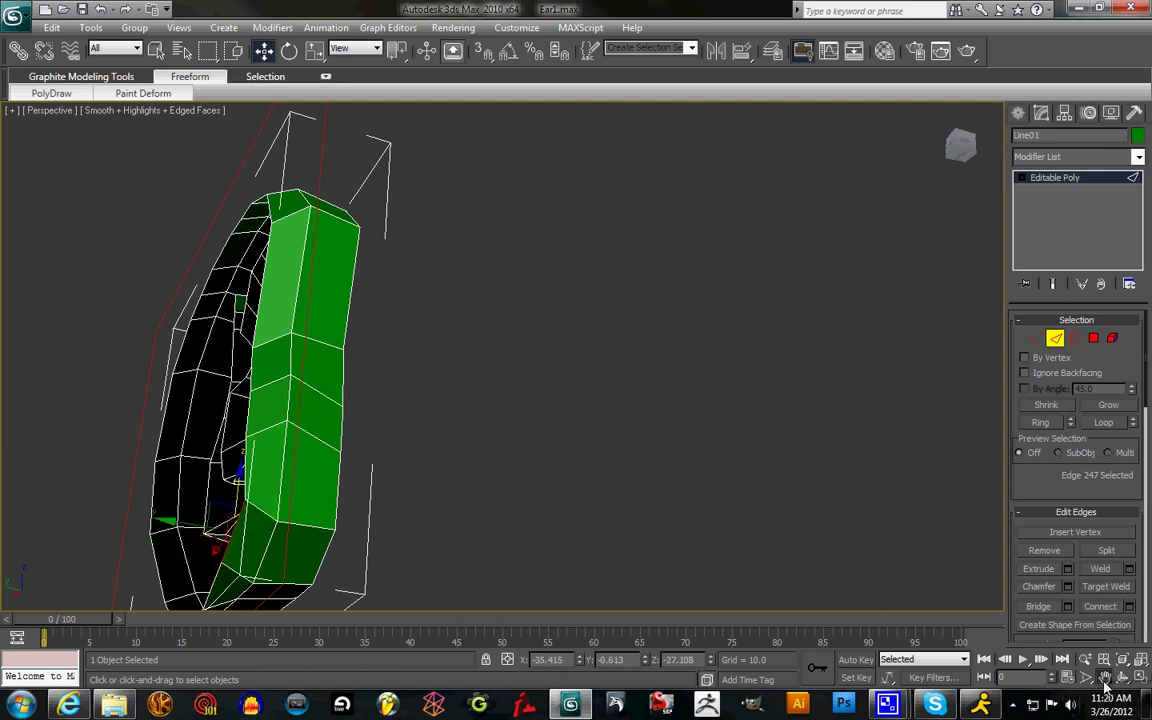
- Select the four back border edges along the earlobe and lower rim, and raise them about 5.5 units along Z
{"action": "left_click", "coordinate": [1105, 678]}
{"action": "left_click_drag", "start_coordinate": [422, 488], "coordinate": [770, 459]}
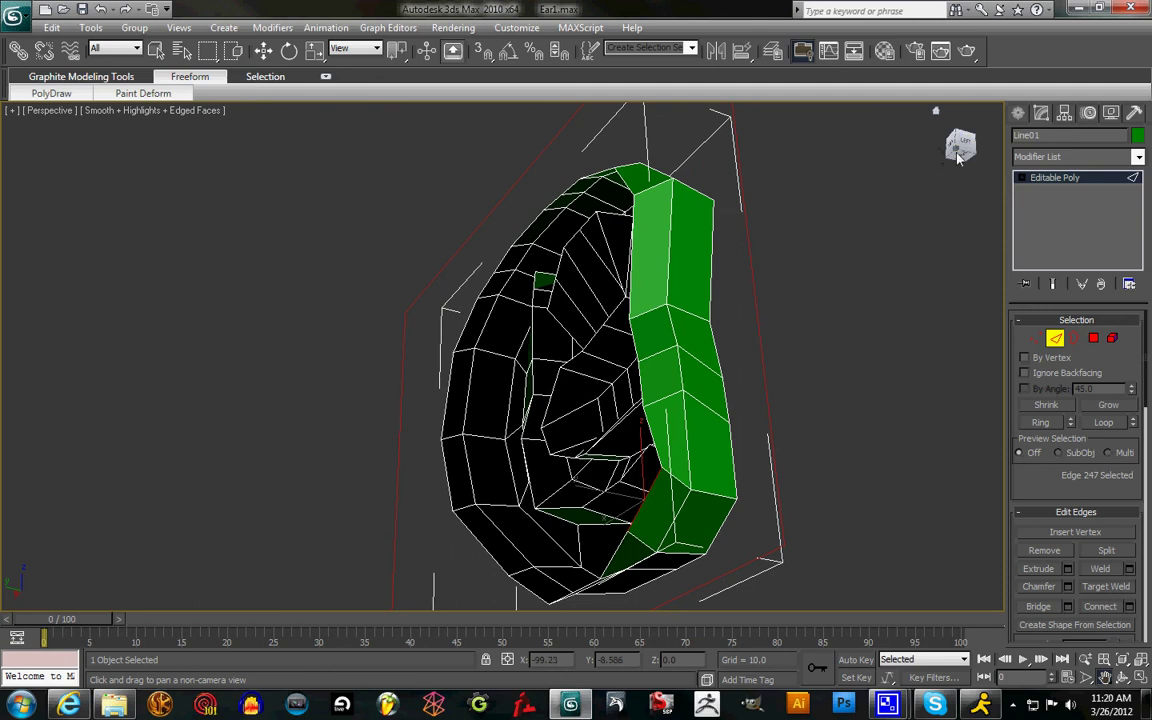
{"action": "left_click_drag", "start_coordinate": [960, 146], "coordinate": [925, 345]}
{"action": "middle_click_drag", "start_coordinate": [958, 143], "coordinate": [652, 428], "text": "alt"}
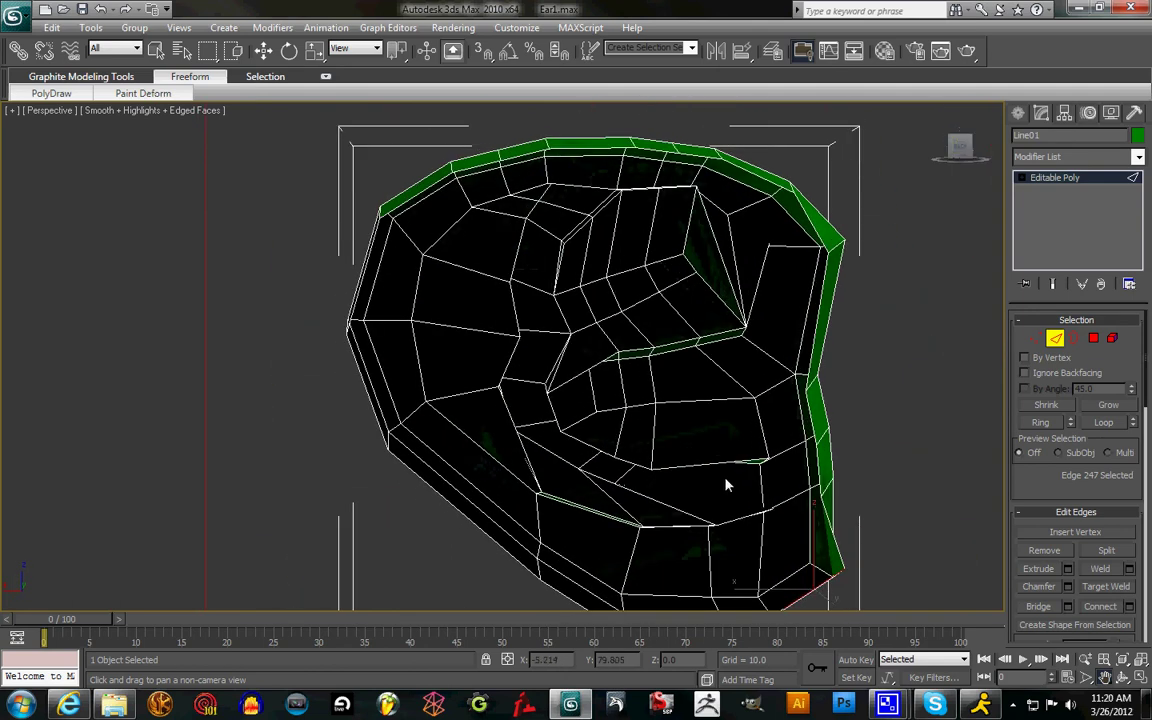
{"action": "scroll", "coordinate": [669, 344], "scroll_direction": "up", "scroll_amount": 3}
{"action": "left_click", "coordinate": [789, 520]}
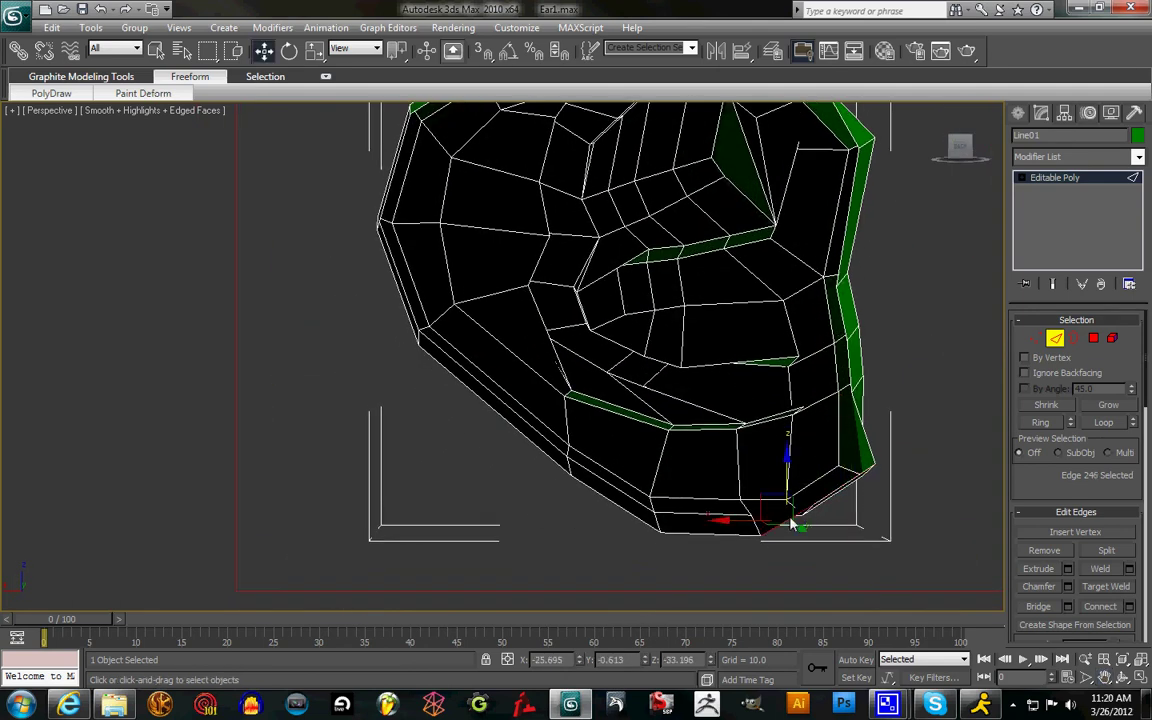
{"action": "left_click", "coordinate": [710, 536], "text": "ctrl"}
{"action": "left_click", "coordinate": [621, 510], "text": "ctrl"}
{"action": "left_click", "coordinate": [528, 440], "text": "ctrl"}
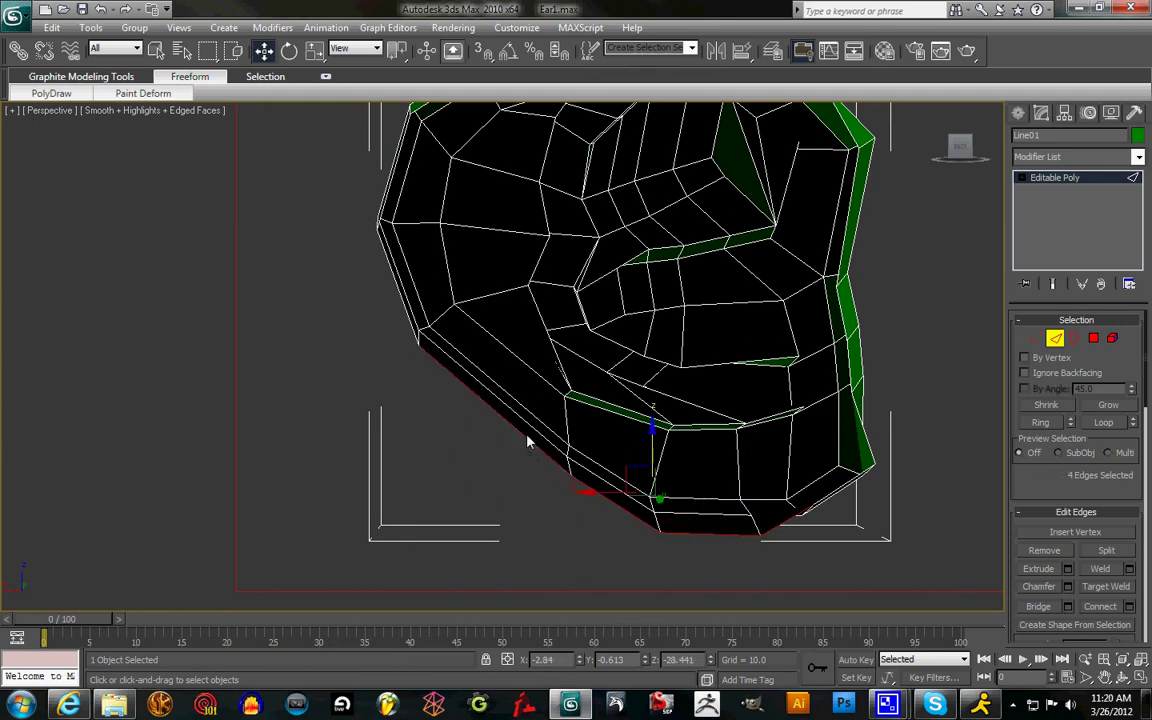
{"action": "left_click_drag", "start_coordinate": [660, 452], "coordinate": [658, 425]}
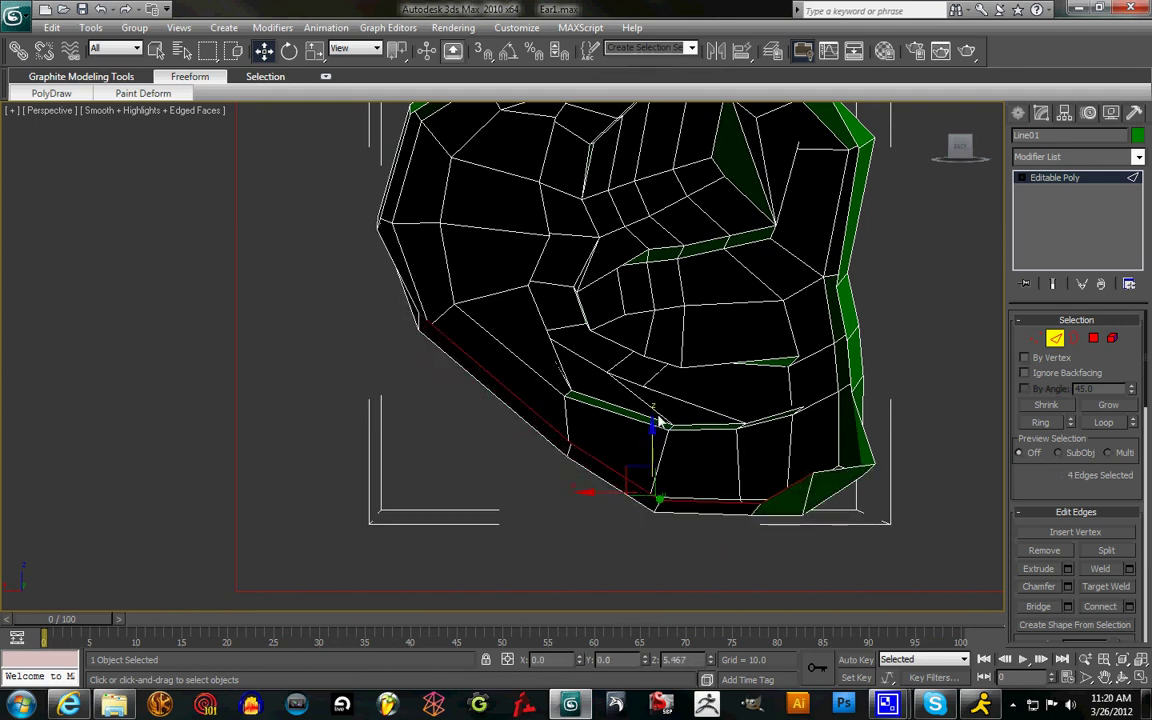
- Move the back border edge just above the lower rim inward along X and clear the selection
{"action": "left_click", "coordinate": [394, 254]}
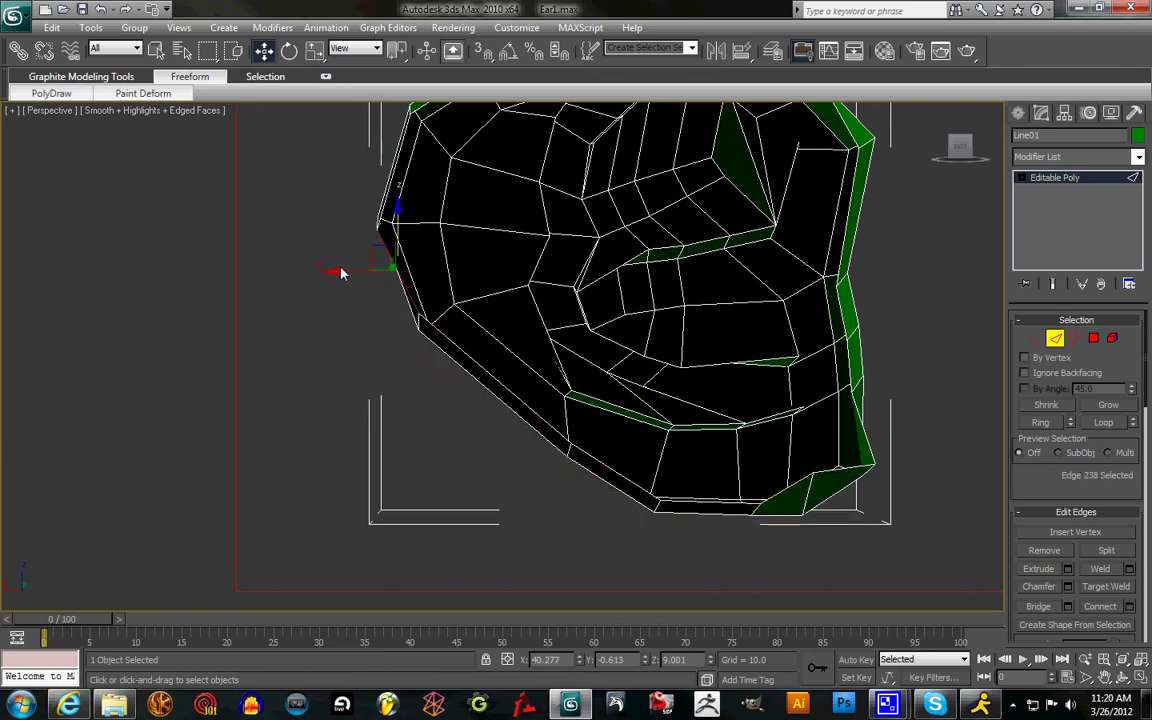
{"action": "left_click", "coordinate": [397, 278]}
{"action": "left_click", "coordinate": [398, 278]}
{"action": "left_click_drag", "start_coordinate": [363, 277], "coordinate": [386, 281]}
{"action": "left_click", "coordinate": [345, 124]}
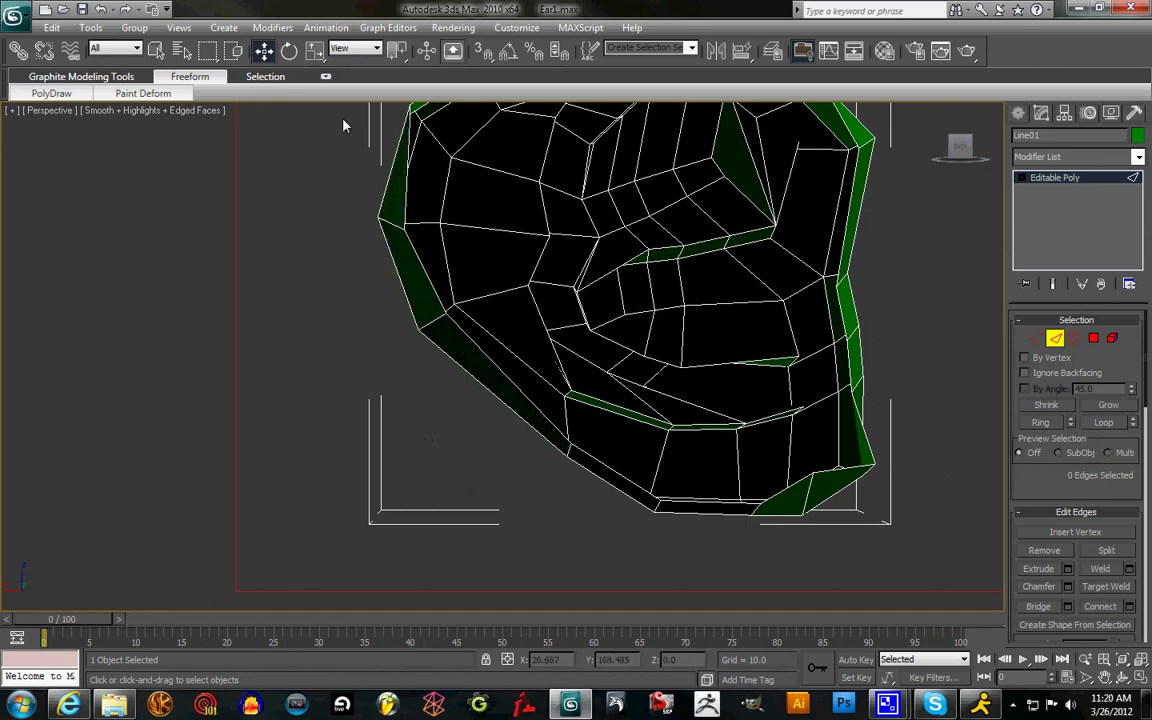
- Move the upper outer back border edges inward, placing the edge at the upper corner at X 29.312 and Z 38.253
{"action": "left_click", "coordinate": [1107, 678]}
{"action": "left_click_drag", "start_coordinate": [597, 251], "coordinate": [604, 403]}
{"action": "left_click", "coordinate": [419, 303]}
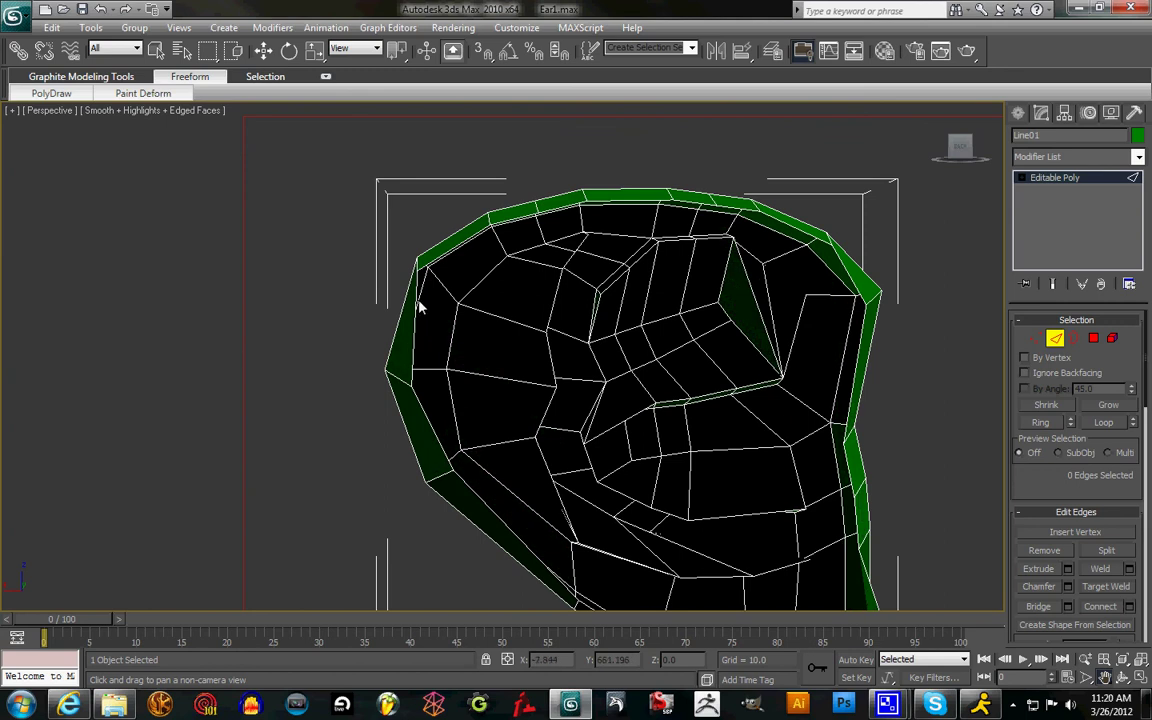
{"action": "key", "text": "w"}
{"action": "left_click", "coordinate": [413, 331]}
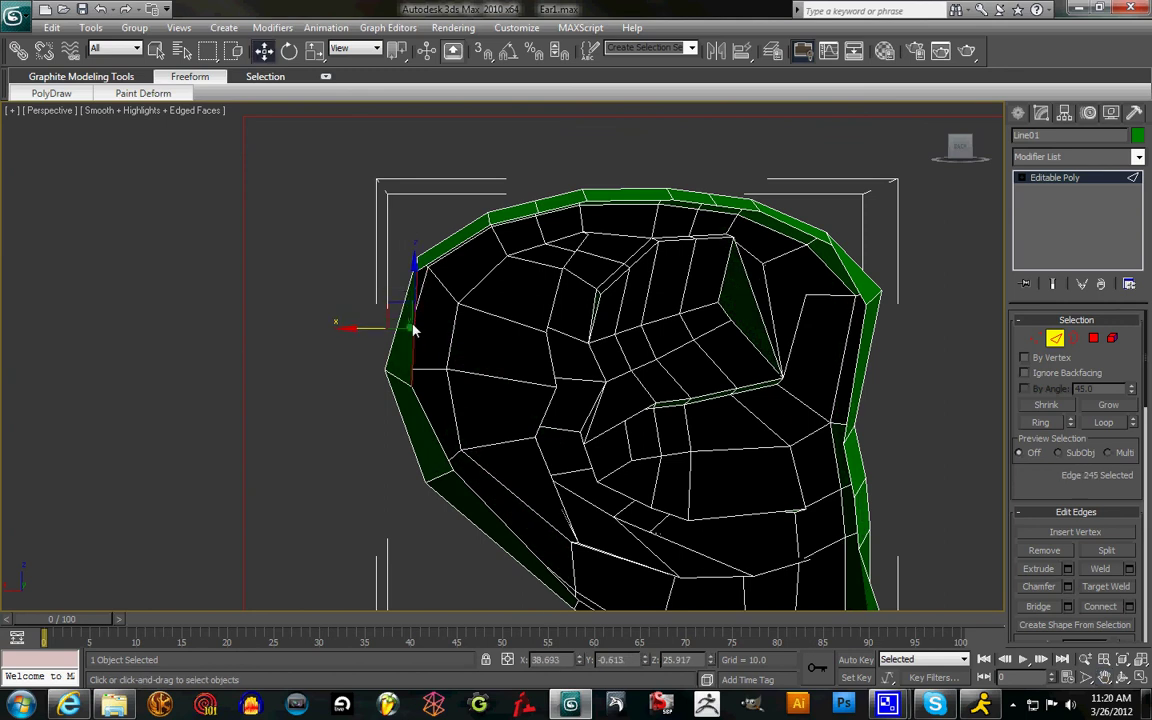
{"action": "left_click", "coordinate": [447, 266]}
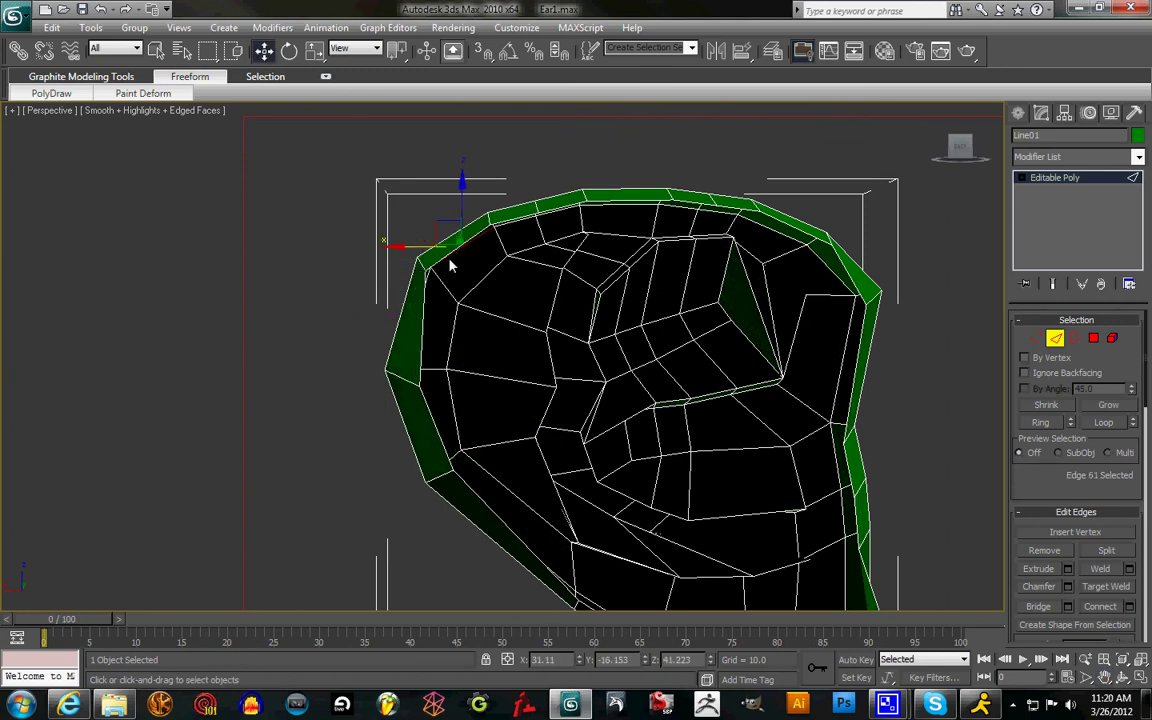
{"action": "left_click", "coordinate": [438, 258]}
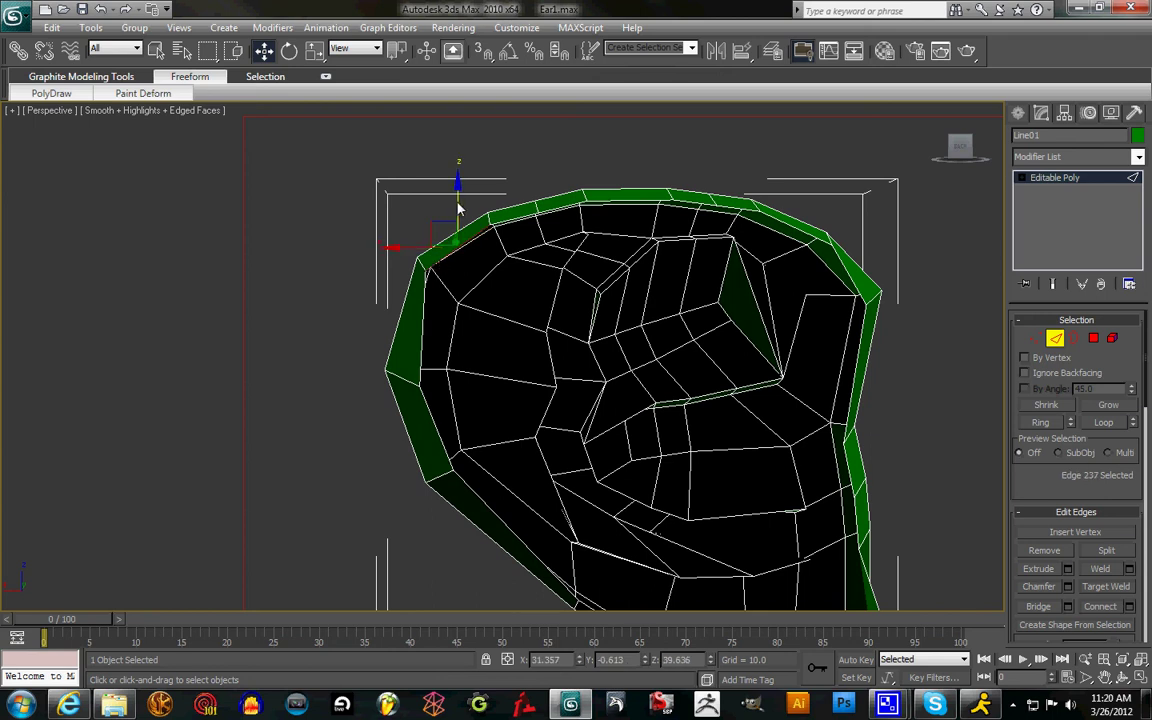
{"action": "left_click_drag", "start_coordinate": [463, 211], "coordinate": [463, 219]}
{"action": "left_click_drag", "start_coordinate": [415, 258], "coordinate": [427, 261]}
- Turn NURMS smoothing back on for the ear and view it from the front
{"action": "left_click_drag", "start_coordinate": [945, 140], "coordinate": [276, 177]}
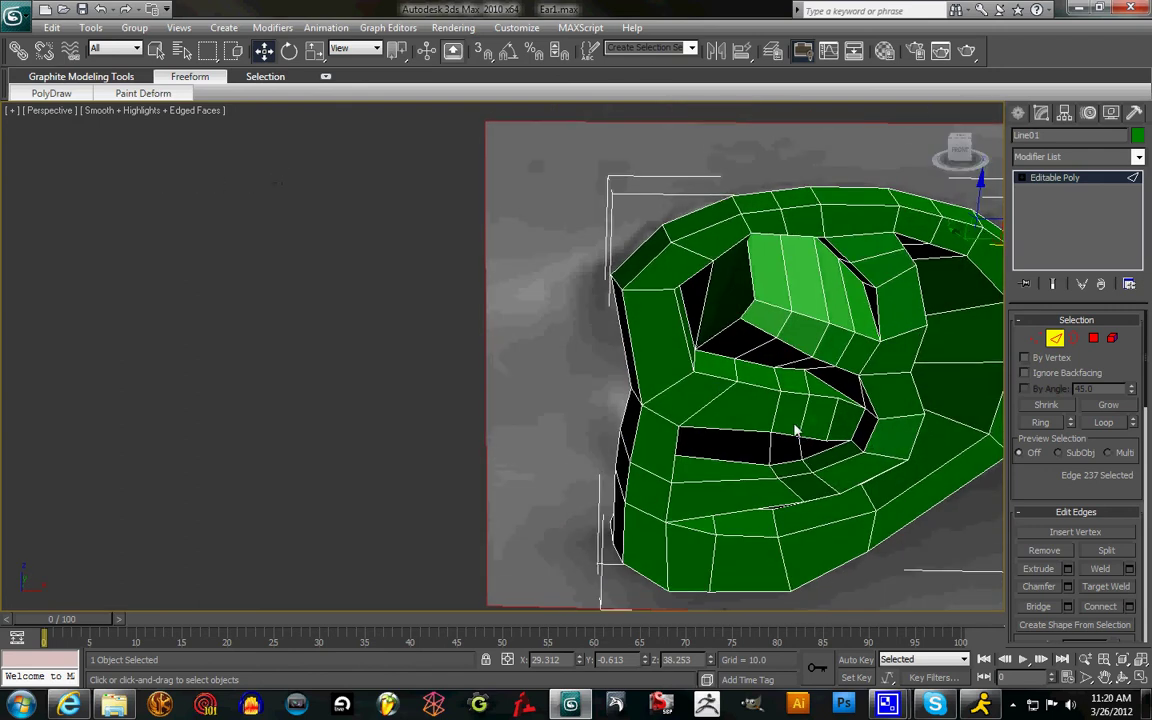
{"action": "right_click", "coordinate": [797, 428]}
{"action": "left_click", "coordinate": [703, 217]}
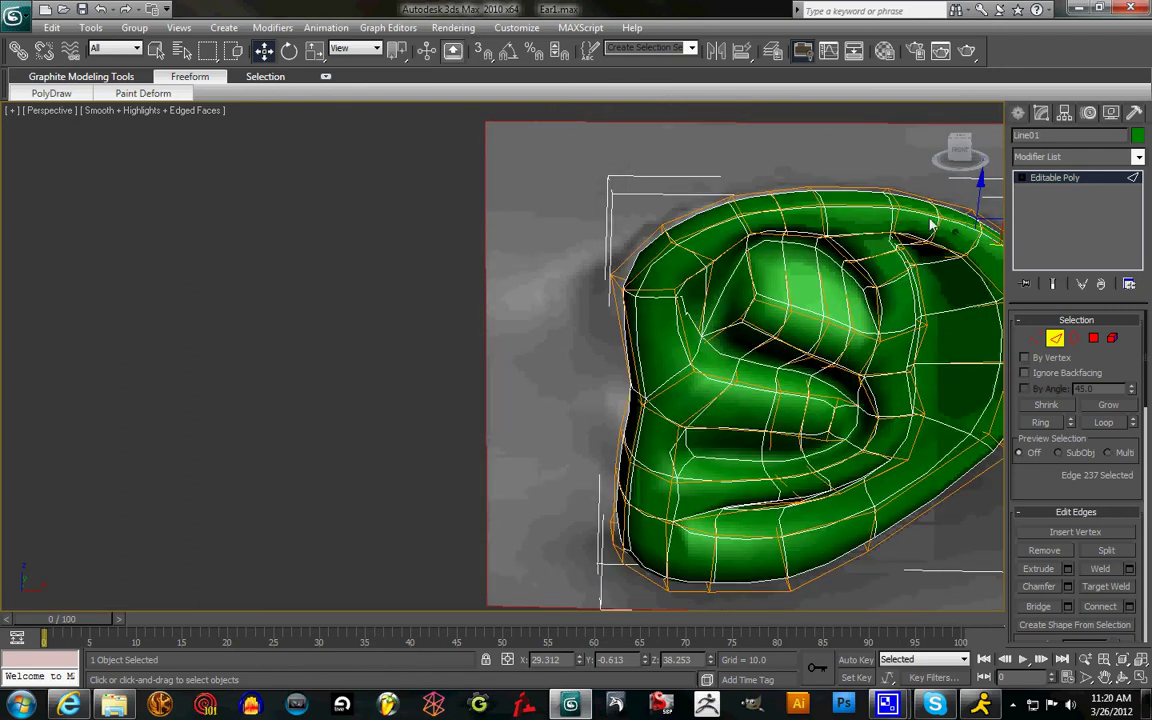
- Examine the smoothed ear from the side and the open back, and turn off its NURMS smoothing
{"action": "left_click_drag", "start_coordinate": [979, 168], "coordinate": [79, 171]}
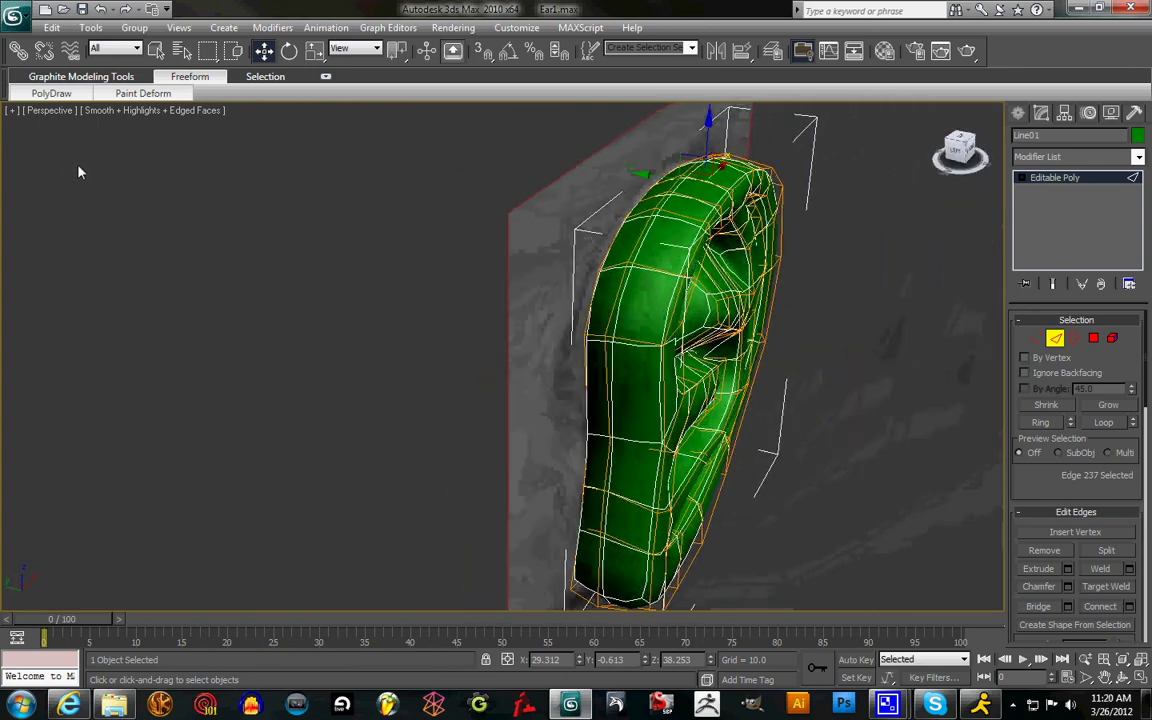
{"action": "middle_click_drag", "start_coordinate": [79, 172], "coordinate": [525, 301], "text": "alt"}
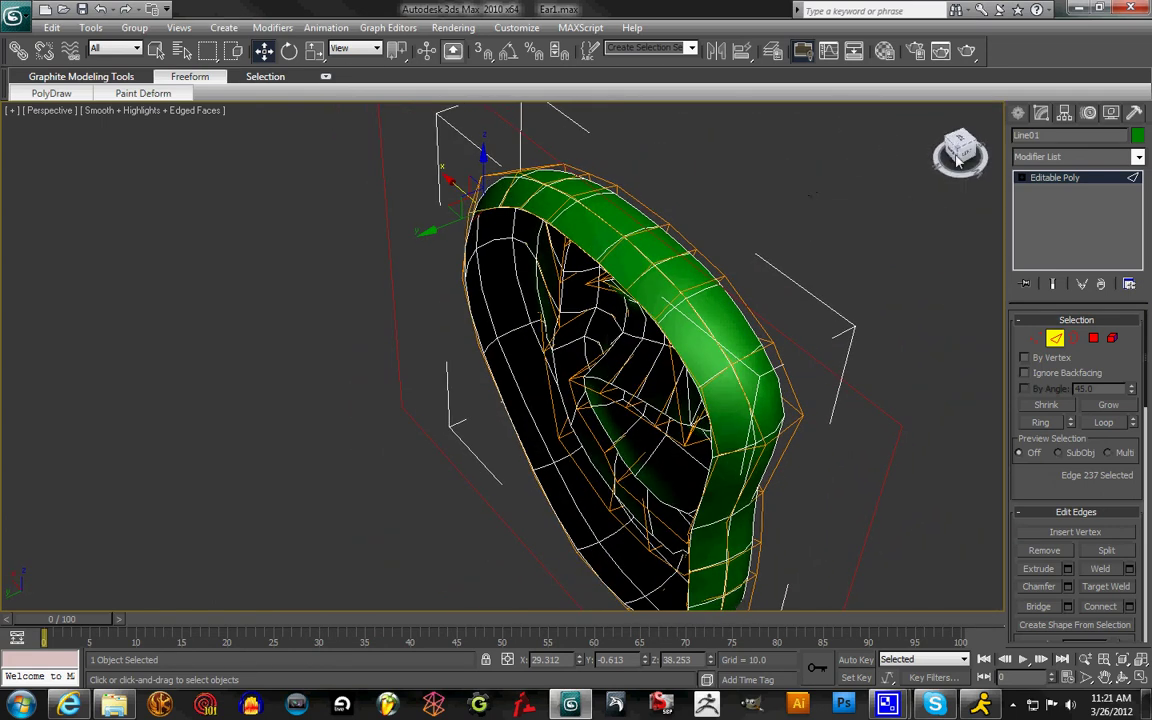
{"action": "left_click", "coordinate": [546, 218]}
{"action": "left_click", "coordinate": [589, 252]}
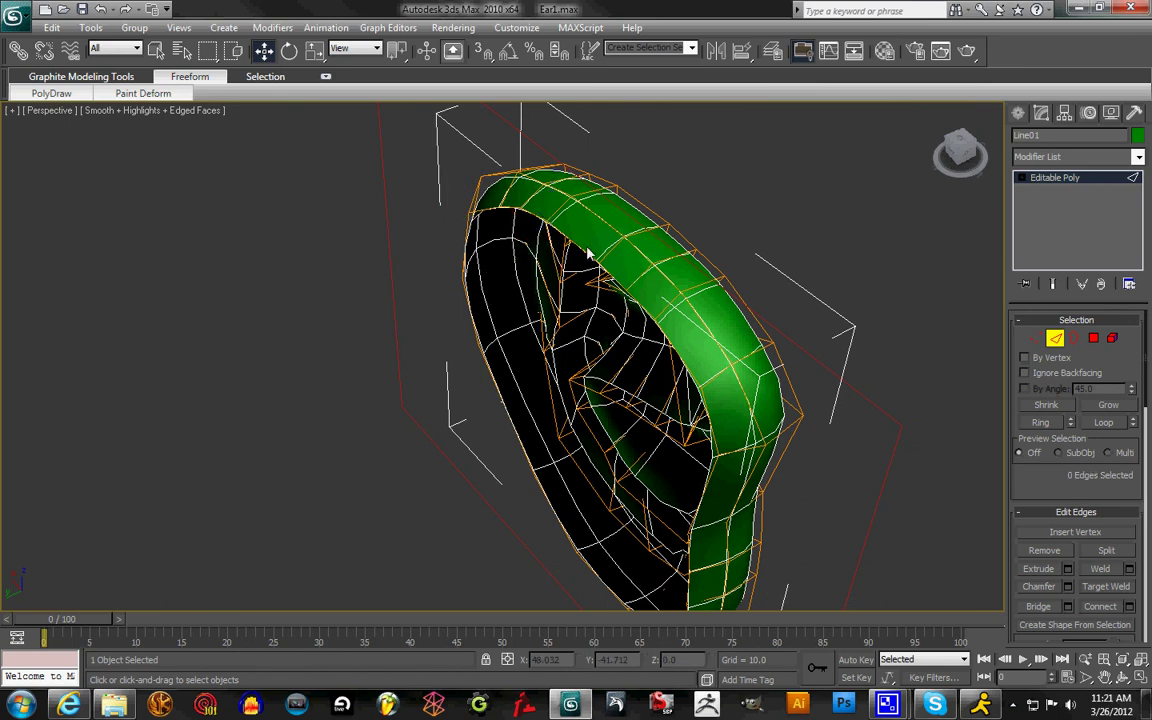
{"action": "left_click", "coordinate": [609, 281]}
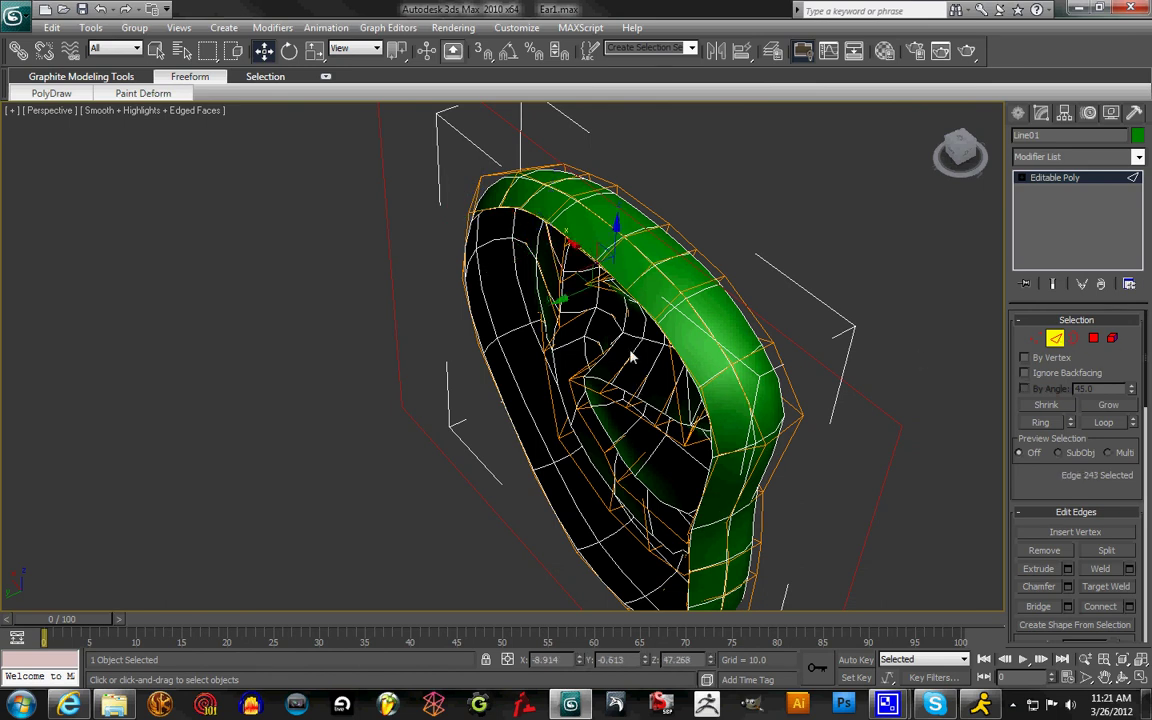
{"action": "right_click", "coordinate": [651, 303]}
{"action": "left_click", "coordinate": [600, 100]}
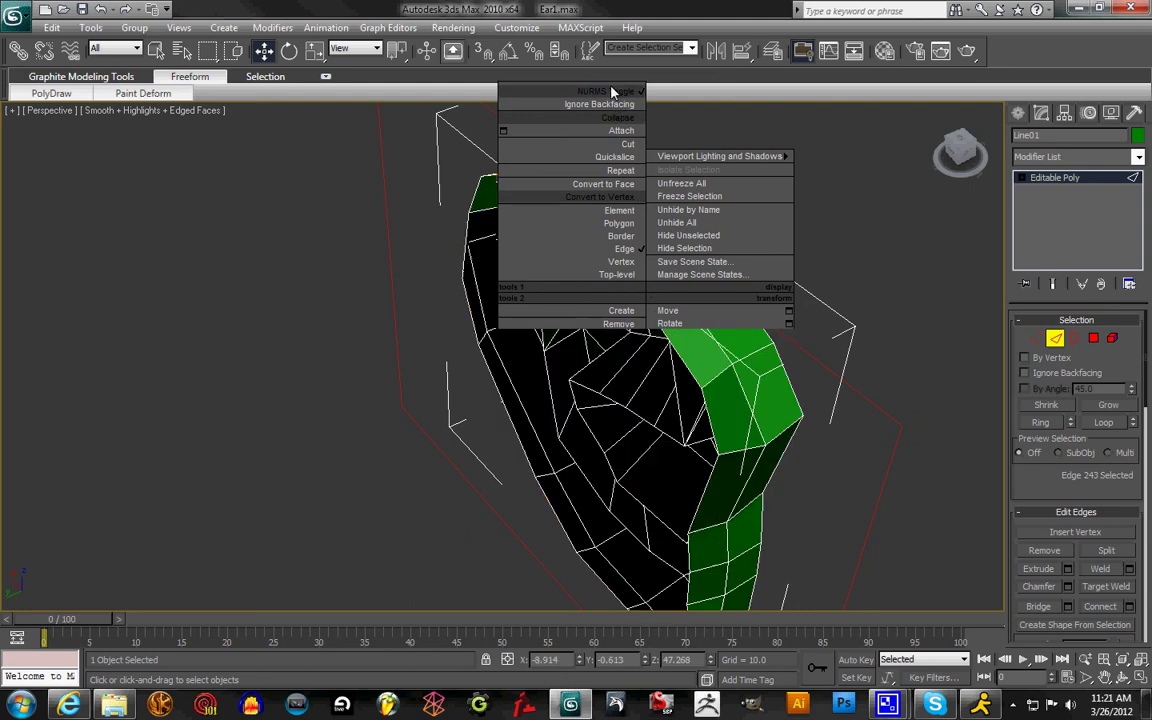
- Select the back border edge along the top rim near the upper corner and return to the front view
{"action": "left_click", "coordinate": [540, 218]}
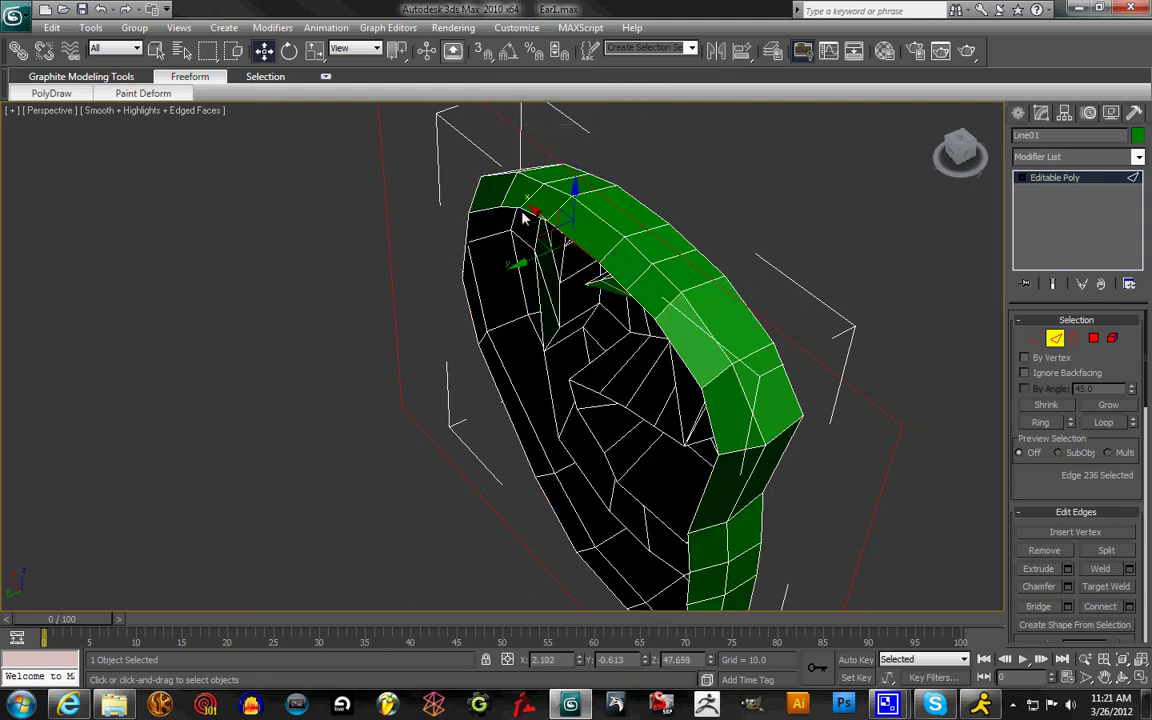
{"action": "left_click", "coordinate": [526, 214]}
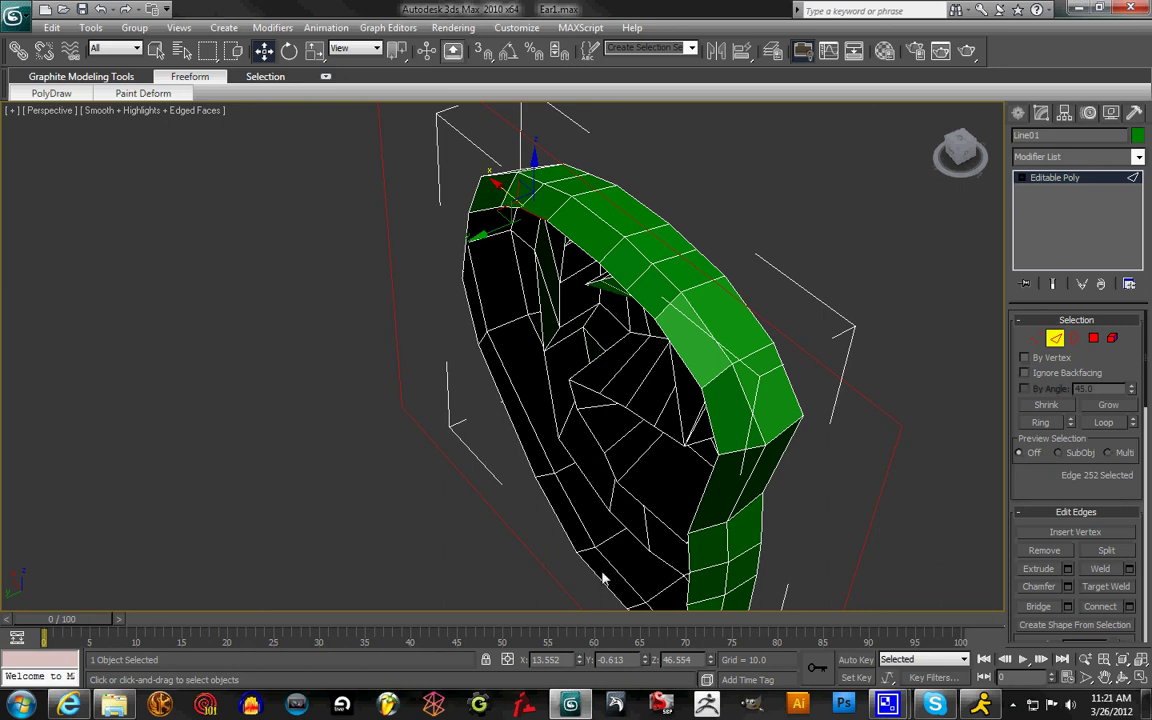
{"action": "left_click", "coordinate": [962, 155]}
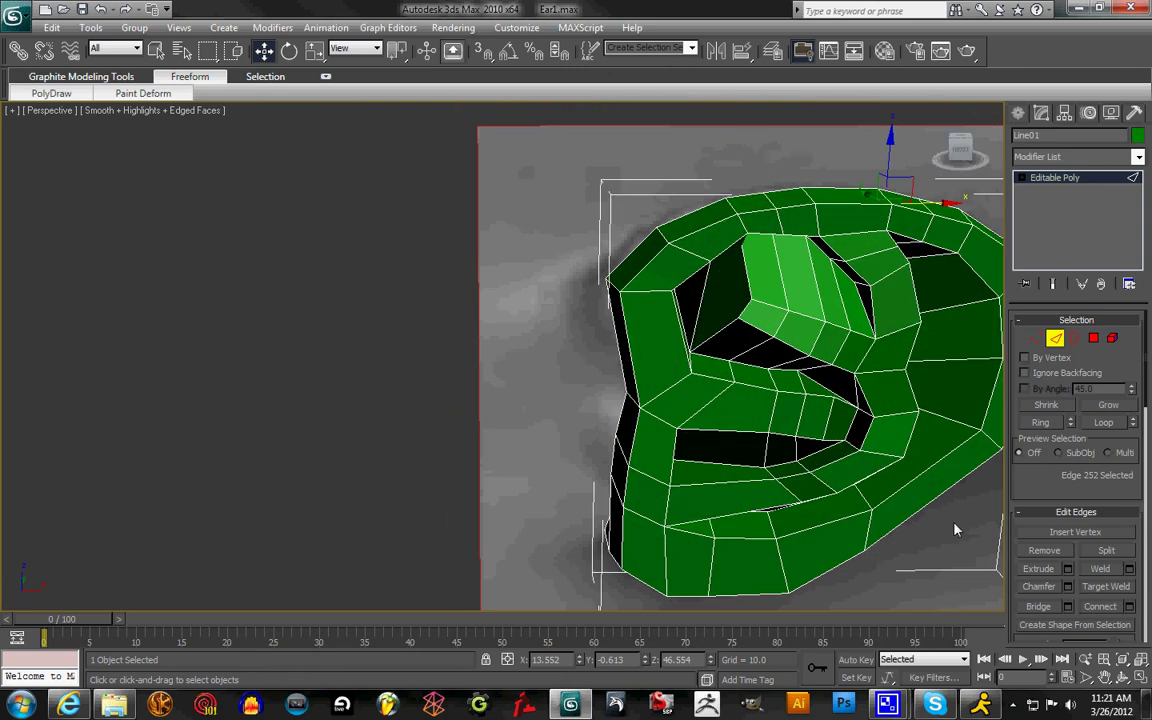
{"action": "mouse_move", "coordinate": [888, 706]}
{"action": "left_click", "coordinate": [1080, 10]}
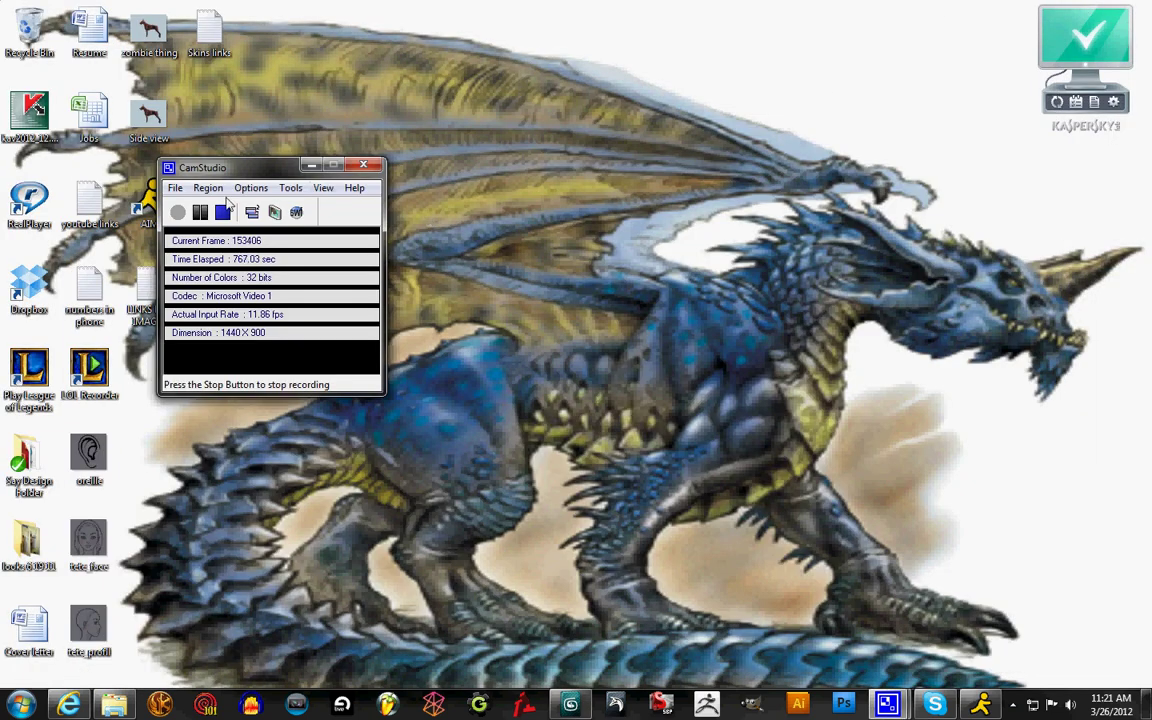